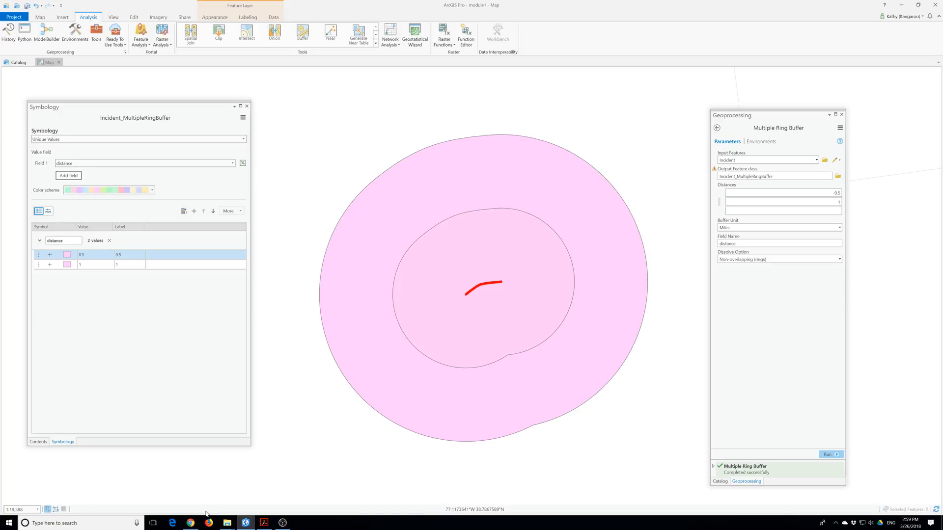
# Close the Symbology pane and switch on the Schools layer in Contents.
pyautogui.click(247, 106)
pyautogui.click(39, 169)
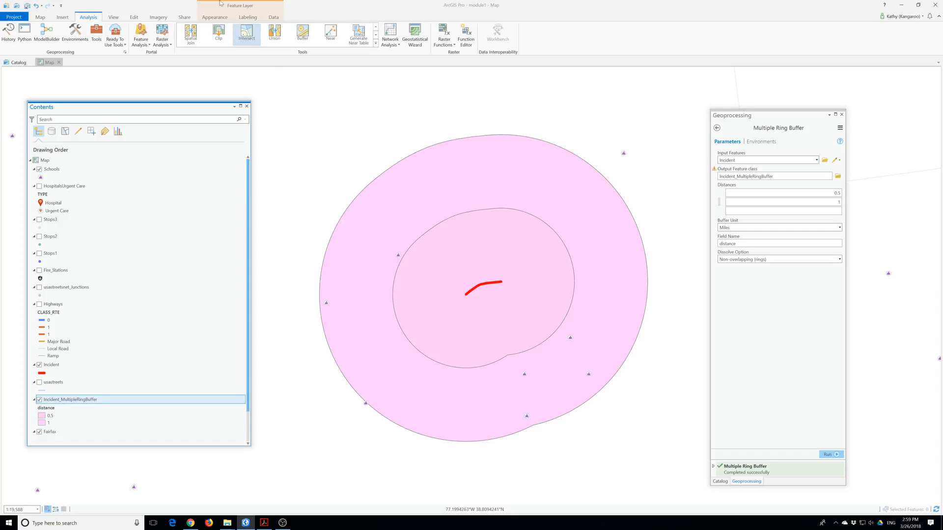
# Set up Clip with Schools as input and Incident_MultipleRingBuffer as clip features.
pyautogui.click(217, 33)
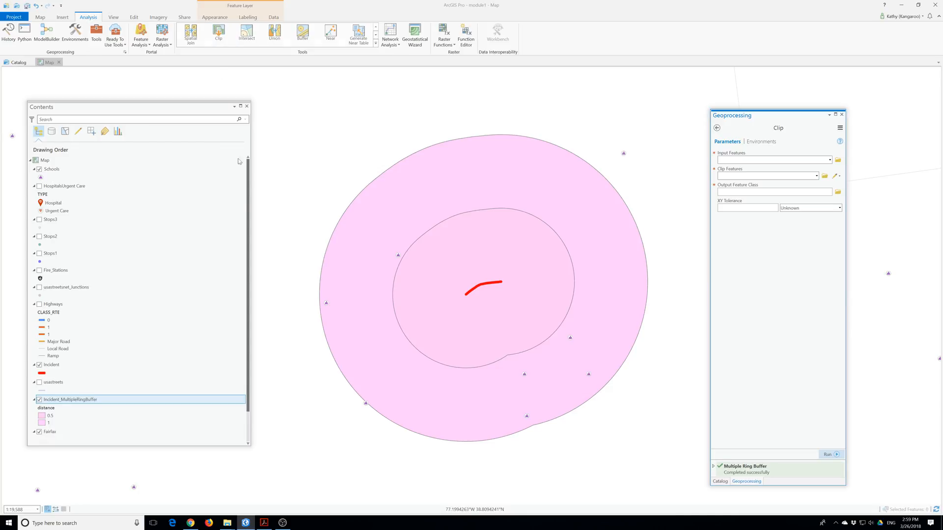
pyautogui.click(830, 161)
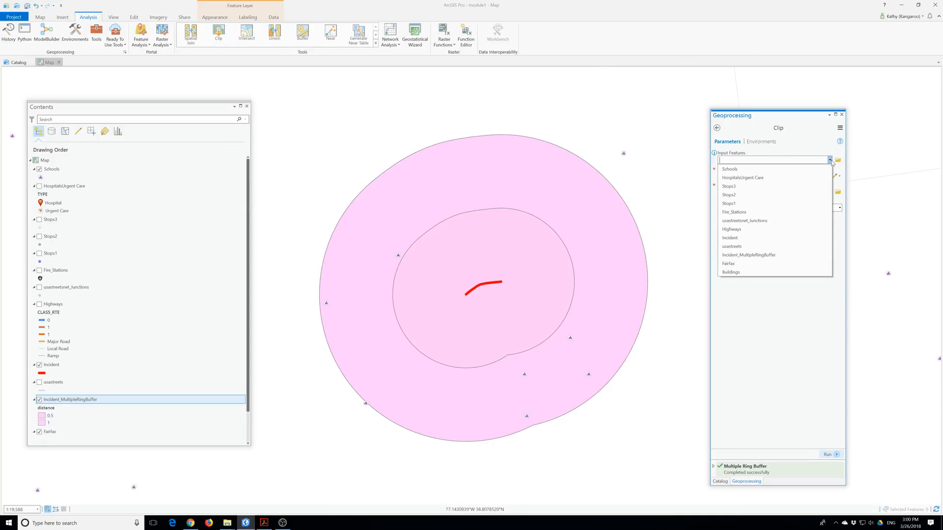
pyautogui.click(752, 170)
pyautogui.click(752, 176)
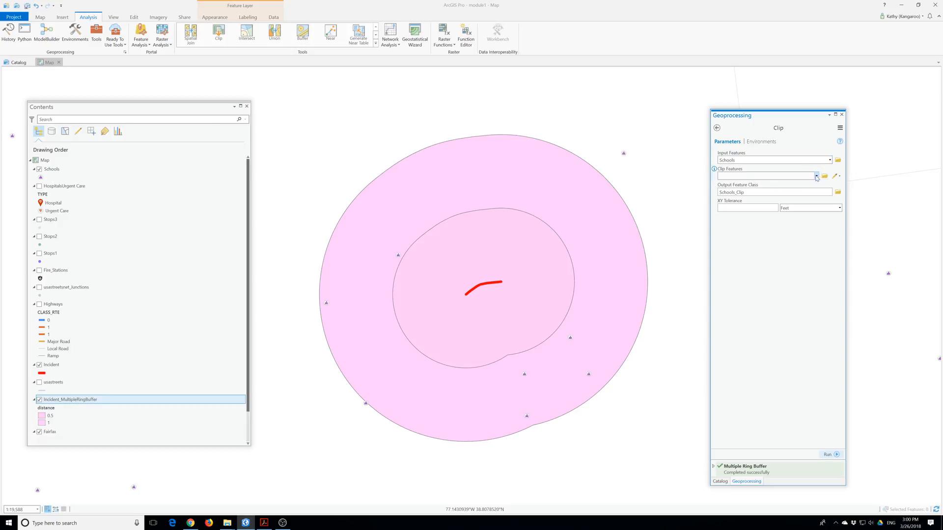
pyautogui.click(816, 176)
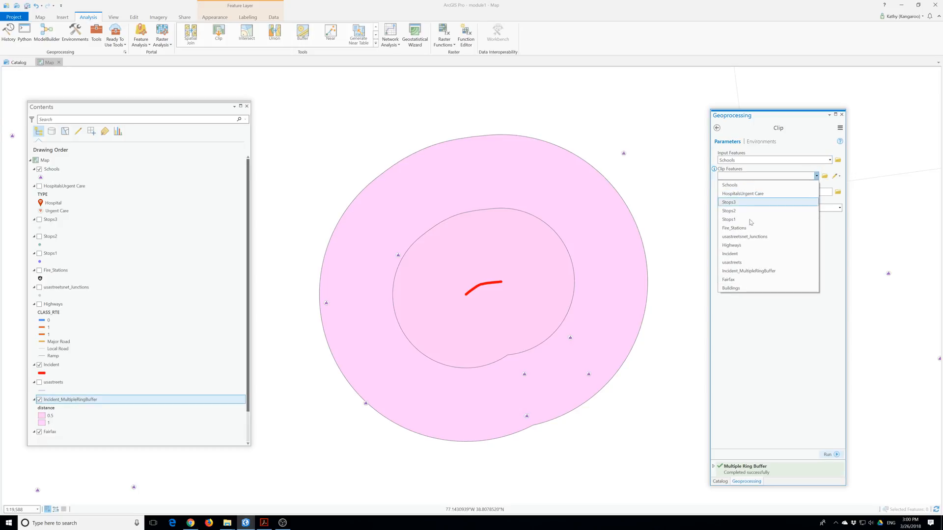
pyautogui.click(756, 271)
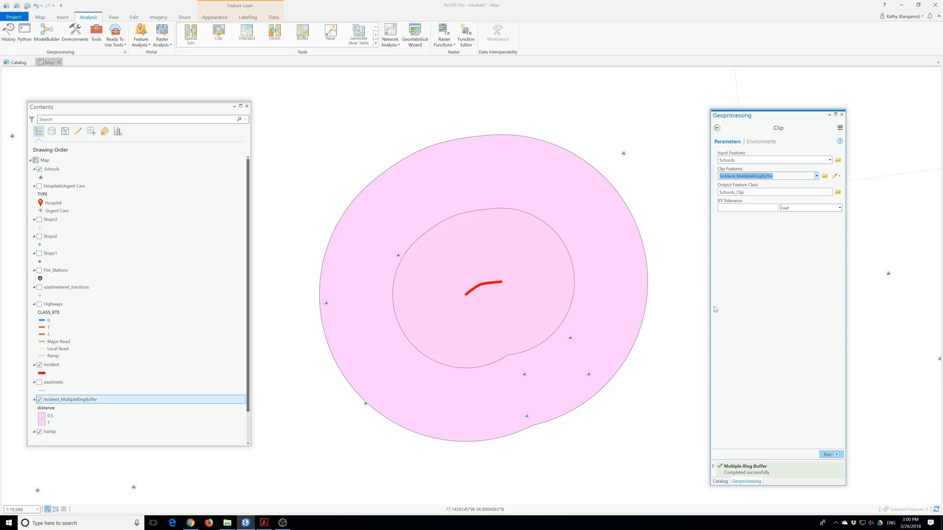
# Name the output feature class Shelters and run the clip.
pyautogui.click(773, 197)
pyautogui.moveTo(771, 192); pyautogui.dragTo(763, 192)
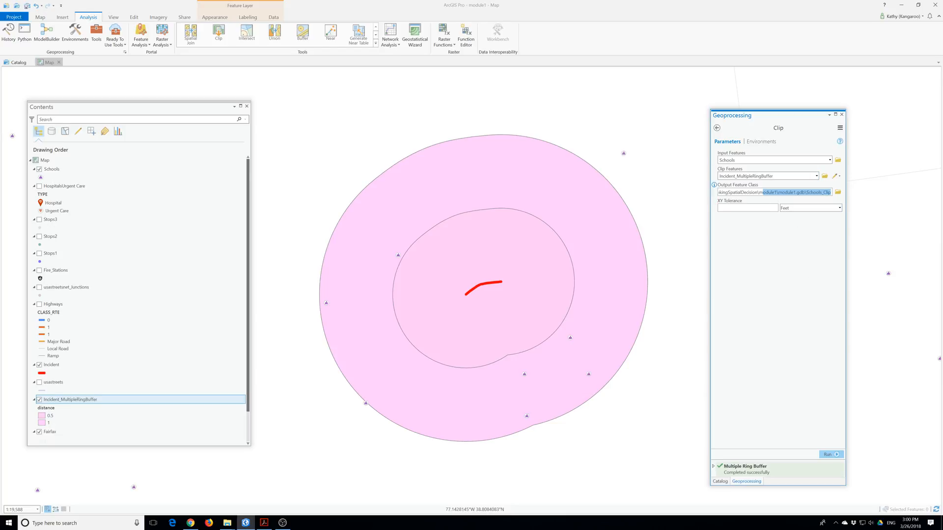
pyautogui.click(823, 197)
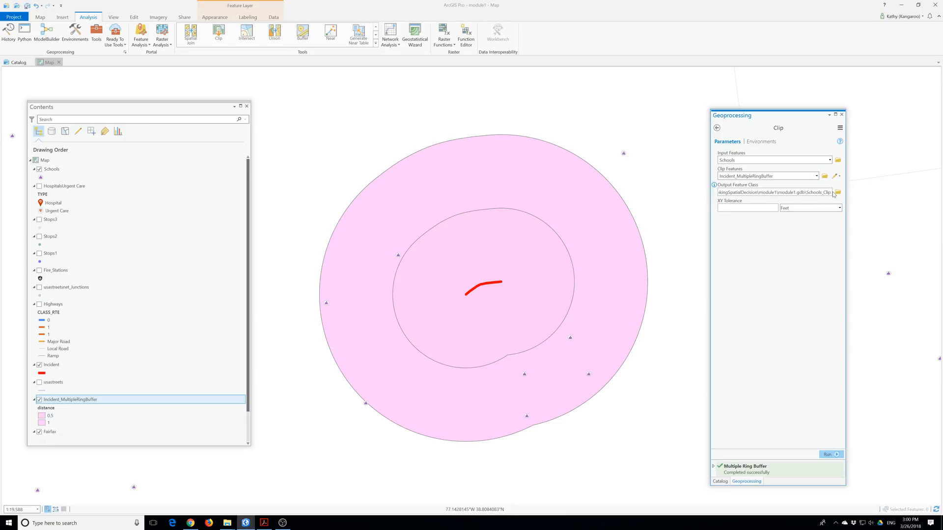
pyautogui.press('BackSpace')
pyautogui.press('BackSpace')
pyautogui.press('BackSpace')
pyautogui.press('BackSpace')
pyautogui.press('BackSpace')
pyautogui.press('BackSpace')
pyautogui.press('BackSpace')
pyautogui.press('BackSpace')
pyautogui.press('BackSpace')
pyautogui.press('BackSpace')
pyautogui.press('BackSpace')
pyautogui.write('helters')
pyautogui.click(836, 456)
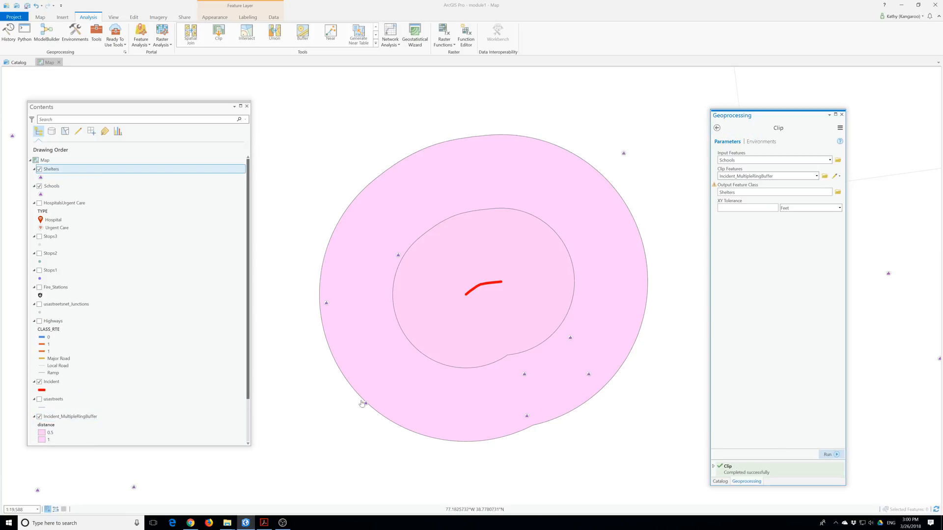
# Uncheck Schools, check Buildings further down Contents, and zoom out over the map.
pyautogui.click(39, 186)
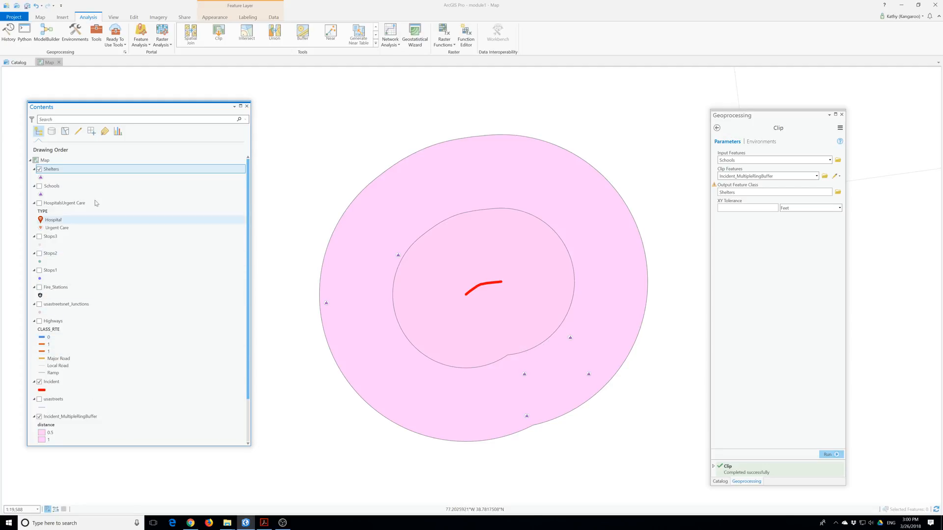
pyautogui.scroll(-1, 59, 364)
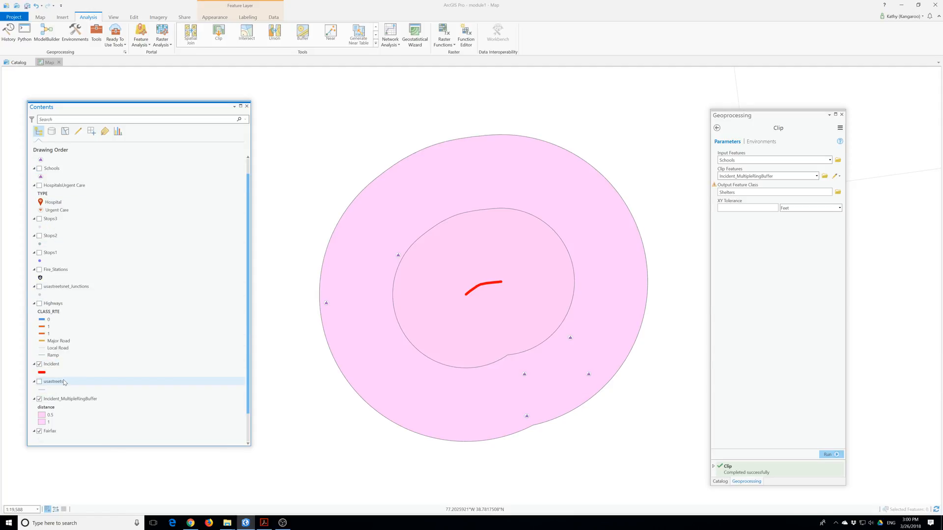
pyautogui.scroll(1, 64, 382)
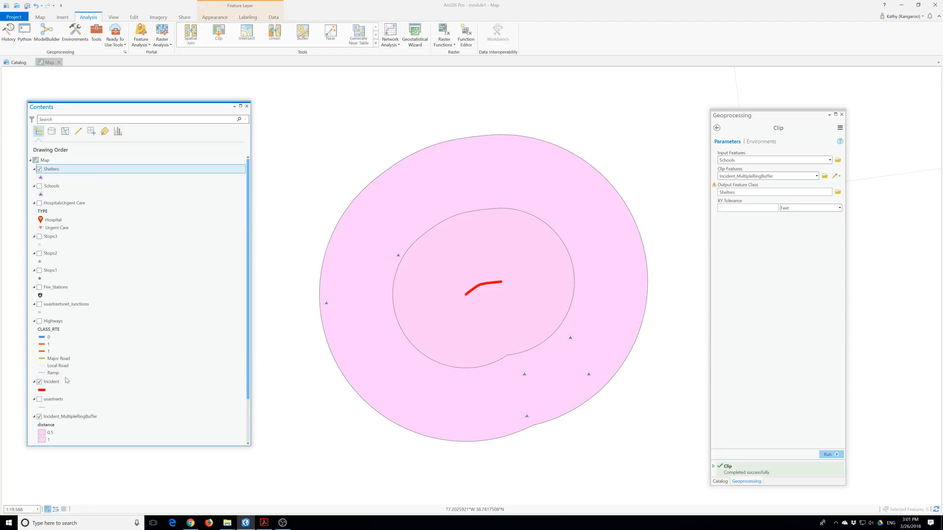
pyautogui.scroll(-1, 138, 324)
pyautogui.scroll(-2, 138, 325)
pyautogui.click(39, 415)
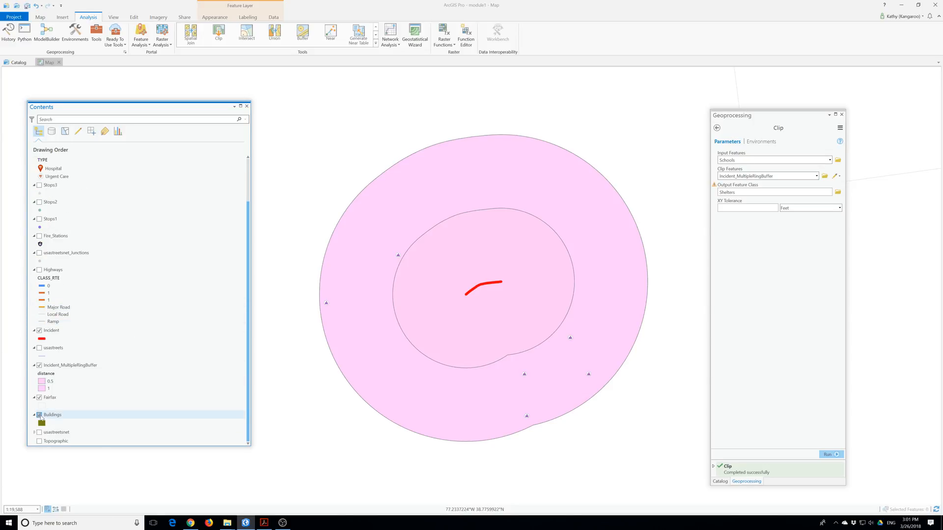
pyautogui.scroll(-3, 425, 329)
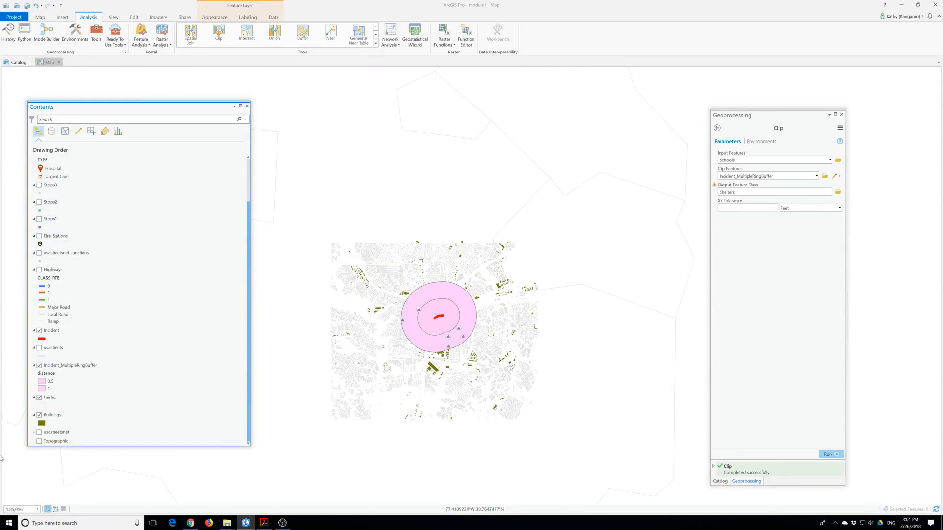
# Set the Incident_MultipleRingBuffer layer's transparency to 67%.
pyautogui.click(59, 367)
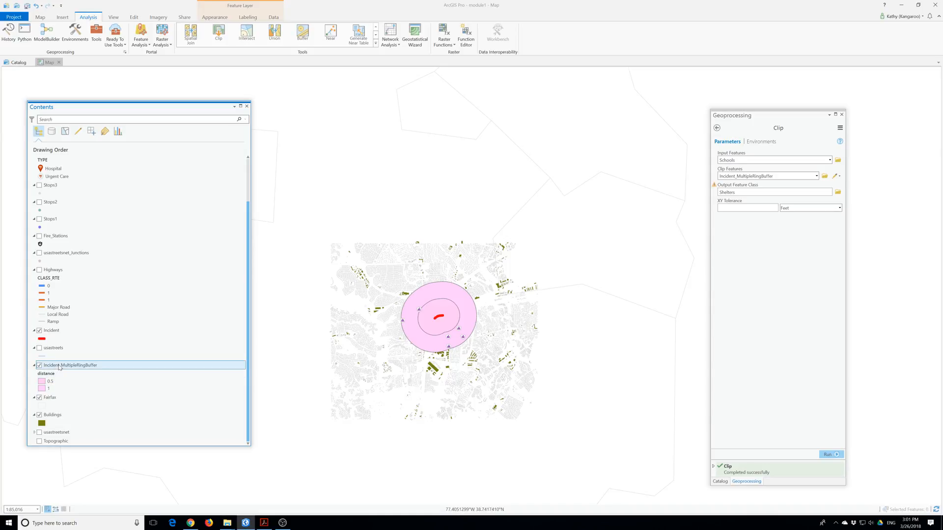
pyautogui.click(216, 18)
pyautogui.moveTo(97, 28); pyautogui.dragTo(115, 27)
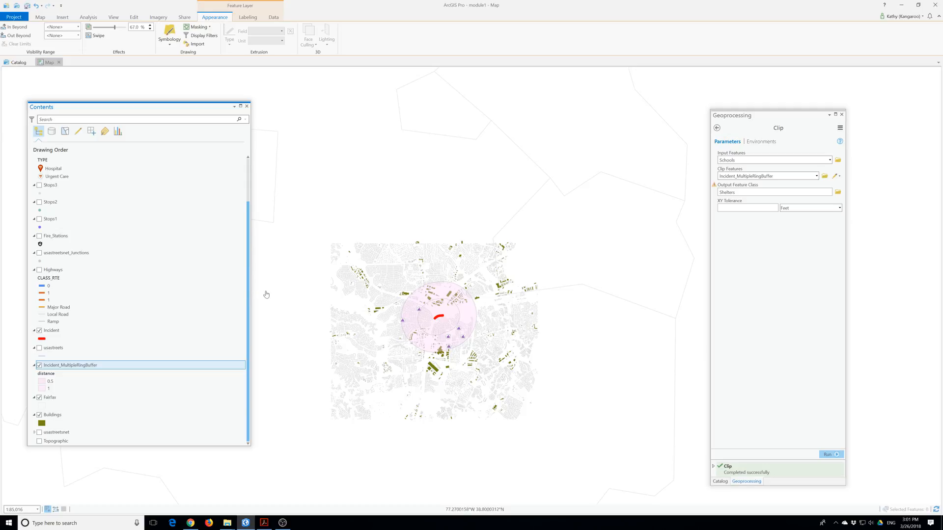
# Move Buildings to the top of Contents and select the inner 0.5 ring.
pyautogui.click(44, 19)
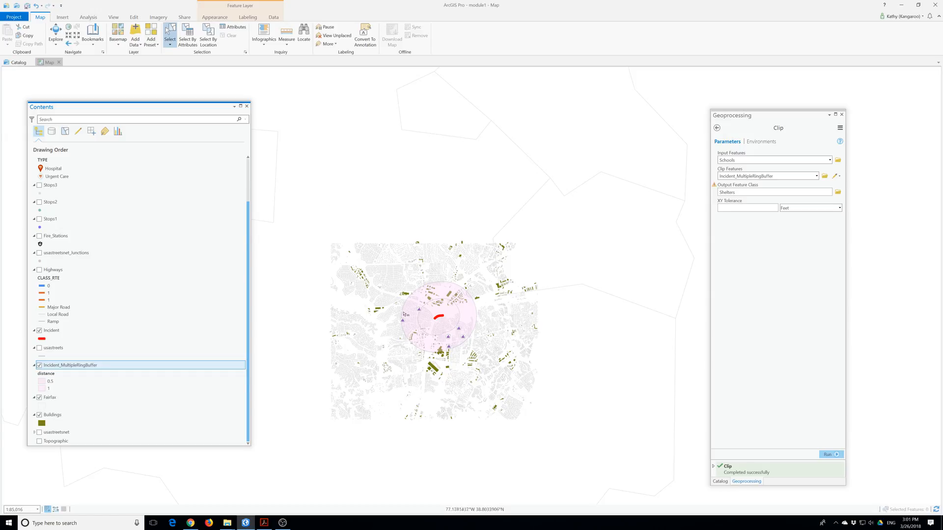
pyautogui.click(452, 312)
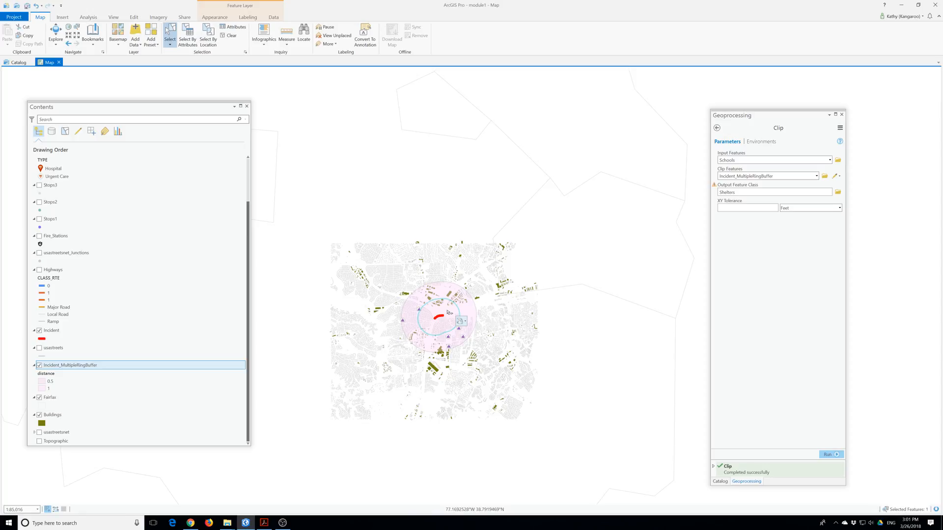
pyautogui.moveTo(52, 415); pyautogui.dragTo(56, 172)
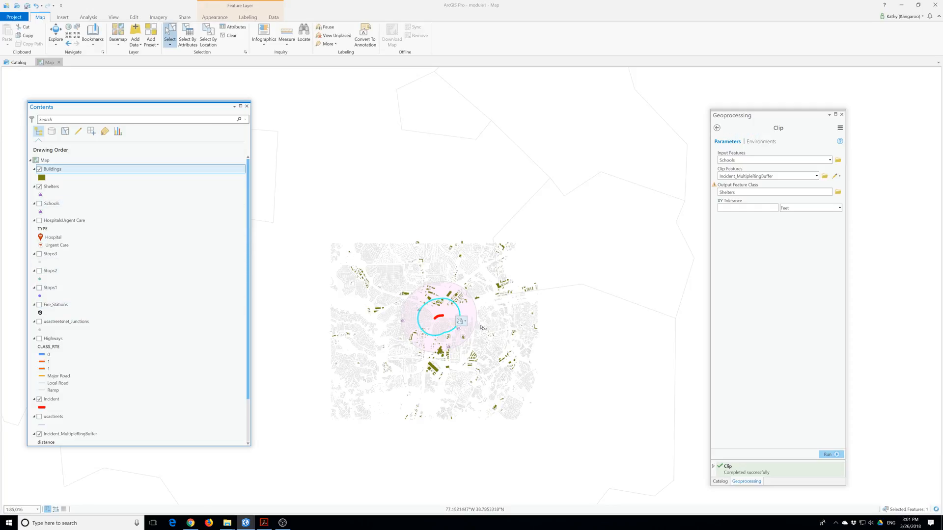
pyautogui.scroll(2, 478, 325)
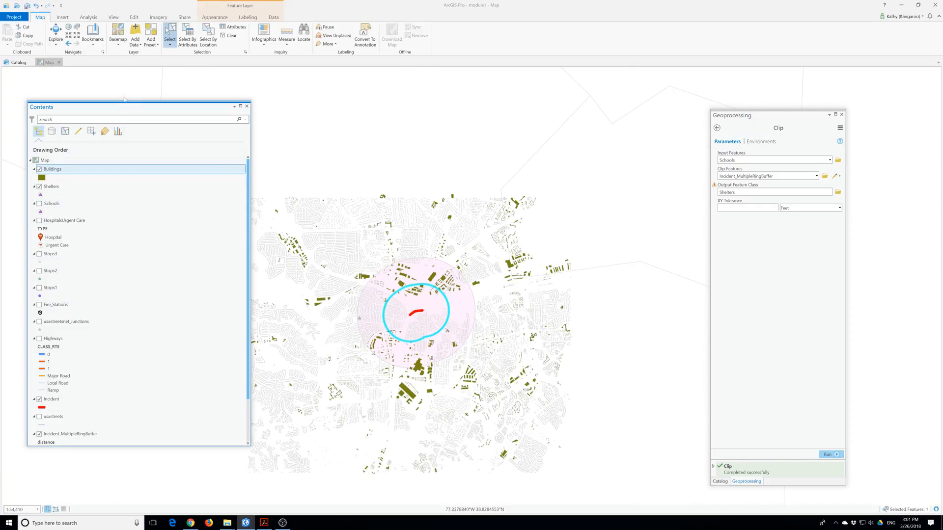
pyautogui.click(229, 36)
pyautogui.click(436, 308)
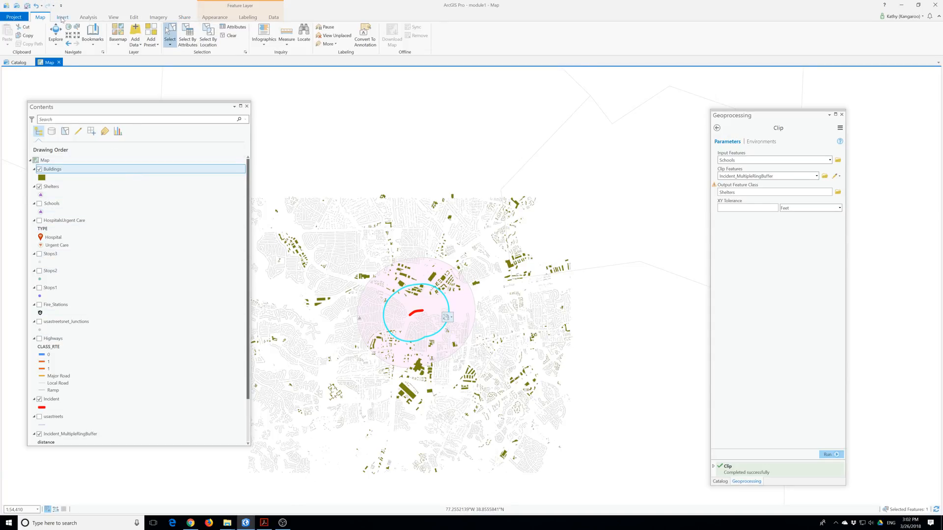
# Reopen Clip with Buildings as input and Incident_MultipleRingBuffer as clip features.
pyautogui.click(88, 18)
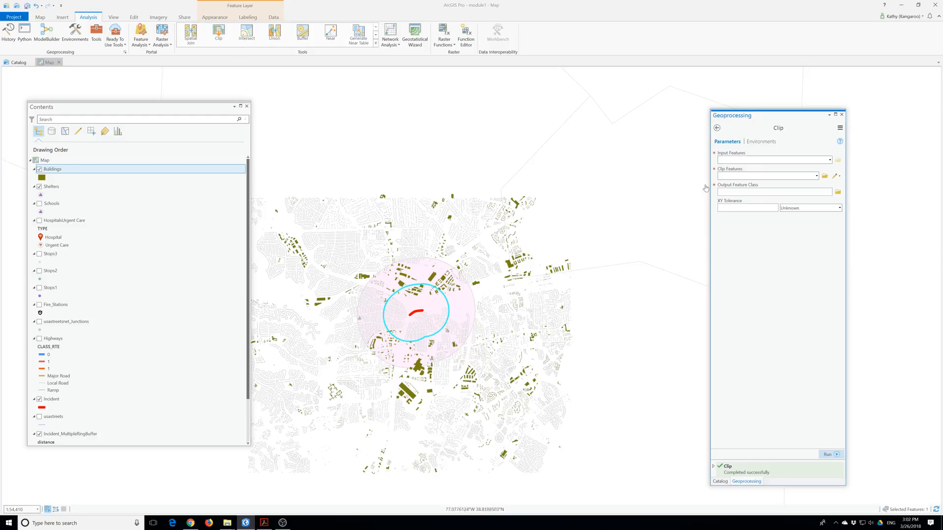
pyautogui.moveTo(760, 117); pyautogui.dragTo(544, 129)
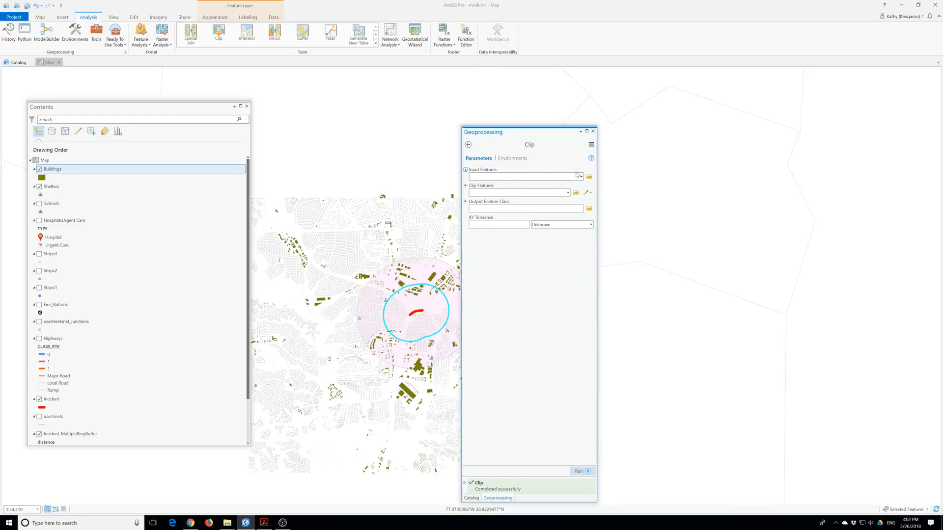
pyautogui.click(581, 177)
pyautogui.click(483, 185)
pyautogui.click(567, 193)
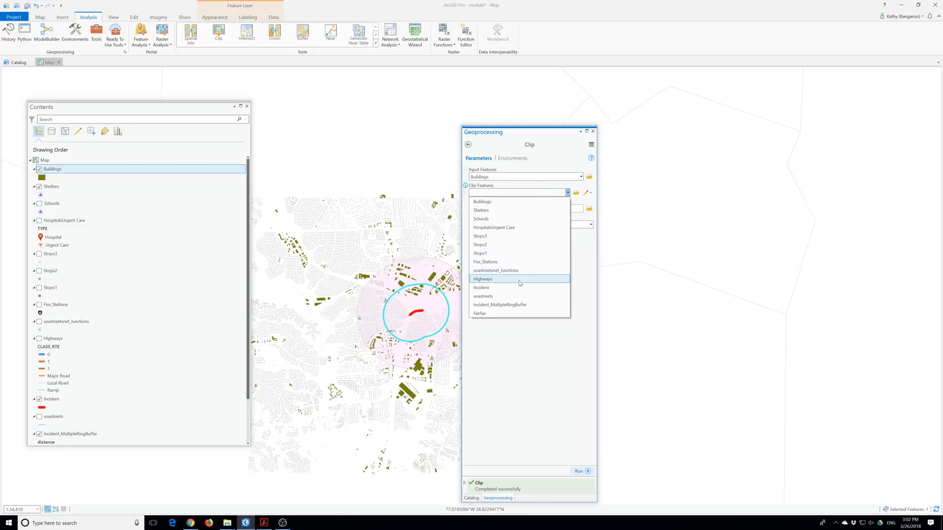
pyautogui.click(514, 307)
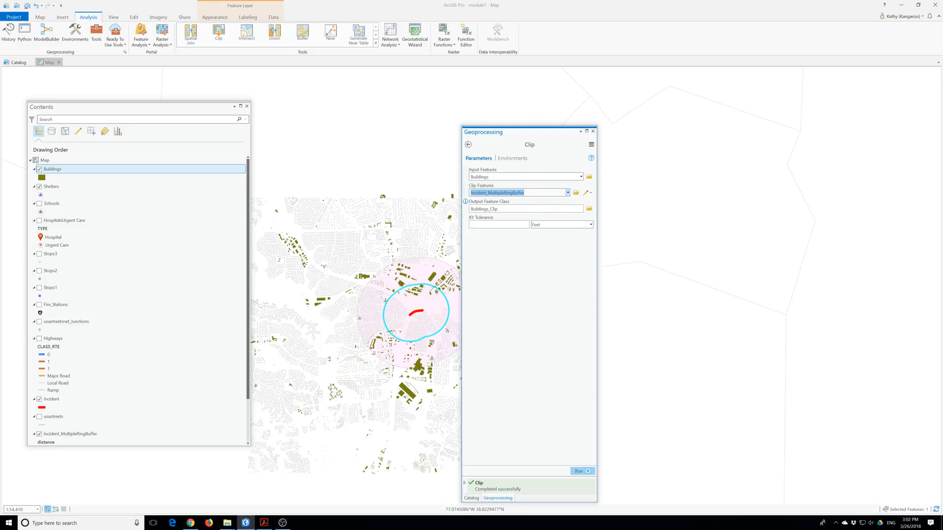
# Name the output evacuated_buildings and run the clip.
pyautogui.press('BackSpace')
pyautogui.press('BackSpace')
pyautogui.press('BackSpace')
pyautogui.press('BackSpace')
pyautogui.press('BackSpace')
pyautogui.press('BackSpace')
pyautogui.press('BackSpace')
pyautogui.press('BackSpace')
pyautogui.press('BackSpace')
pyautogui.press('BackSpace')
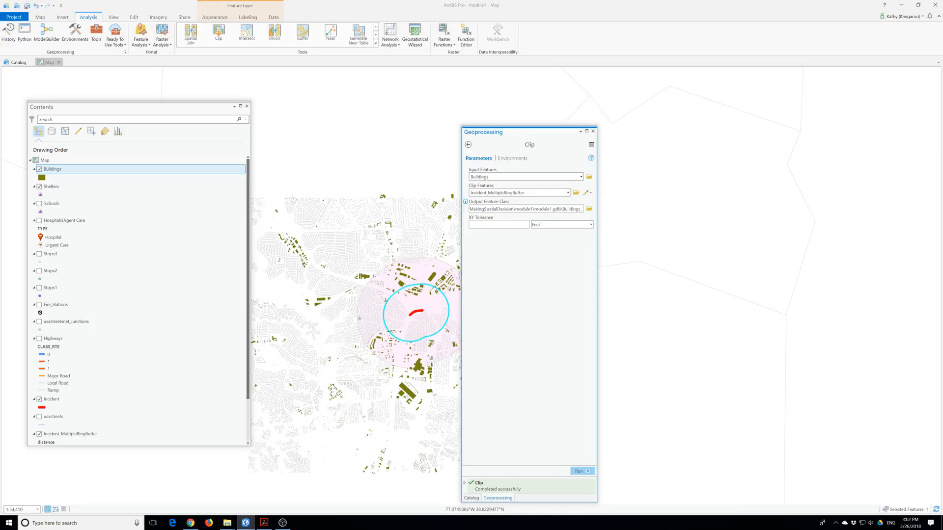
pyautogui.press('BackSpace')
pyautogui.press('BackSpace')
pyautogui.press('BackSpace')
pyautogui.press('BackSpace')
pyautogui.write('evacuated_buildings')
pyautogui.click(579, 470)
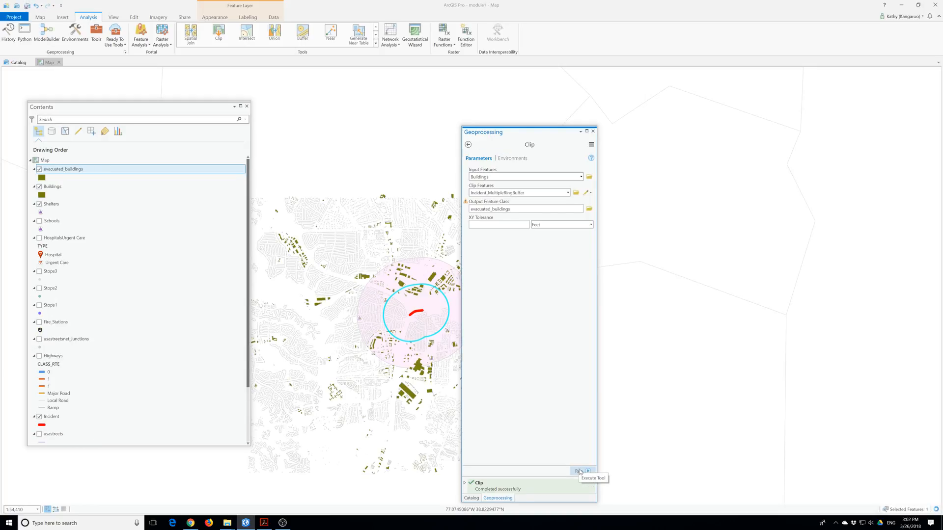
# Hide the full Buildings layer and move the tool panel off the rings.
pyautogui.click(39, 186)
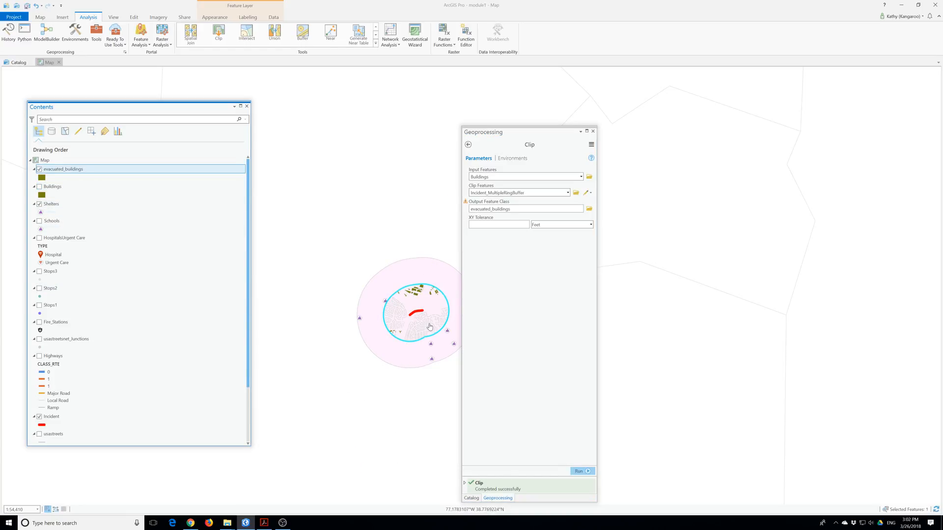
pyautogui.scroll(2, 429, 325)
pyautogui.moveTo(549, 138); pyautogui.dragTo(673, 140)
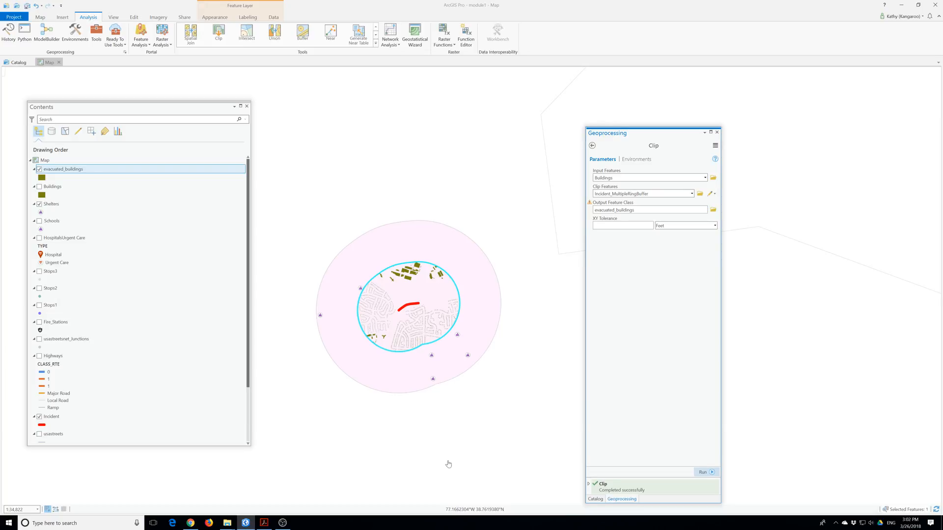
# Symbolize evacuated_buildings with Unique Values on TYPE, without the other-values class.
pyautogui.click(66, 169)
pyautogui.rightClick(66, 169)
pyautogui.click(86, 300)
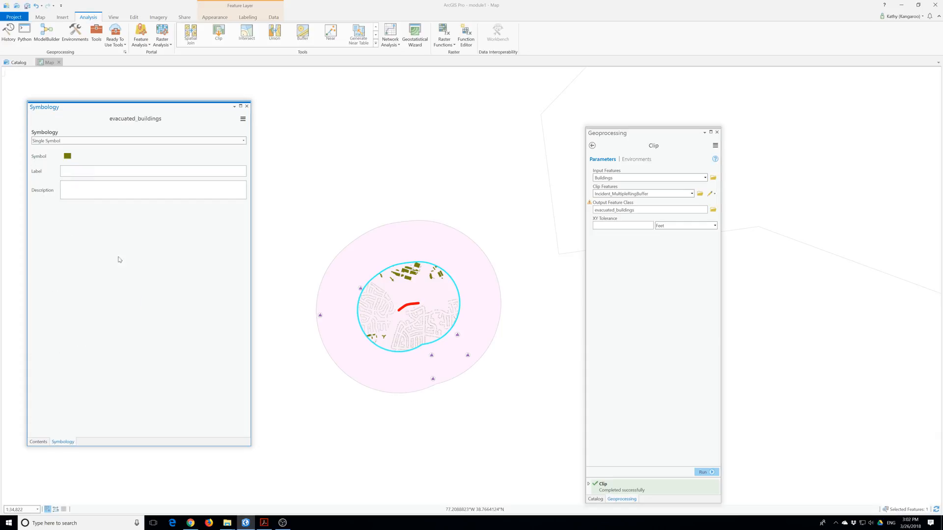
pyautogui.click(112, 142)
pyautogui.click(76, 189)
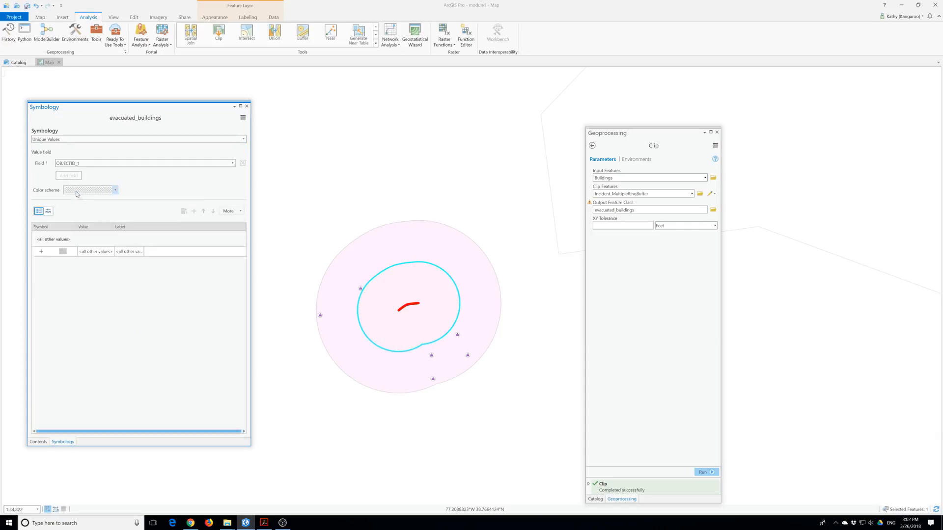
pyautogui.click(88, 164)
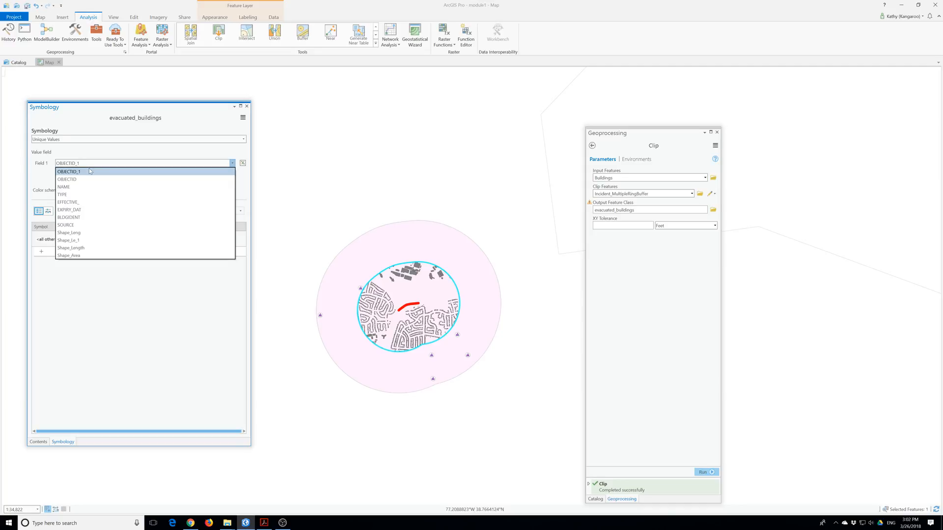
pyautogui.click(75, 195)
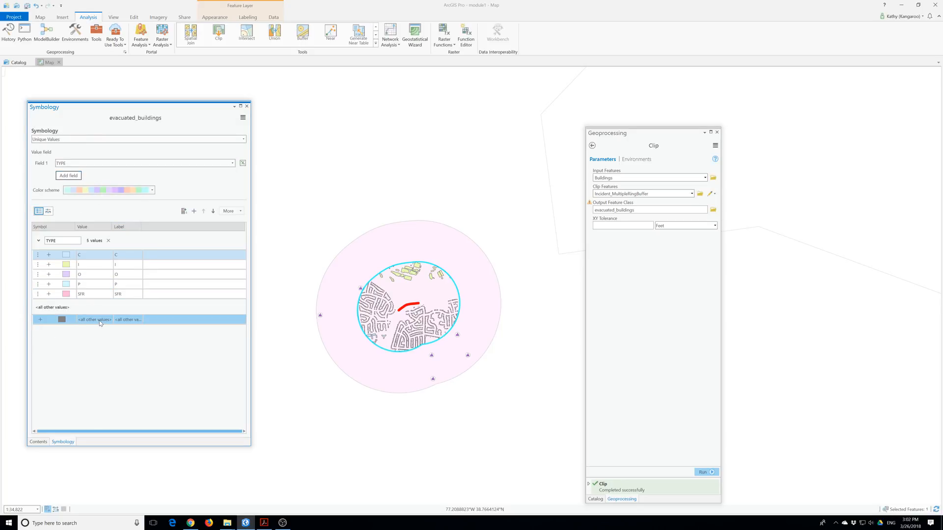
pyautogui.click(230, 211)
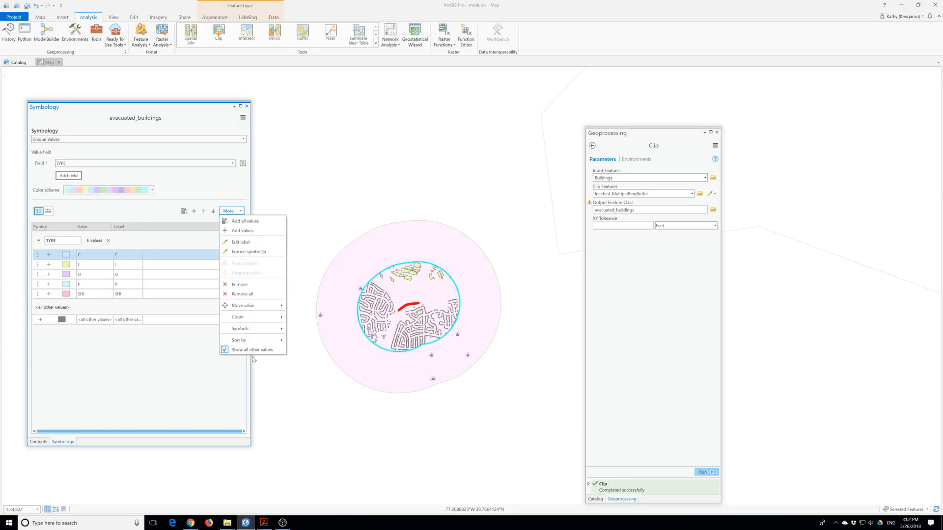
pyautogui.click(226, 351)
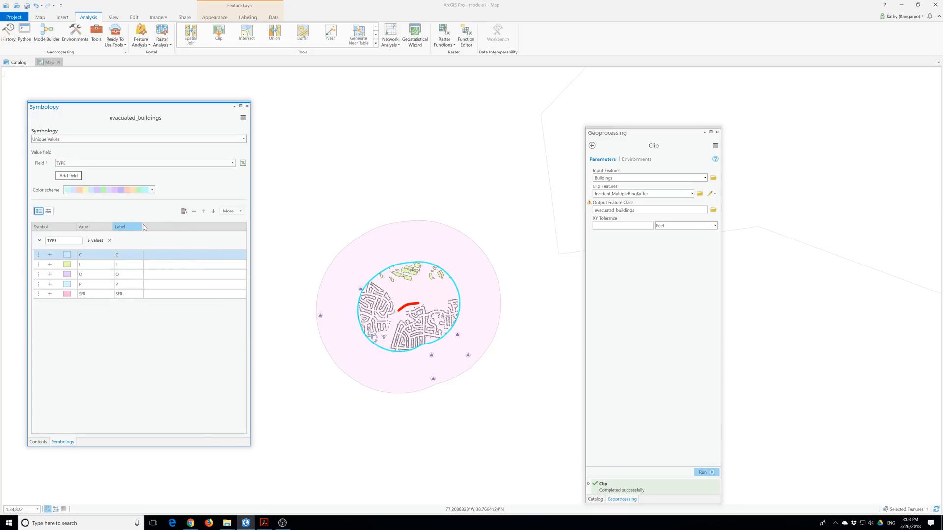
# Label the C and I classes Commercial and Industrial.
pyautogui.moveTo(144, 227); pyautogui.dragTo(244, 228)
pyautogui.click(162, 254)
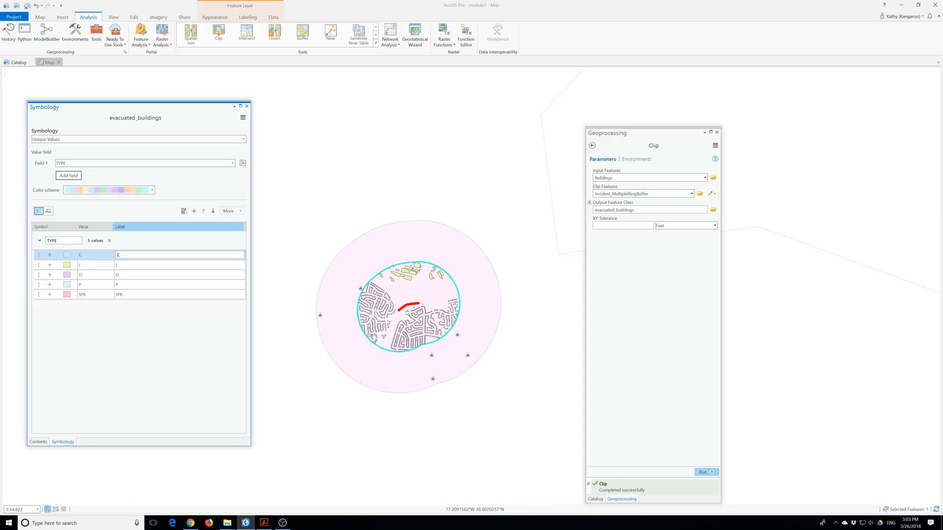
pyautogui.write('ommerci')
pyautogui.press('Return')
pyautogui.press('Down')
pyautogui.press('Up')
pyautogui.press('Up')
pyautogui.press('Up')
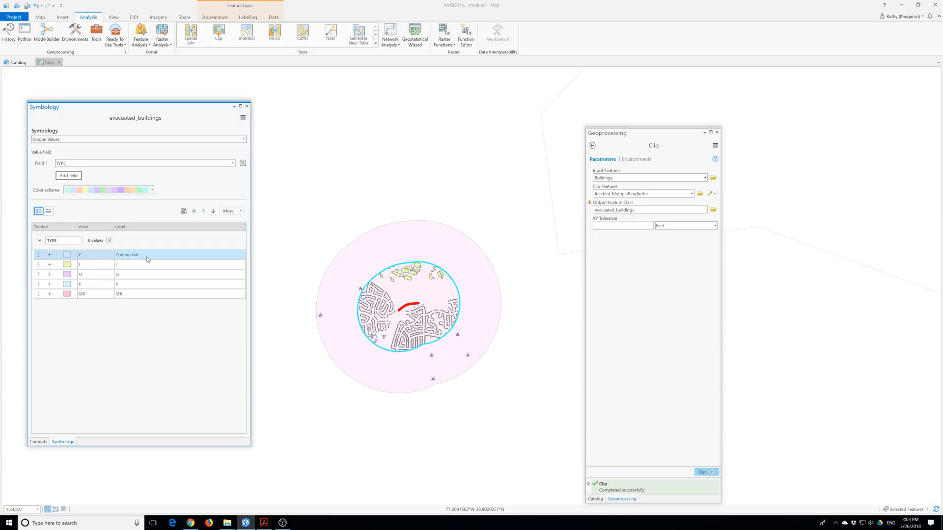
pyautogui.doubleClick(136, 265)
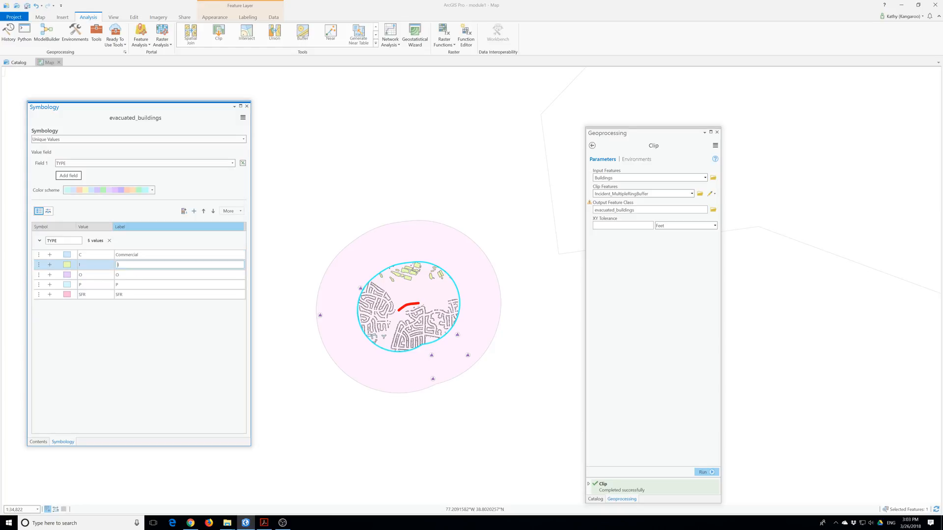
pyautogui.write('ndustrial')
# Label the O, P and SFR classes Open Space, Public and Single Family Resident.
pyautogui.doubleClick(140, 274)
pyautogui.write('Open Space')
pyautogui.doubleClick(140, 284)
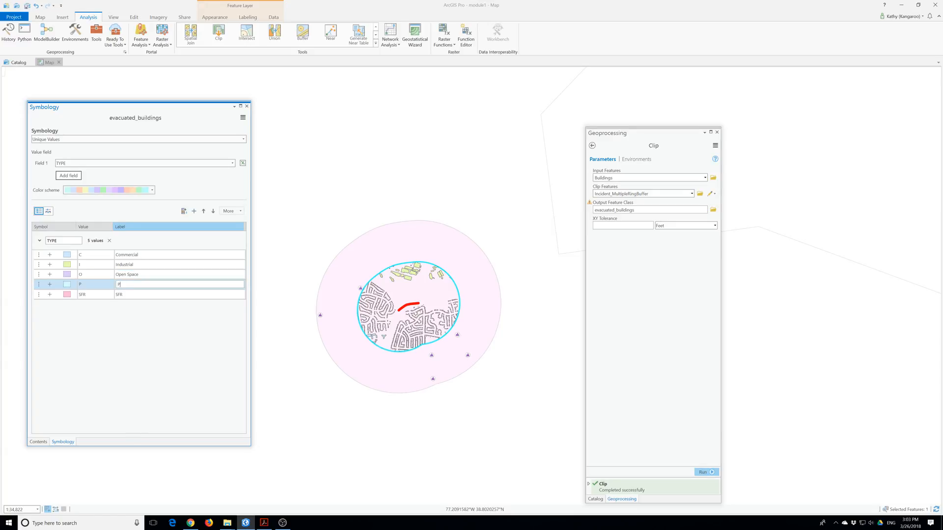
pyautogui.write('Public')
pyautogui.click(131, 296)
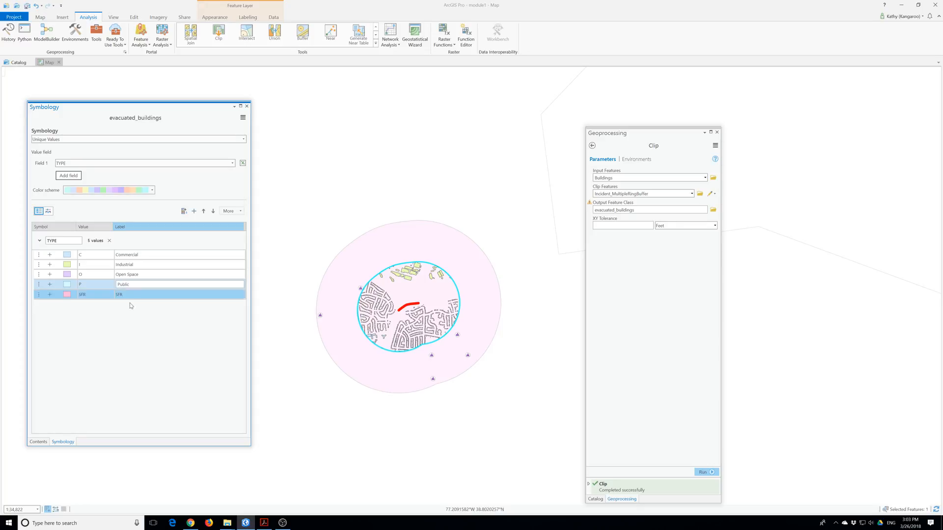
pyautogui.click(131, 297)
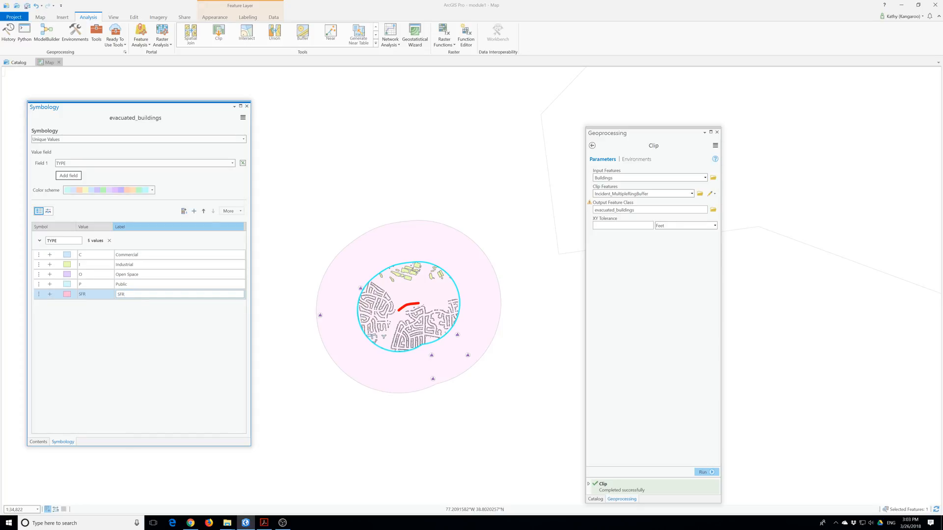
pyautogui.write('Single Family Resident')
# Close the Symbology pane and clear the current map selection.
pyautogui.click(246, 106)
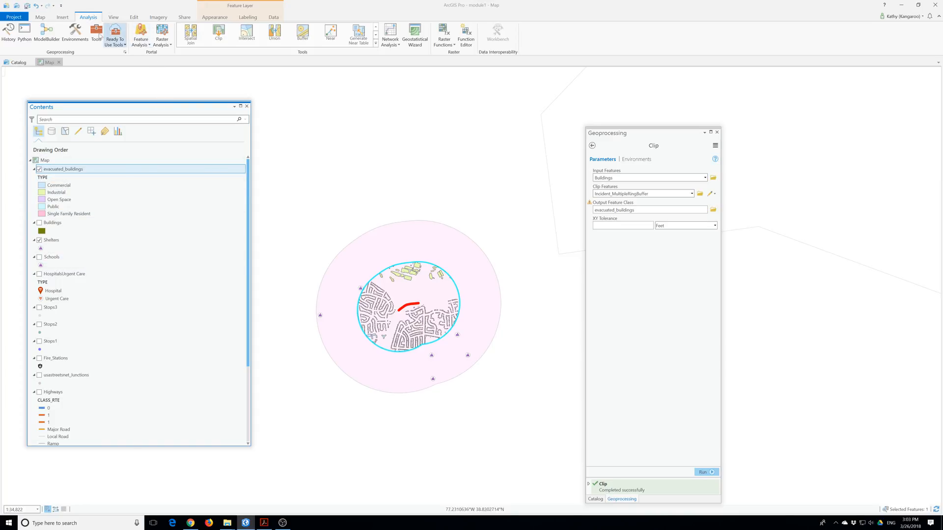
pyautogui.click(41, 18)
pyautogui.click(233, 39)
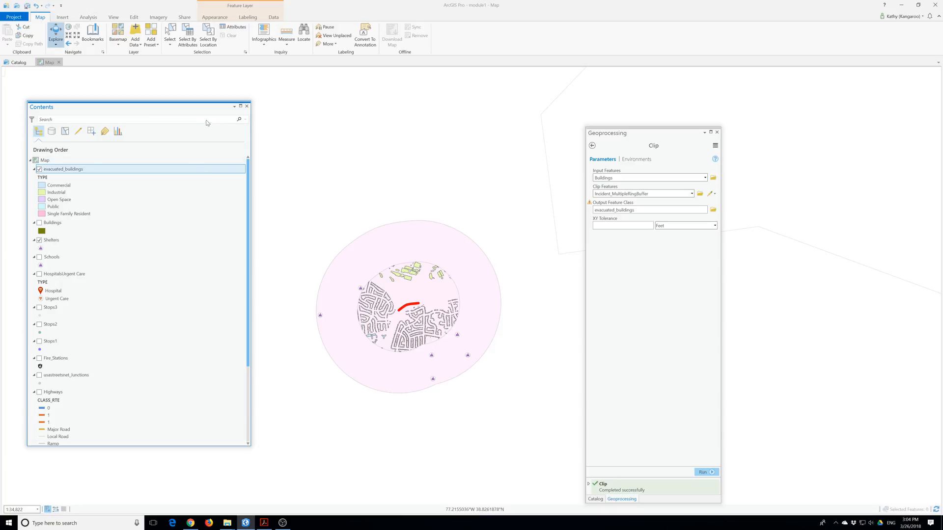
# Open and enlarge the evacuated_buildings attribute table, then launch Select By Attributes.
pyautogui.rightClick(73, 168)
pyautogui.click(97, 201)
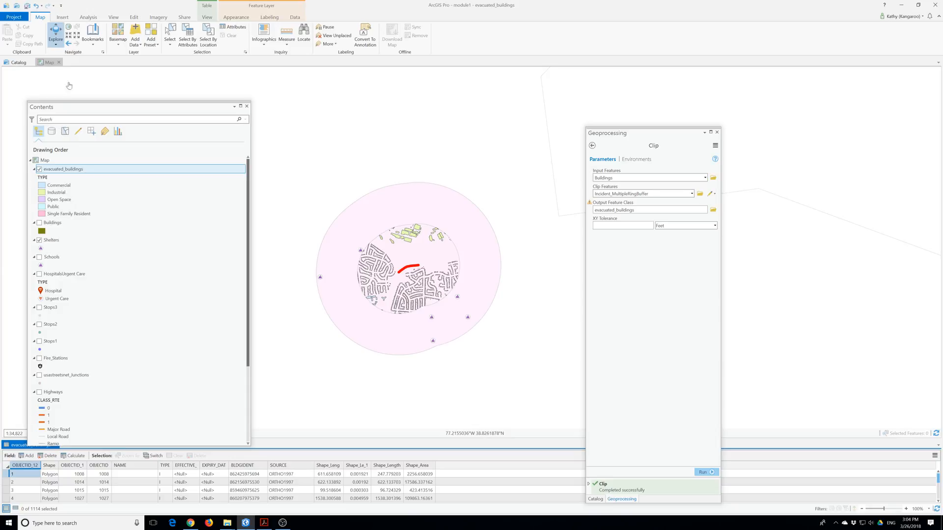
pyautogui.moveTo(125, 109); pyautogui.dragTo(108, 56)
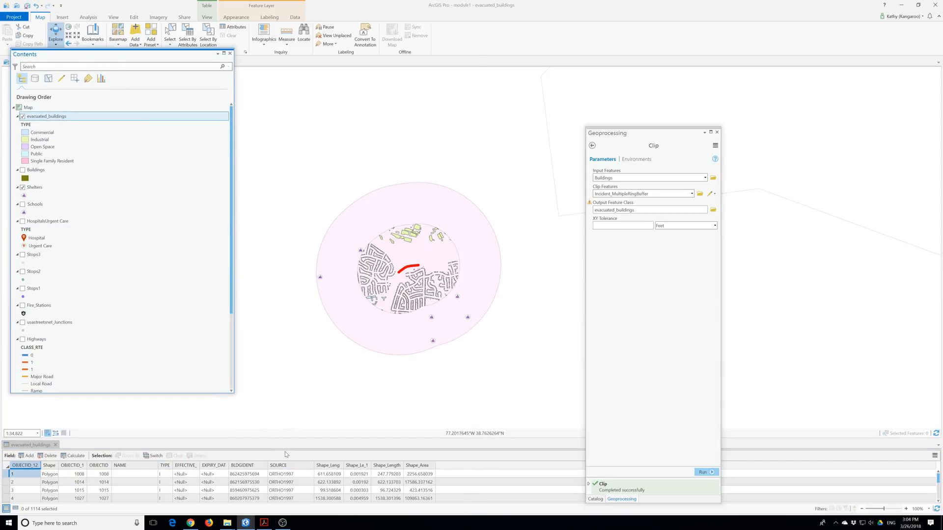
pyautogui.moveTo(273, 438); pyautogui.dragTo(274, 281)
pyautogui.click(187, 35)
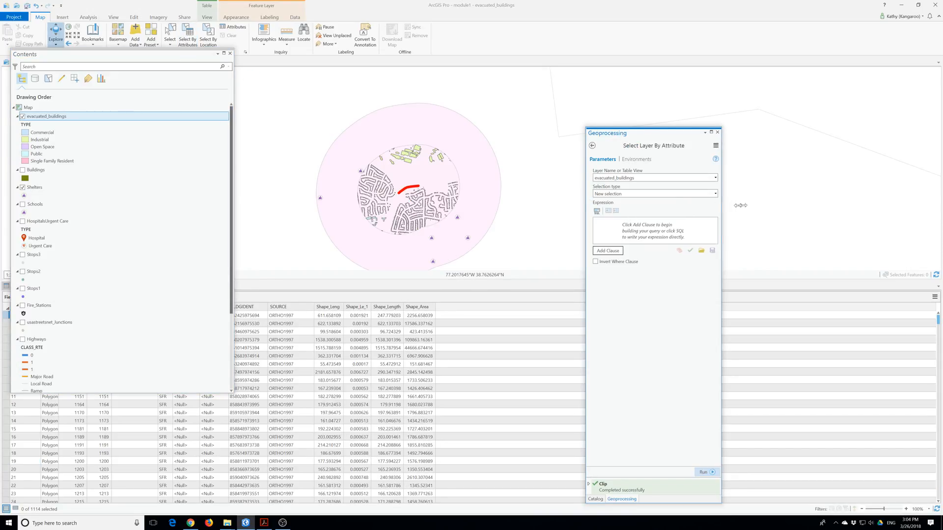
# Add the clause TYPE is Equal to SFR and run the selection.
pyautogui.moveTo(736, 205); pyautogui.dragTo(750, 205)
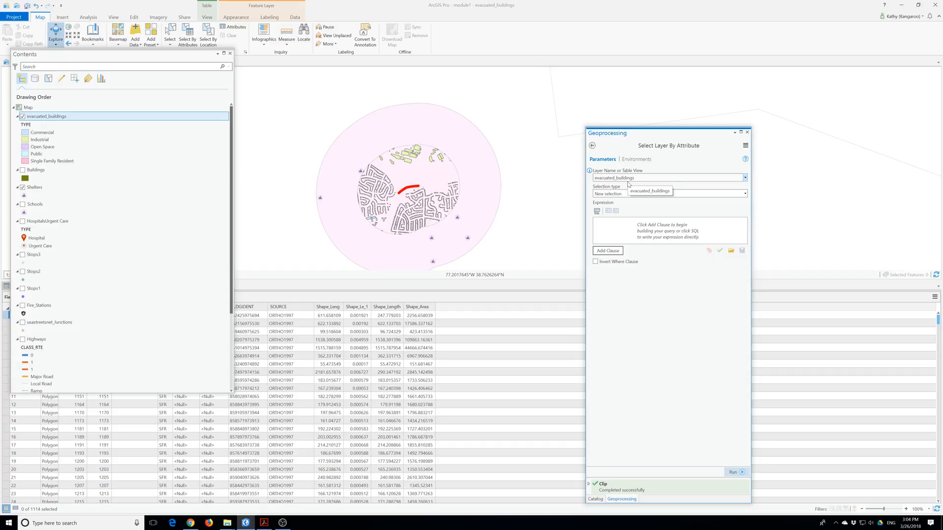
pyautogui.click(608, 250)
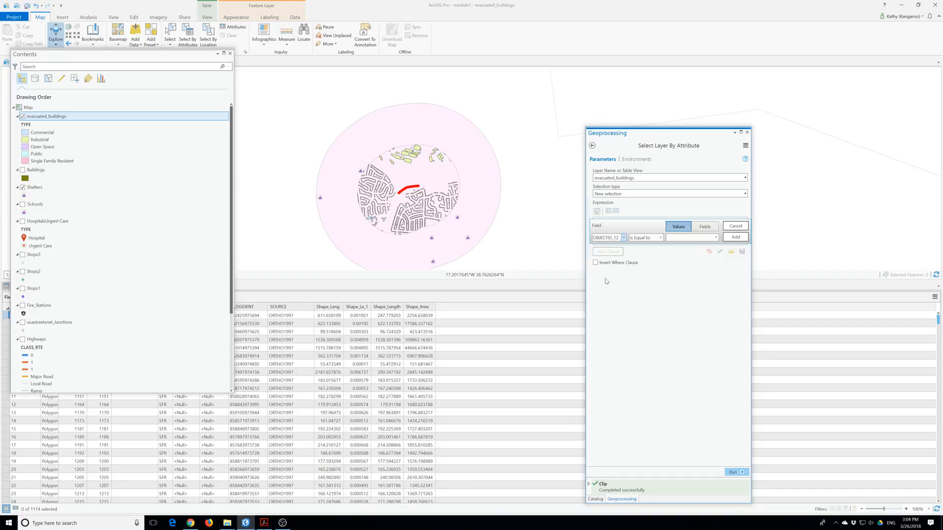
pyautogui.click(625, 238)
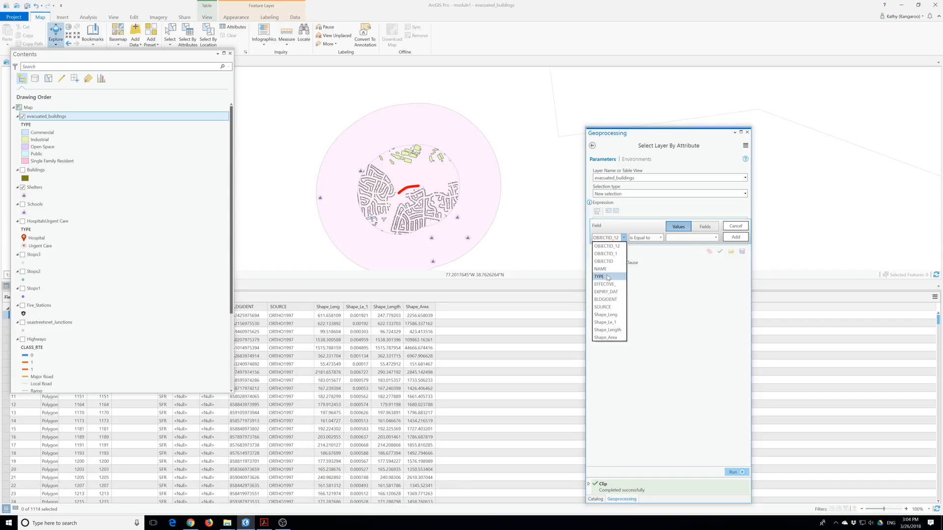
pyautogui.click(606, 278)
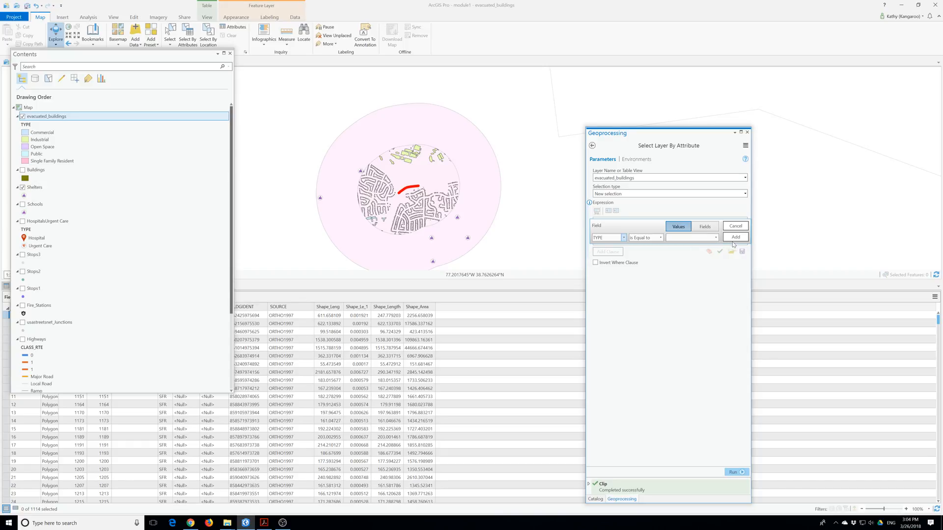
pyautogui.click(715, 238)
pyautogui.click(684, 279)
pyautogui.click(736, 239)
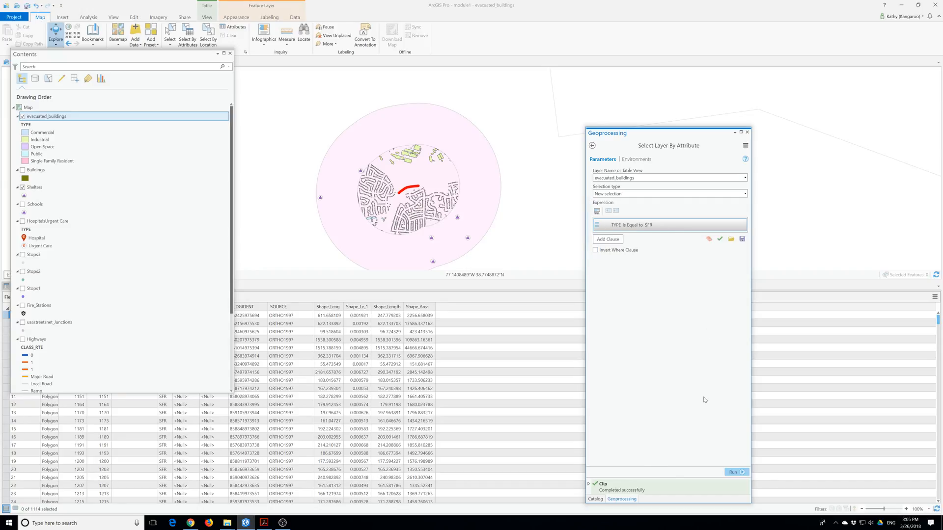
pyautogui.click(734, 472)
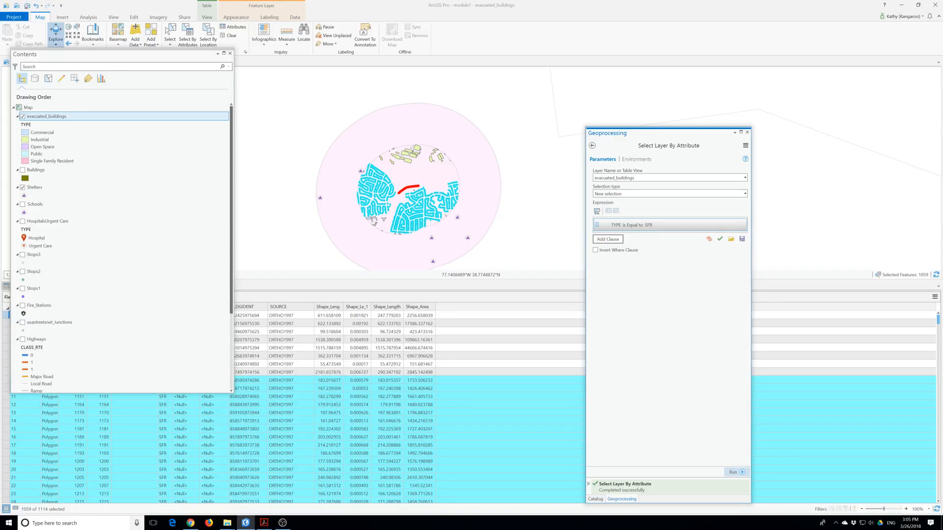
pyautogui.hotkey('alt', 'Tab')
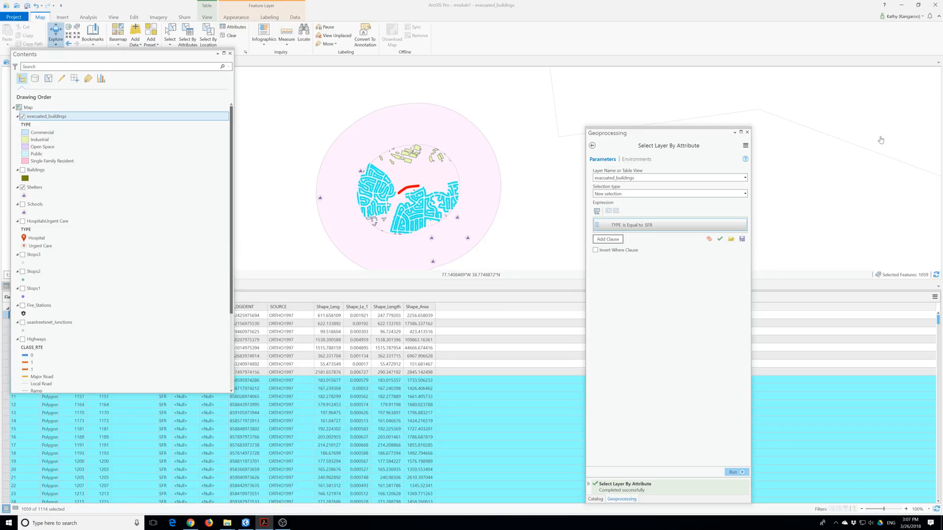
# Close the Geoprocessing, Catalog and Contents panes.
pyautogui.click(746, 132)
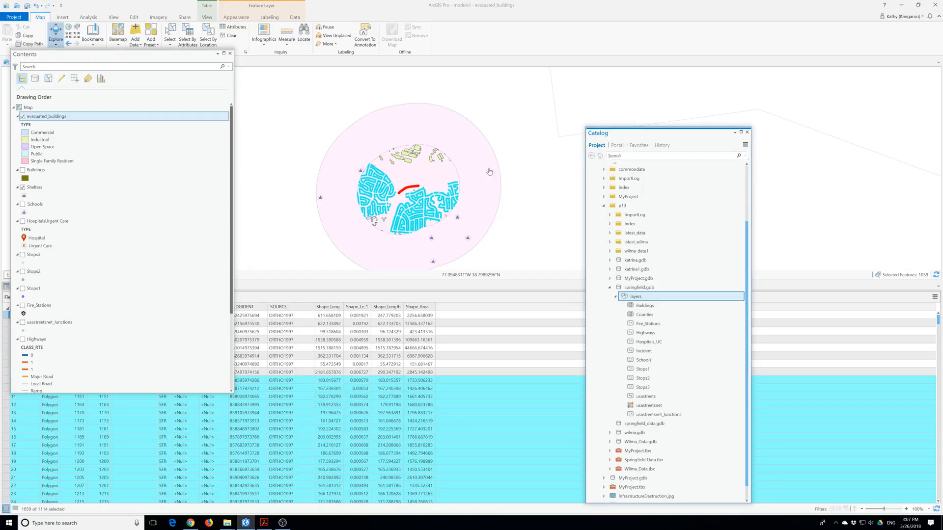
pyautogui.click(746, 132)
pyautogui.click(230, 53)
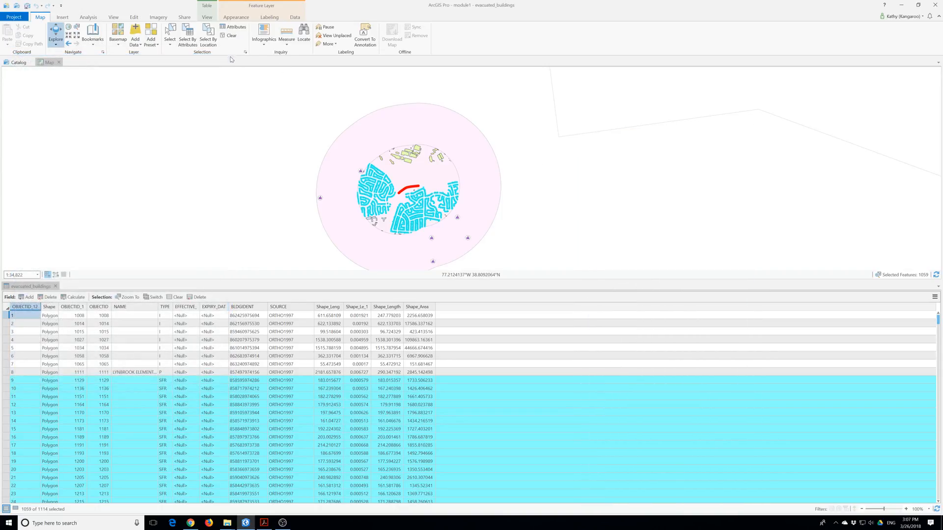
# Insert a new map, Map1, and dock it in the top view area.
pyautogui.click(62, 17)
pyautogui.click(11, 38)
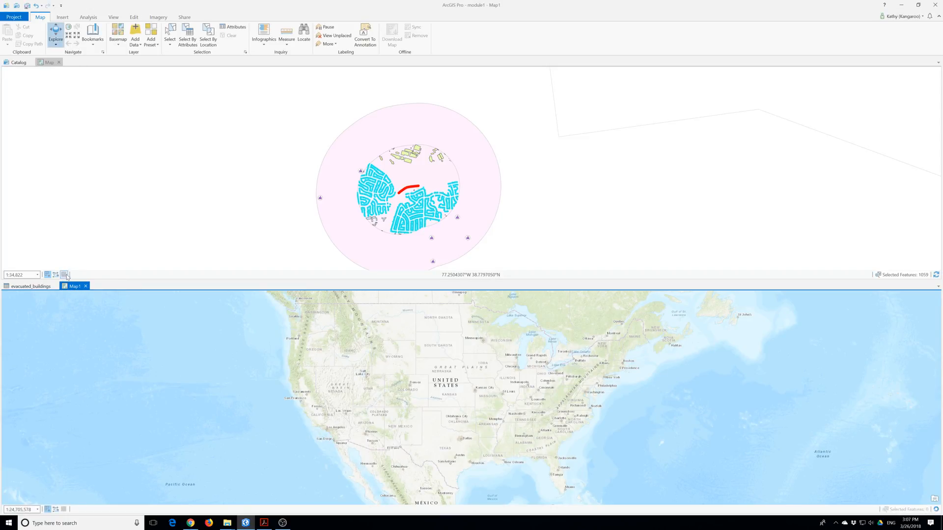
pyautogui.moveTo(76, 287); pyautogui.dragTo(78, 61)
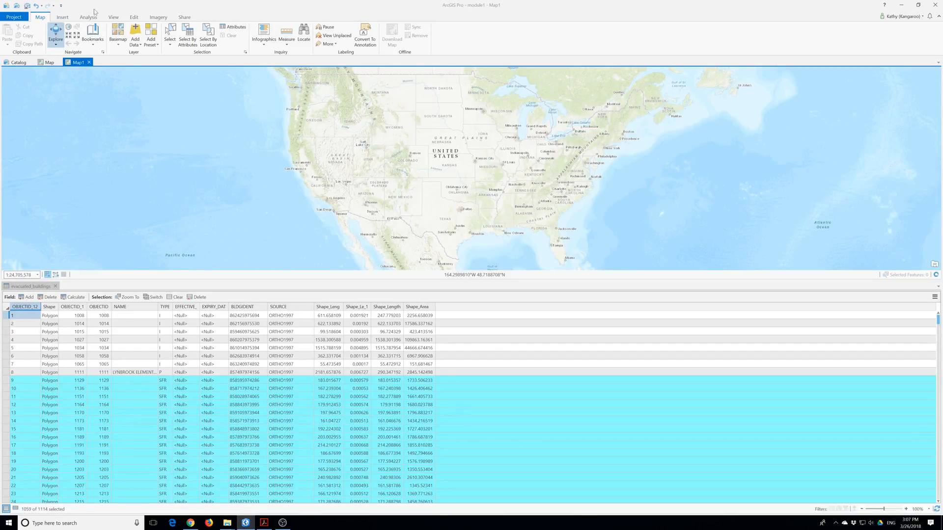
# Rename Map1 to 'SpringField Hazard' in the Catalog pane.
pyautogui.click(113, 18)
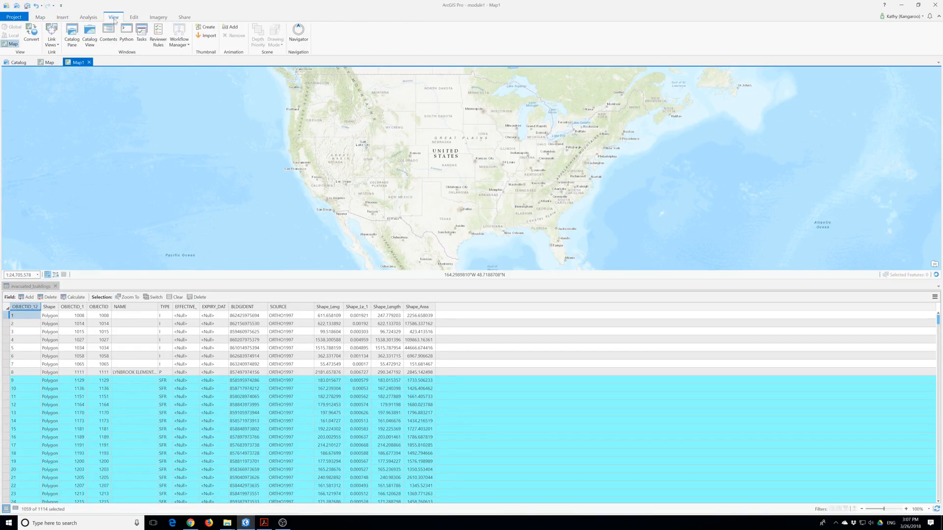
pyautogui.click(71, 34)
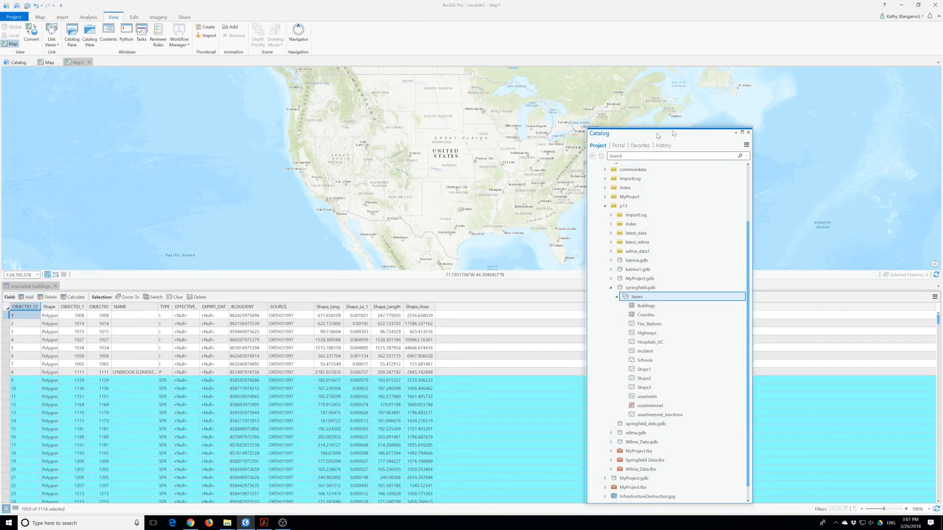
pyautogui.moveTo(643, 136); pyautogui.dragTo(727, 74)
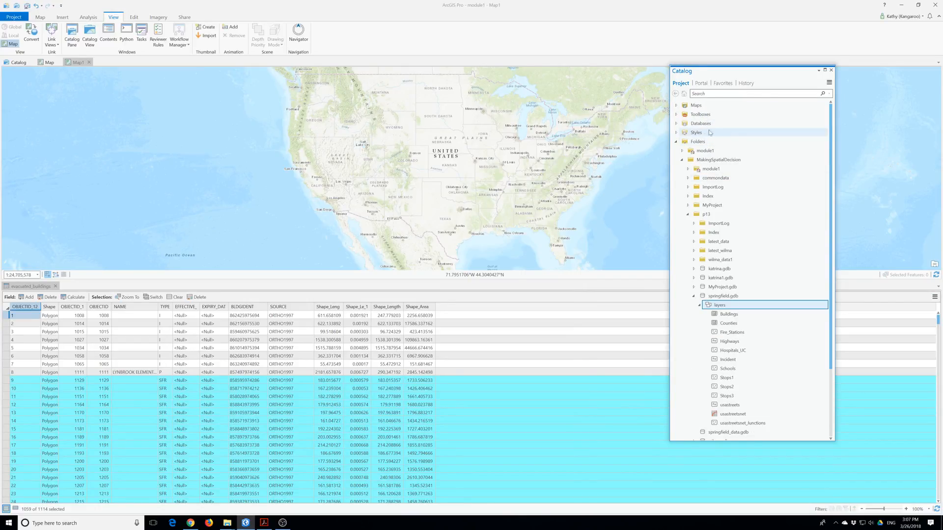
pyautogui.click(676, 105)
pyautogui.click(693, 124)
pyautogui.rightClick(693, 126)
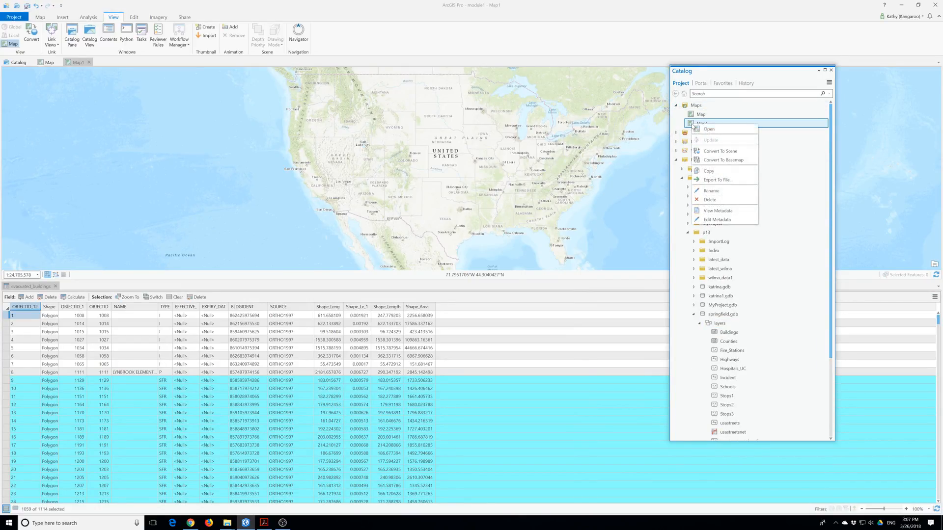
pyautogui.click(719, 193)
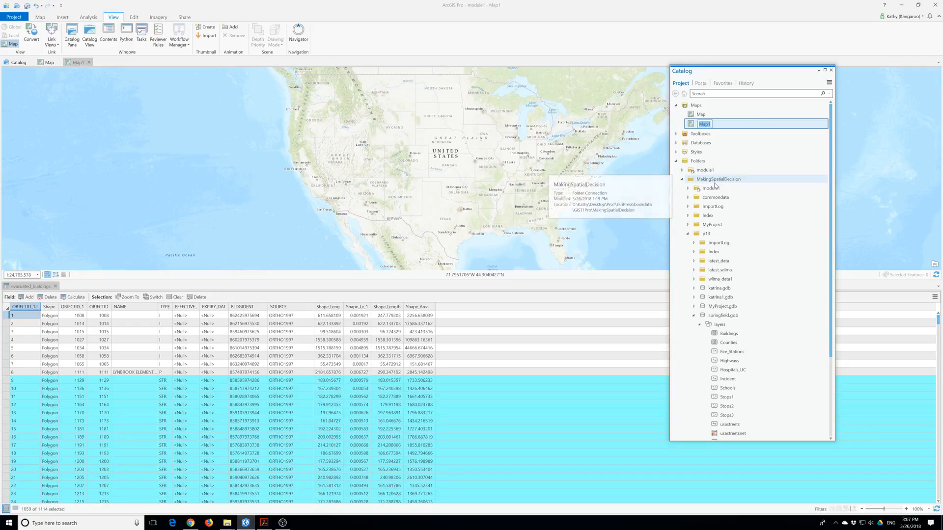
pyautogui.write('SpringField')
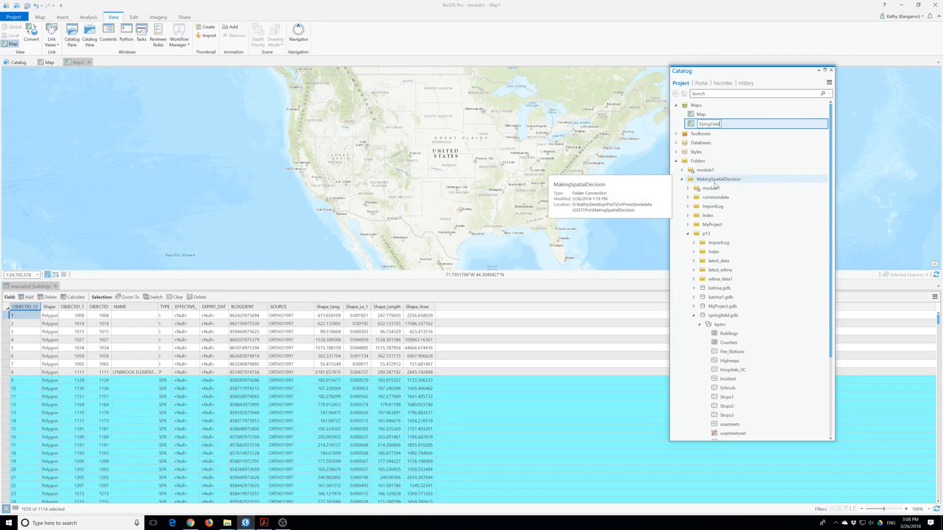
pyautogui.write(' Hazard')
pyautogui.press('Return')
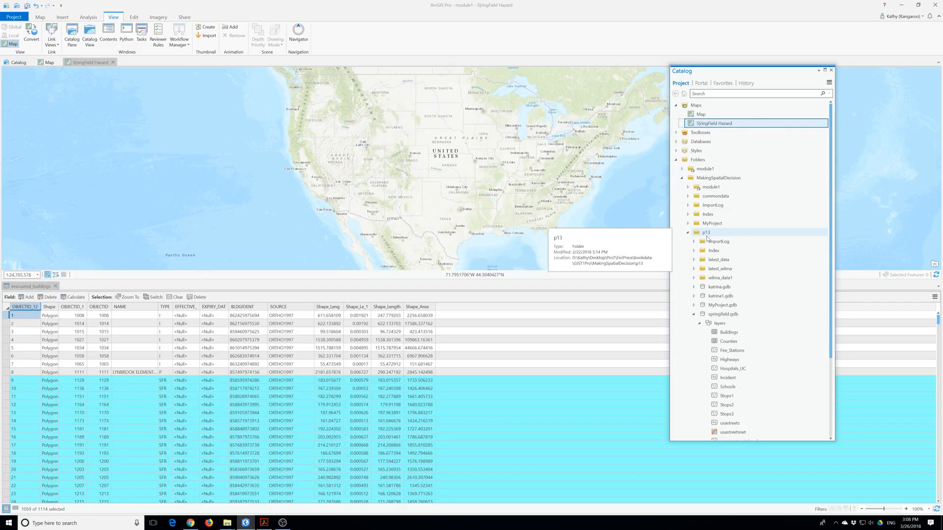
# Delete the SpringField Hazard map, leaving only the original Map.
pyautogui.click(702, 115)
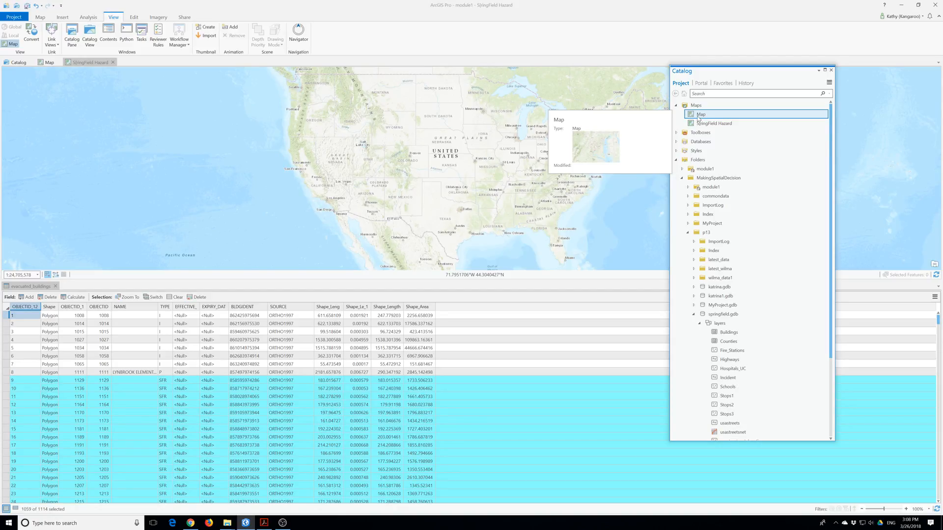
pyautogui.click(703, 124)
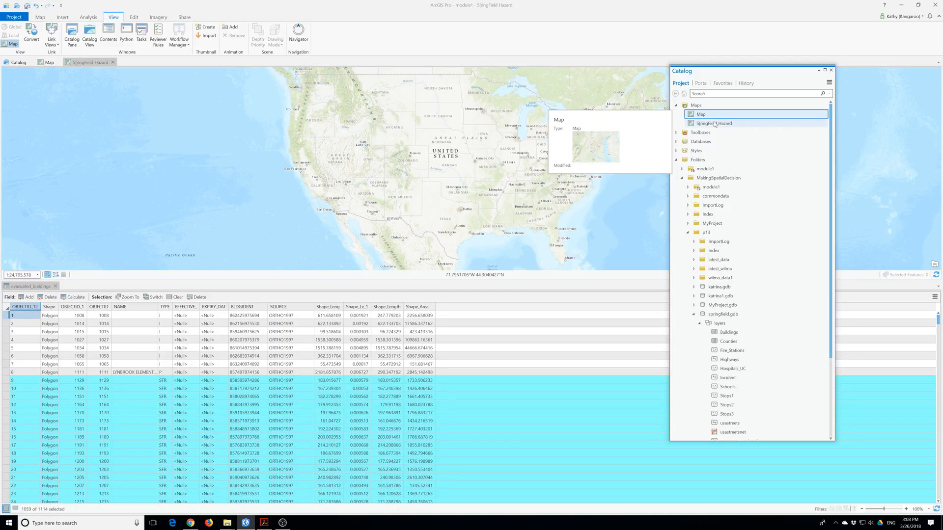
pyautogui.rightClick(703, 123)
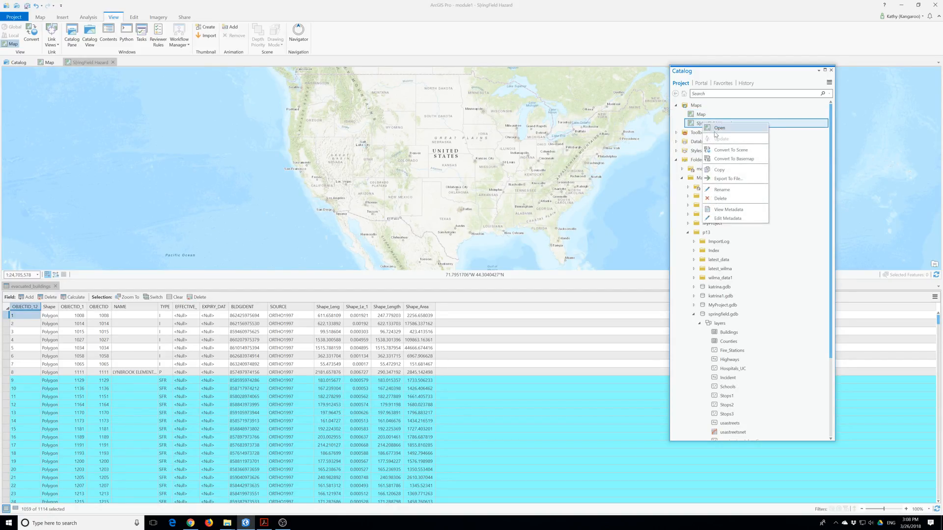
pyautogui.click(720, 198)
pyautogui.click(699, 115)
pyautogui.rightClick(699, 115)
# Copy the hazard Map and paste the copy into the Maps folder.
pyautogui.click(713, 166)
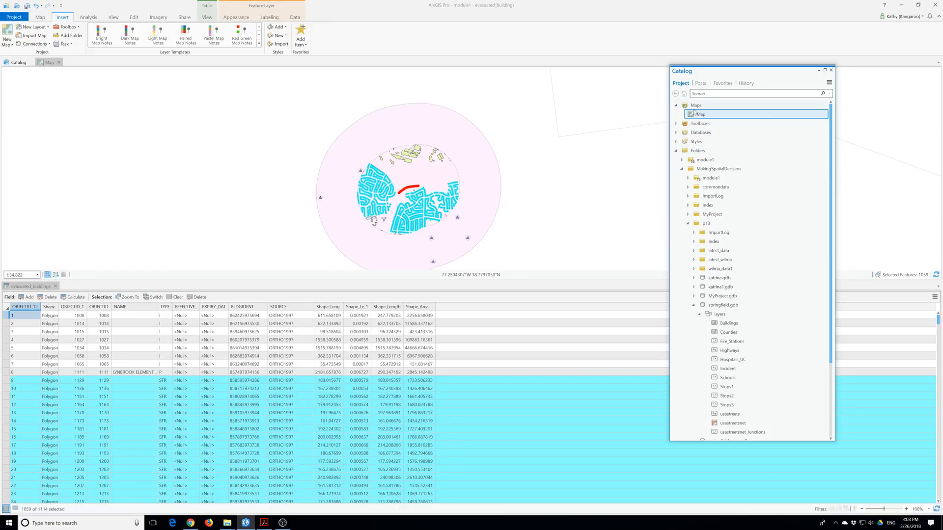
pyautogui.rightClick(700, 115)
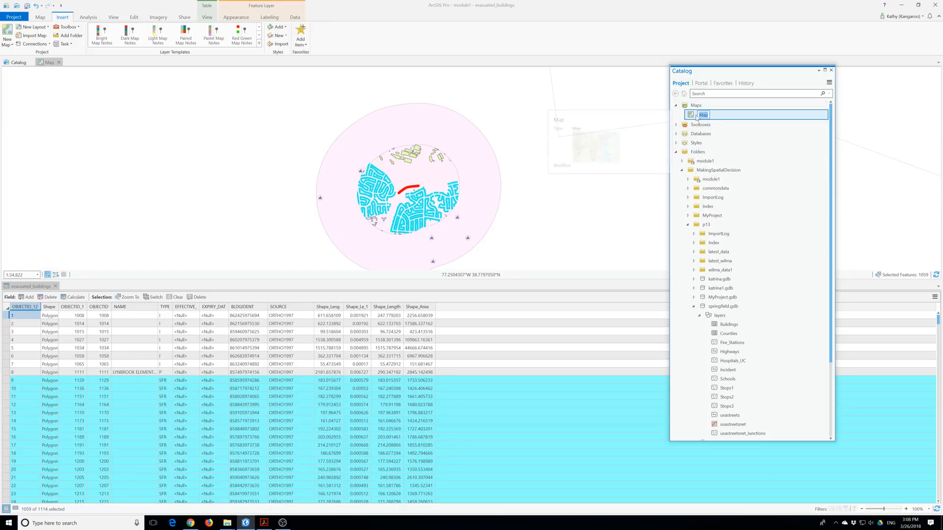
pyautogui.rightClick(692, 116)
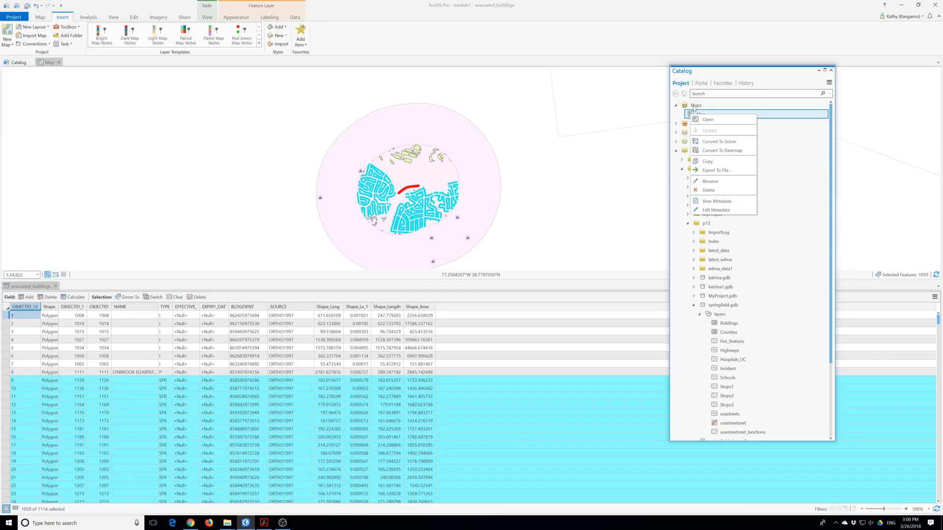
pyautogui.rightClick(693, 107)
pyautogui.click(710, 149)
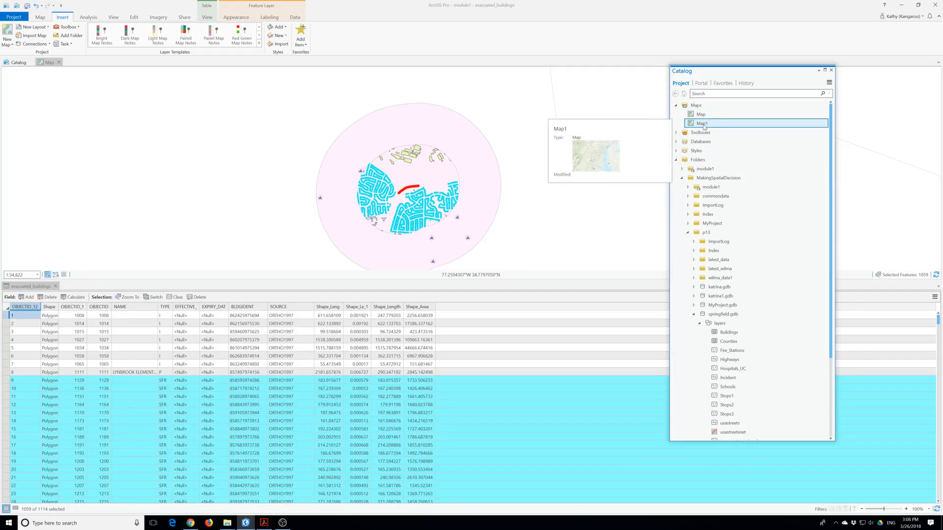
# Rename the pasted copy to 'RoutesServiceAreas'.
pyautogui.click(703, 127)
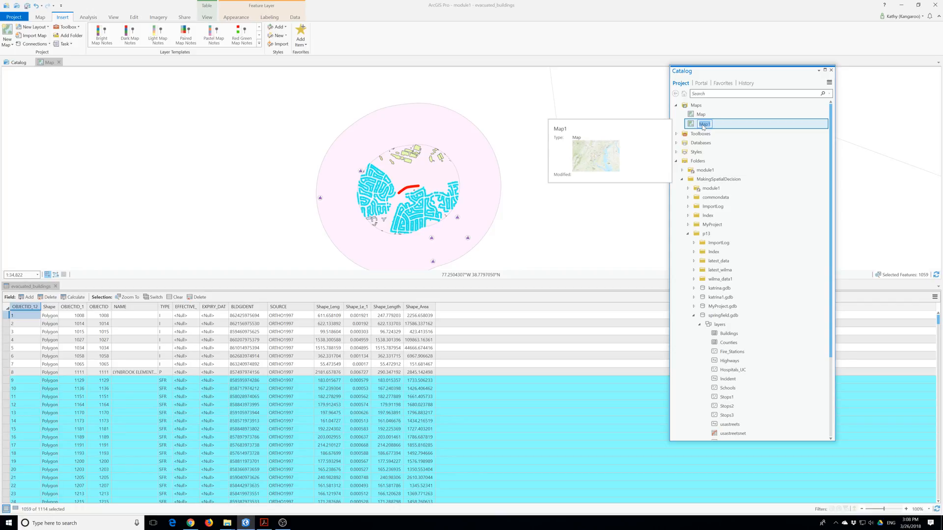
pyautogui.write('Routes Sre')
pyautogui.press('BackSpace')
pyautogui.press('BackSpace')
pyautogui.press('BackSpace')
pyautogui.press('BackSpace')
pyautogui.press('BackSpace')
pyautogui.write('S')
pyautogui.press('BackSpace')
pyautogui.write('sServeiceAreas')
pyautogui.press('Return')
# Rename the original Map to 'SpringfieldHazard'.
pyautogui.click(702, 117)
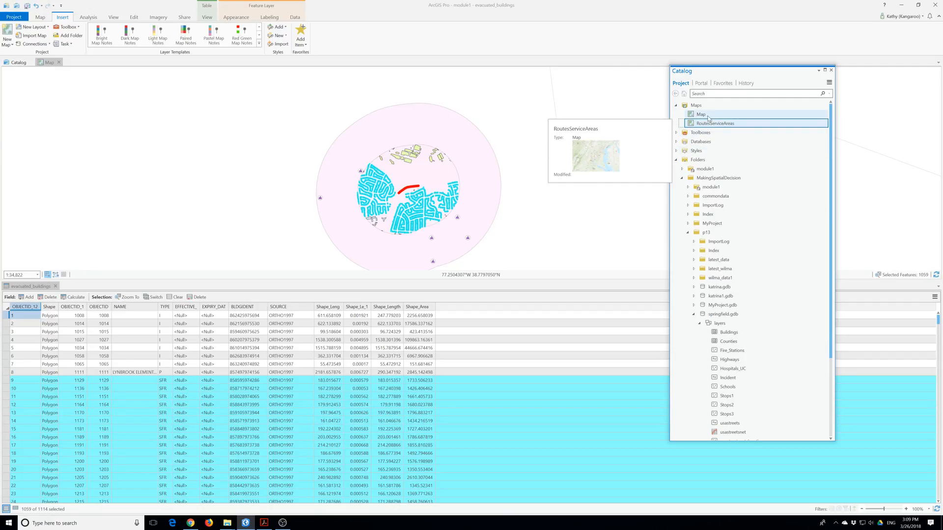
pyautogui.press('F2')
pyautogui.write('S')
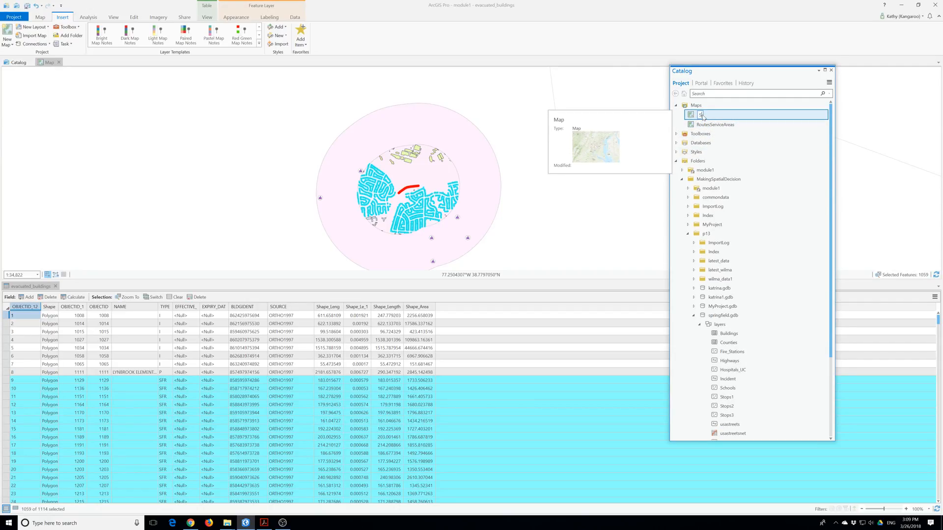
pyautogui.write('pringfieldHazard')
pyautogui.press('Return')
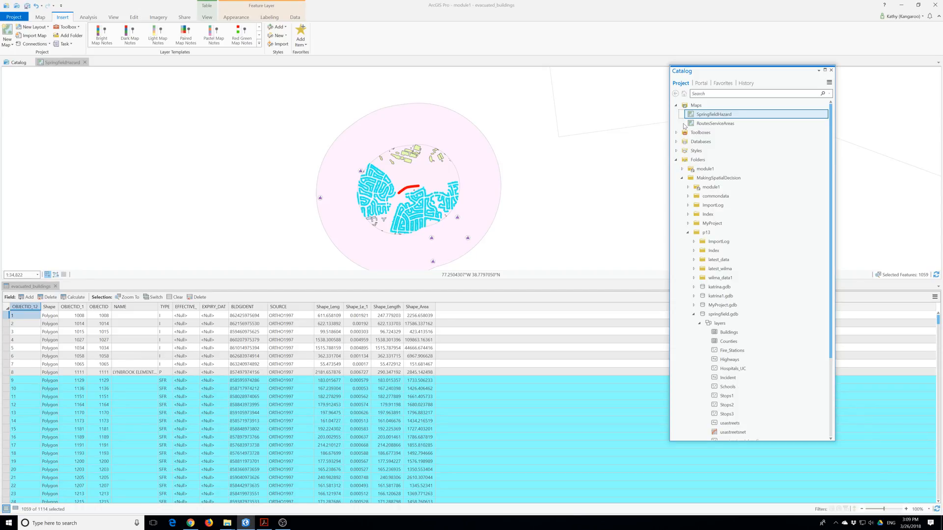
# Open RoutesServiceAreas as its own map view and compare it with the SpringfieldHazard view.
pyautogui.doubleClick(707, 124)
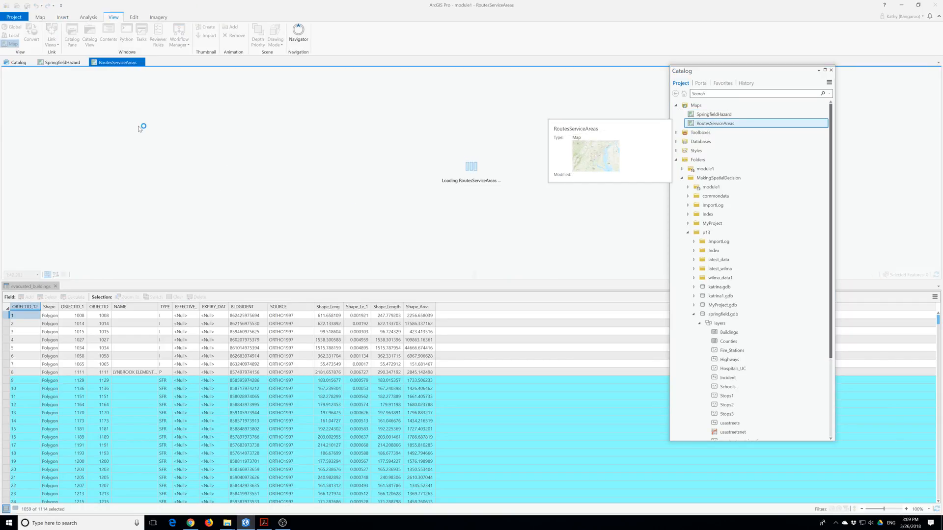
pyautogui.click(64, 63)
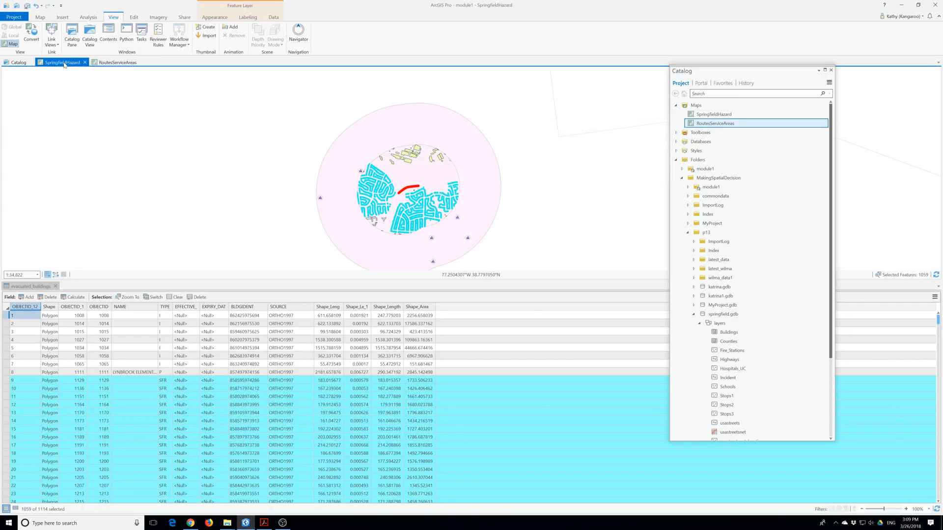
pyautogui.click(116, 64)
pyautogui.click(48, 62)
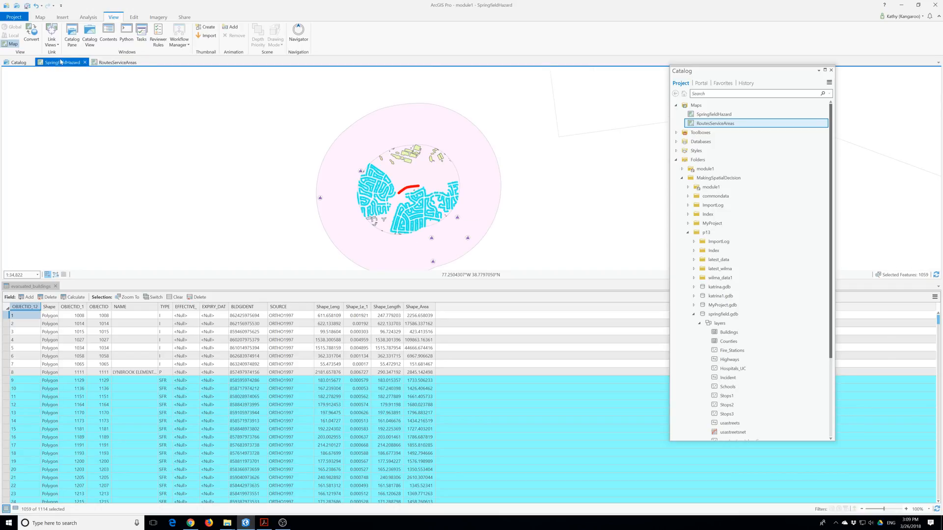
pyautogui.click(119, 62)
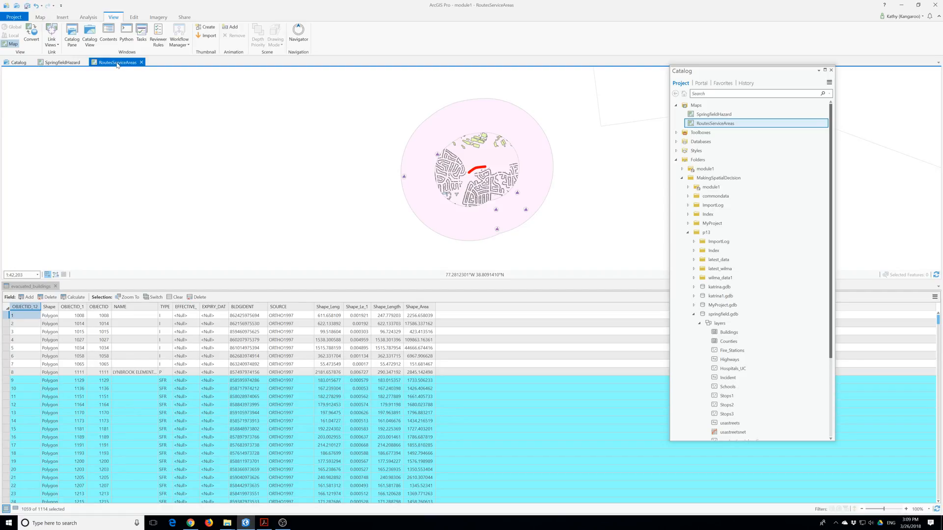
# Link the maps by centre and scale, and dock RoutesServiceAreas beside SpringfieldHazard.
pyautogui.click(52, 38)
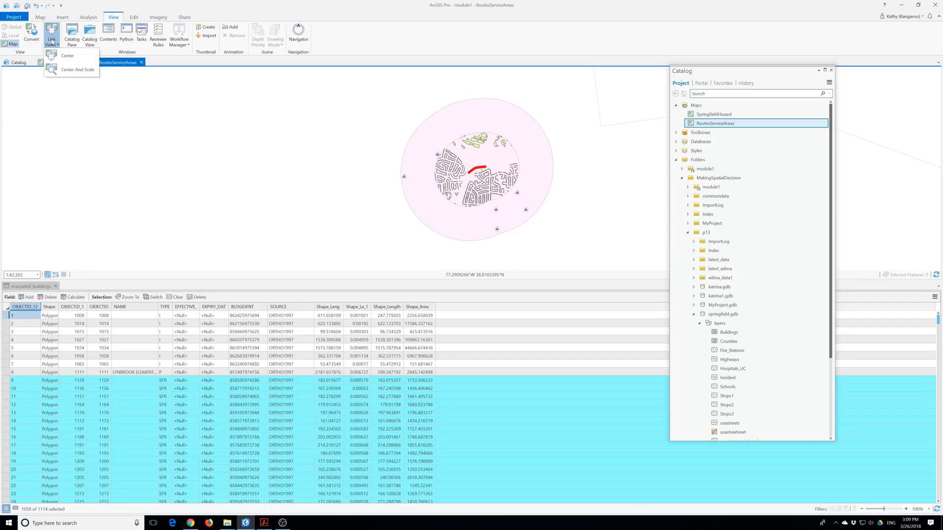
pyautogui.click(71, 71)
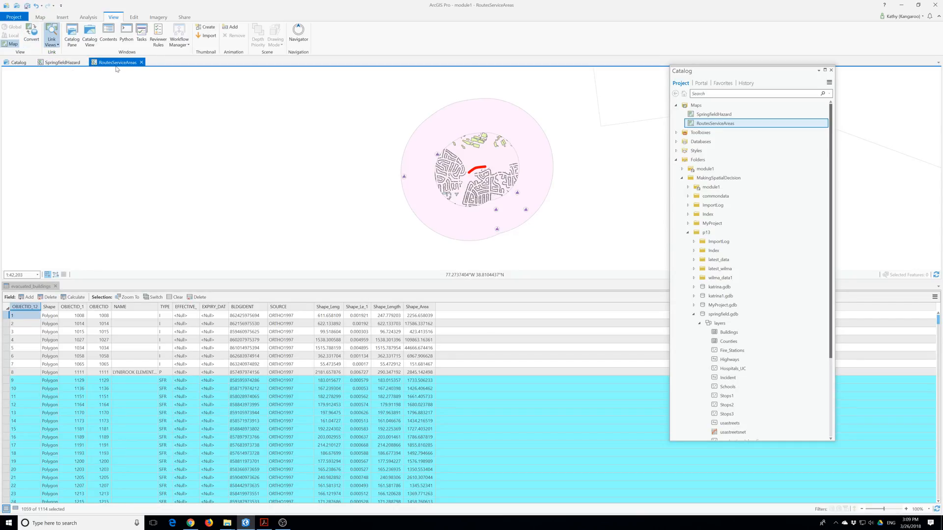
pyautogui.moveTo(117, 67); pyautogui.dragTo(224, 102)
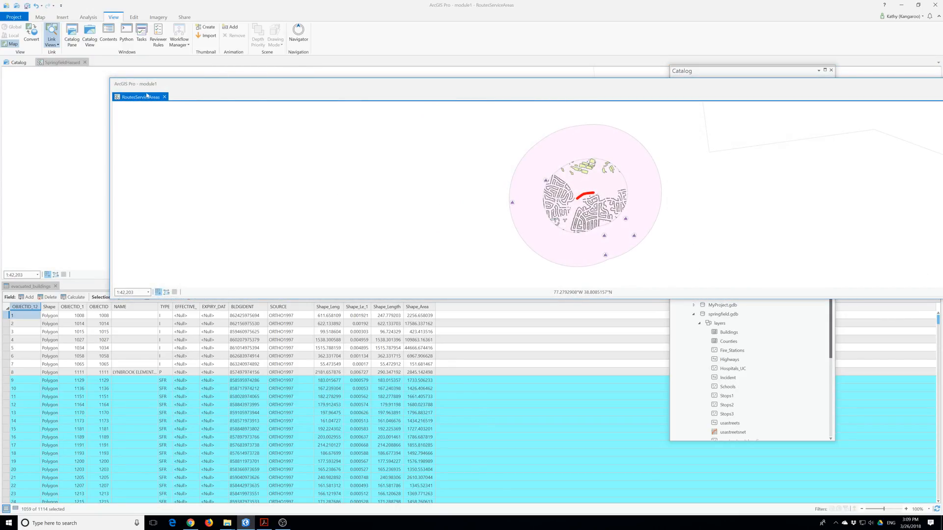
pyautogui.moveTo(278, 96); pyautogui.dragTo(486, 171)
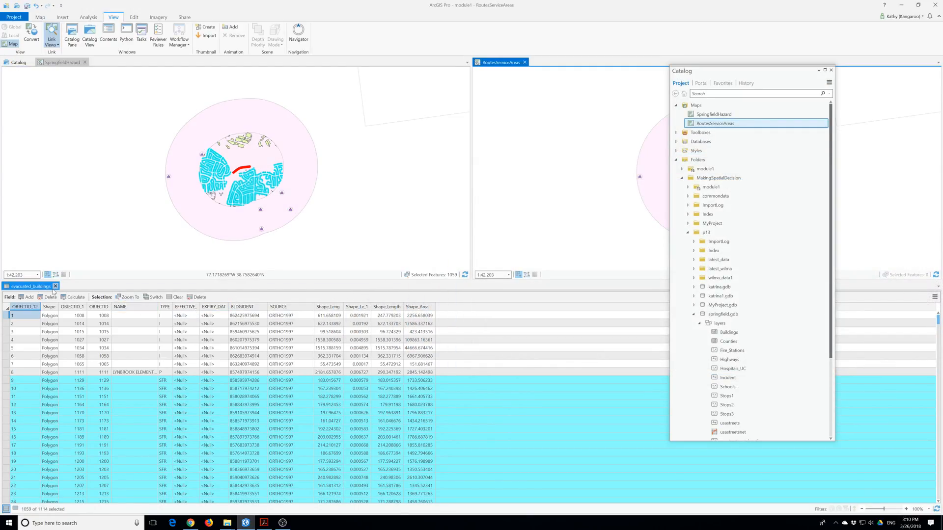
# Close the evacuated_buildings attribute table, move the Catalog aside, and pan the linked maps.
pyautogui.click(56, 285)
pyautogui.moveTo(294, 320); pyautogui.dragTo(294, 314)
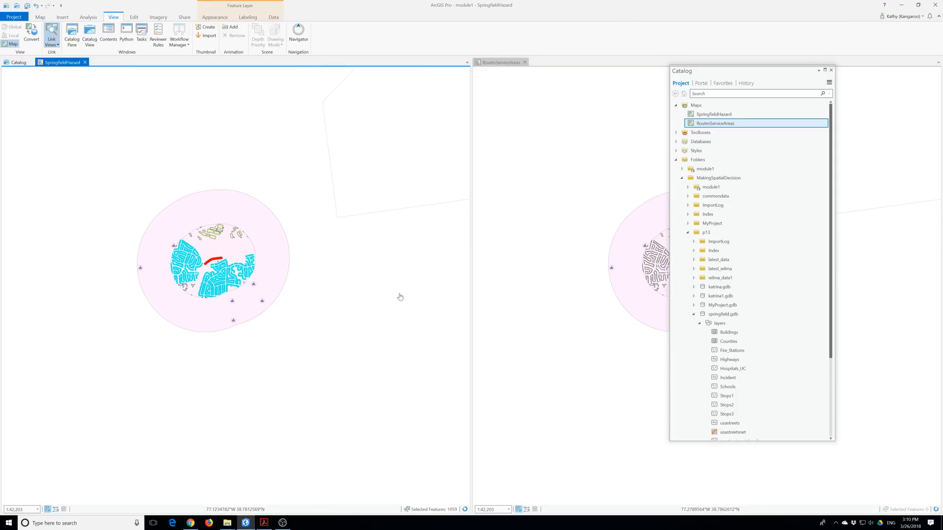
pyautogui.moveTo(400, 294); pyautogui.dragTo(215, 277)
pyautogui.moveTo(794, 74); pyautogui.dragTo(941, 95)
pyautogui.moveTo(423, 247); pyautogui.dragTo(551, 244)
pyautogui.moveTo(348, 276); pyautogui.dragTo(385, 277)
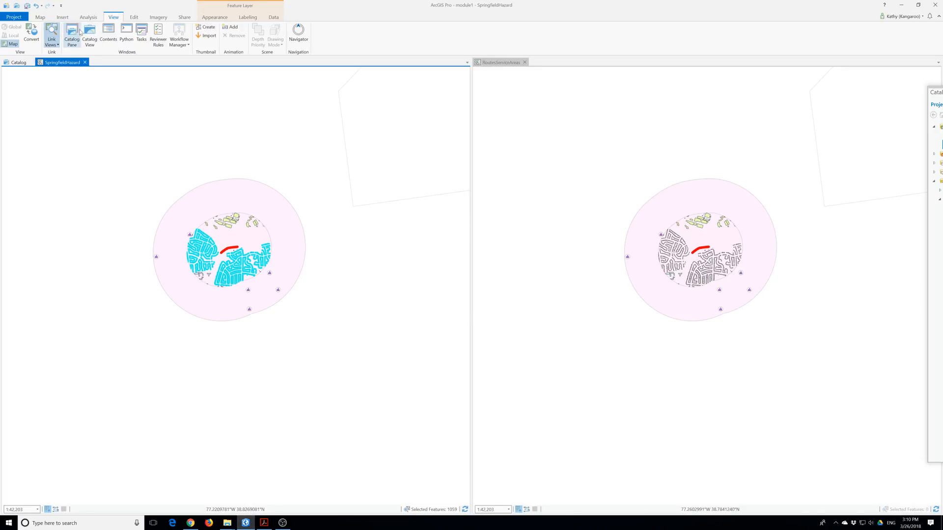
pyautogui.click(39, 17)
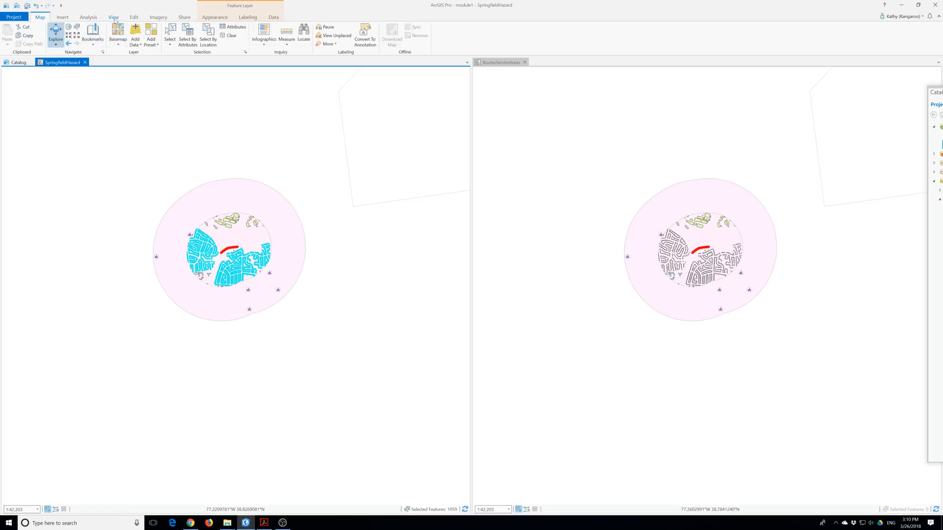
# Change the SpringfieldHazard basemap to Imagery.
pyautogui.click(121, 35)
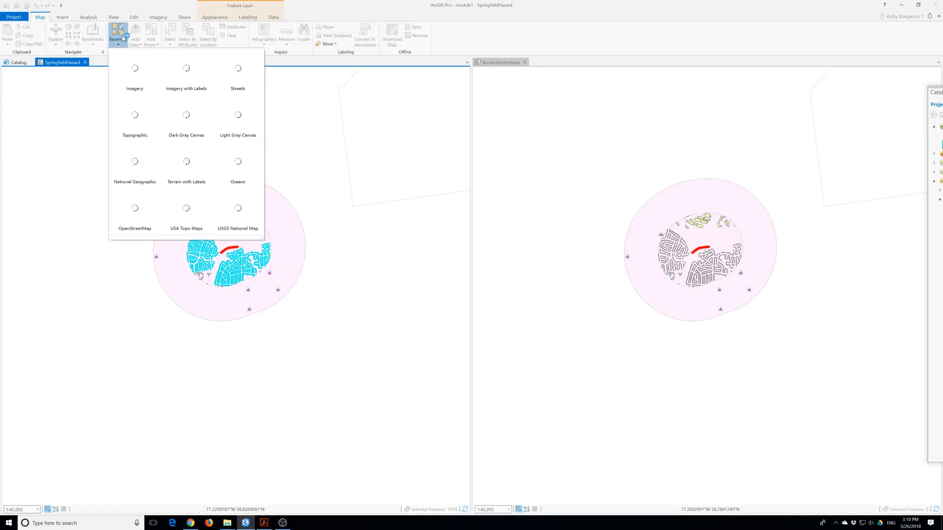
pyautogui.click(144, 84)
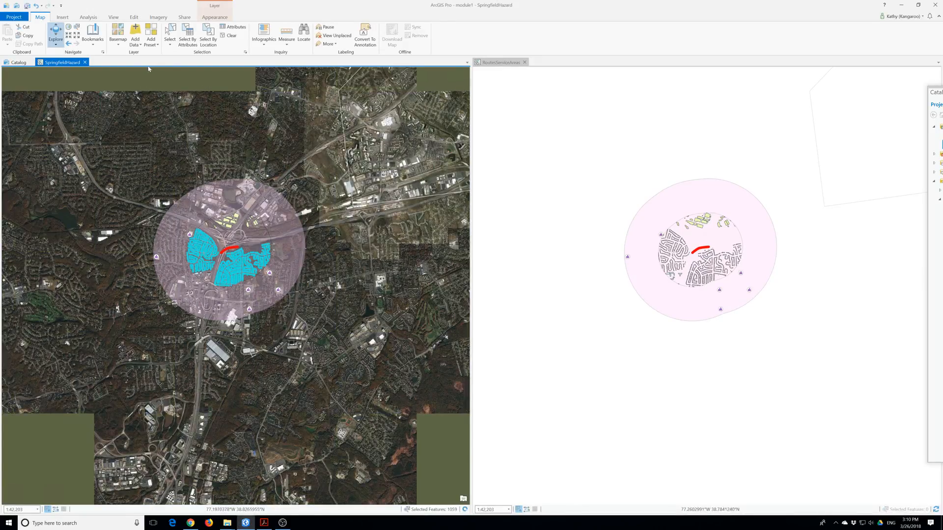
pyautogui.click(63, 17)
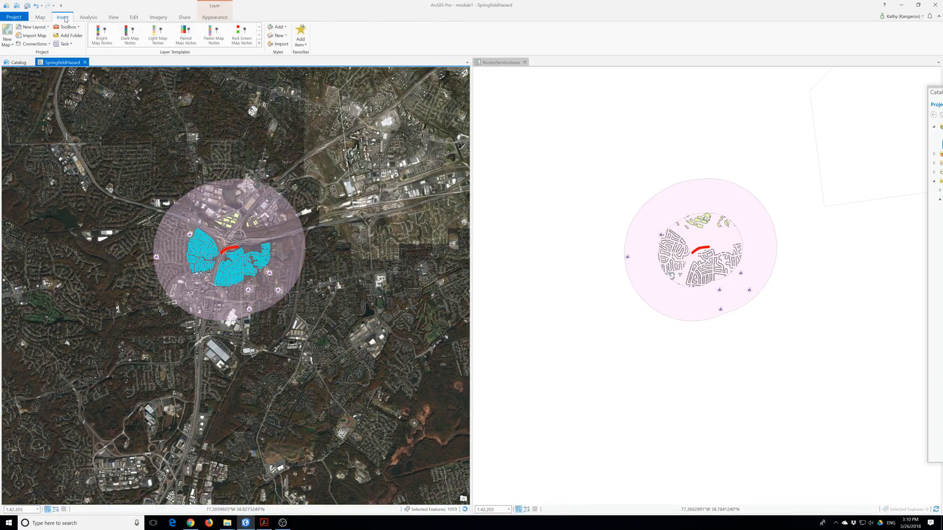
pyautogui.click(185, 18)
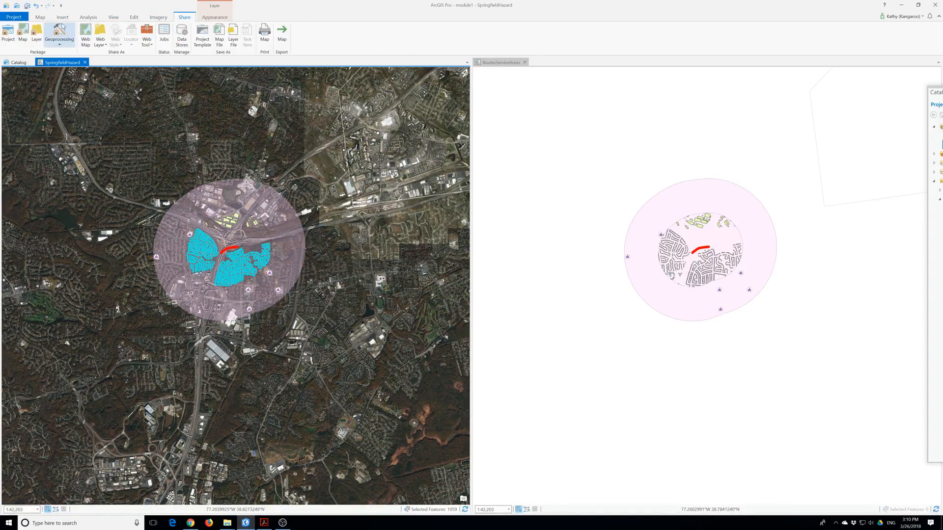
# Make RoutesServiceAreas the active view and turn on its Topographic basemap in Contents.
pyautogui.click(43, 18)
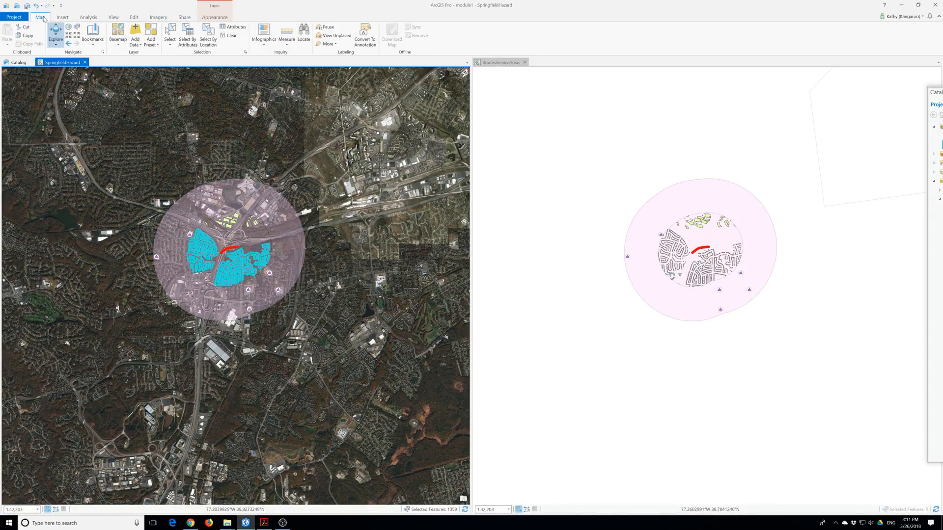
pyautogui.click(114, 18)
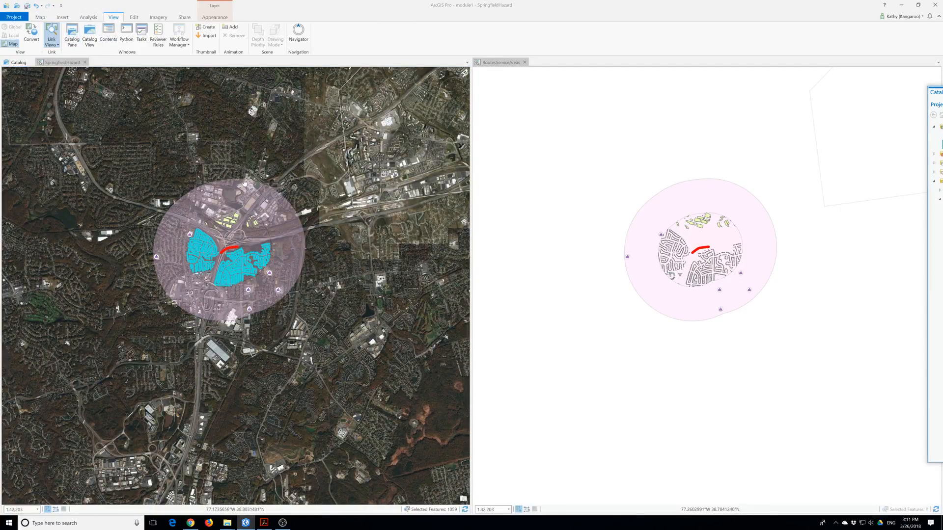
pyautogui.click(484, 63)
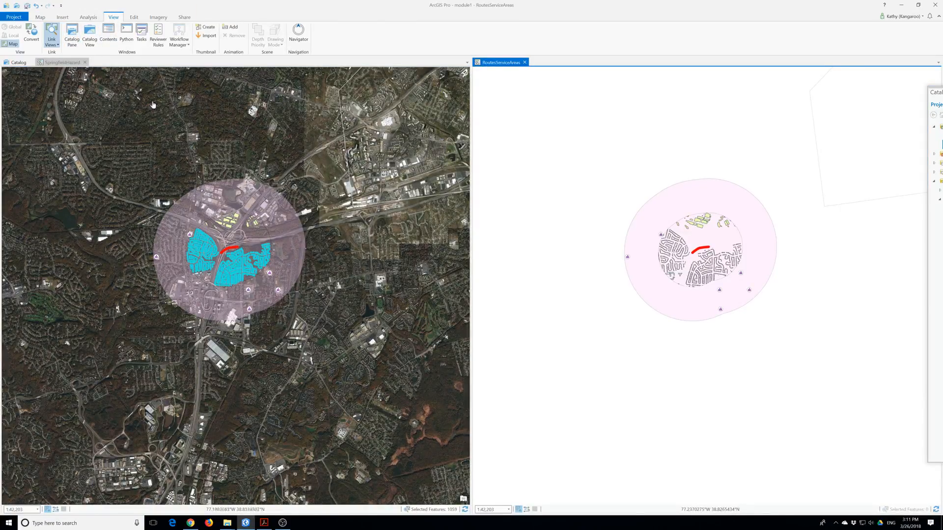
pyautogui.click(108, 32)
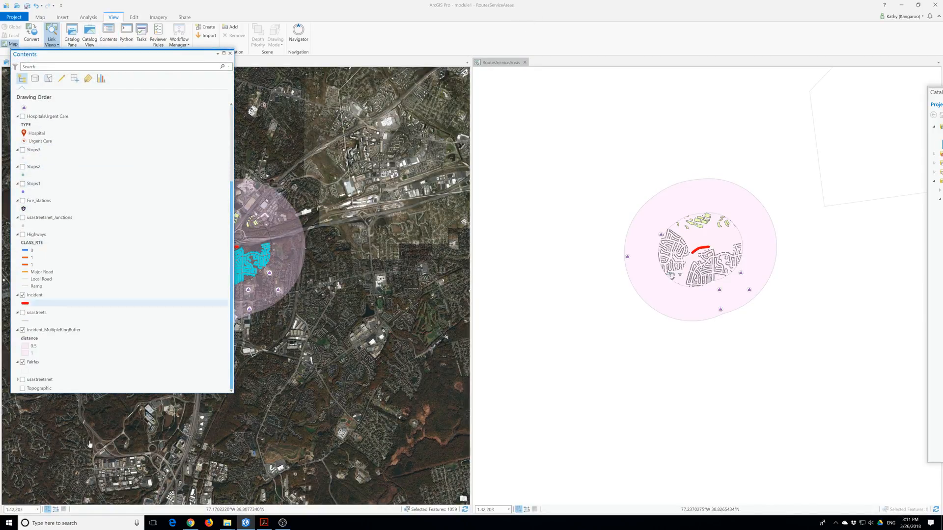
pyautogui.click(22, 388)
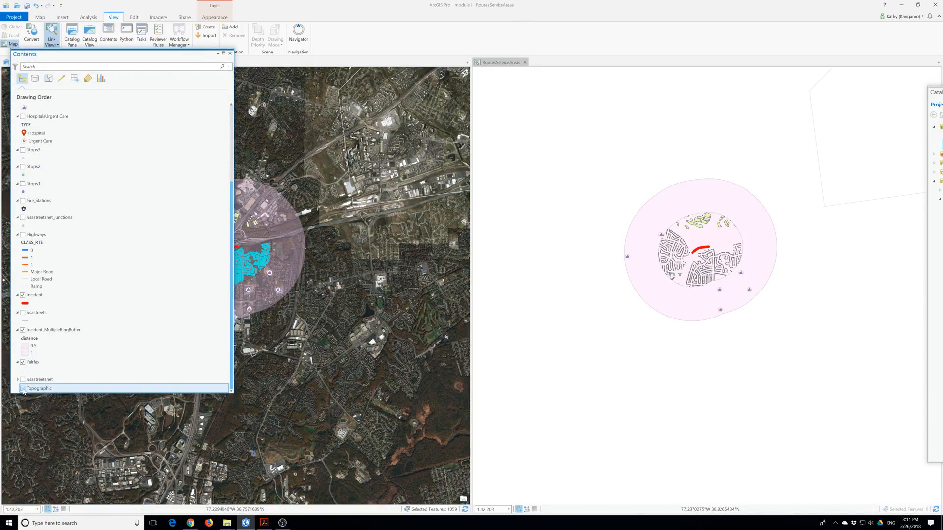
# Enlarge the layer list and open Incident_MultipleRingBuffer's Layer Properties.
pyautogui.moveTo(76, 394); pyautogui.dragTo(76, 445)
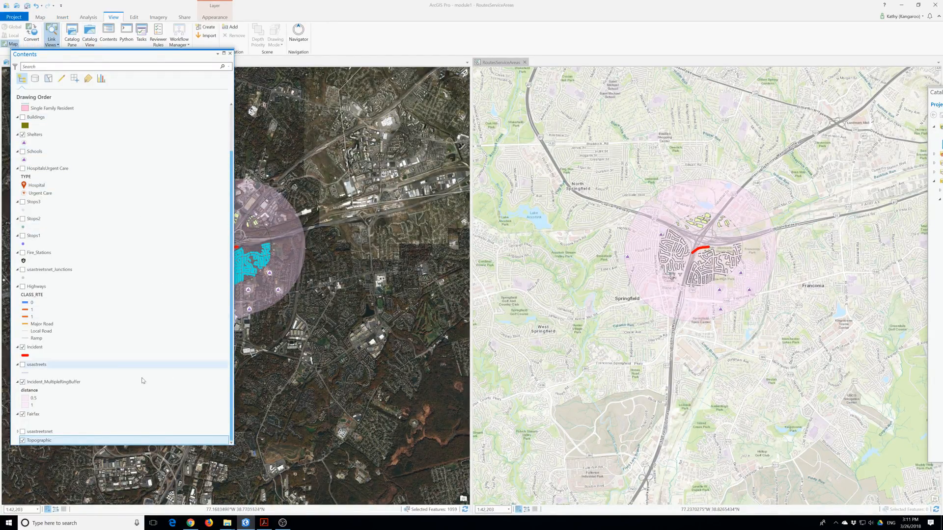
pyautogui.moveTo(66, 54); pyautogui.dragTo(108, 61)
pyautogui.scroll(2, 133, 221)
pyautogui.scroll(-3, 77, 255)
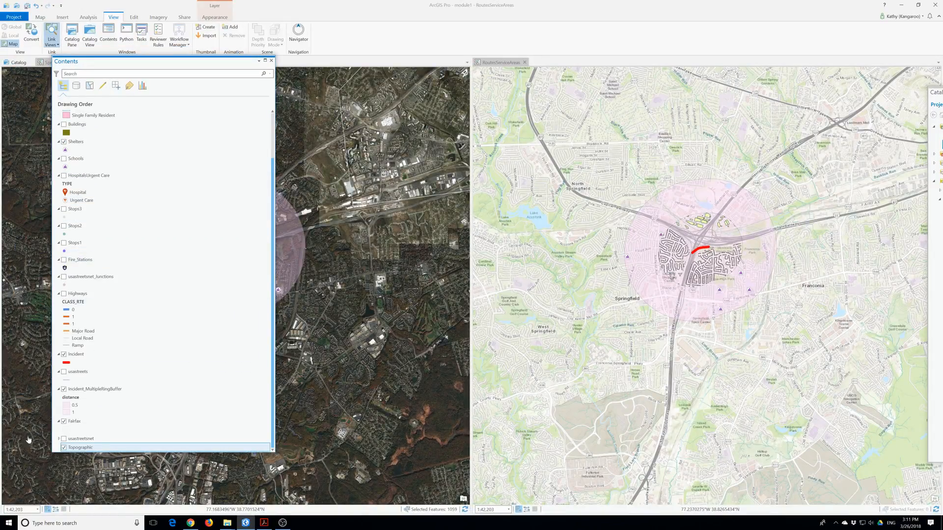
pyautogui.doubleClick(76, 393)
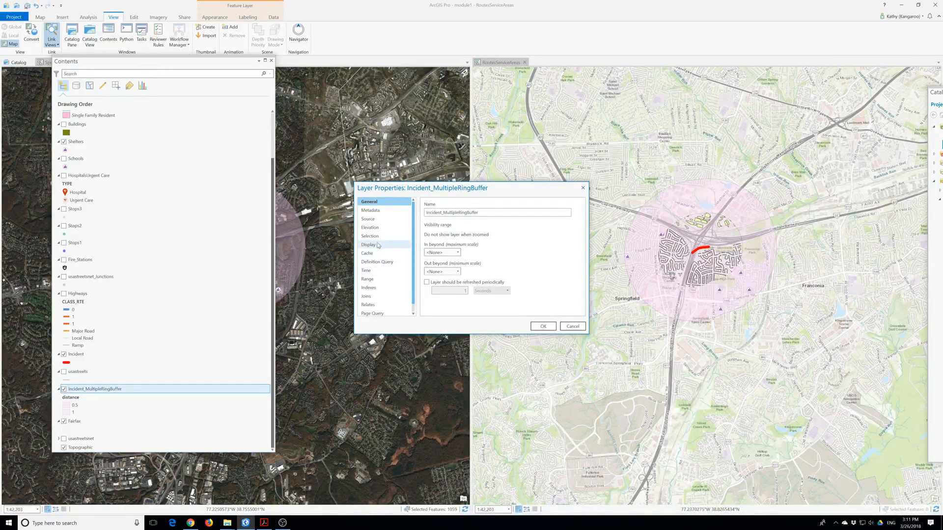
# Make the inner ring hollow with a red 4.7 pt outline.
pyautogui.click(582, 188)
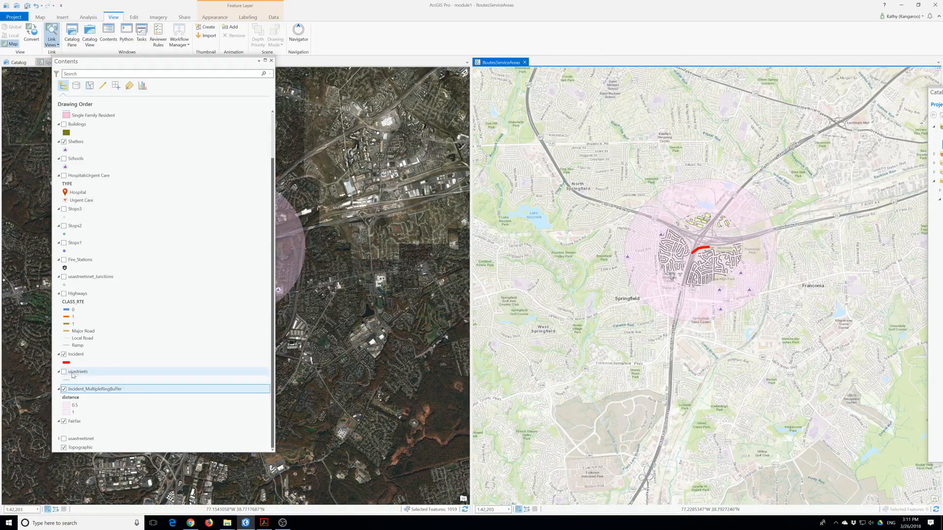
pyautogui.click(66, 406)
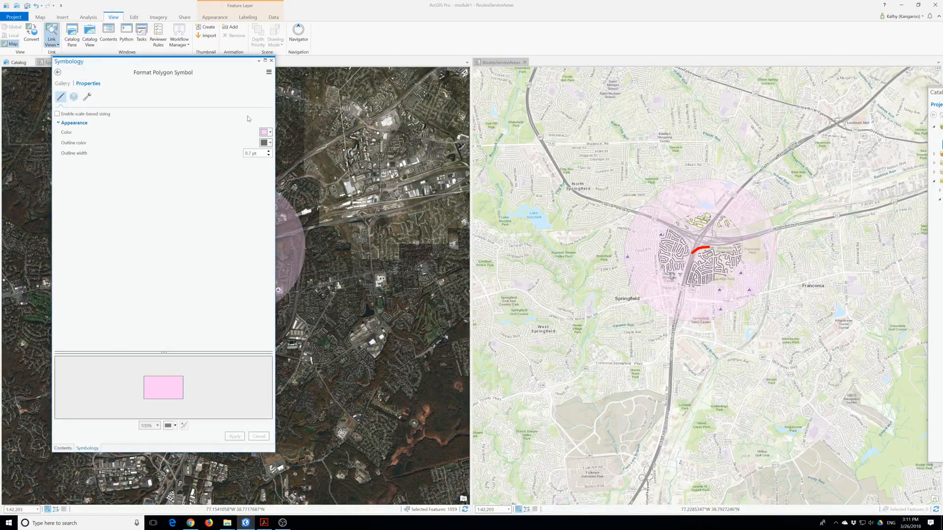
pyautogui.click(269, 132)
pyautogui.click(277, 142)
pyautogui.click(270, 143)
pyautogui.click(275, 185)
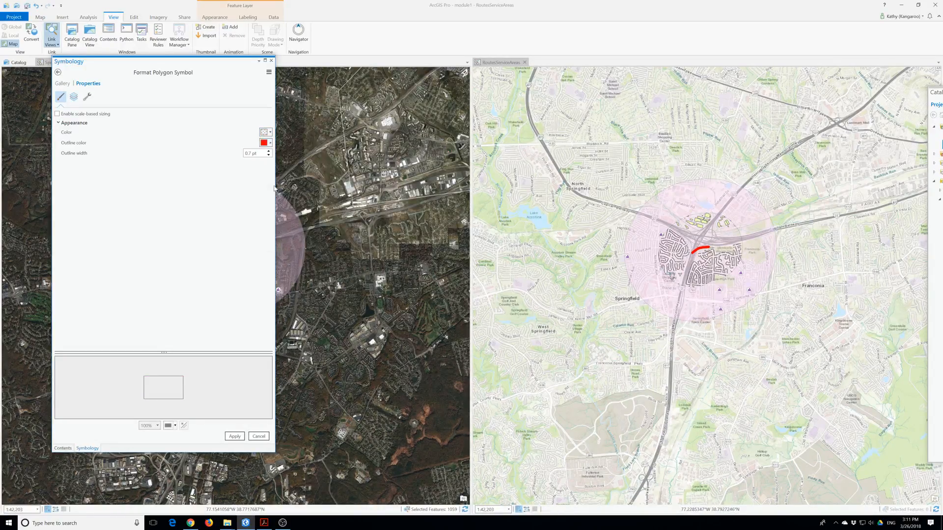
pyautogui.click(234, 438)
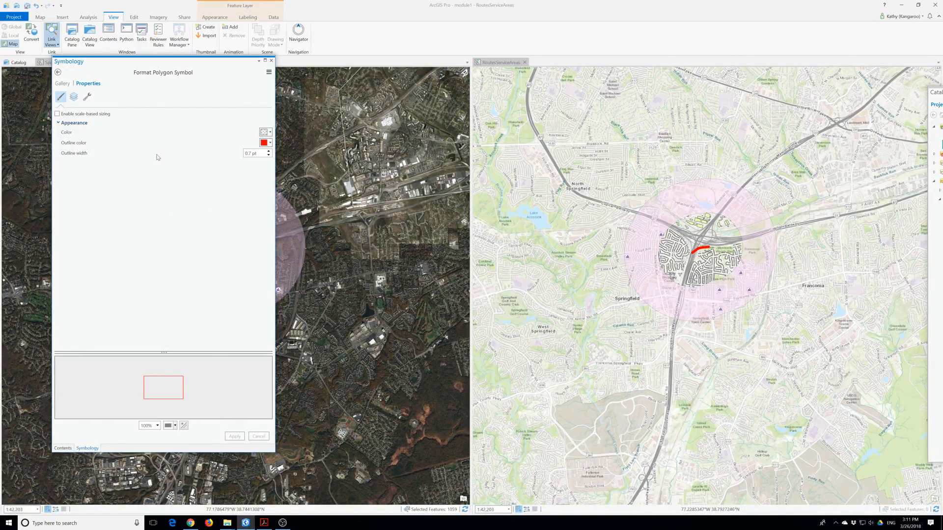
pyautogui.doubleClick(248, 153)
pyautogui.press('BackSpace')
pyautogui.click(255, 152)
pyautogui.tripleClick(268, 152)
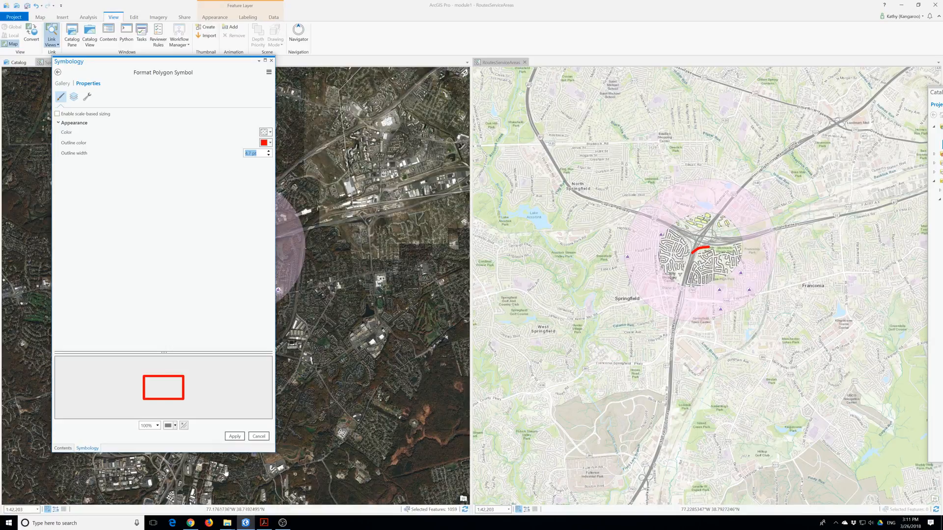
pyautogui.click(237, 440)
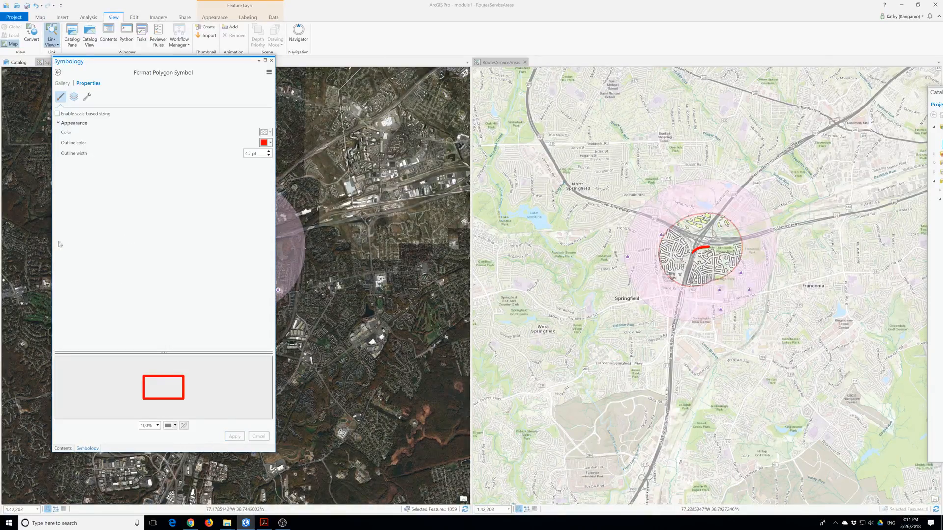
# Make the outer ring hollow with a red 4.7 pt outline.
pyautogui.click(58, 73)
pyautogui.click(92, 219)
pyautogui.click(270, 132)
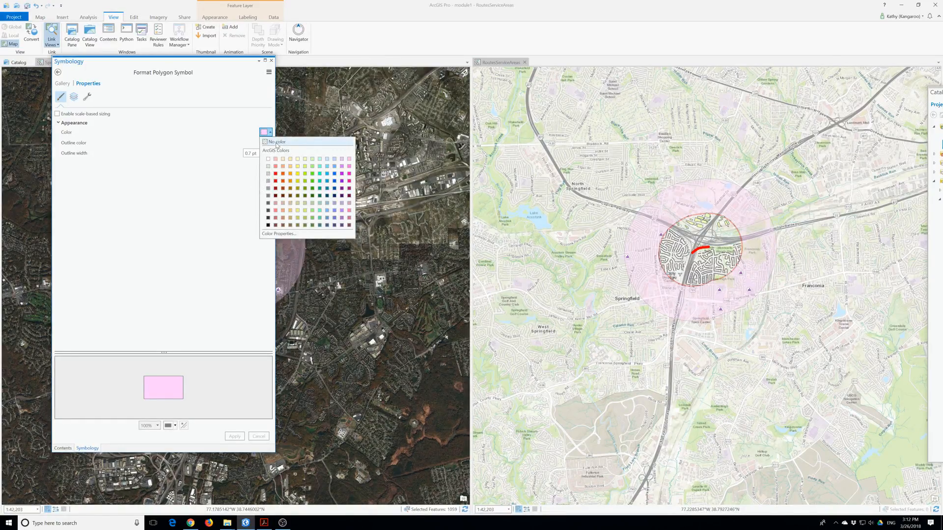
pyautogui.click(277, 143)
pyautogui.click(269, 144)
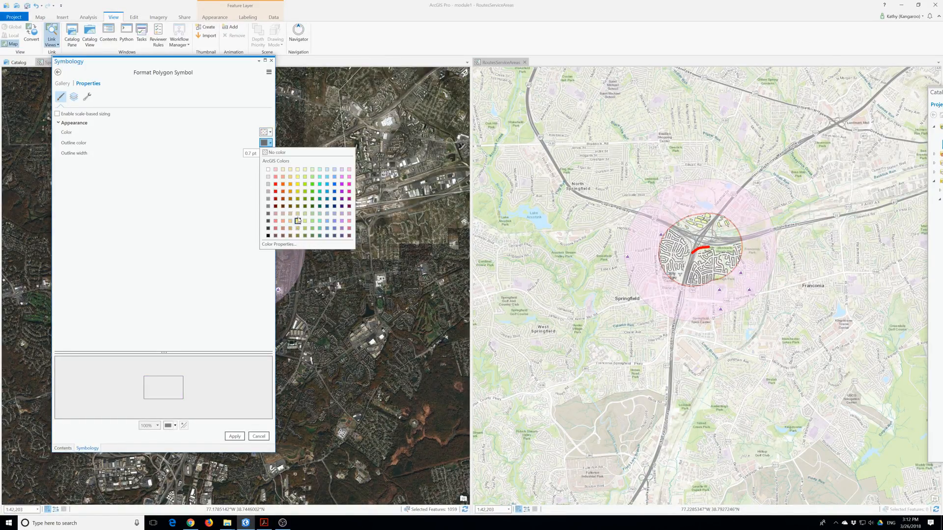
pyautogui.click(275, 190)
pyautogui.click(269, 151)
pyautogui.click(235, 436)
# Set the ring layer's transparency to 0%.
pyautogui.click(215, 17)
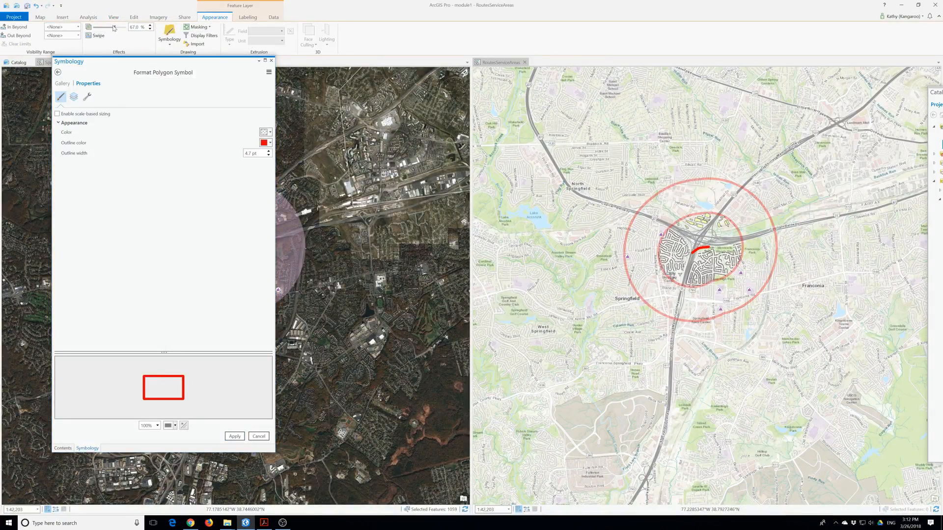
pyautogui.moveTo(115, 27); pyautogui.dragTo(94, 28)
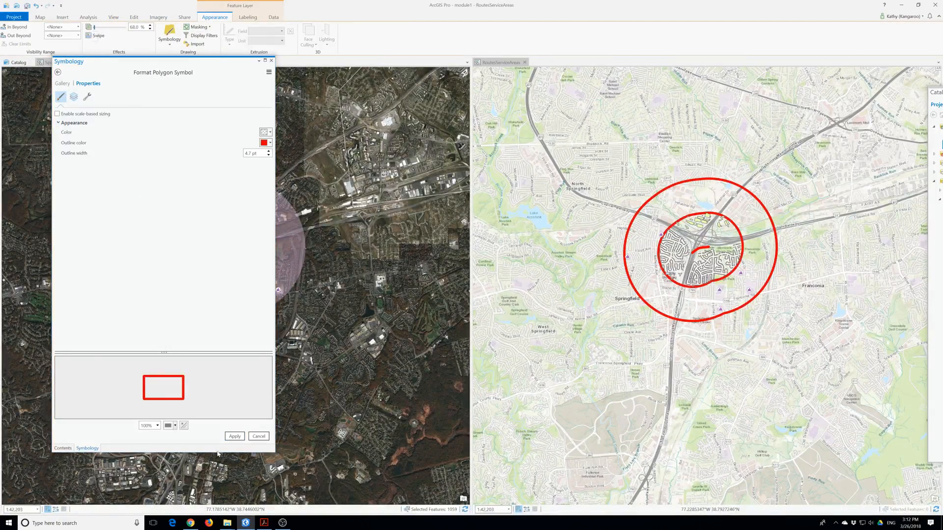
pyautogui.click(234, 436)
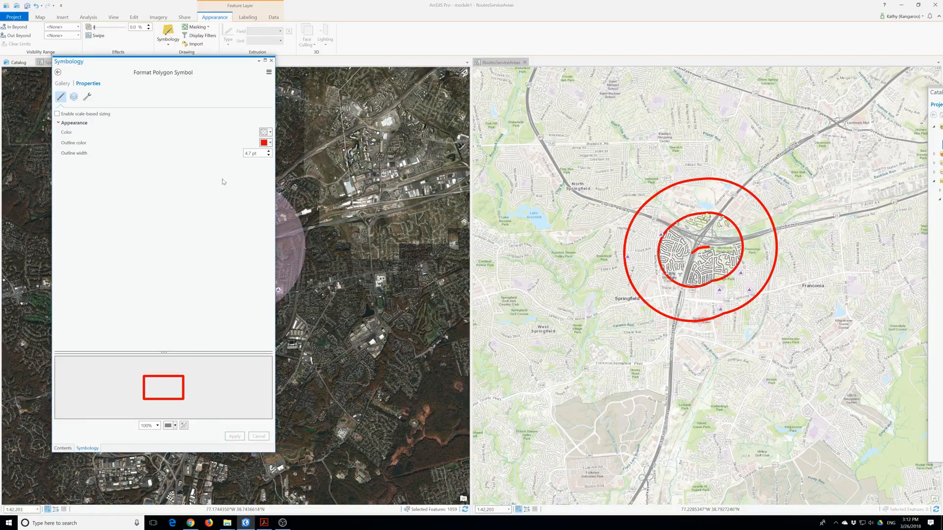
pyautogui.click(271, 60)
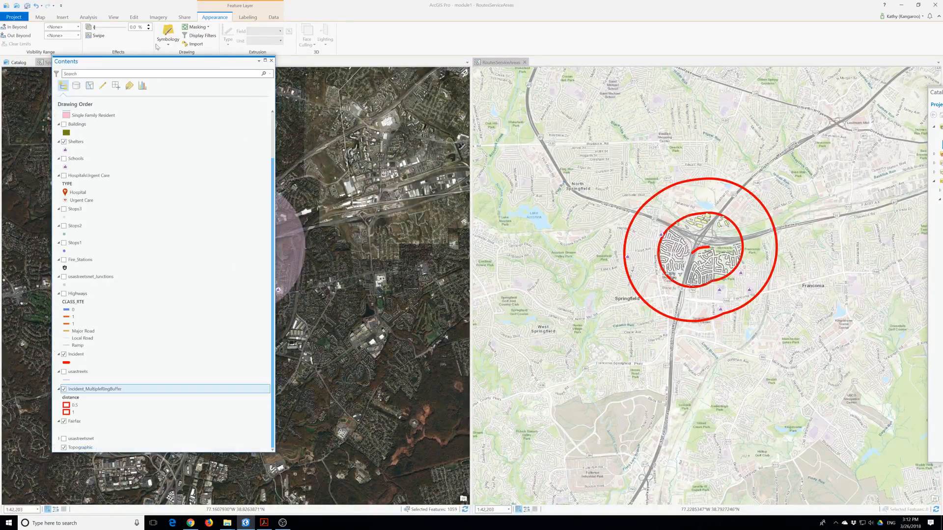
# Close the layer list, the SpringfieldHazard map and the Catalog so RoutesServiceAreas fills the window.
pyautogui.click(271, 60)
pyautogui.click(84, 62)
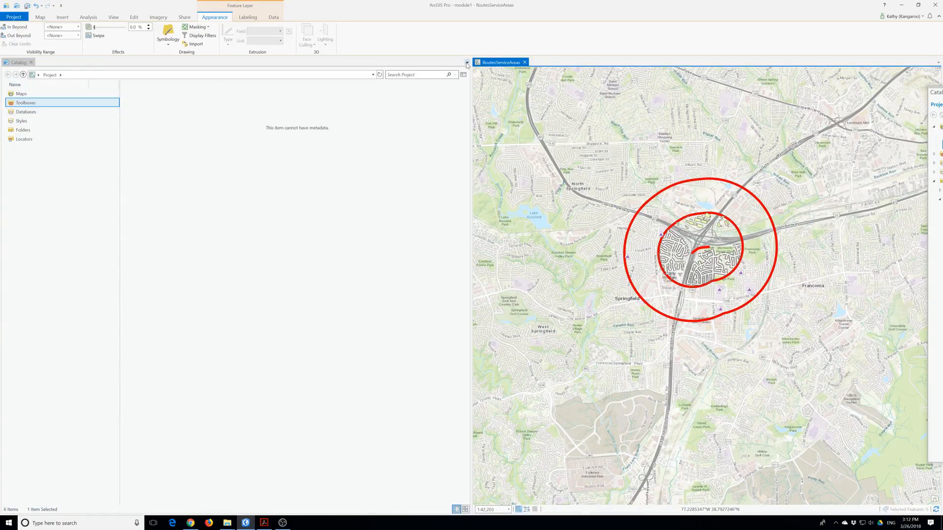
pyautogui.moveTo(469, 65); pyautogui.dragTo(130, 104)
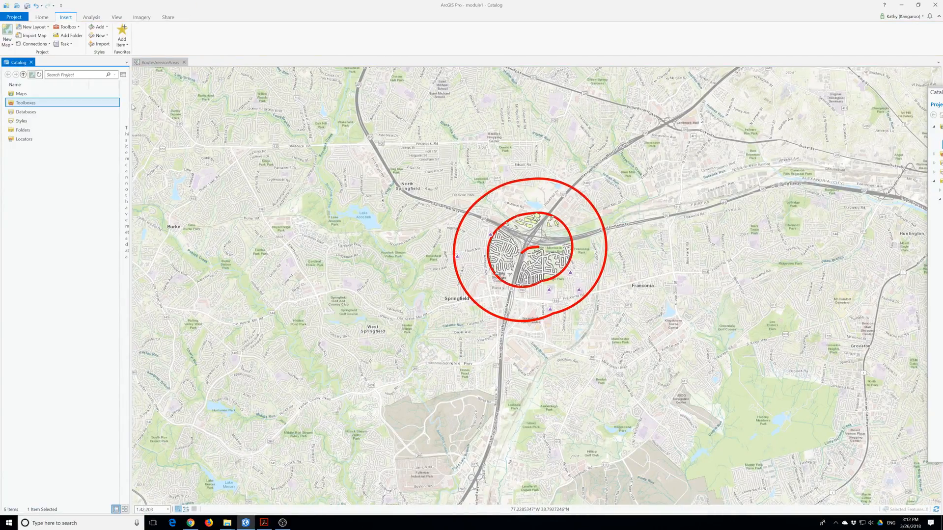
pyautogui.click(31, 63)
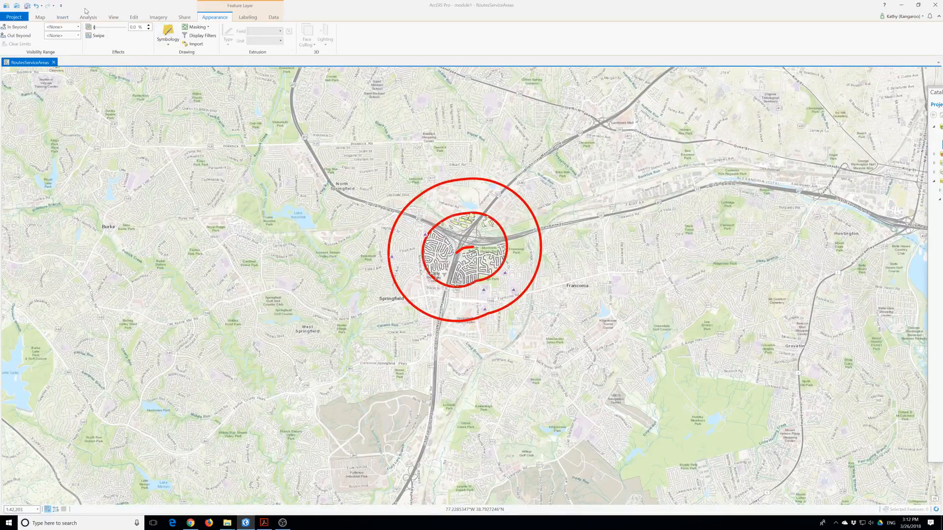
# Reopen the Contents pane and bring up the basemap gallery.
pyautogui.click(114, 18)
pyautogui.click(108, 36)
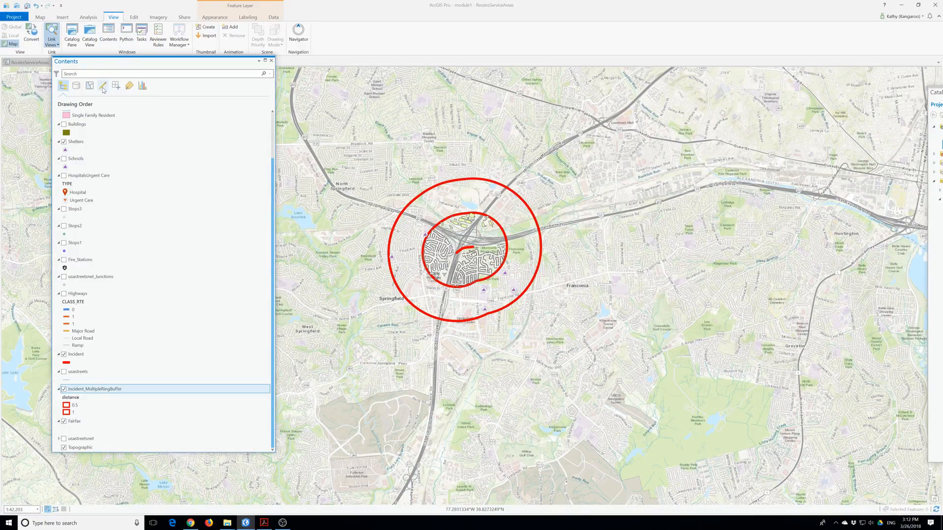
pyautogui.click(40, 17)
pyautogui.click(116, 34)
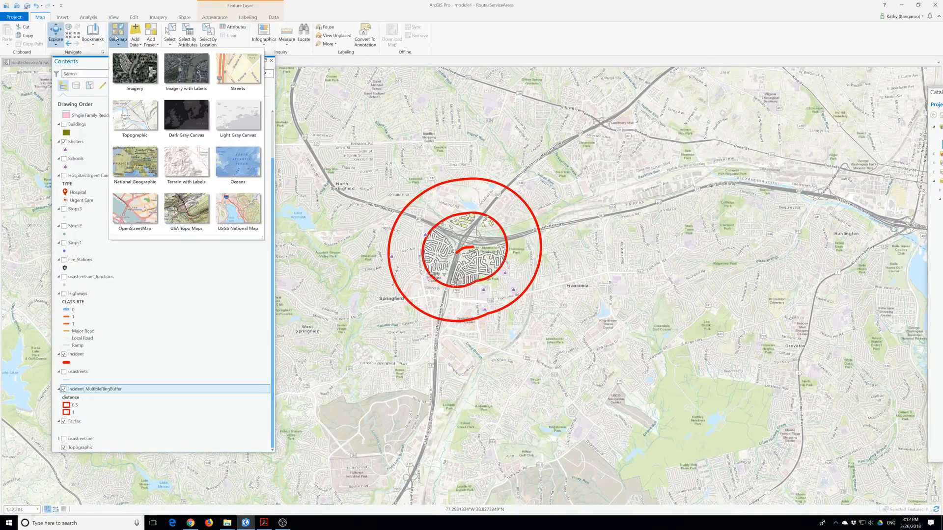
# Choose the Imagery basemap and expand the usastreetsnet legend in Contents.
pyautogui.click(135, 68)
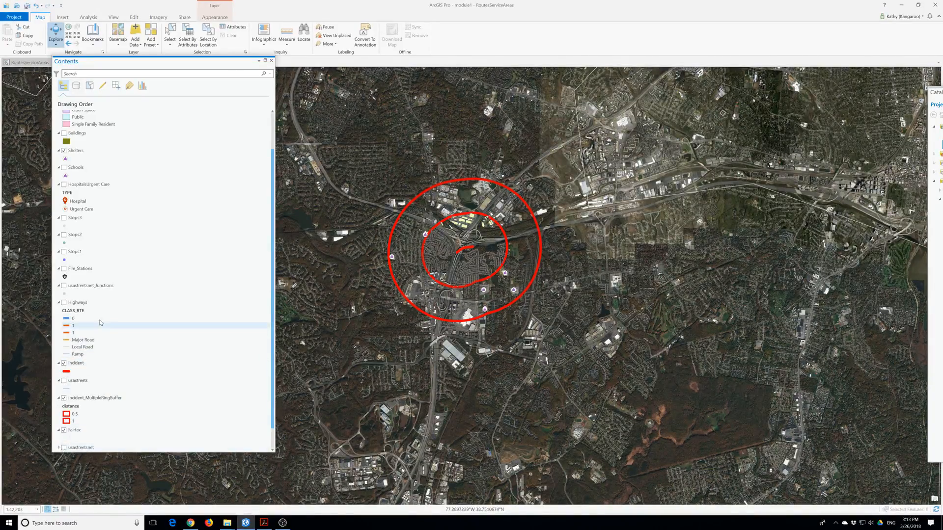
pyautogui.scroll(-1, 101, 322)
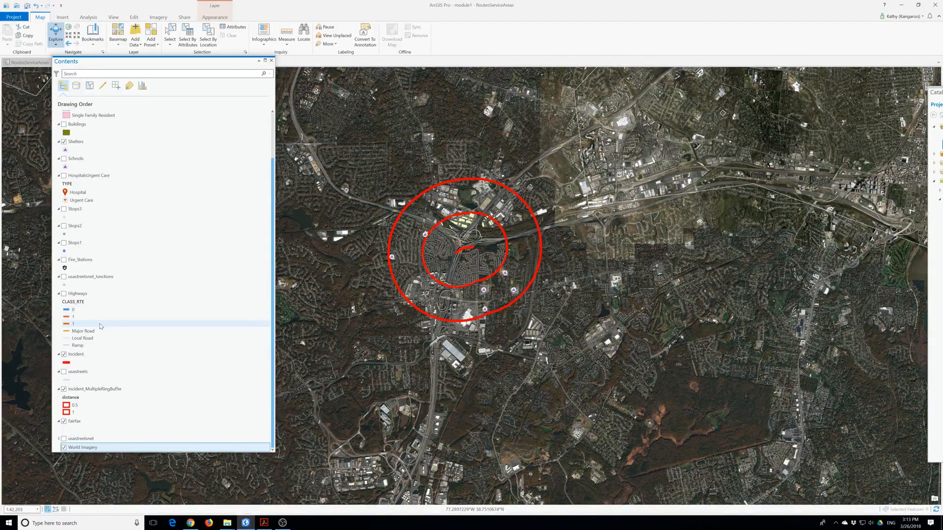
pyautogui.click(59, 438)
pyautogui.scroll(-1, 78, 432)
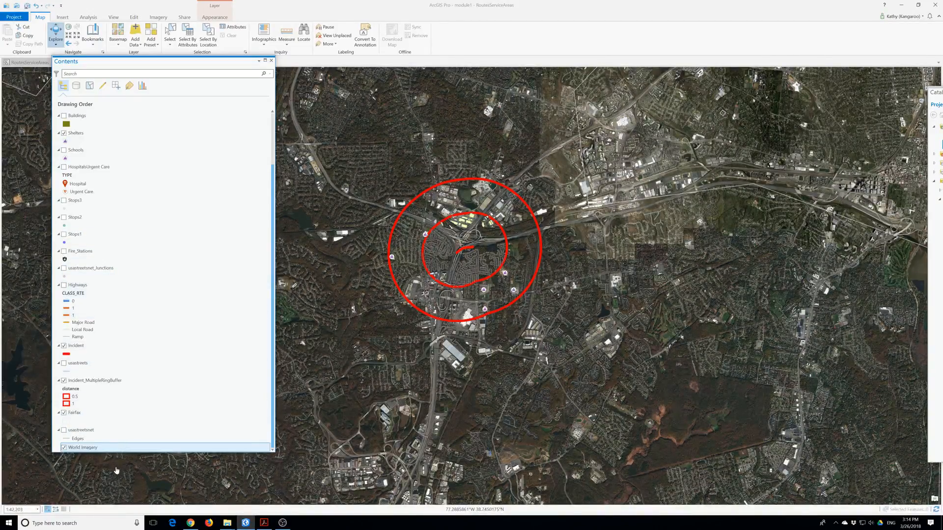
# Scroll the enlarged layer list down to World Imagery, then bring up the Analysis tools.
pyautogui.moveTo(107, 452); pyautogui.dragTo(108, 476)
pyautogui.scroll(3, 117, 420)
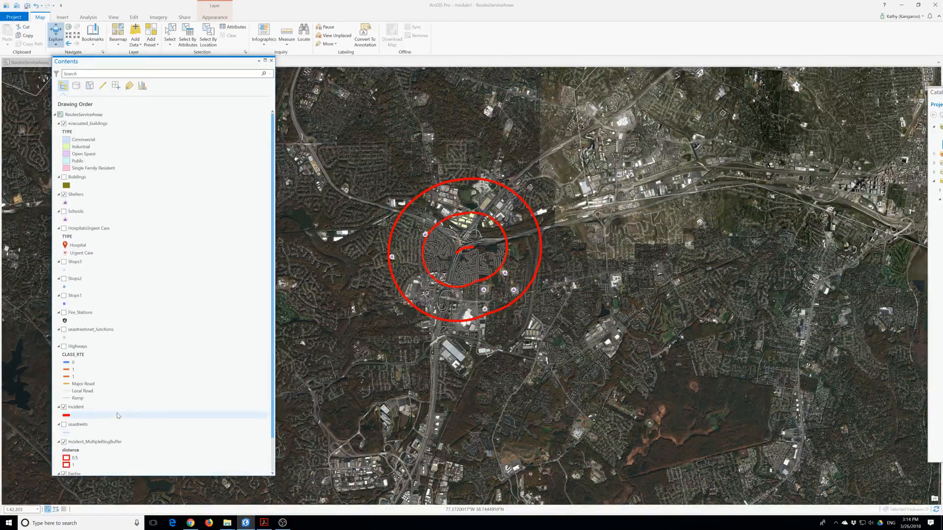
pyautogui.scroll(-1, 117, 415)
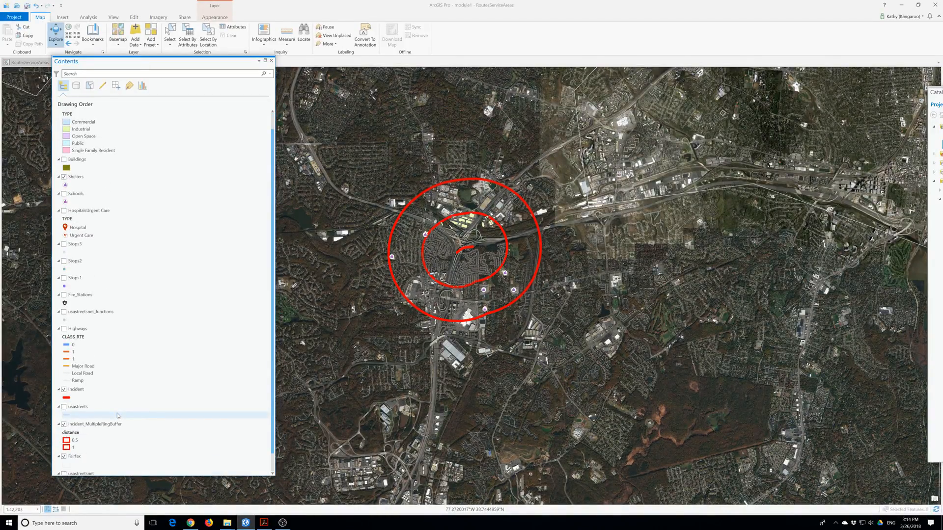
pyautogui.scroll(-1, 118, 416)
pyautogui.scroll(-1, 116, 416)
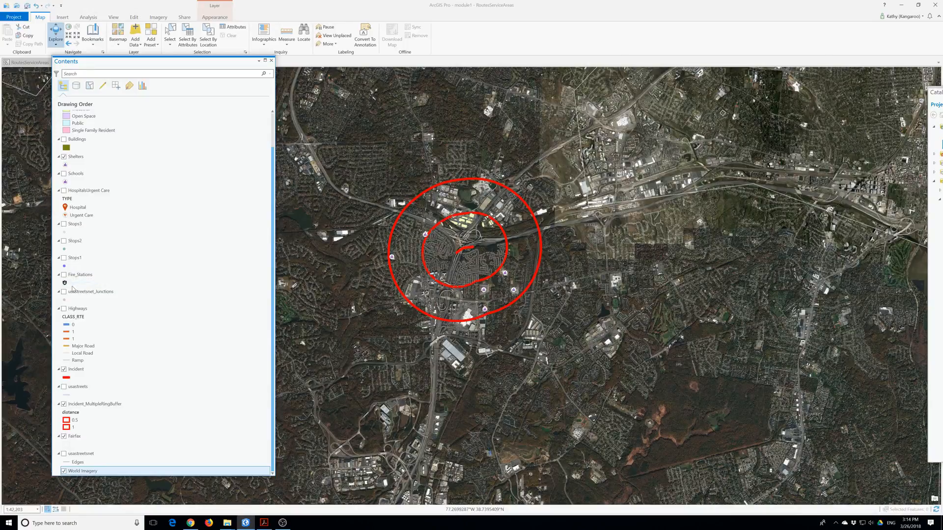
pyautogui.click(90, 19)
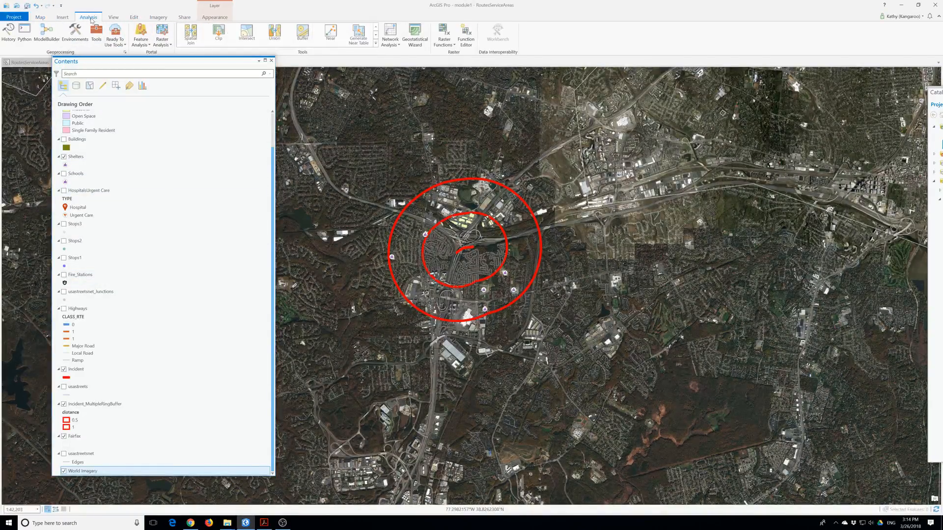
# Create a new Route network analysis layer.
pyautogui.click(393, 43)
pyautogui.click(409, 76)
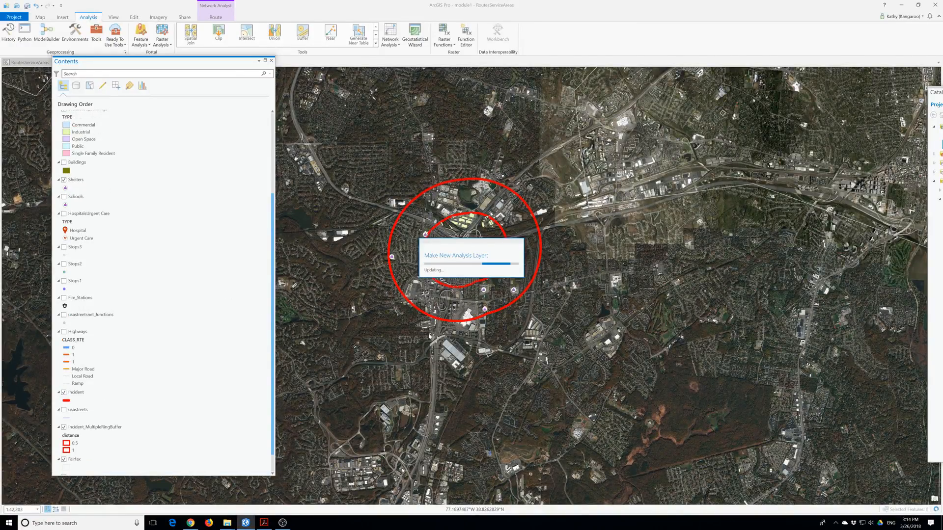
pyautogui.moveTo(386, 349); pyautogui.dragTo(463, 377)
pyautogui.scroll(4, 226, 289)
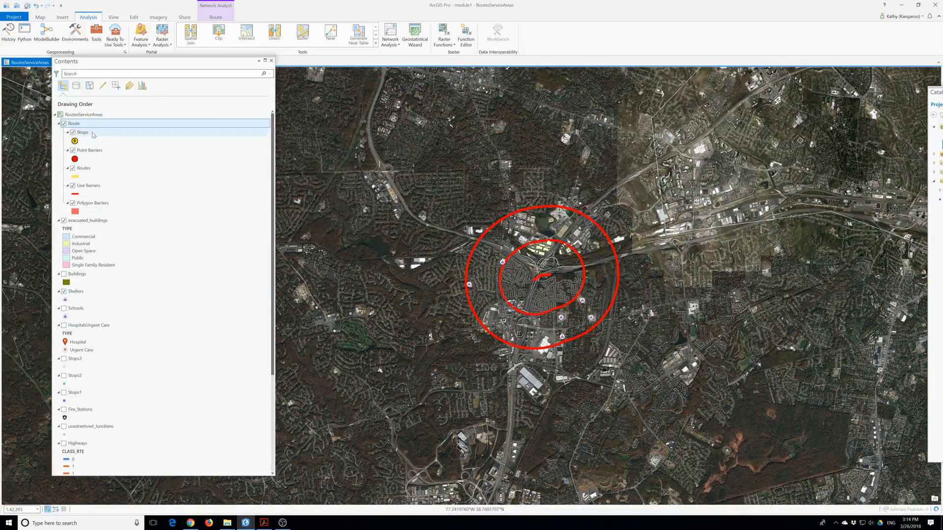
# Rename the Route layer to 'North South Evacuation'.
pyautogui.click(75, 123)
pyautogui.click(77, 124)
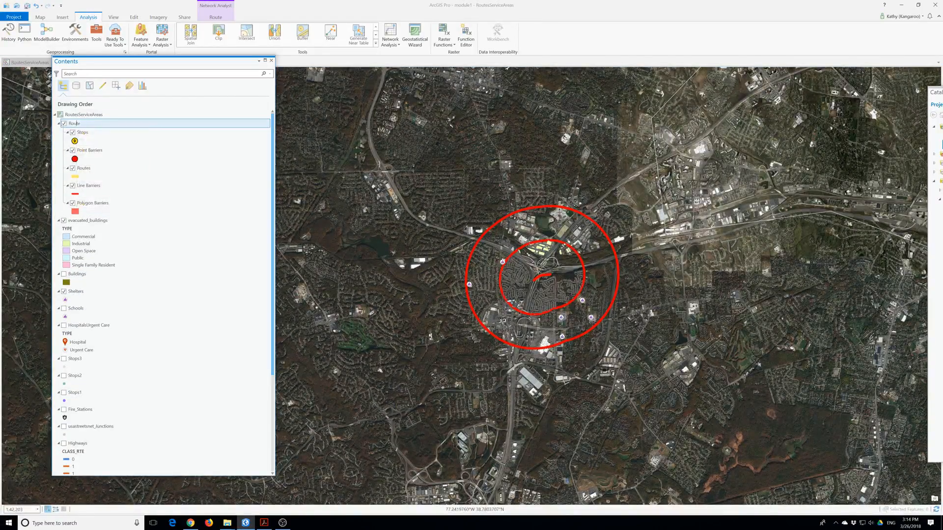
pyautogui.moveTo(80, 124); pyautogui.dragTo(67, 124)
pyautogui.write('North Southe')
pyautogui.press('BackSpace')
pyautogui.press('BackSpace')
pyautogui.write('va')
pyautogui.write('ccu')
pyautogui.press('BackSpace')
pyautogui.press('BackSpace')
pyautogui.write('uation')
pyautogui.press('Return')
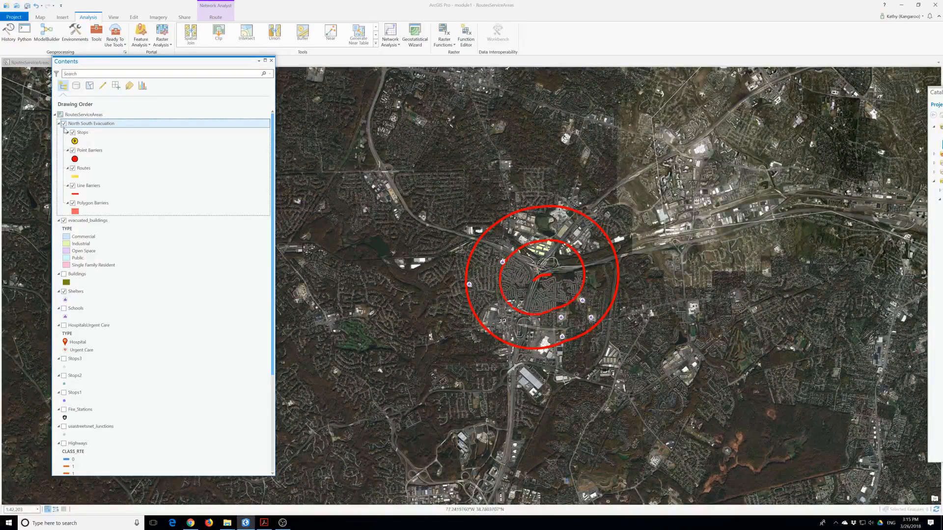
# Select the Stops sublayer of North South Evacuation, toggling its visibility off and back on.
pyautogui.rightClick(96, 125)
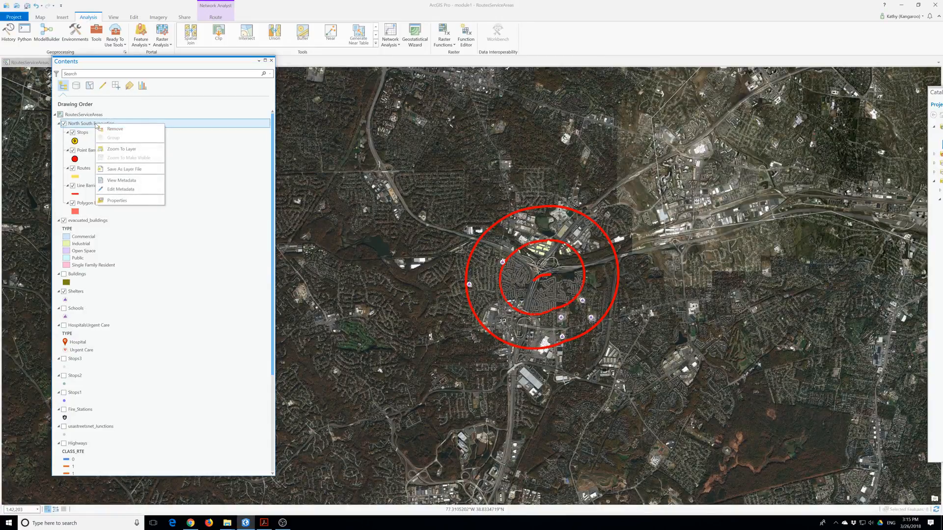
pyautogui.click(87, 134)
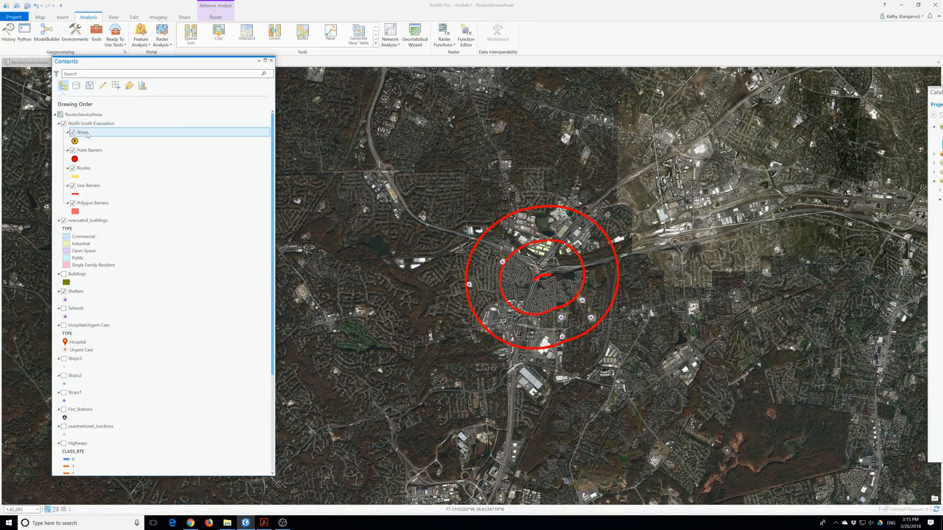
pyautogui.click(87, 135)
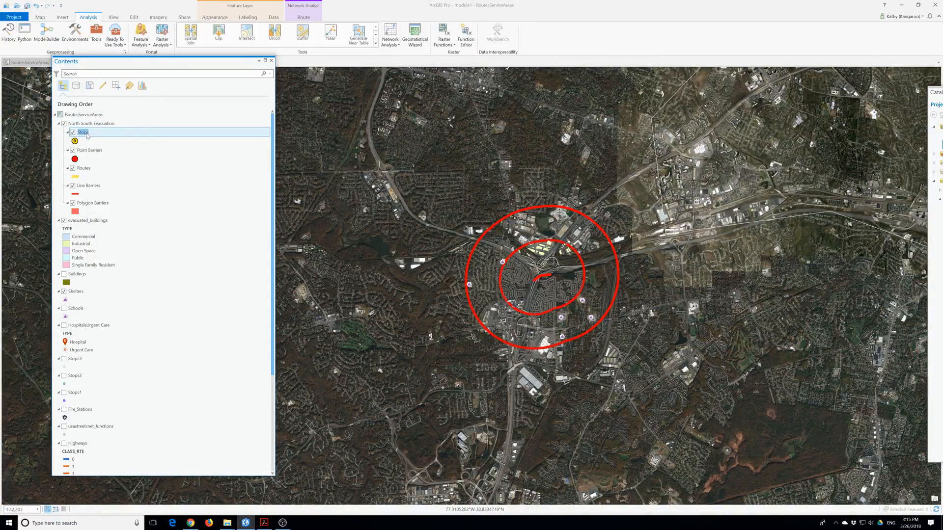
pyautogui.click(72, 132)
pyautogui.click(73, 133)
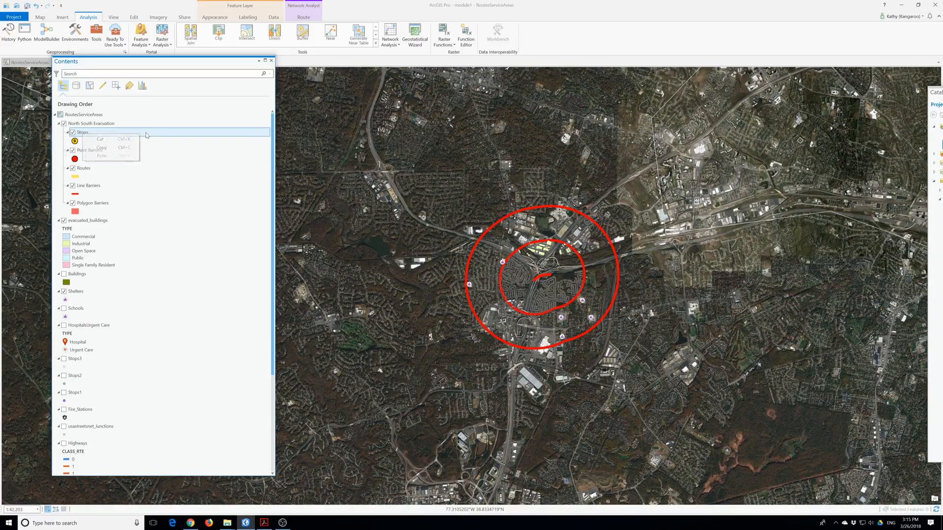
pyautogui.rightClick(138, 137)
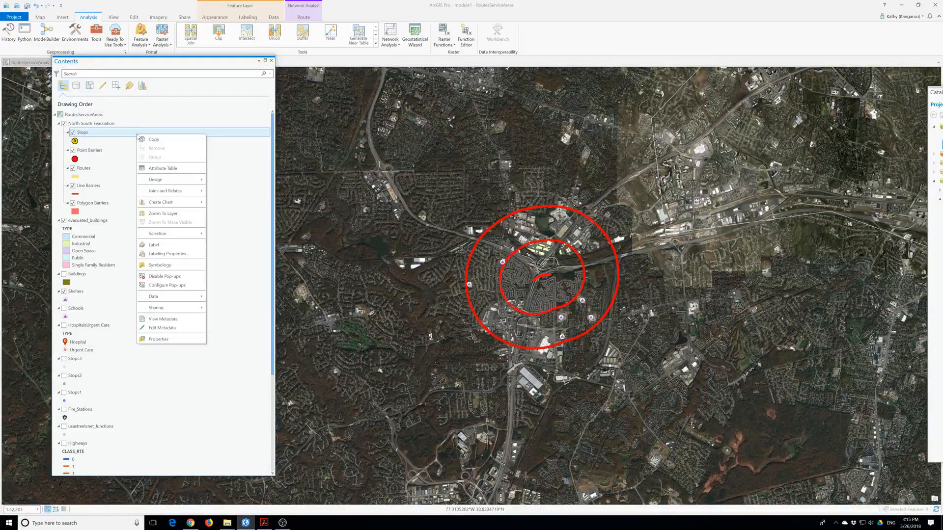
pyautogui.click(105, 148)
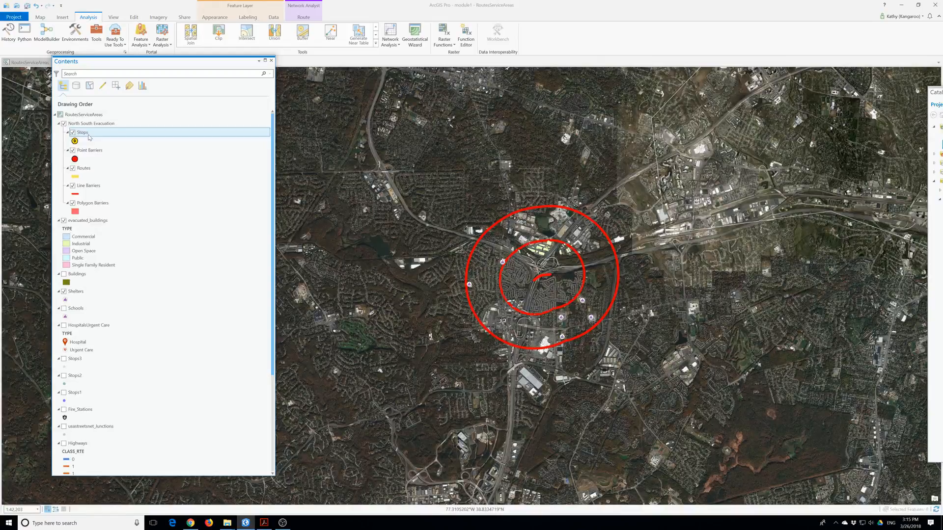
# Open Import Stops from the Route tab and redock the Contents pane.
pyautogui.click(304, 17)
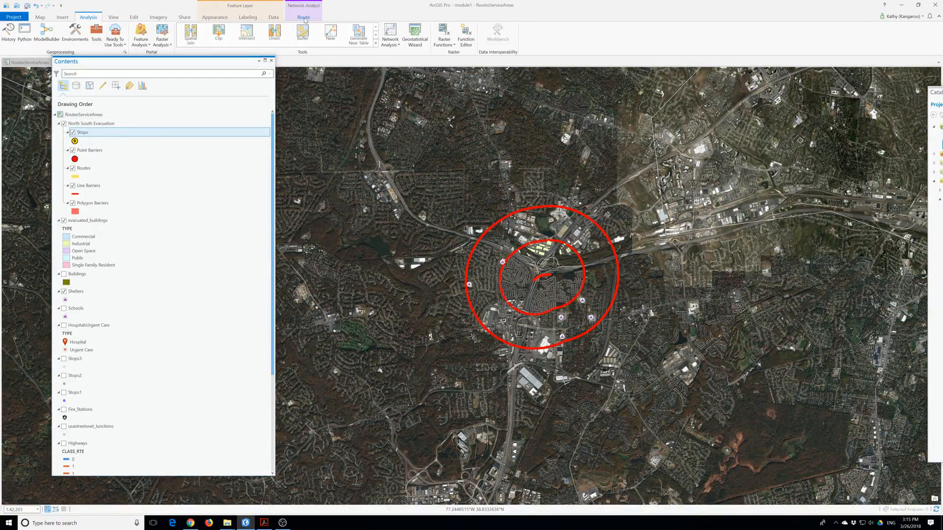
pyautogui.click(32, 34)
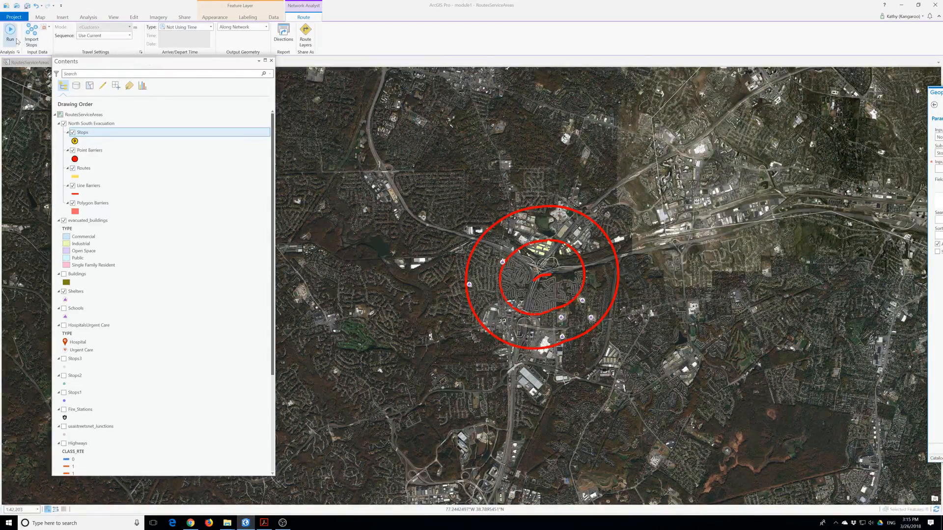
pyautogui.moveTo(120, 62); pyautogui.dragTo(100, 64)
pyautogui.click(34, 32)
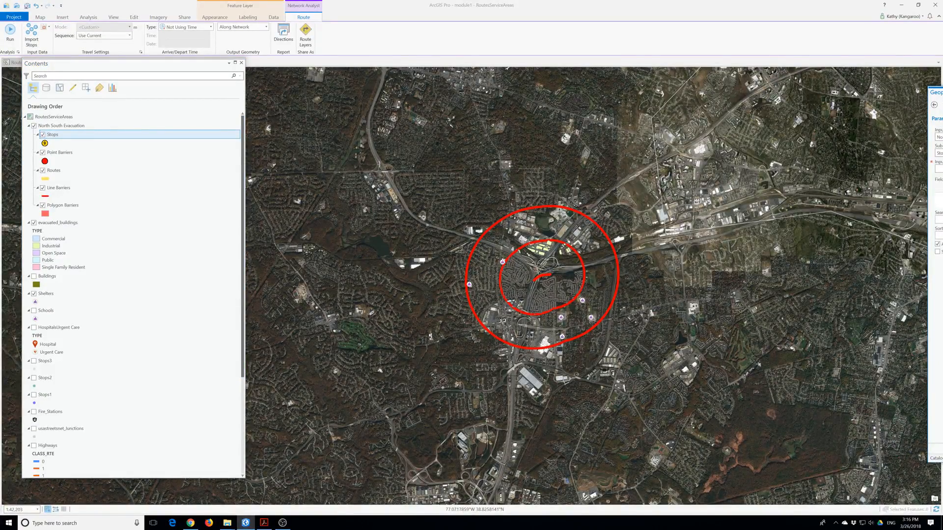
# Move the Add Locations pane to the map centre and set Input Locations to Stops1.
pyautogui.moveTo(939, 94); pyautogui.dragTo(436, 112)
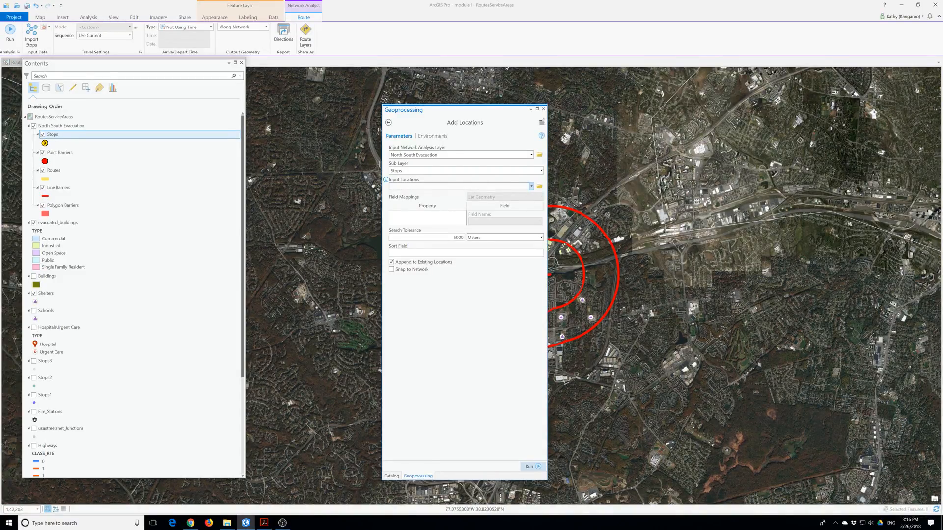
pyautogui.click(531, 187)
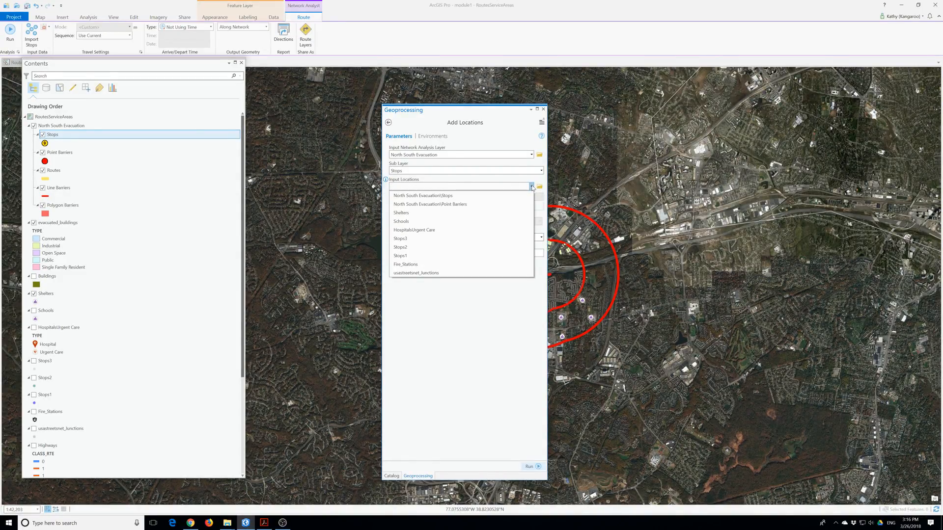
pyautogui.click(400, 256)
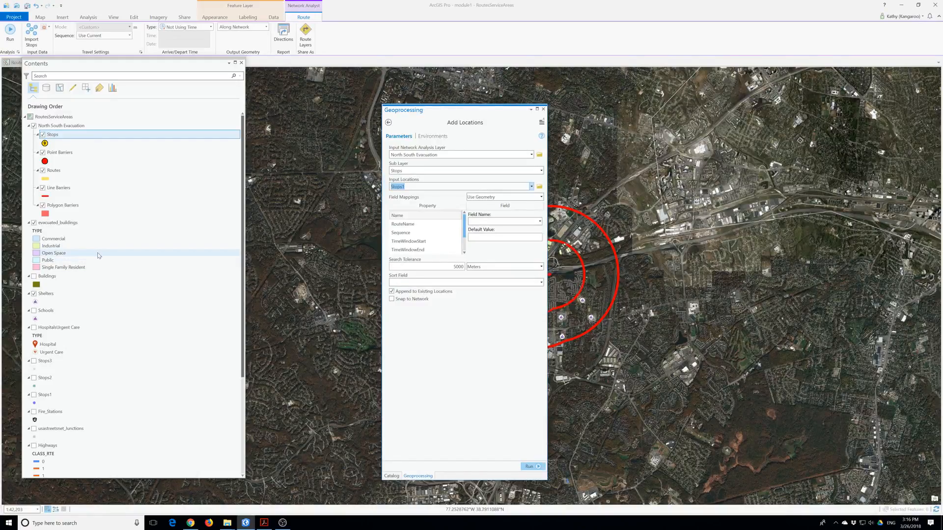
# Turn on the Stops1 layer and zoom the map to its points.
pyautogui.scroll(-3, 98, 255)
pyautogui.click(34, 324)
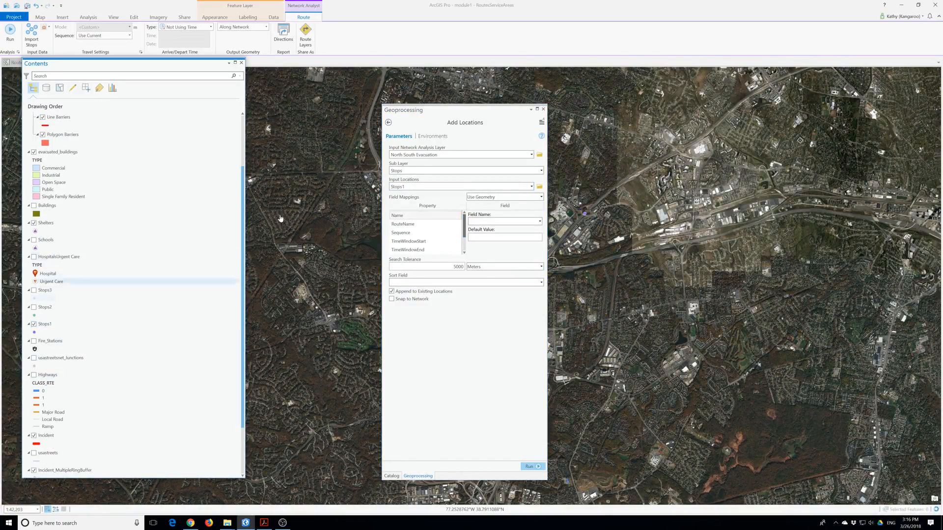
pyautogui.rightClick(44, 326)
pyautogui.click(94, 192)
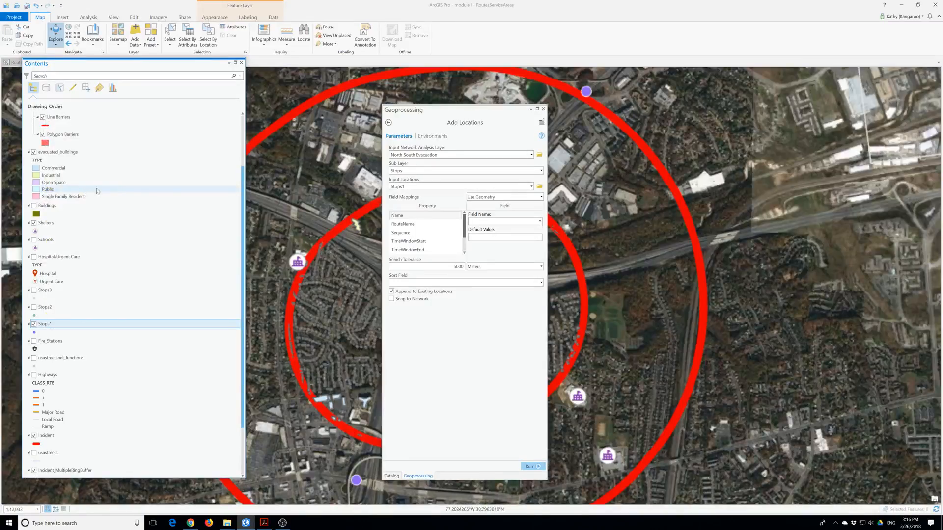
pyautogui.moveTo(434, 110); pyautogui.dragTo(734, 112)
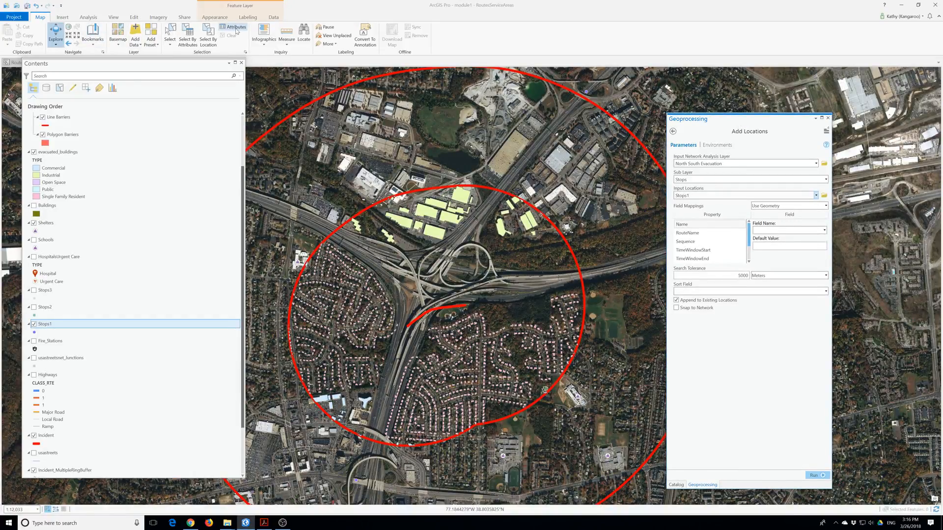
pyautogui.scroll(3, 81, 172)
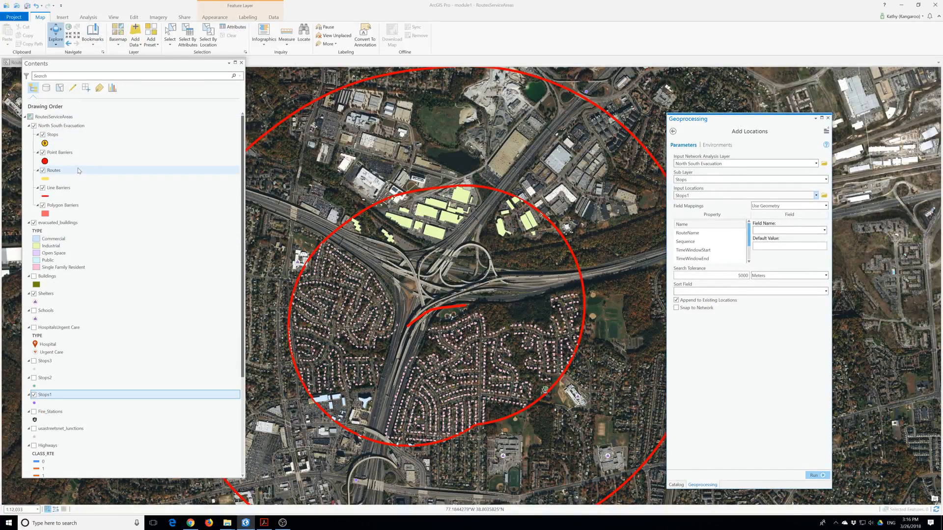
# Try solving North South Evacuation, dismiss the error, and reselect it as the analysis layer.
pyautogui.click(51, 125)
pyautogui.click(12, 30)
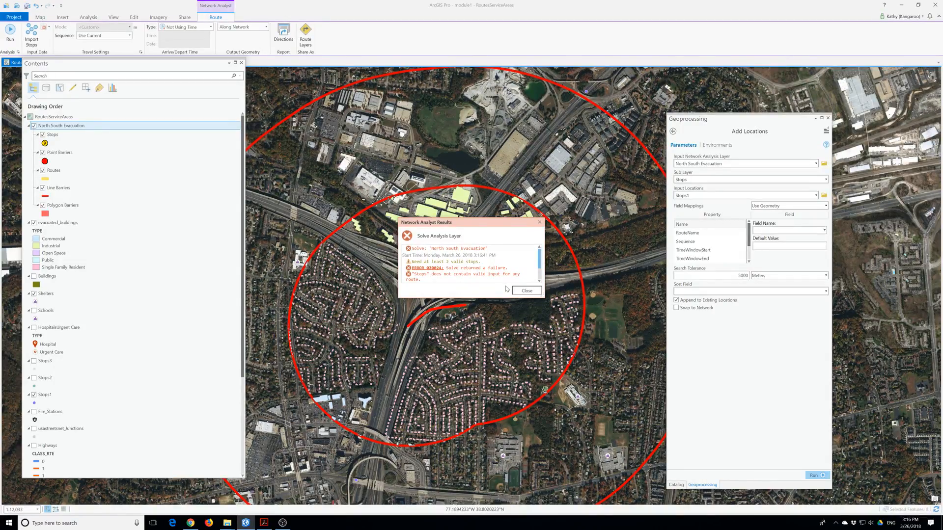
pyautogui.click(527, 291)
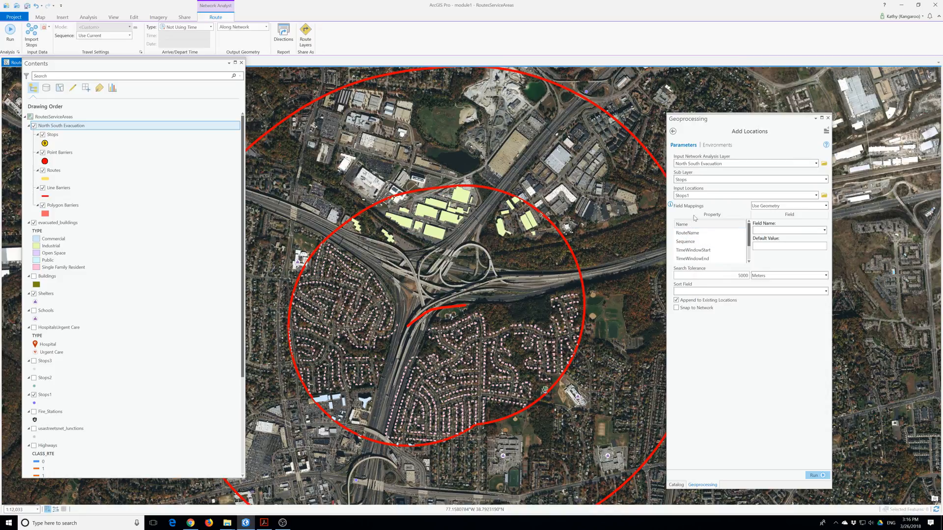
pyautogui.click(722, 164)
pyautogui.click(816, 165)
pyautogui.click(709, 173)
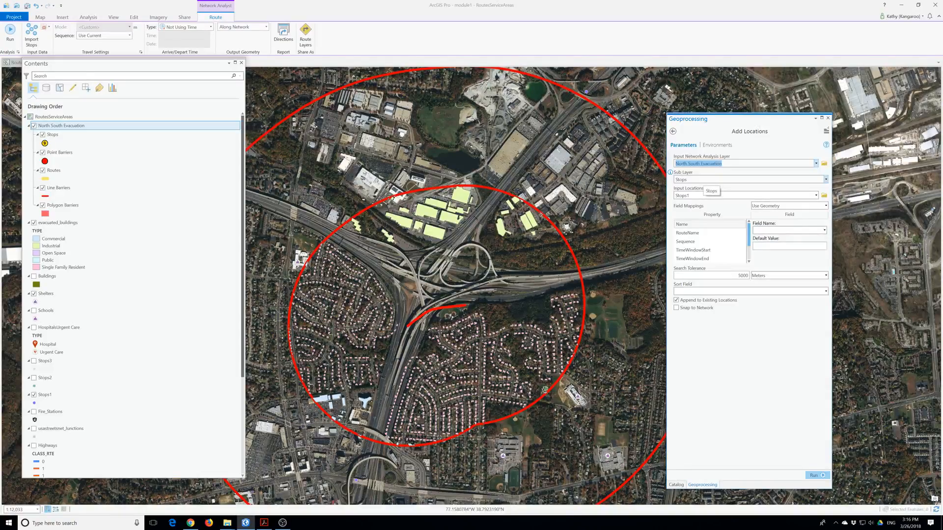
# Solve again, then review the error messages and online help before closing the report.
pyautogui.click(11, 41)
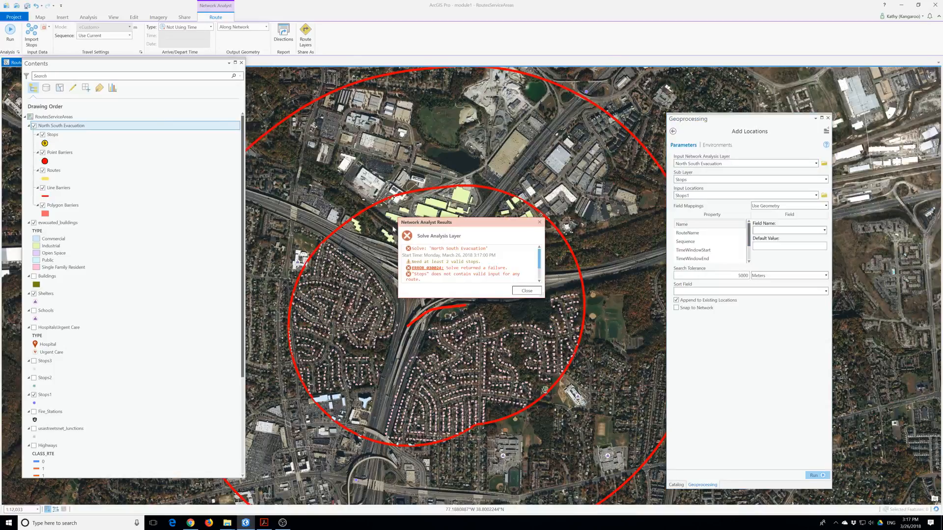
pyautogui.click(427, 269)
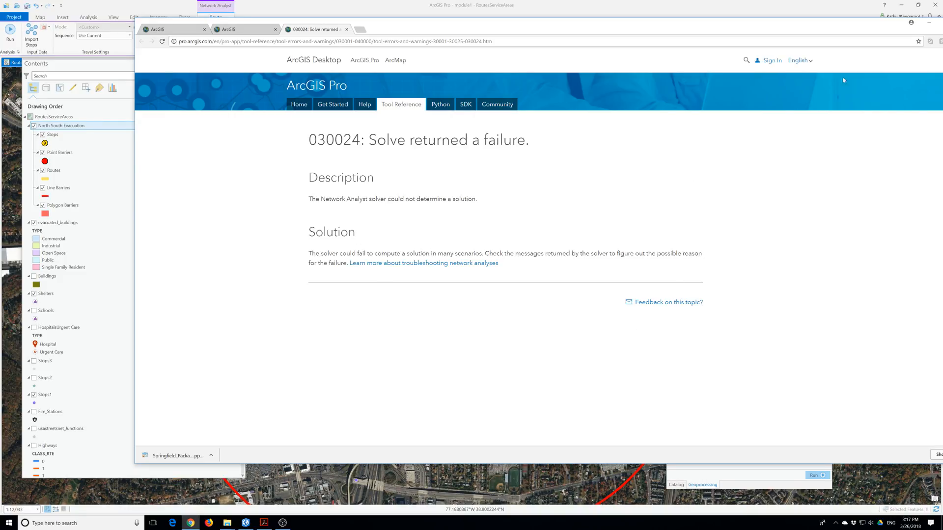
pyautogui.click(928, 22)
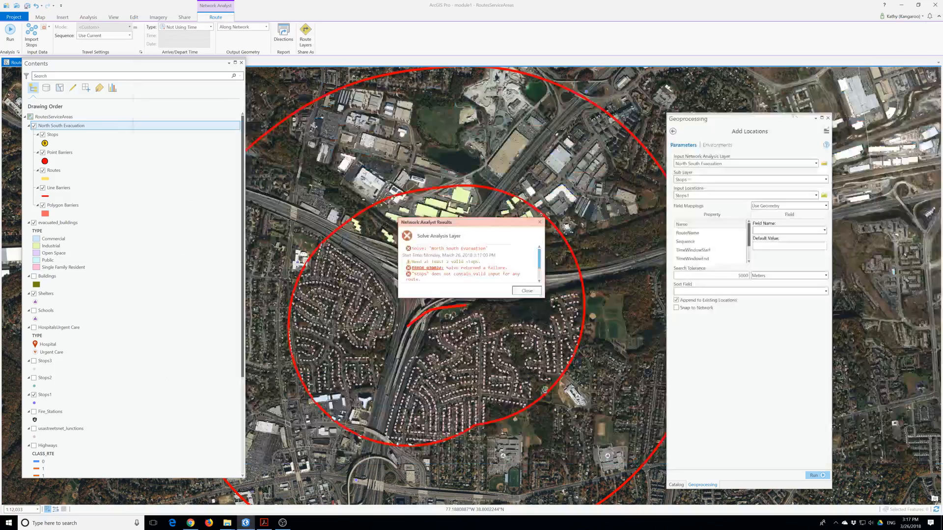
pyautogui.click(538, 281)
pyautogui.click(539, 281)
pyautogui.click(539, 281)
pyautogui.click(539, 281)
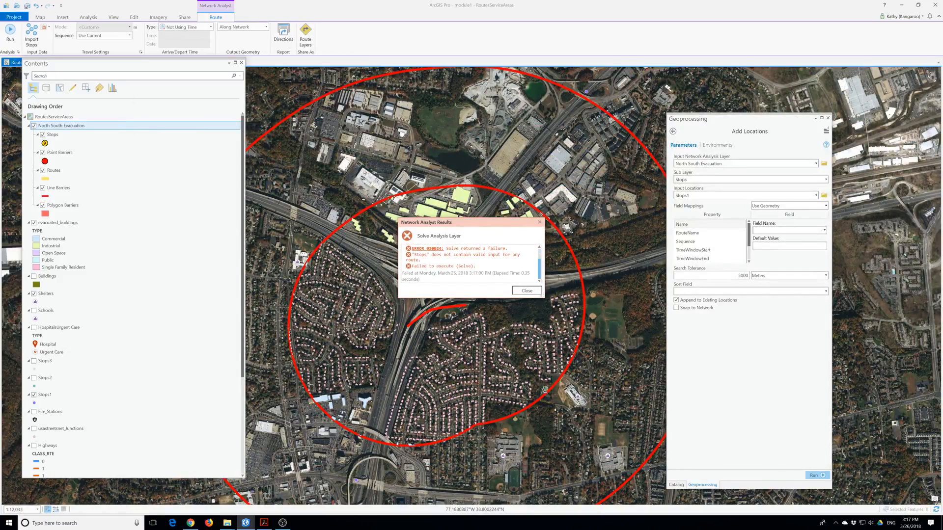
pyautogui.click(528, 291)
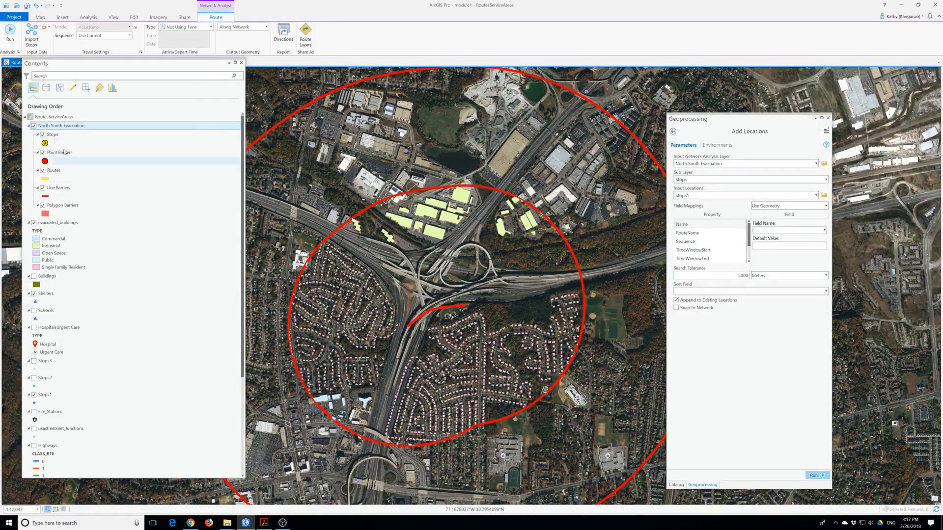
# Run Add Locations to load Stops1 as stops, then solve to draw the yellow route between stops 1 and 2.
pyautogui.click(53, 135)
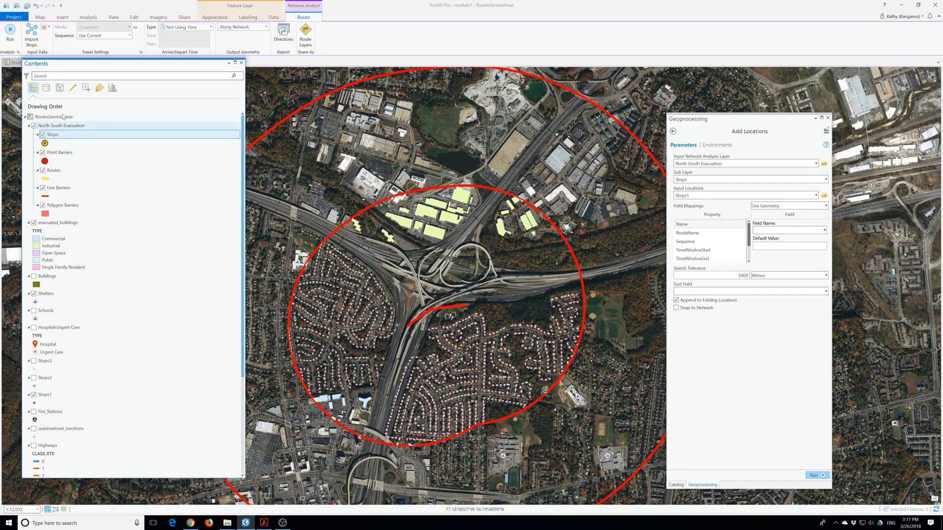
pyautogui.click(814, 476)
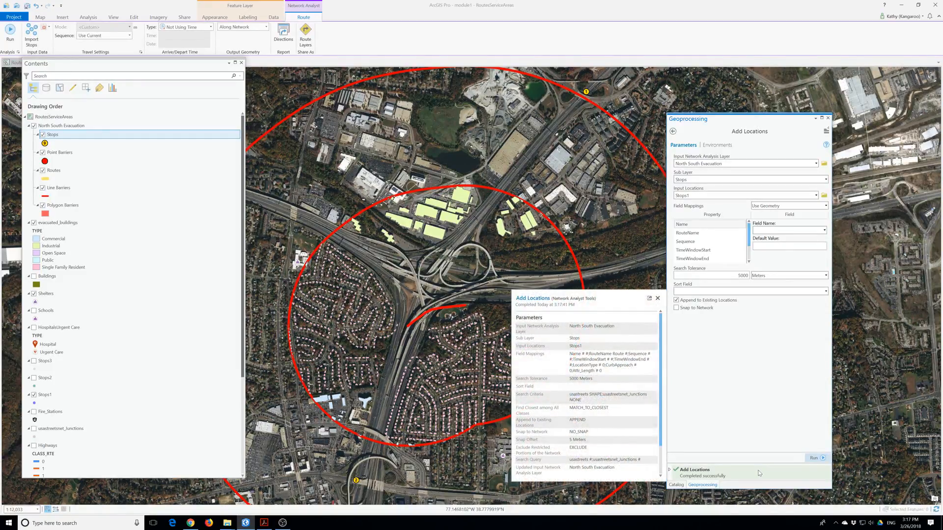
pyautogui.click(11, 34)
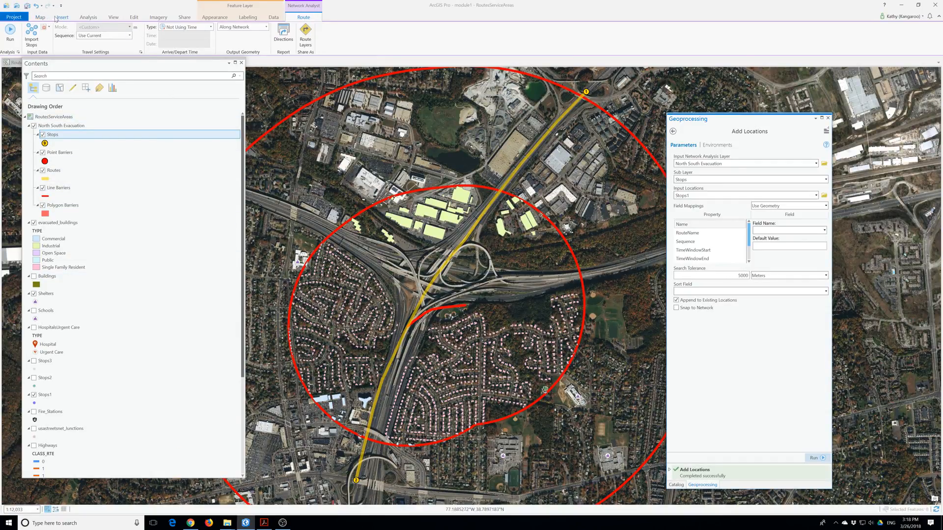
pyautogui.click(40, 18)
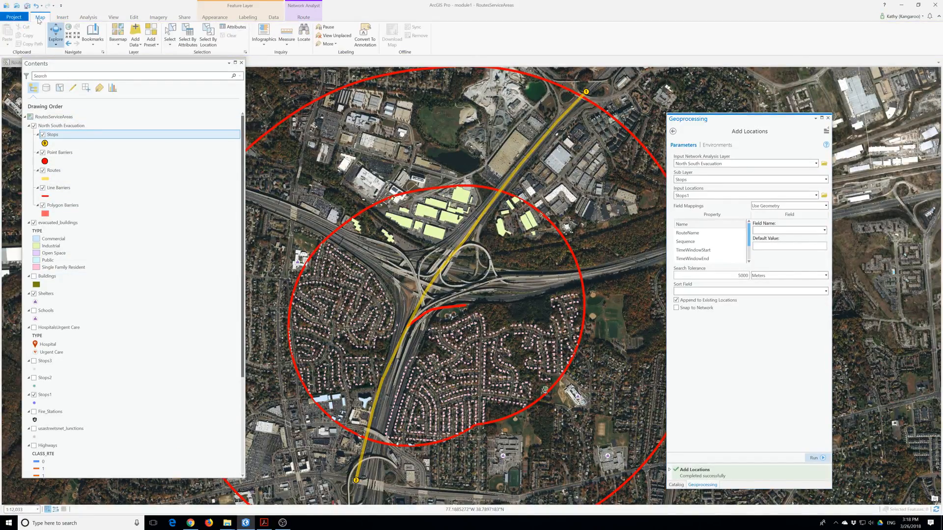
pyautogui.click(169, 34)
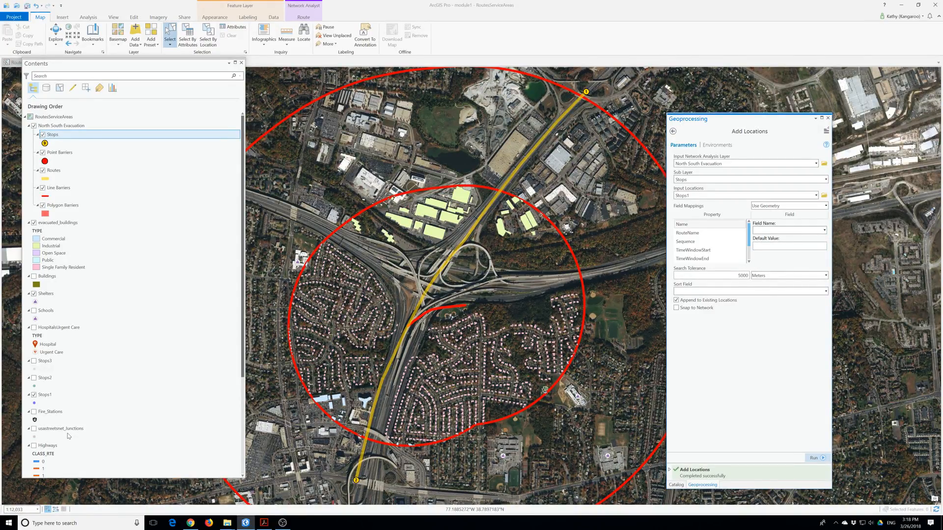
pyautogui.click(170, 40)
pyautogui.scroll(-4, 108, 342)
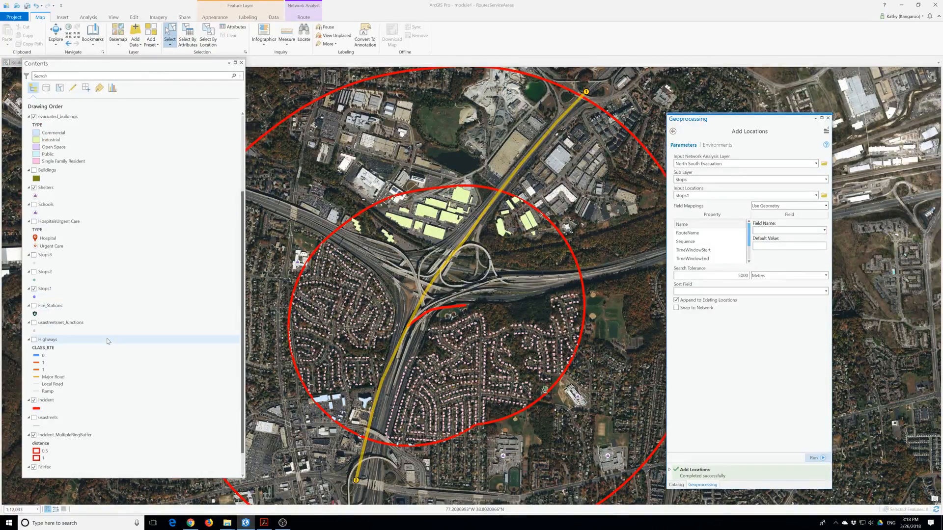
pyautogui.scroll(-1, 108, 342)
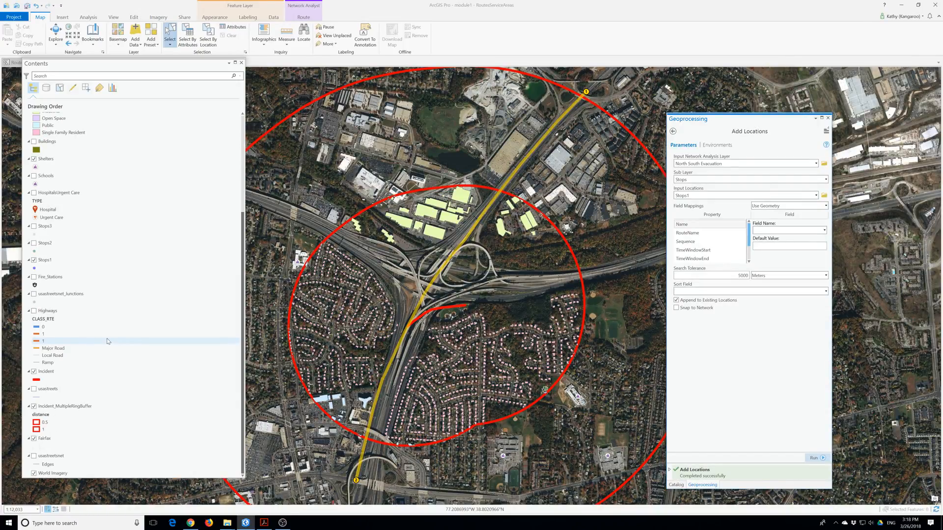
pyautogui.click(47, 423)
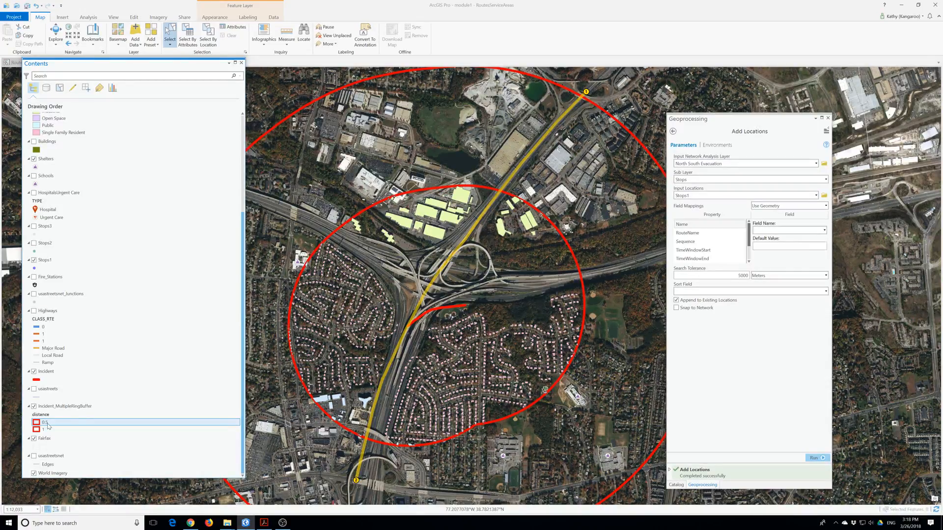
pyautogui.scroll(5, 81, 294)
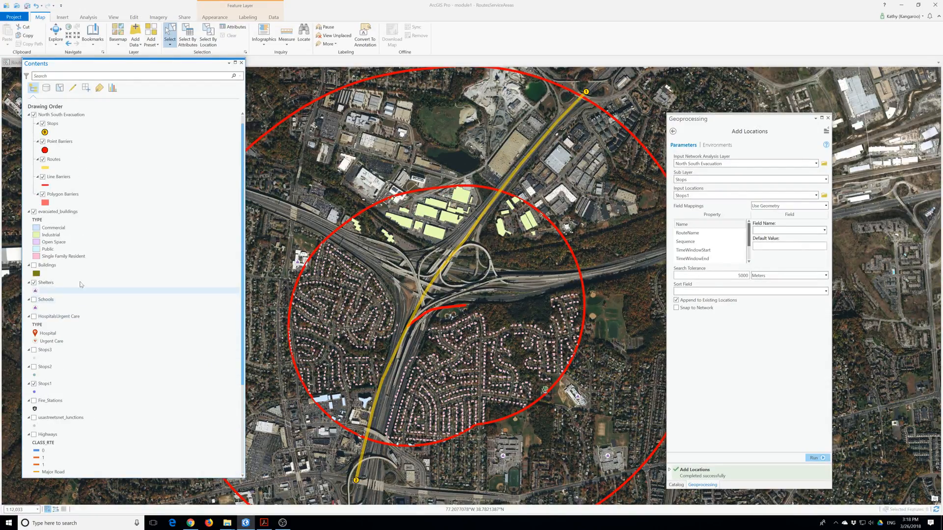
pyautogui.scroll(1, 79, 250)
pyautogui.click(71, 126)
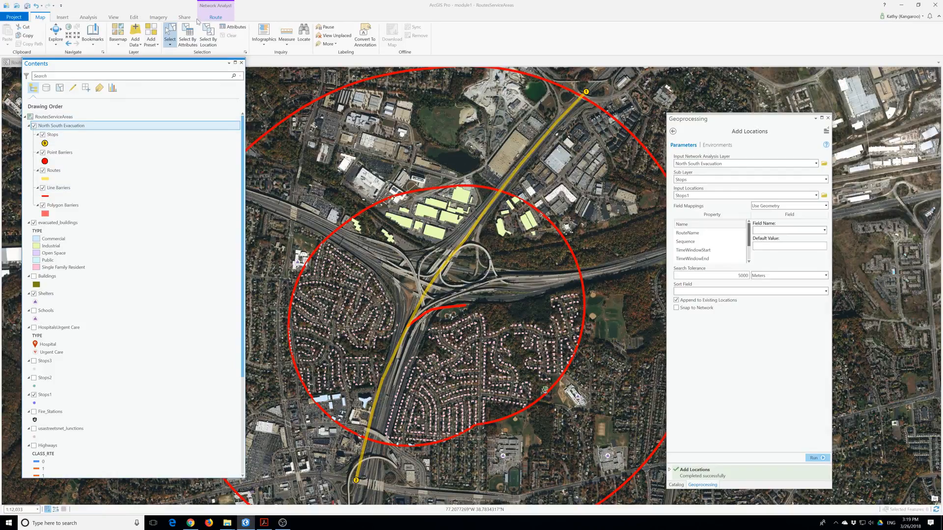
pyautogui.click(214, 18)
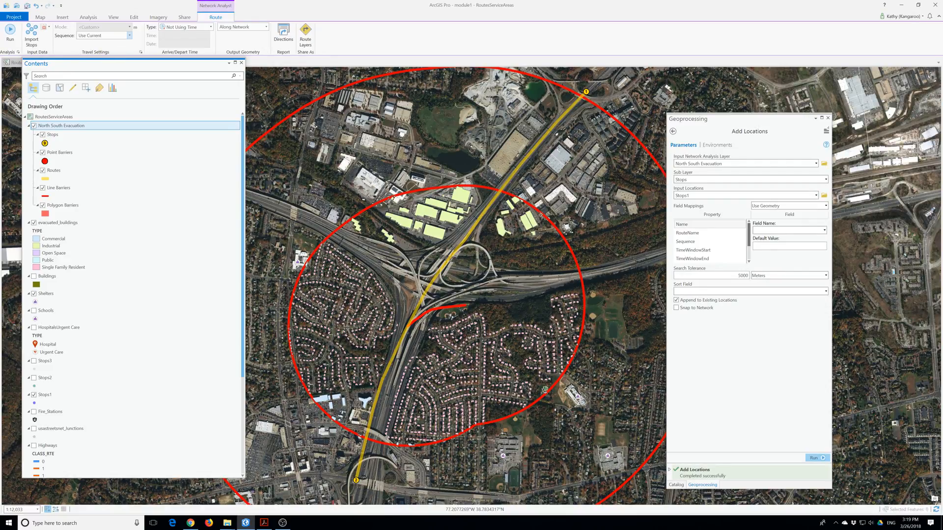
pyautogui.click(128, 36)
pyautogui.click(129, 37)
# Choose Import Polygon Barriers for the North South Evacuation route.
pyautogui.click(47, 27)
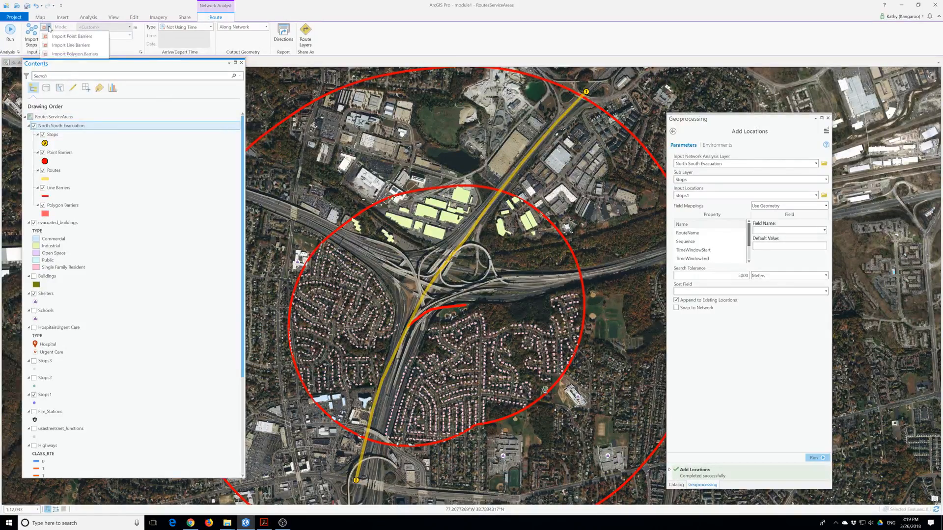
pyautogui.click(75, 54)
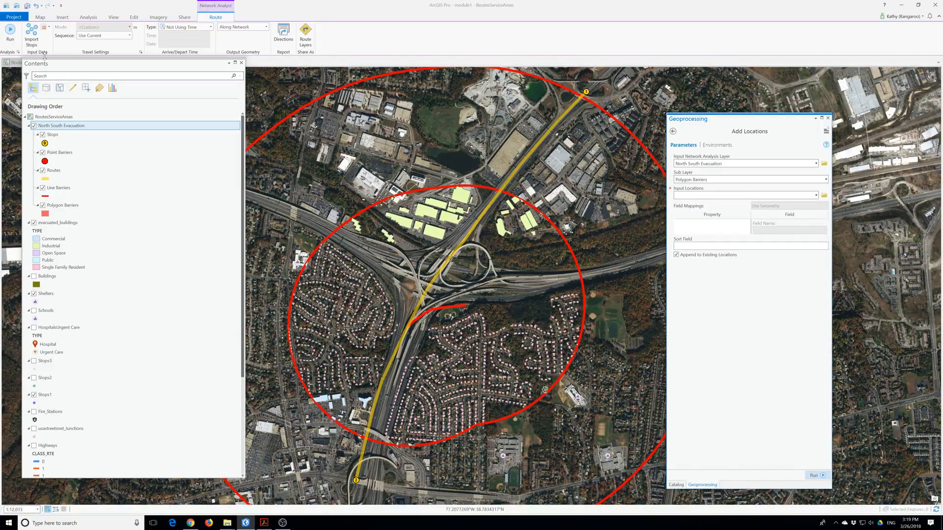
pyautogui.click(49, 27)
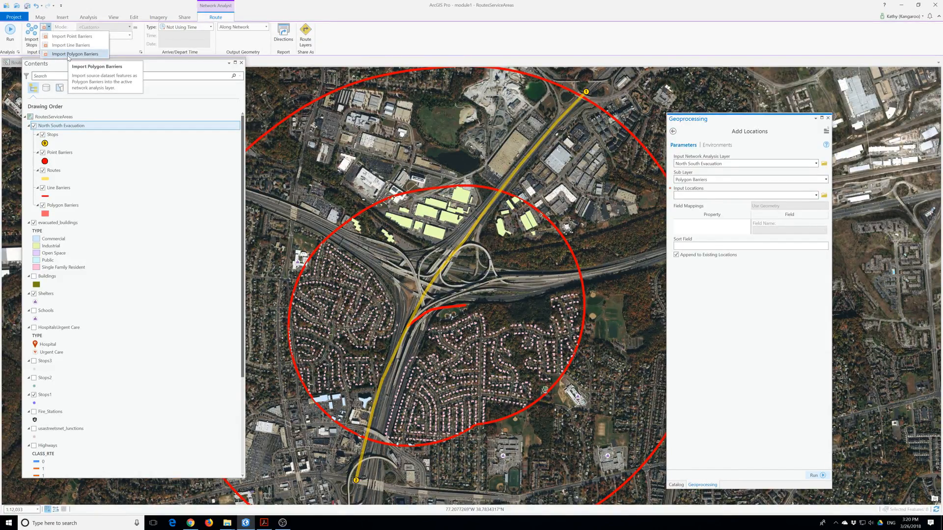
pyautogui.click(115, 66)
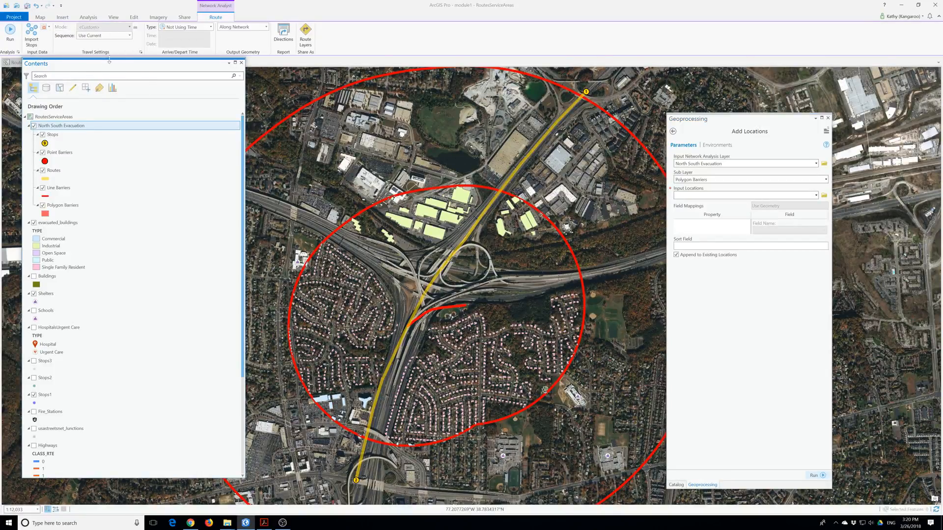
# Float the Add Locations pane over the map, keeping North South Evacuation as the analysis layer.
pyautogui.click(736, 126)
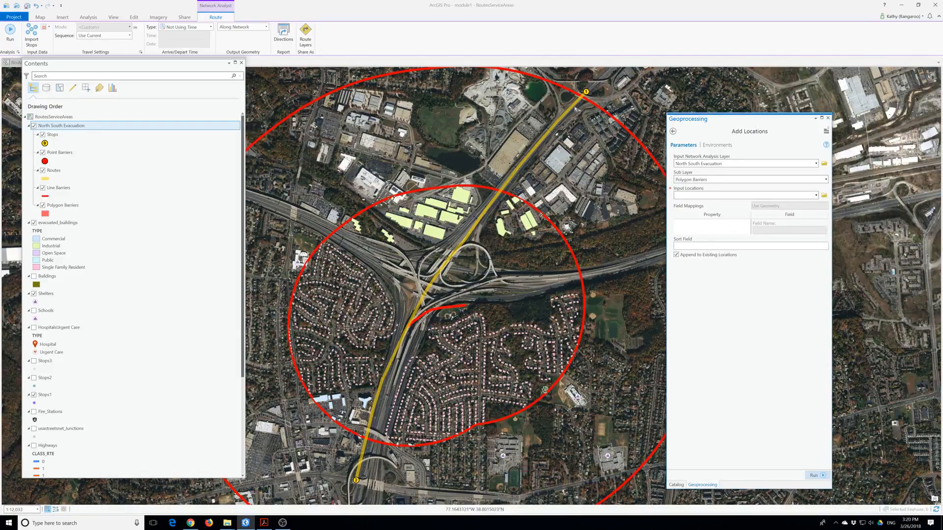
pyautogui.moveTo(737, 123); pyautogui.dragTo(486, 119)
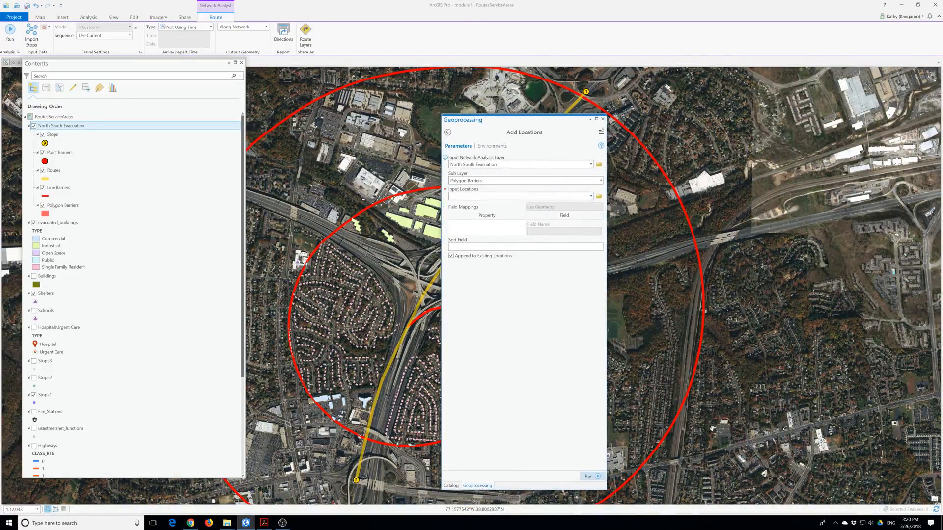
pyautogui.click(591, 166)
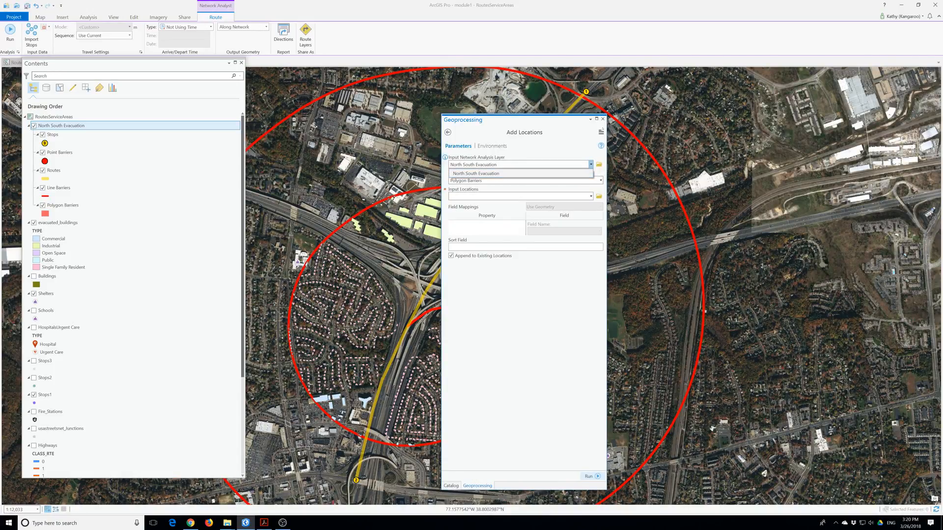
pyautogui.click(577, 173)
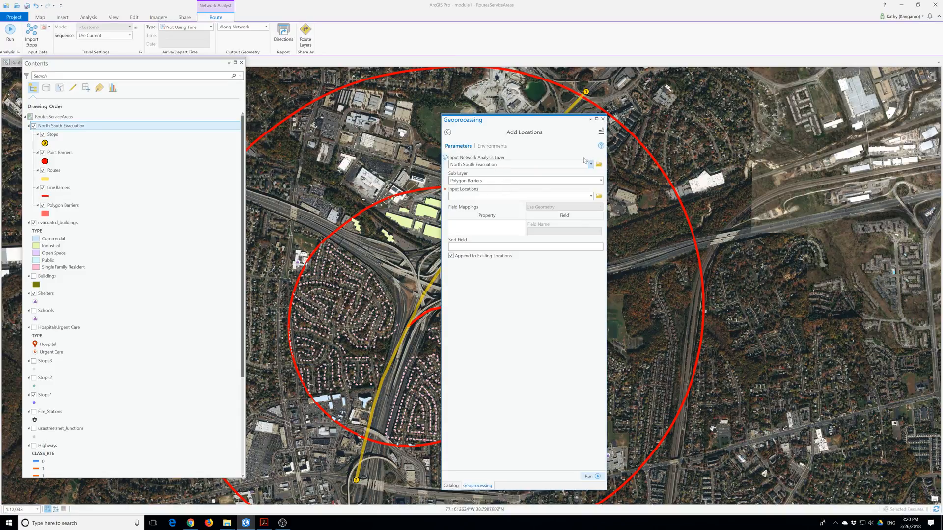
pyautogui.click(599, 164)
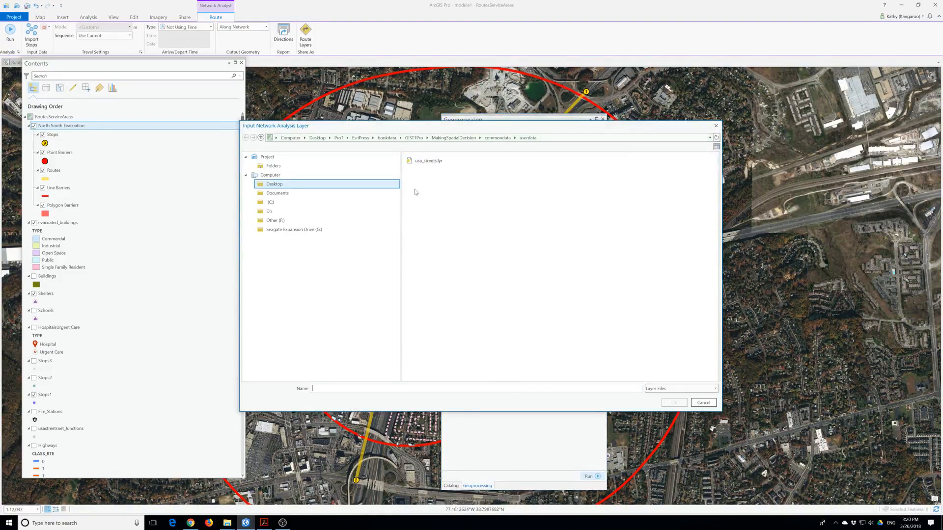
pyautogui.click(453, 138)
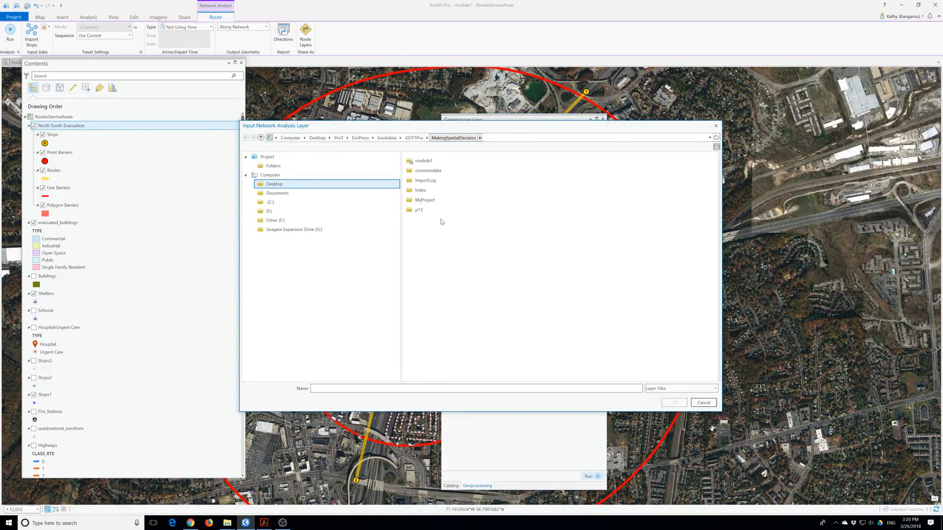
pyautogui.click(426, 211)
pyautogui.doubleClick(421, 211)
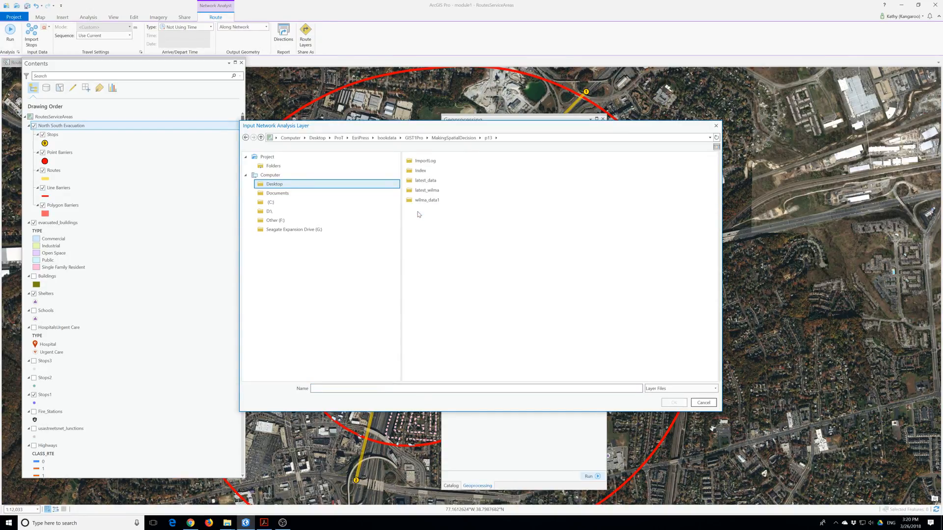
pyautogui.click(429, 201)
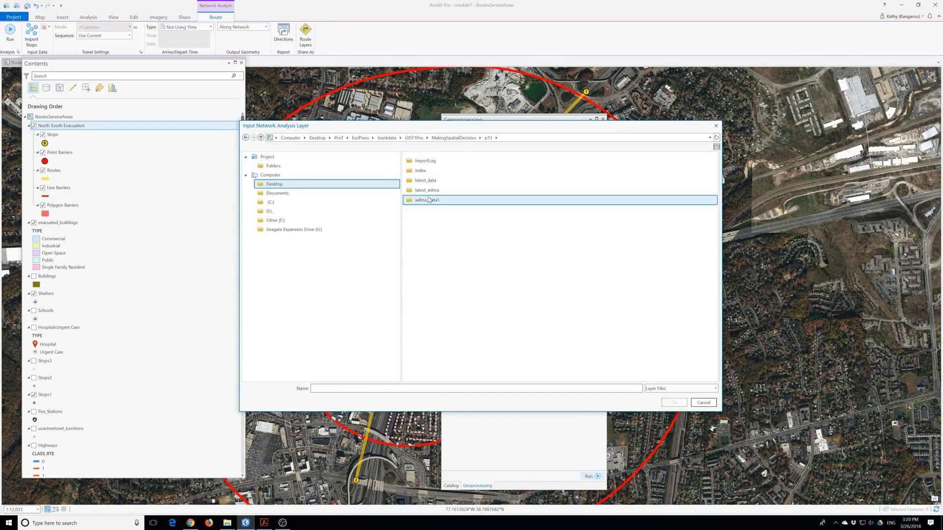
pyautogui.click(459, 140)
pyautogui.doubleClick(423, 209)
pyautogui.doubleClick(426, 181)
pyautogui.click(456, 138)
pyautogui.doubleClick(428, 162)
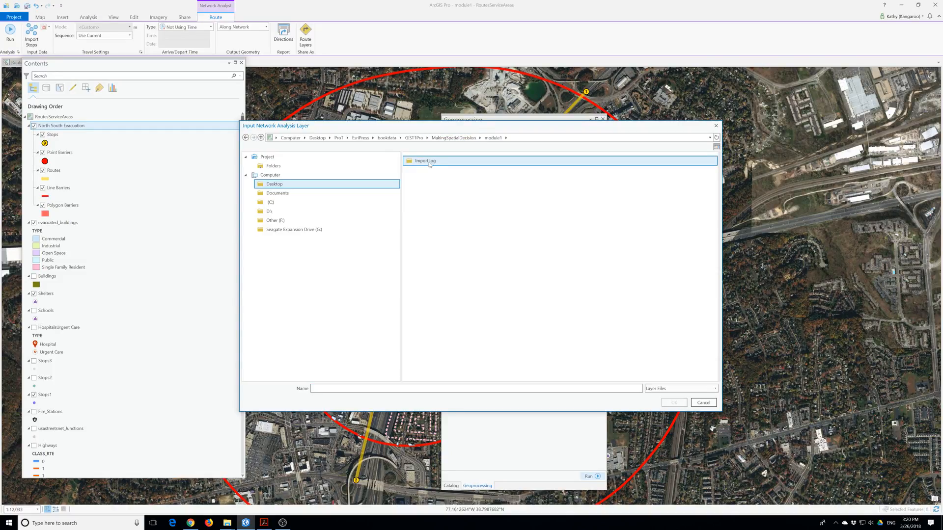
pyautogui.doubleClick(430, 165)
pyautogui.click(498, 139)
pyautogui.click(459, 138)
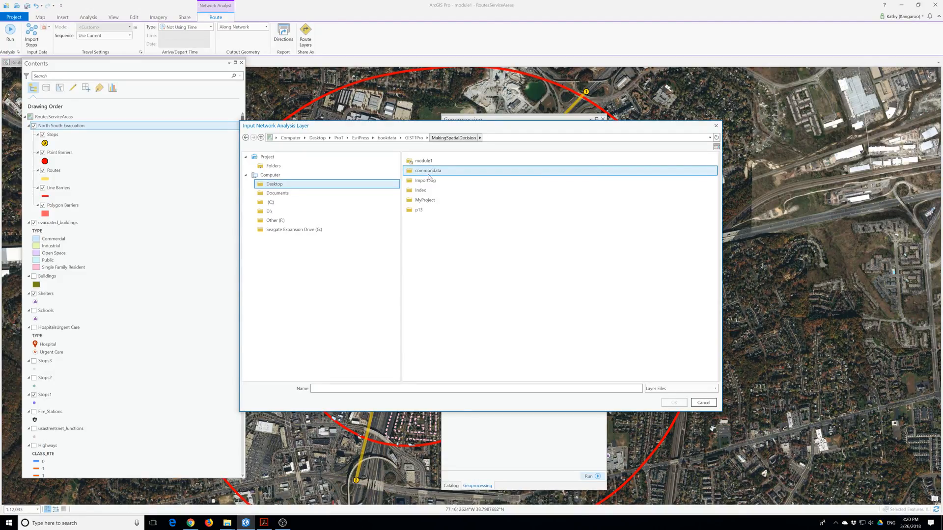
pyautogui.click(716, 127)
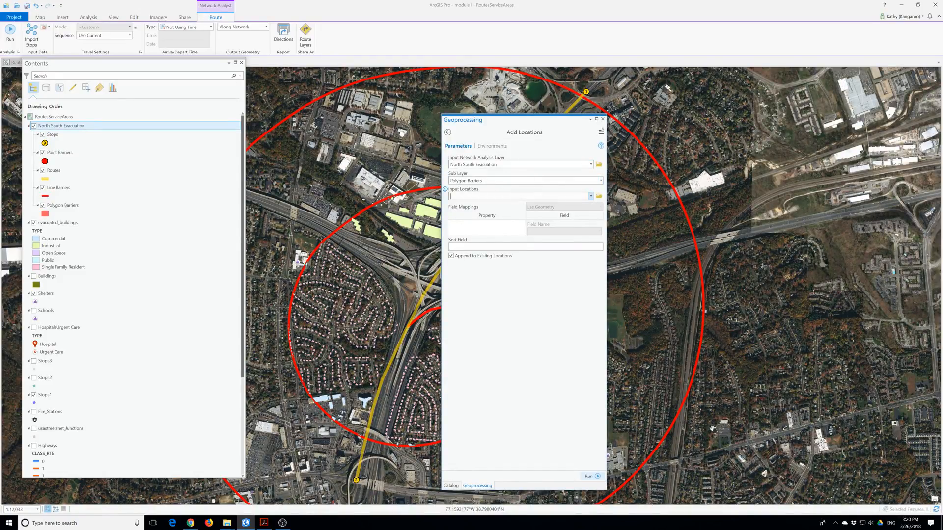
# Load Incident_MultipleRingBuffer as polygon barriers and re-solve the route around them.
pyautogui.click(591, 196)
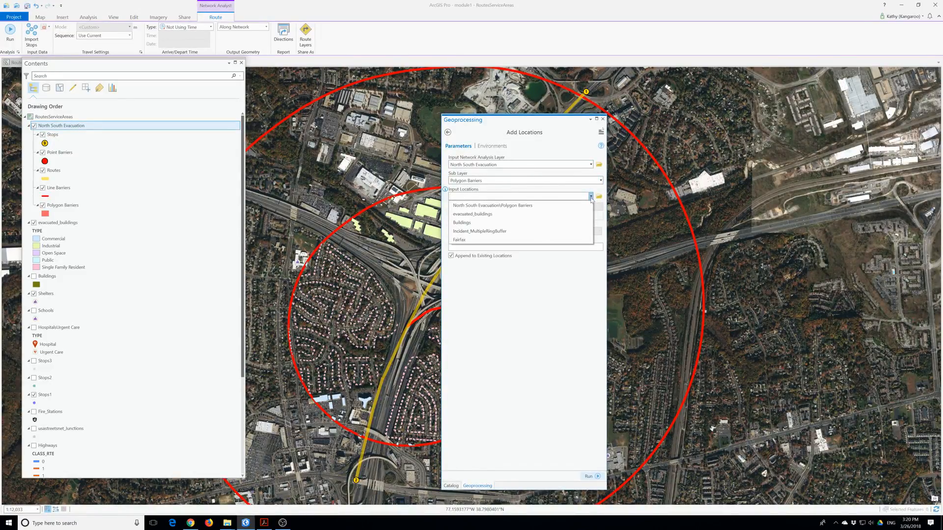
pyautogui.click(498, 232)
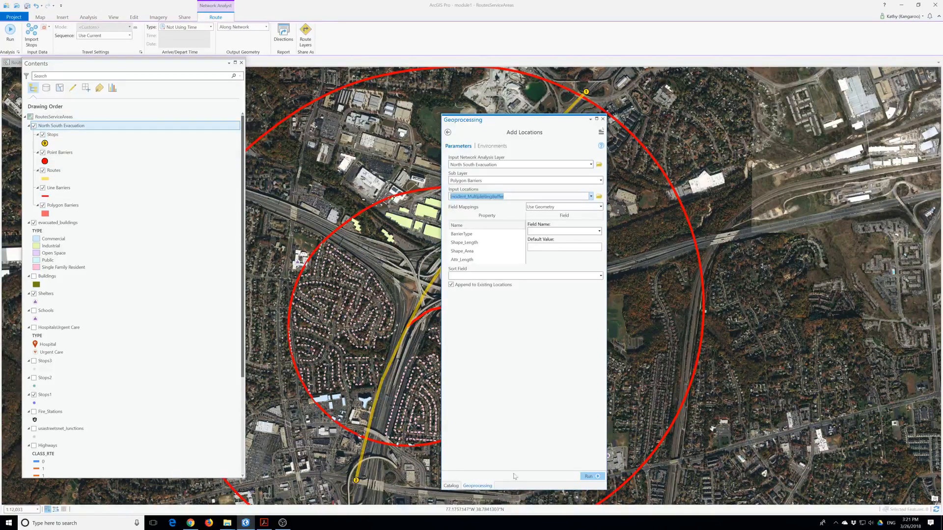
pyautogui.click(597, 476)
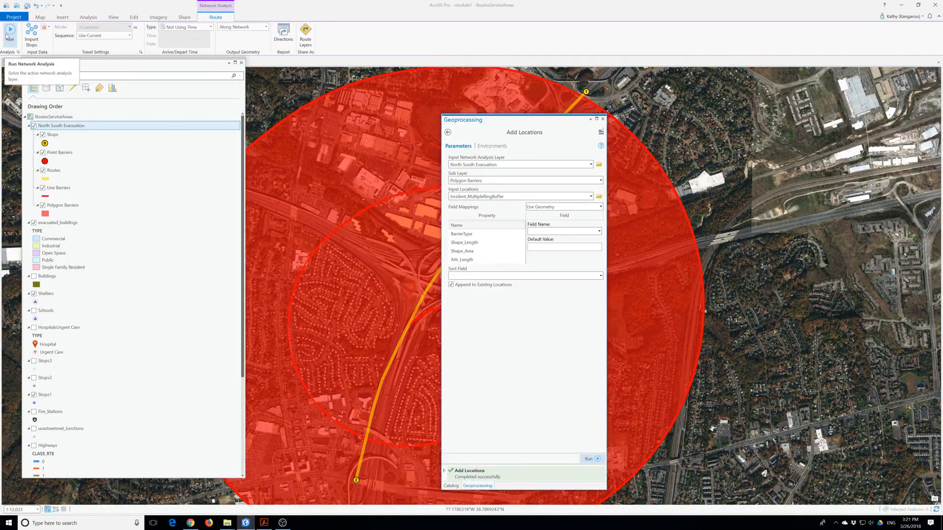
pyautogui.click(10, 32)
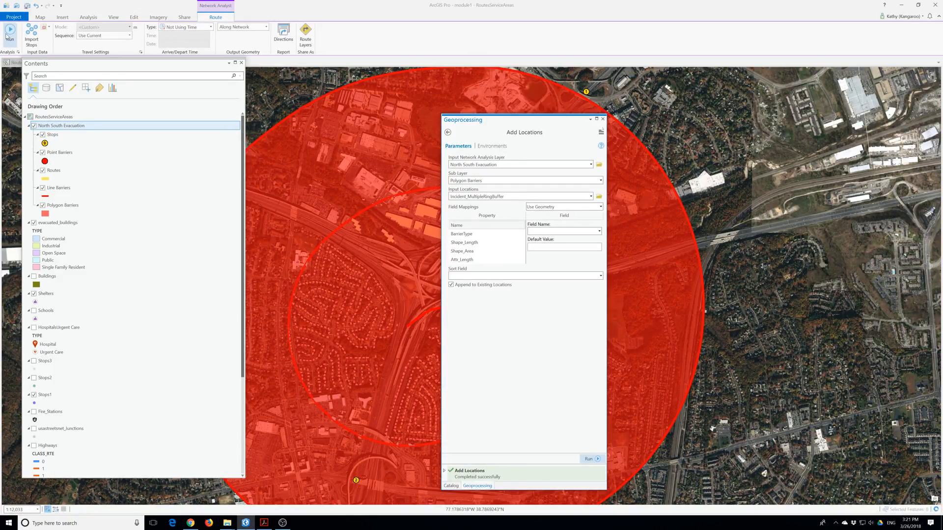
# Zoom out to reveal the full detoured route and open the Routes sublayer's context menu.
pyautogui.scroll(-5, 418, 177)
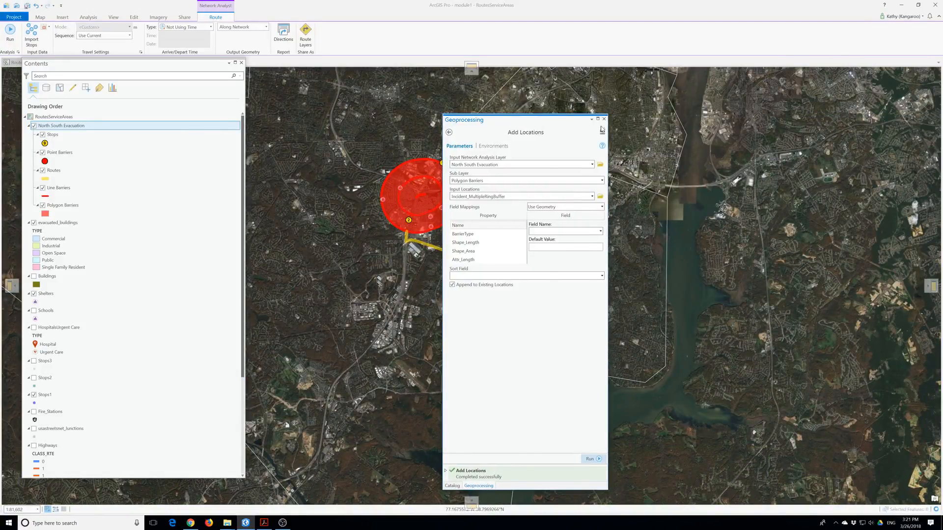
pyautogui.moveTo(601, 129); pyautogui.dragTo(715, 130)
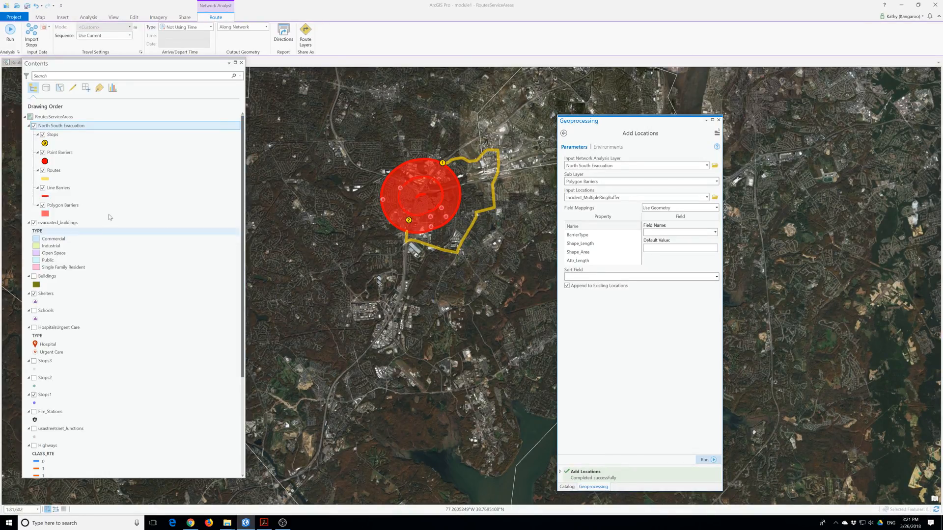
pyautogui.click(57, 171)
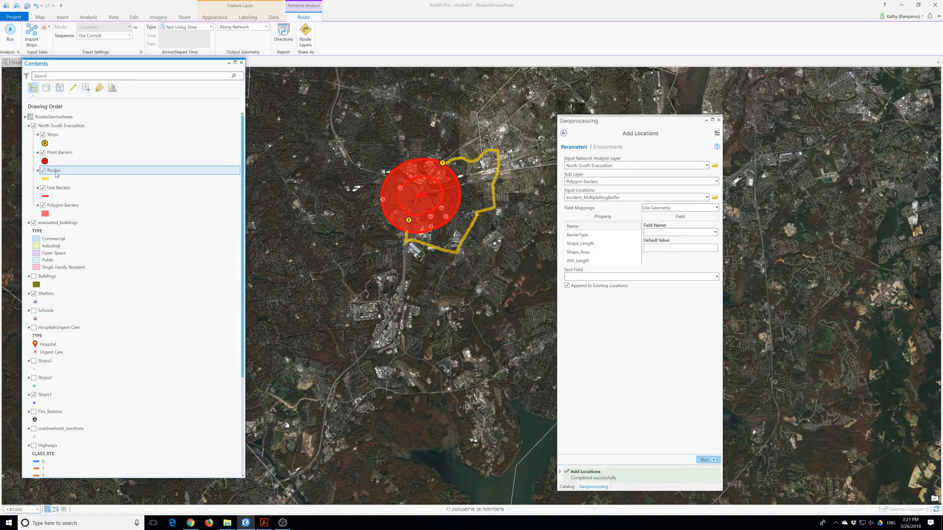
pyautogui.rightClick(56, 174)
pyautogui.moveTo(88, 228)
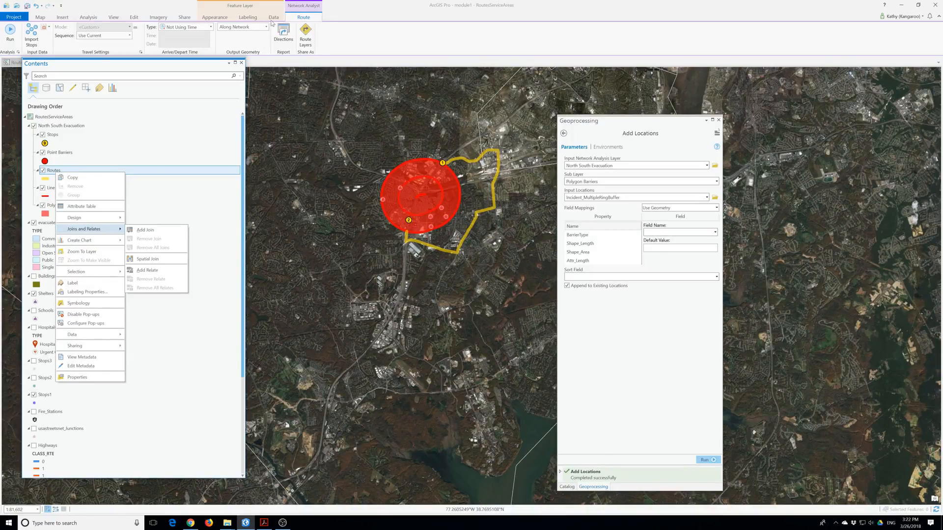
# Generate directions for Route 1 (7.1 mi) and move the Directions pane beside Contents.
pyautogui.click(283, 31)
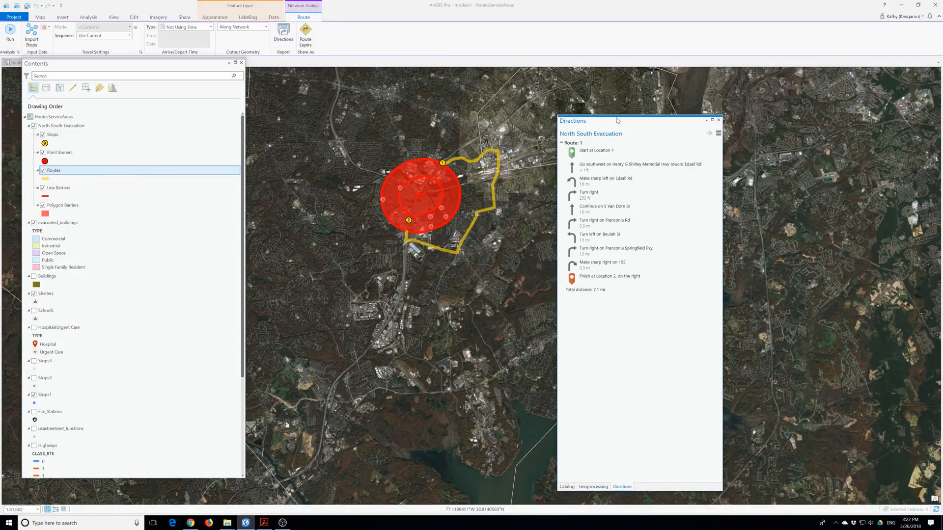
pyautogui.moveTo(617, 119); pyautogui.dragTo(365, 85)
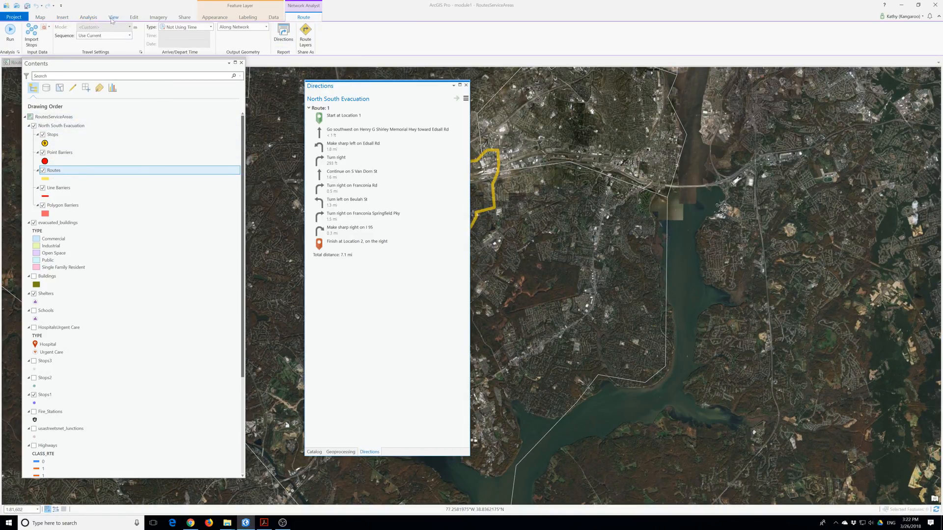
# Create a new Route analysis layer and close the Directions, Add Locations and Catalog panes.
pyautogui.click(89, 18)
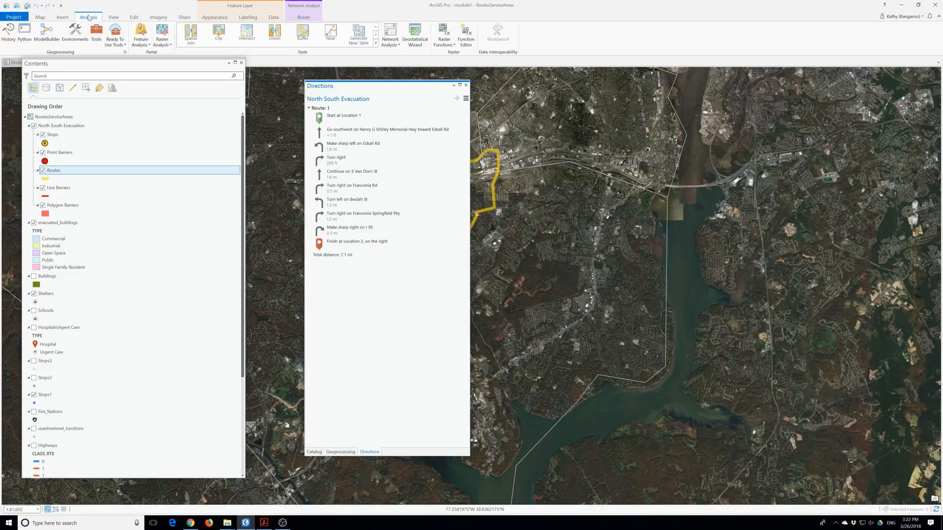
pyautogui.click(390, 43)
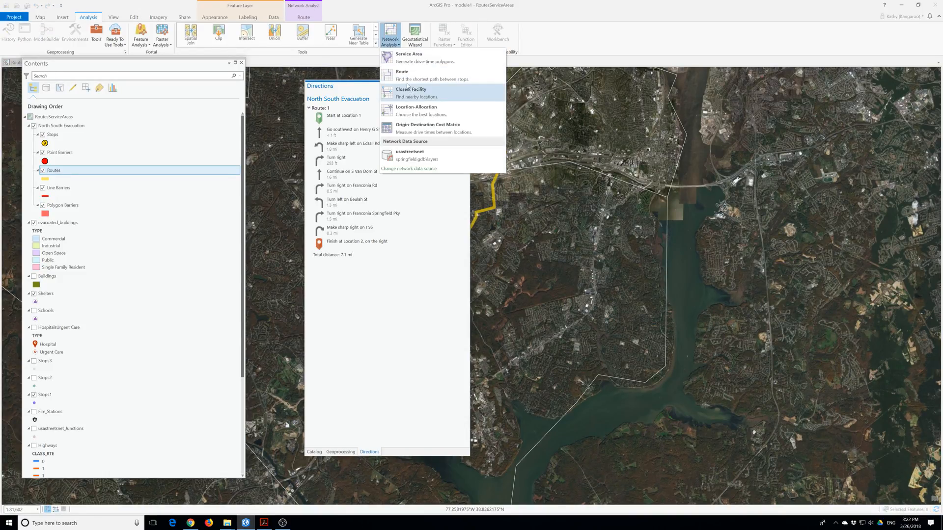
pyautogui.click(407, 83)
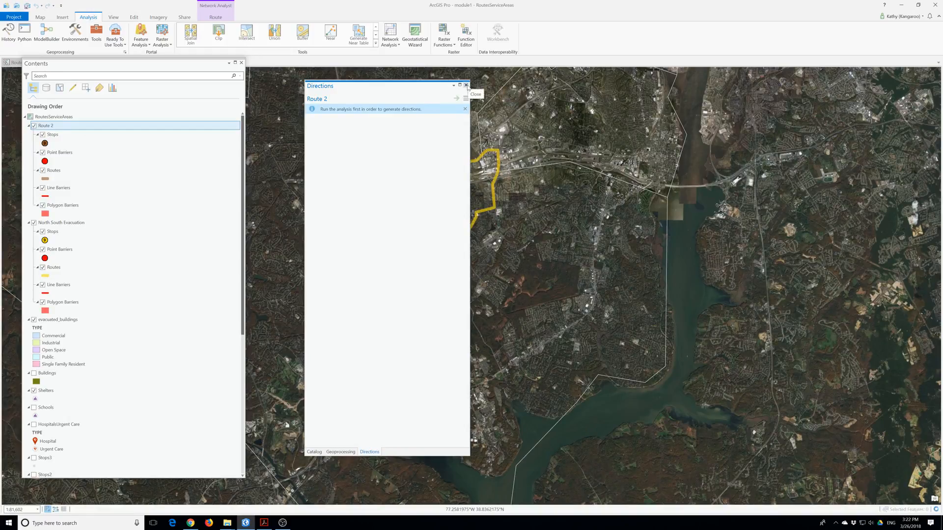
pyautogui.click(466, 86)
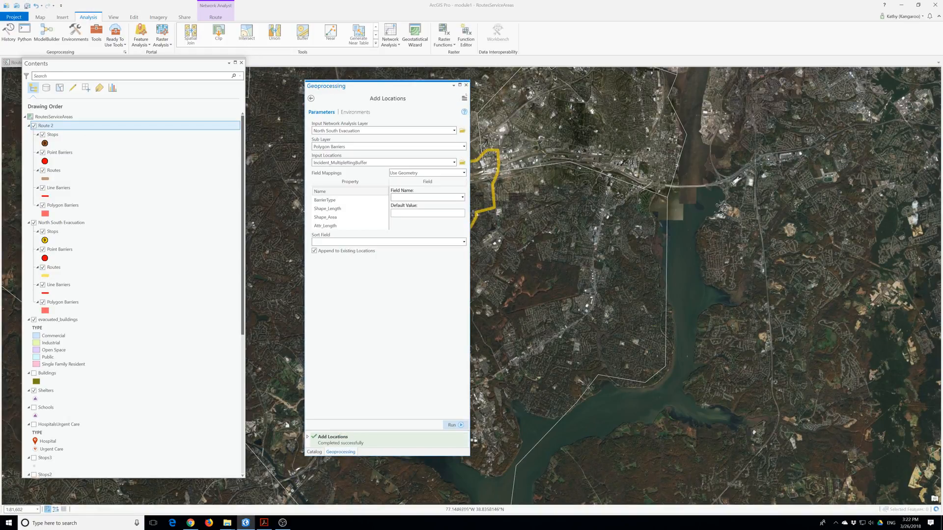
pyautogui.click(466, 85)
pyautogui.click(465, 86)
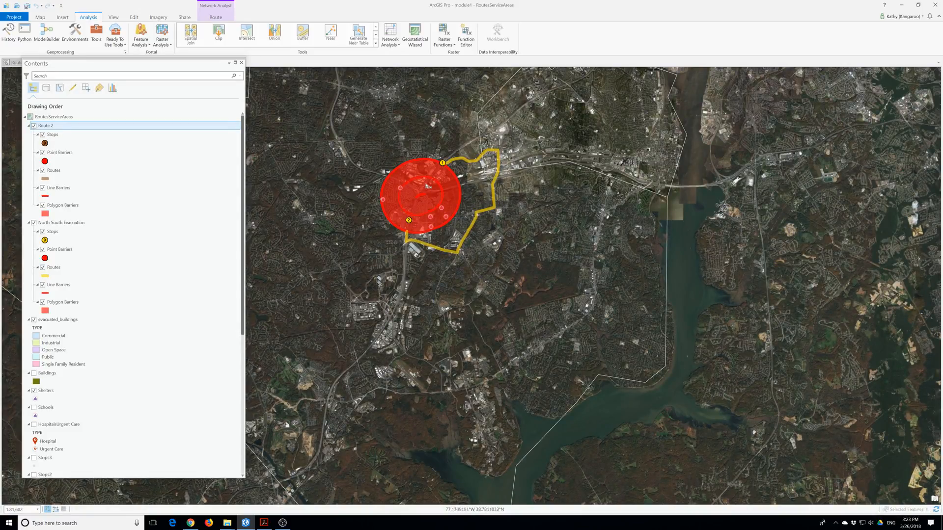
# Rename the Route 2 layer to 'South East evacuation'.
pyautogui.click(52, 127)
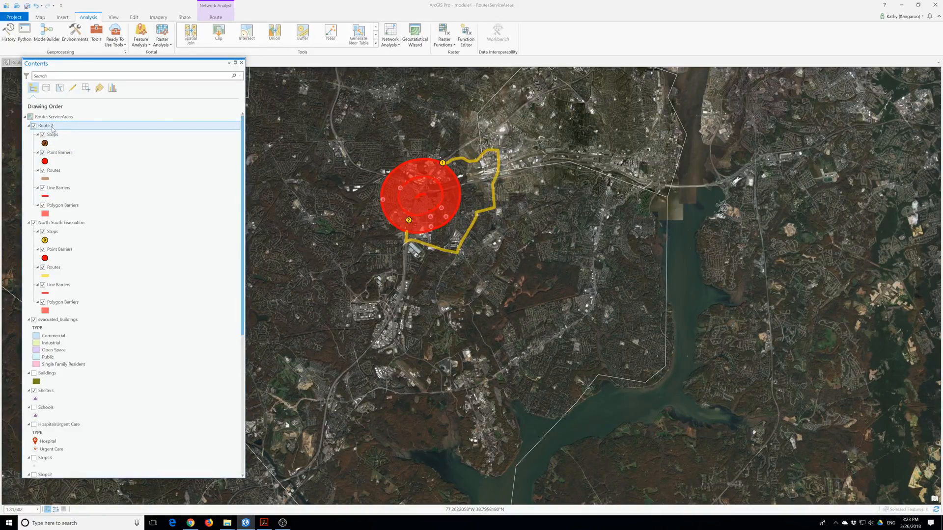
pyautogui.click(51, 127)
pyautogui.write('South East evacuation')
pyautogui.press('Return')
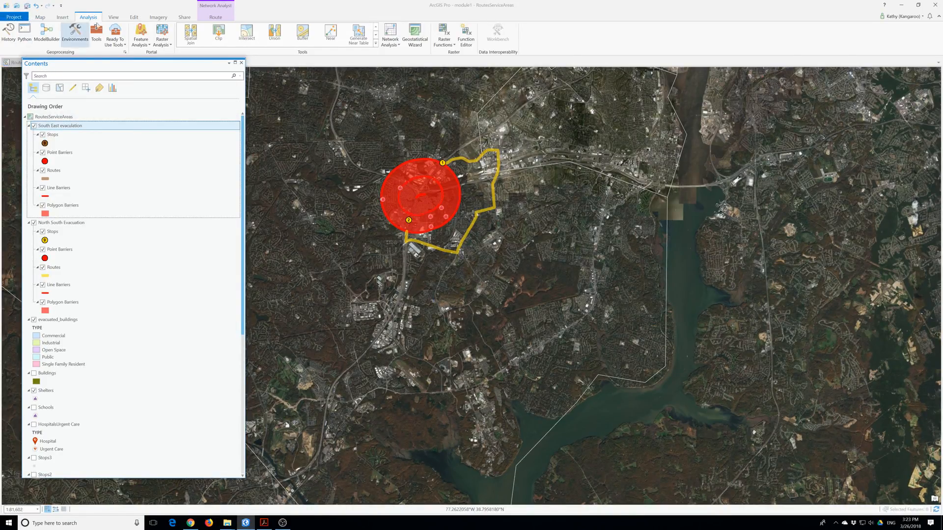
pyautogui.click(216, 18)
# Import the Stops2 points as stops into South East evacuation.
pyautogui.click(40, 39)
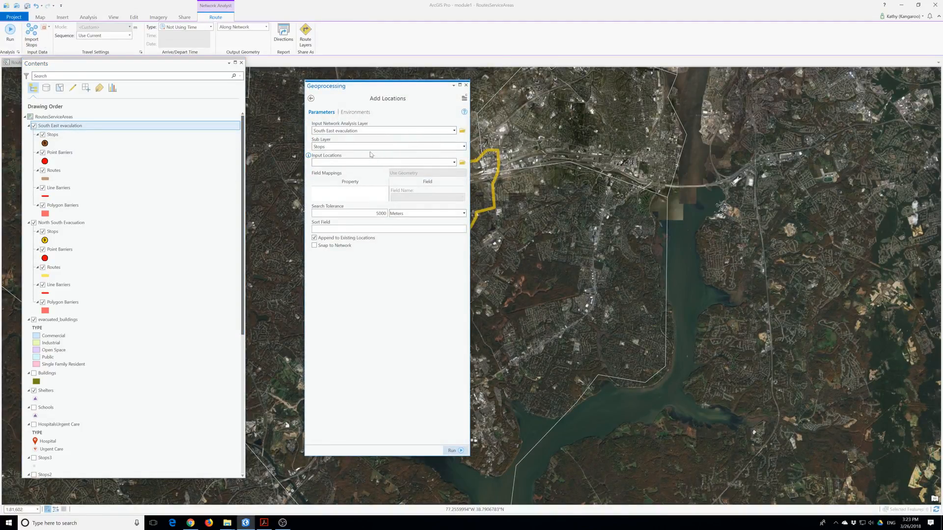
pyautogui.click(454, 162)
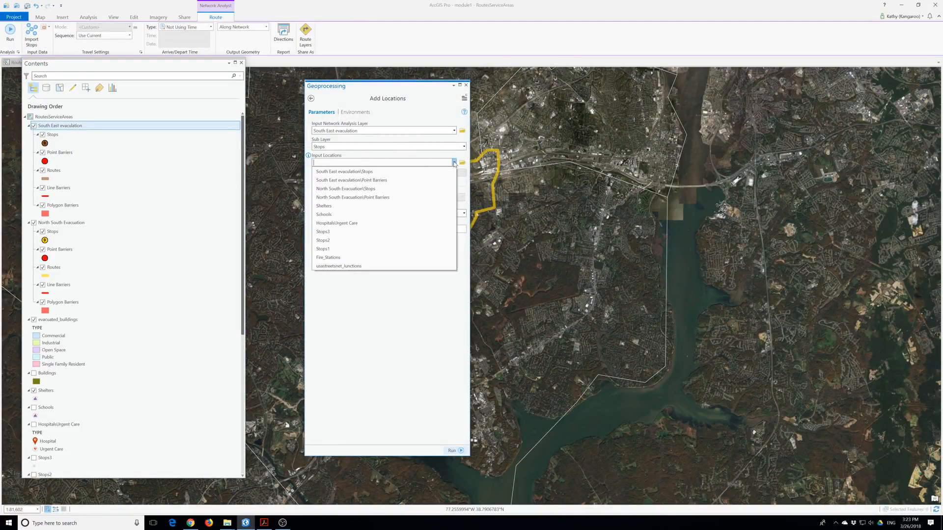
pyautogui.click(352, 241)
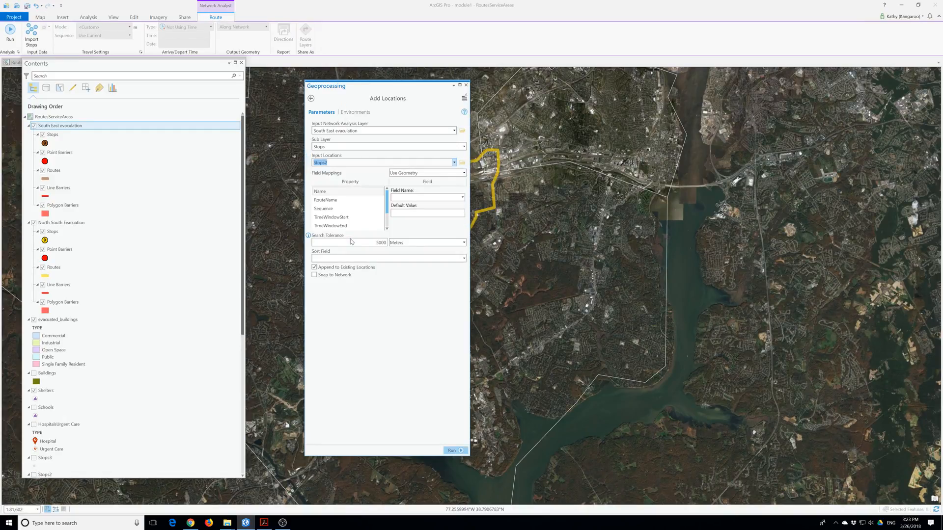
pyautogui.click(453, 451)
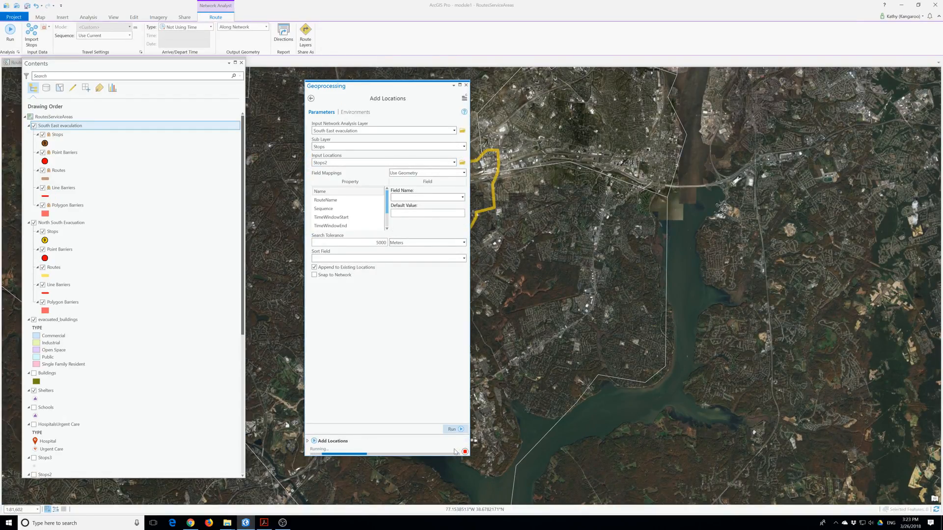
pyautogui.moveTo(455, 450)
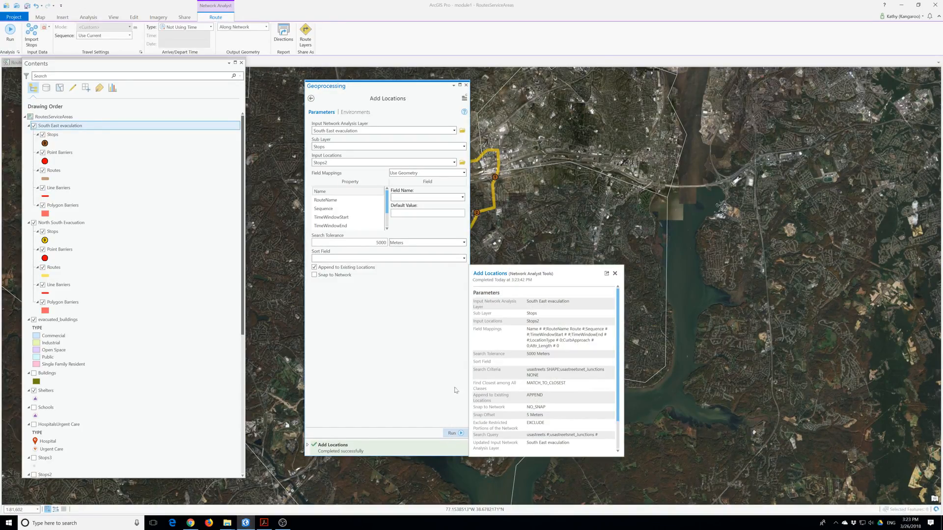
# Solve the South East evacuation route and close the Add Locations pane.
pyautogui.click(8, 38)
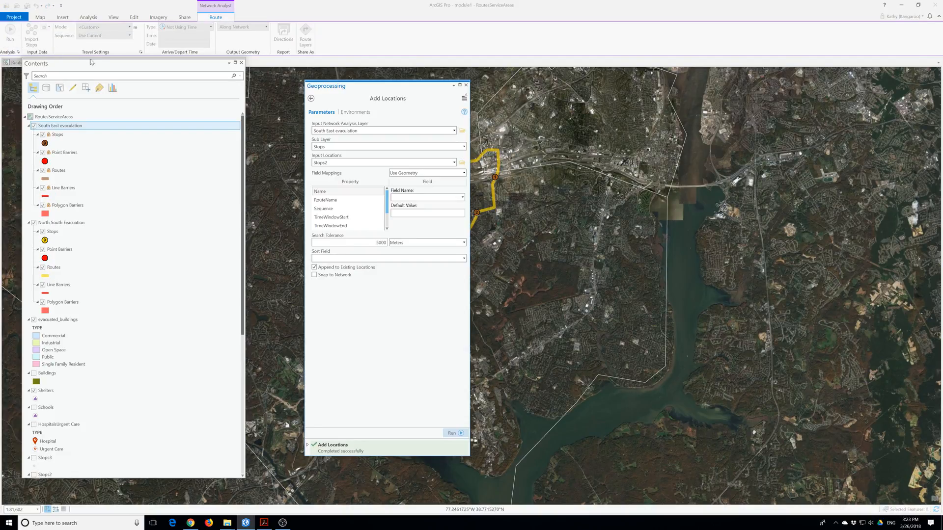
pyautogui.moveTo(381, 91); pyautogui.dragTo(602, 140)
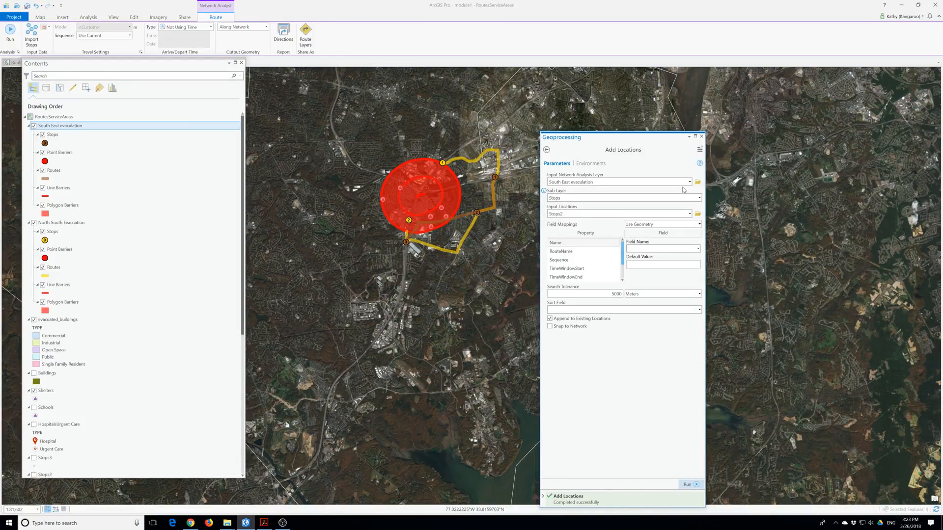
pyautogui.click(701, 136)
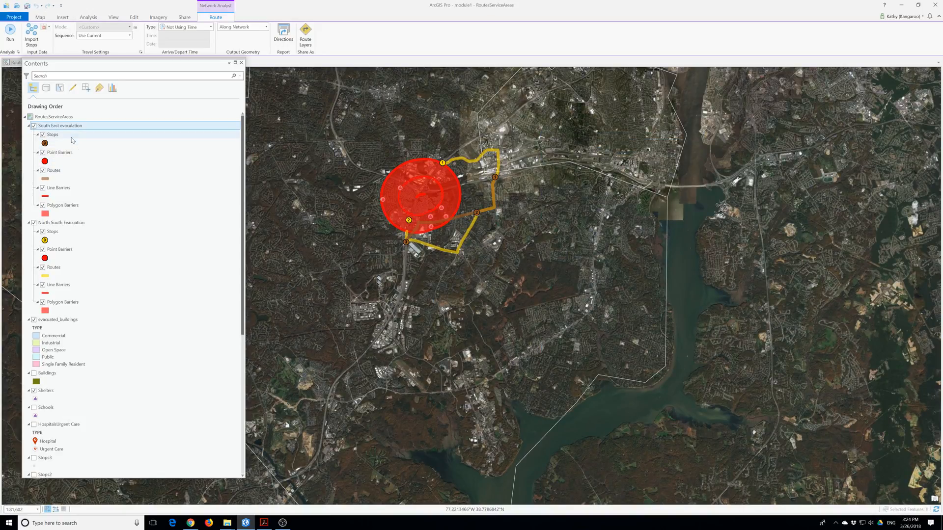
# Open Import Polygon Barriers for South East evacuation with Incident_MultipleRingBuffer as input.
pyautogui.click(45, 28)
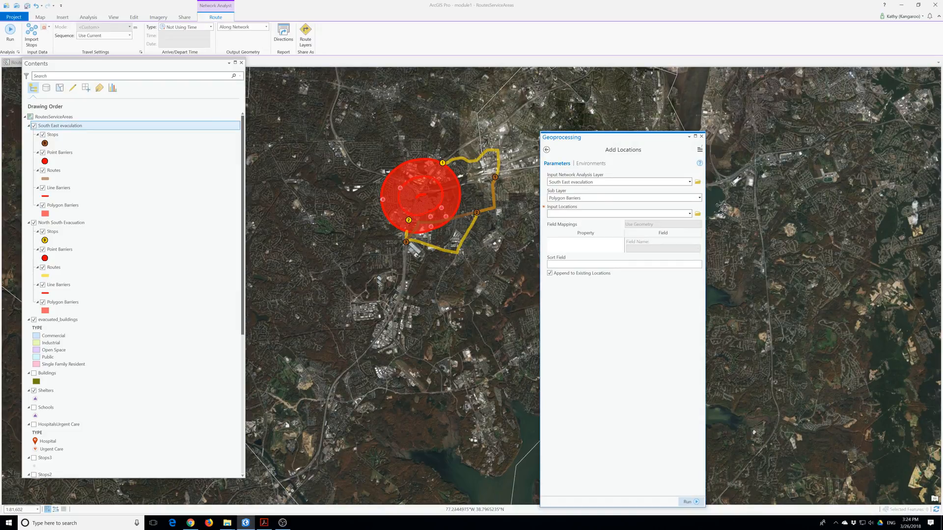
pyautogui.click(701, 137)
pyautogui.click(48, 28)
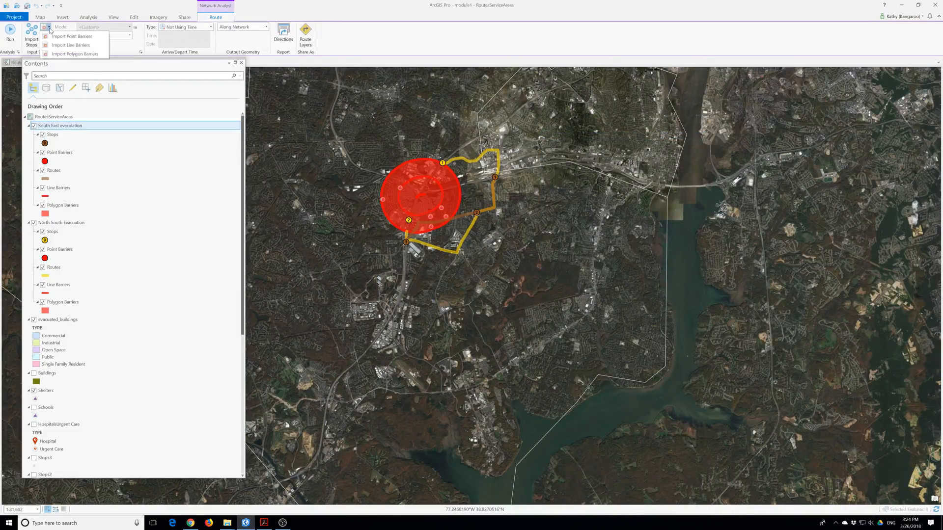
pyautogui.click(78, 56)
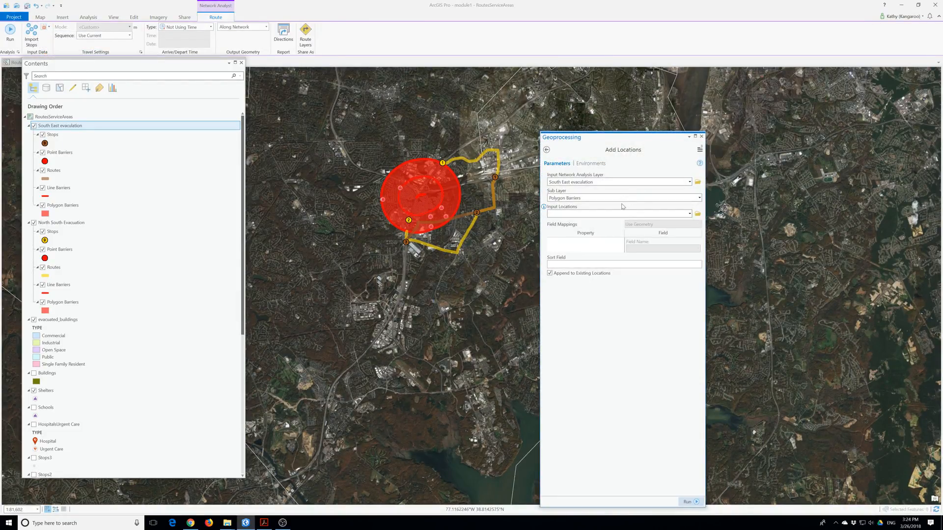
pyautogui.click(689, 214)
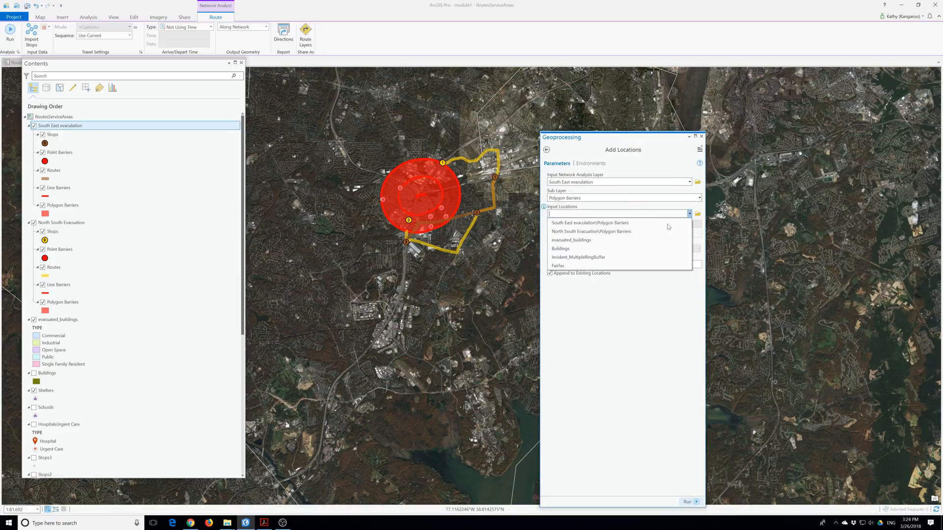
pyautogui.click(589, 257)
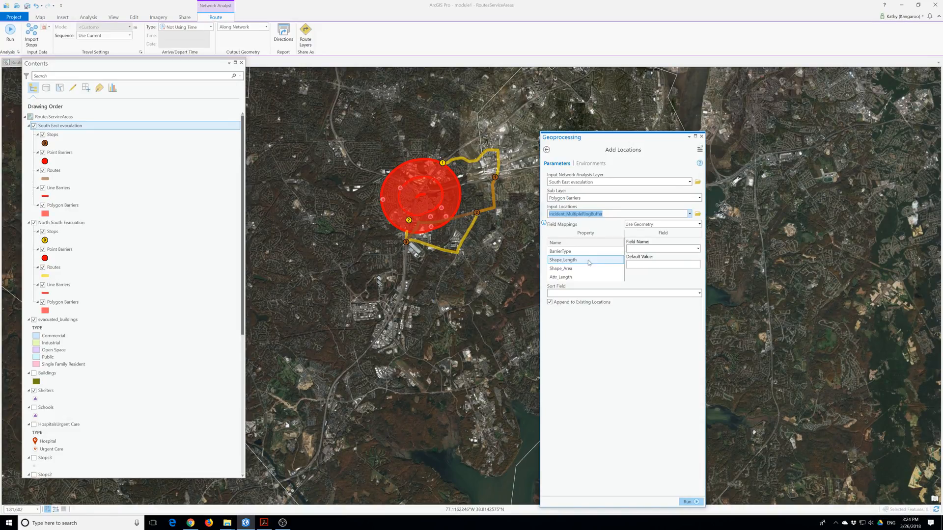
# Map the distance field onto BarrierType, keeping Restriction as the default barrier type.
pyautogui.click(578, 251)
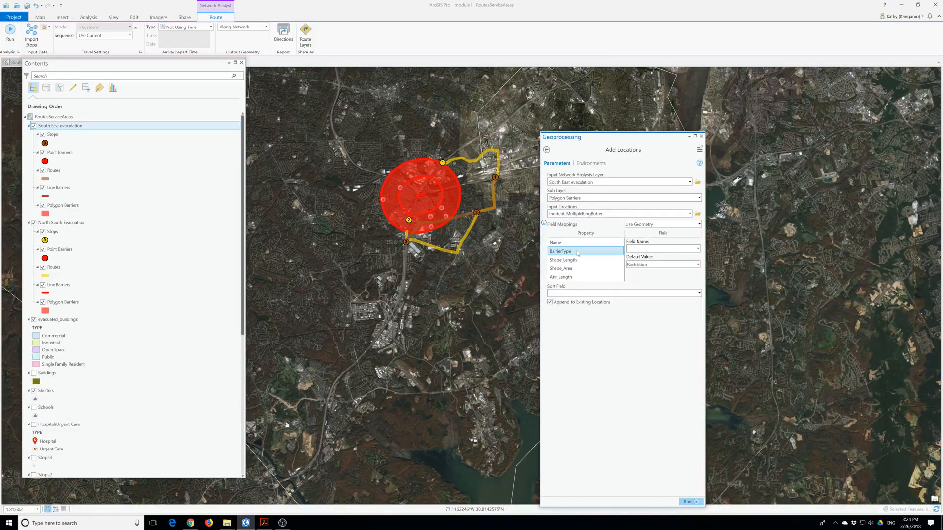
pyautogui.click(697, 249)
pyautogui.click(652, 271)
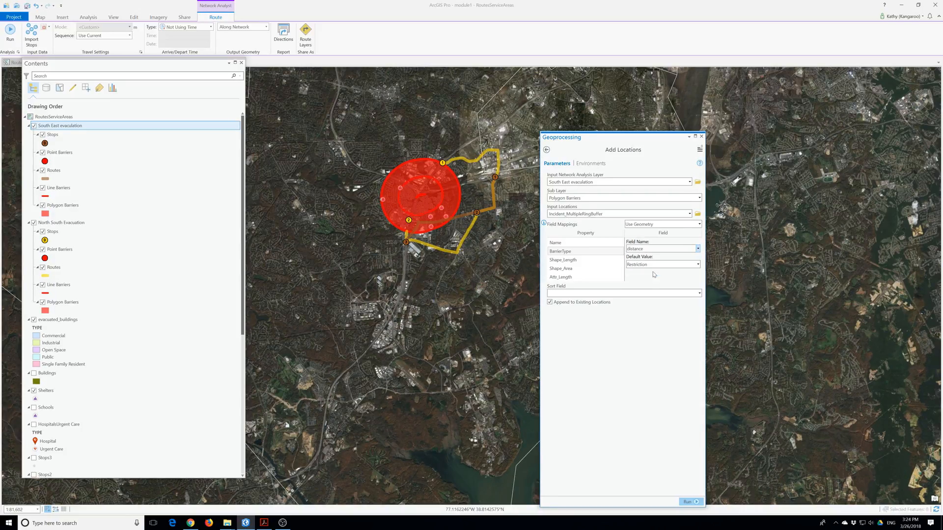
pyautogui.click(683, 267)
pyautogui.click(682, 266)
# Reopen the tool, pick Incident_MultipleRingBuffer again and run it to add the polygon barriers.
pyautogui.click(701, 136)
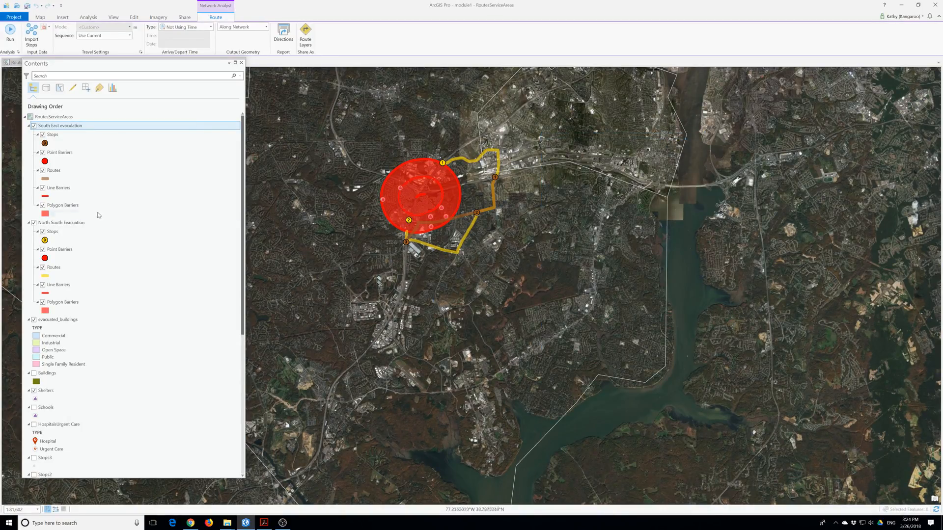
pyautogui.click(47, 31)
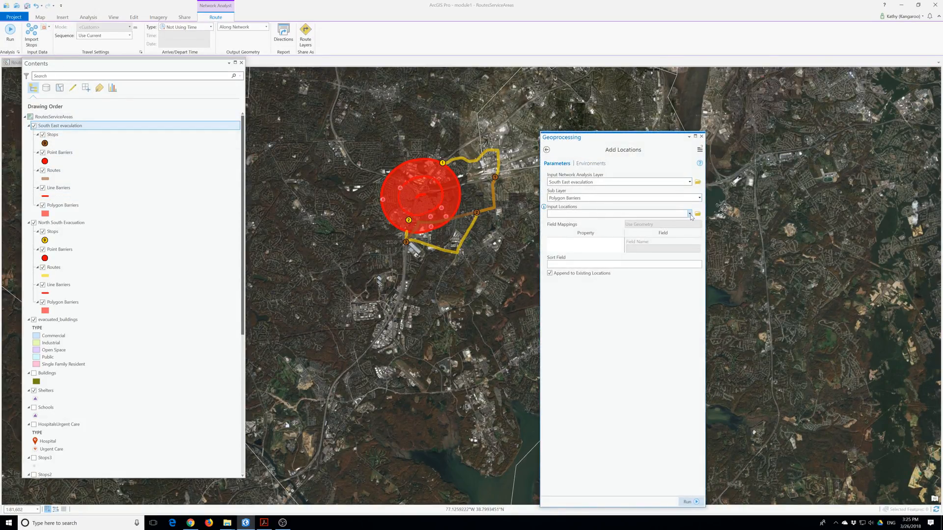
pyautogui.click(690, 215)
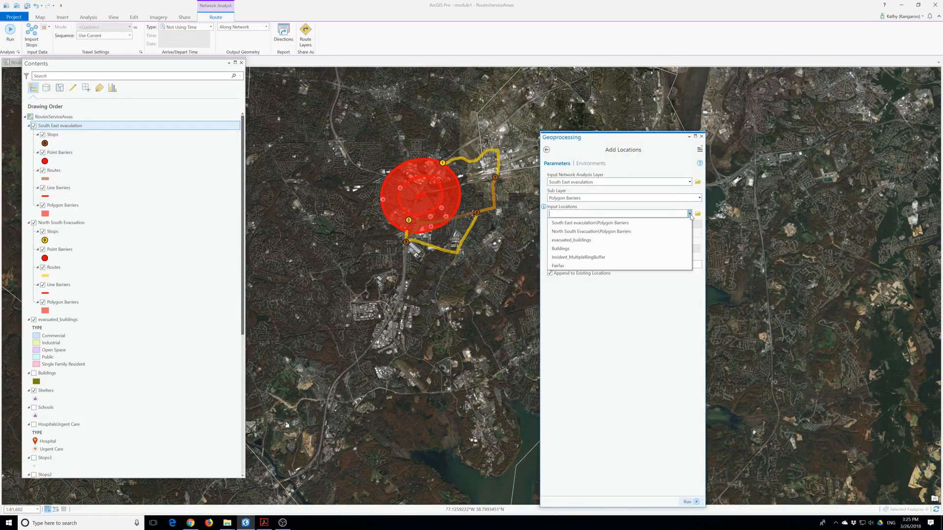
pyautogui.click(584, 260)
pyautogui.click(688, 502)
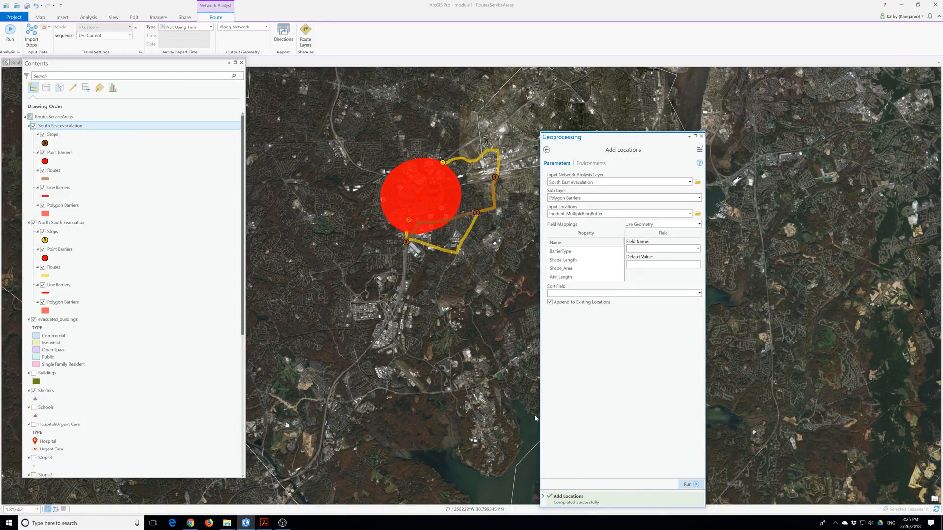
# Make the North South Evacuation polygon barriers hollow with a pink 2.5 pt outline.
pyautogui.scroll(-10, 145, 350)
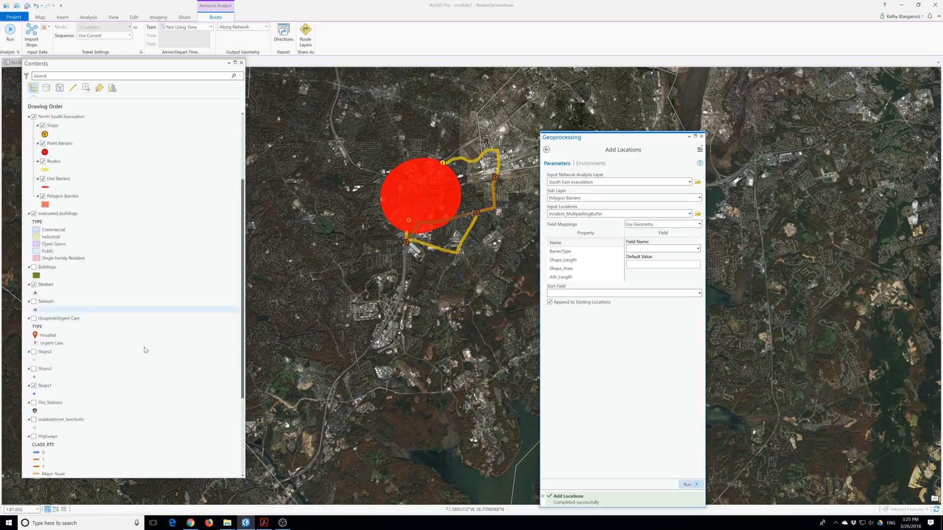
pyautogui.scroll(10, 145, 350)
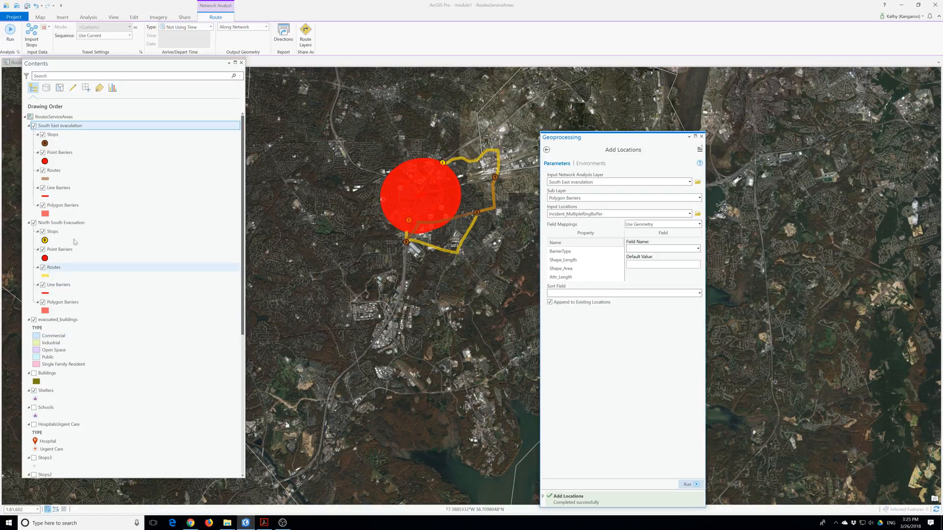
pyautogui.click(45, 311)
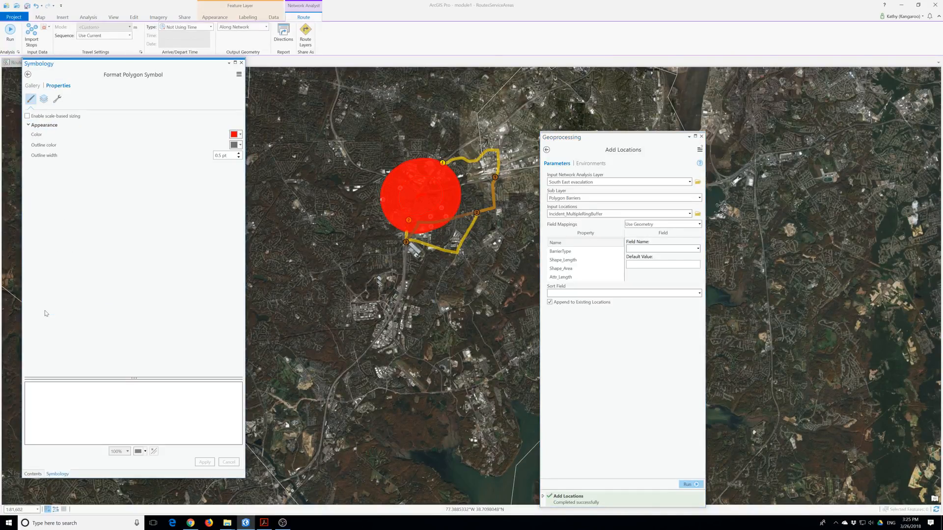
pyautogui.click(240, 134)
pyautogui.click(245, 144)
pyautogui.click(240, 145)
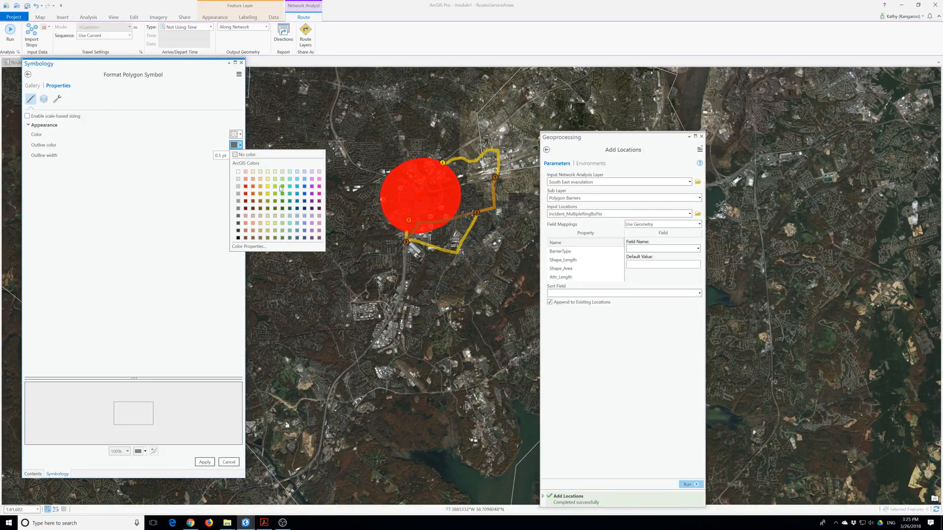
pyautogui.click(319, 180)
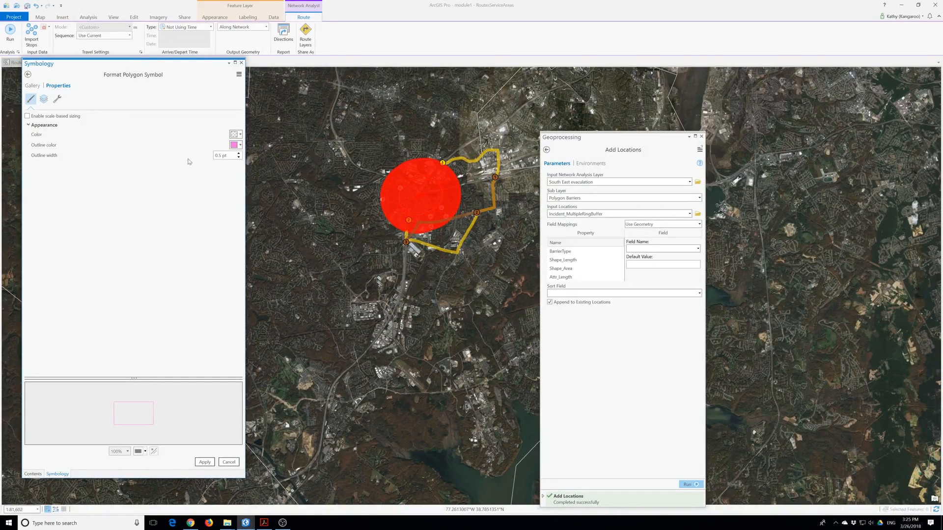
pyautogui.moveTo(222, 155); pyautogui.dragTo(214, 157)
pyautogui.click(239, 153)
pyautogui.click(239, 153)
pyautogui.click(205, 462)
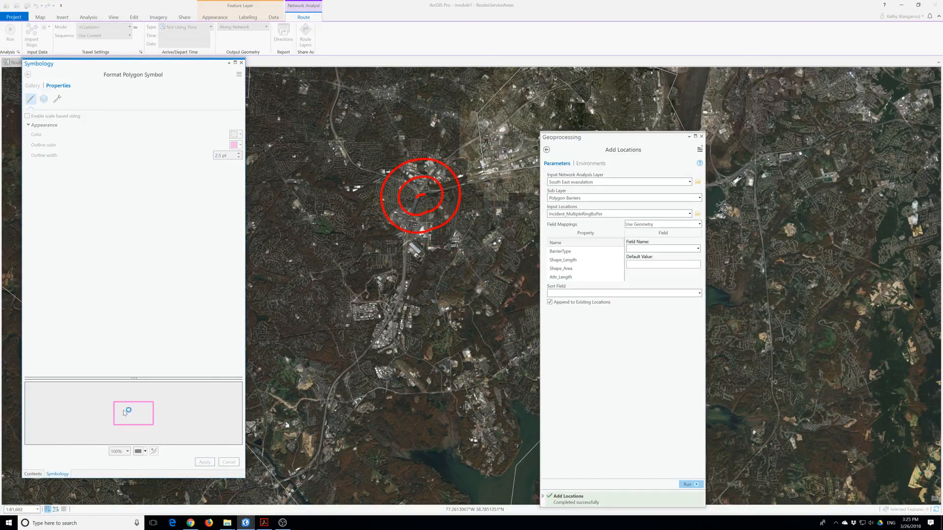
pyautogui.click(241, 62)
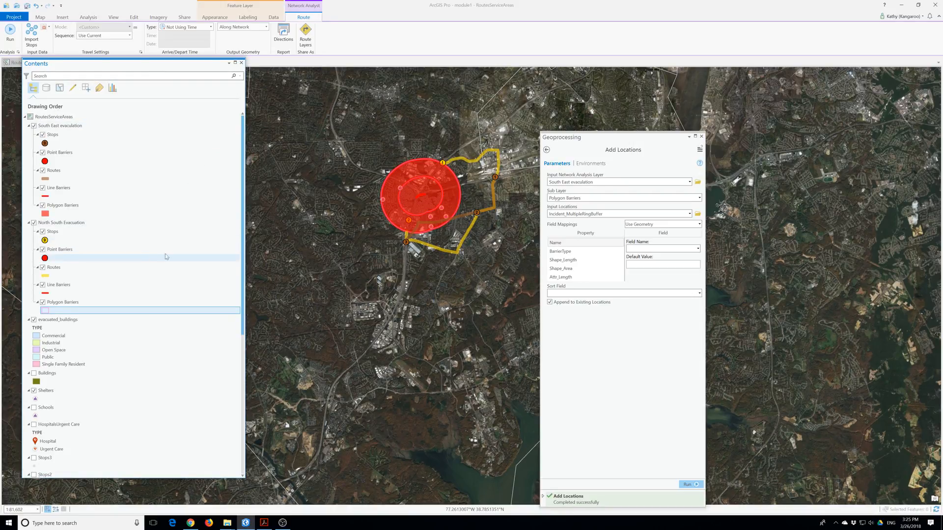
# Give the South East evacuation polygon barriers no fill and a light pink 2.5 pt outline.
pyautogui.click(45, 214)
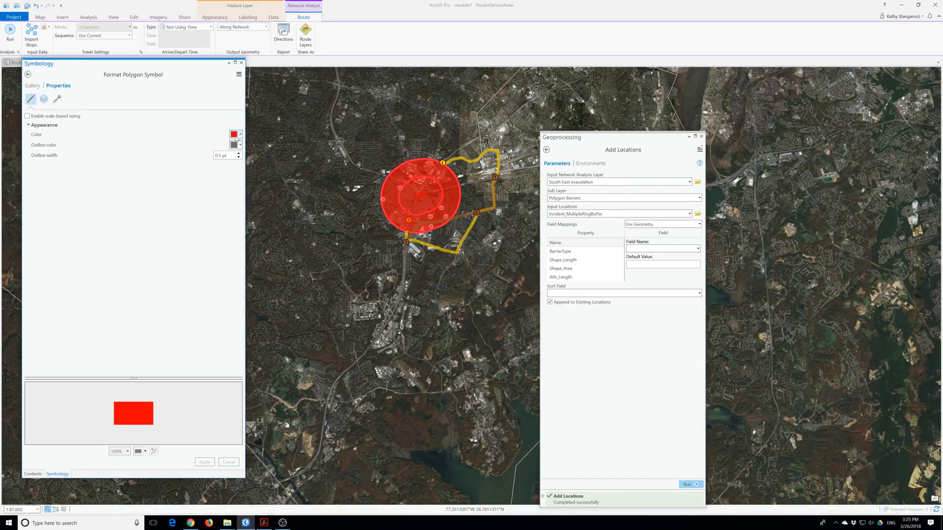
pyautogui.click(241, 135)
pyautogui.click(241, 144)
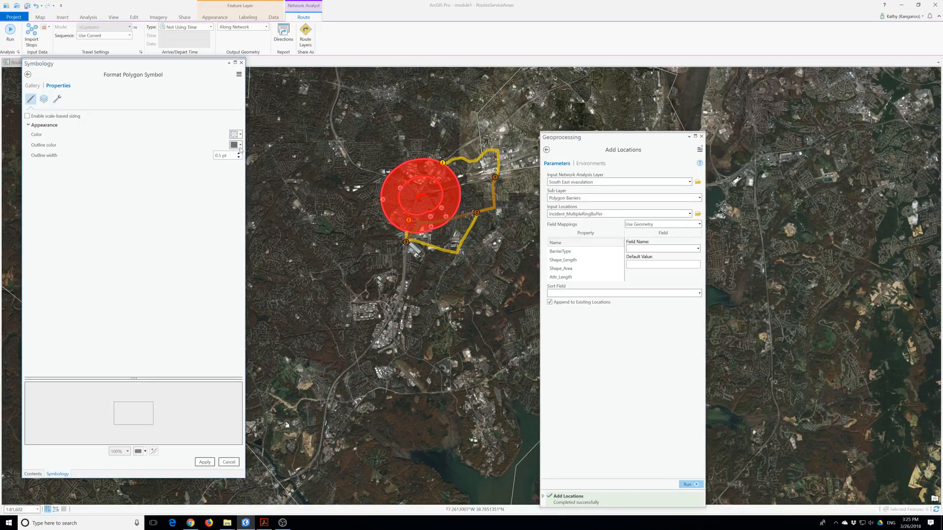
pyautogui.click(241, 146)
pyautogui.click(312, 179)
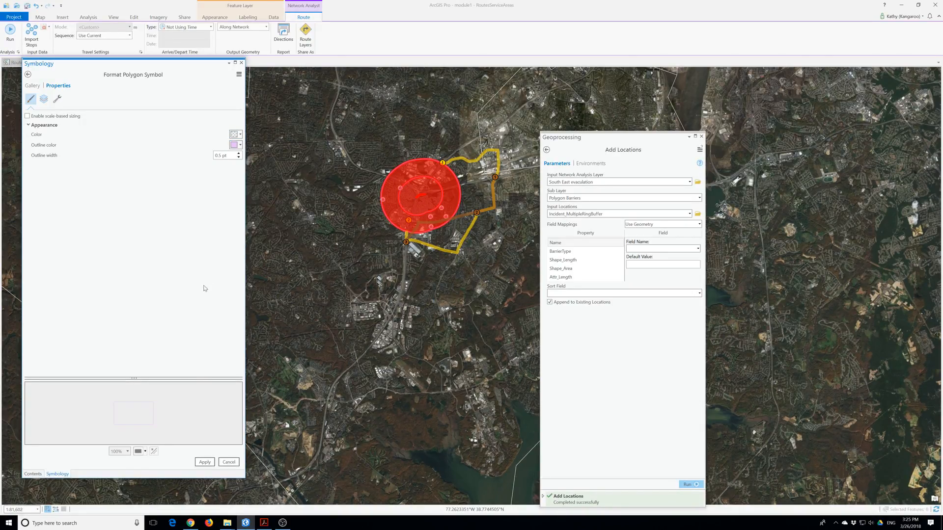
pyautogui.click(238, 153)
pyautogui.click(238, 154)
pyautogui.click(205, 462)
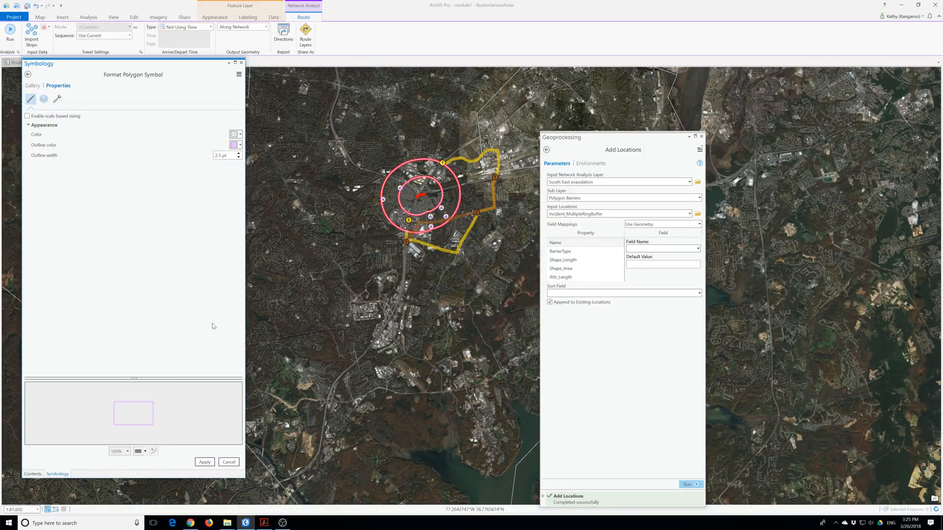
pyautogui.click(241, 63)
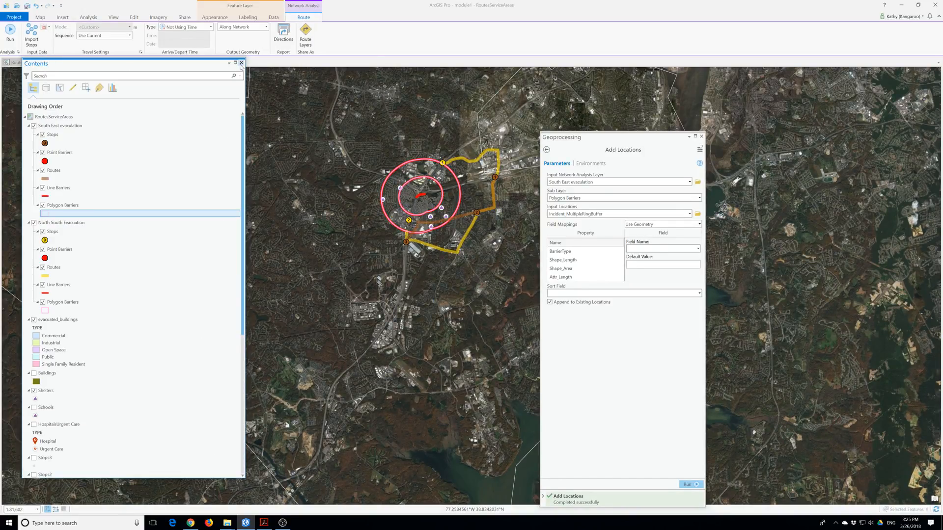
# Confirm the pending symbol changes and rerun Add Locations for the South East evacuation barriers.
pyautogui.click(226, 249)
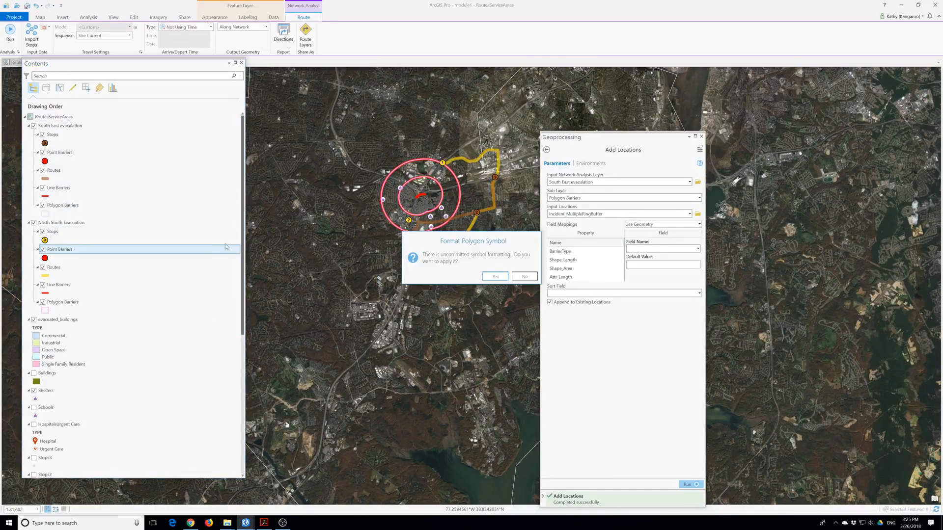
pyautogui.click(496, 276)
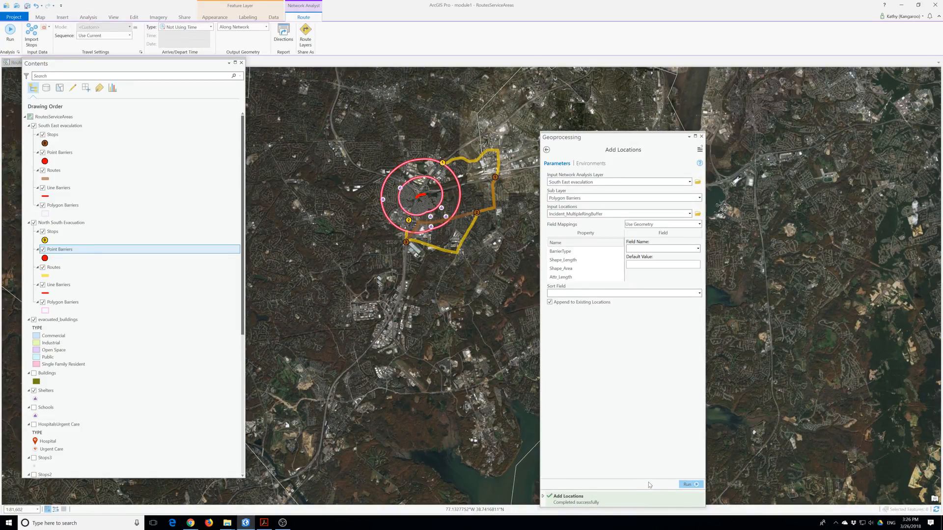
pyautogui.click(687, 484)
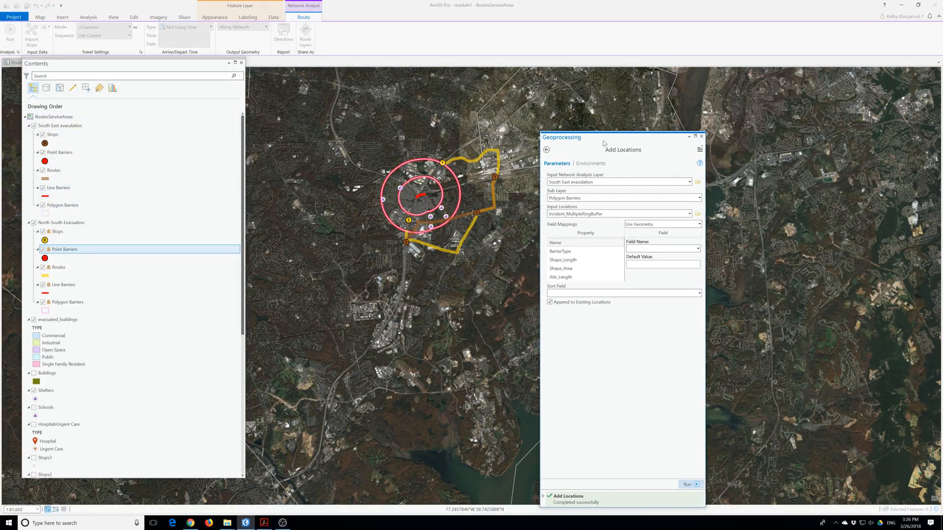
pyautogui.click(701, 137)
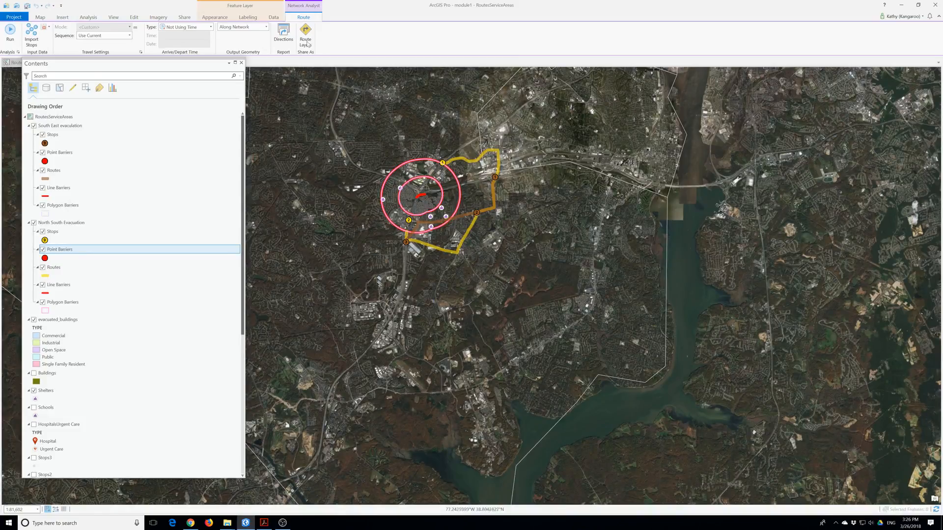
# Add a new Route network analysis layer to the map.
pyautogui.click(84, 18)
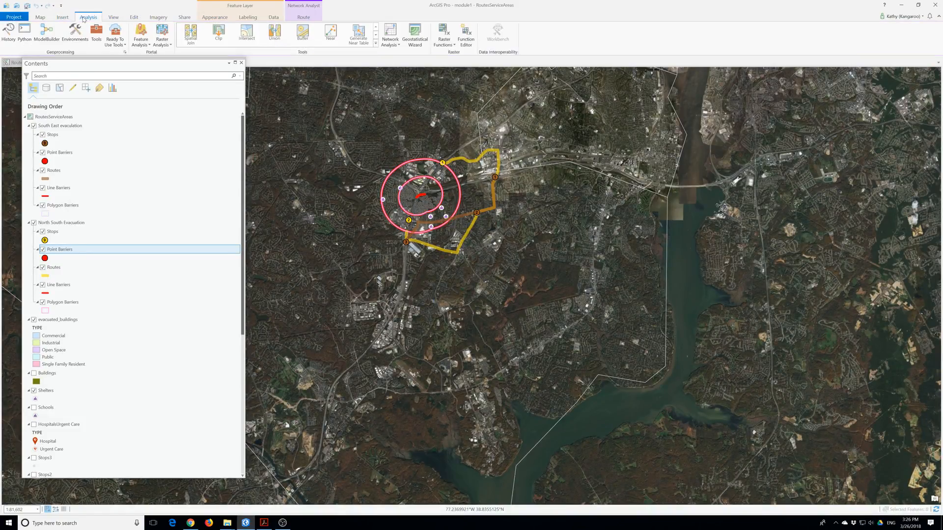
pyautogui.click(391, 41)
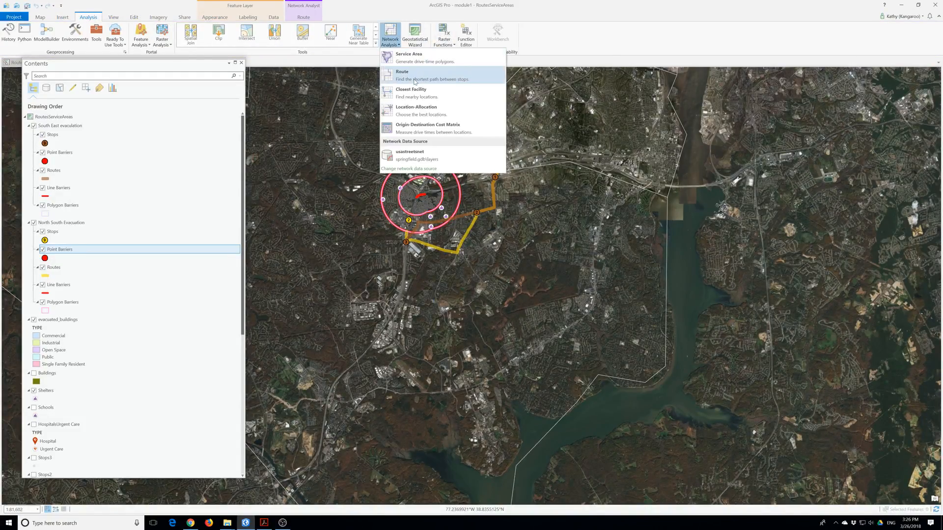
pyautogui.click(407, 55)
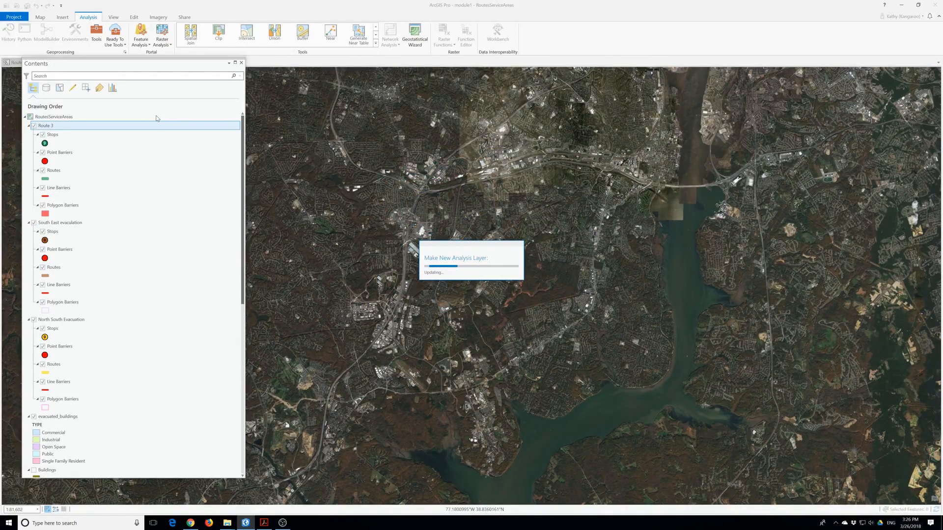
# Rename the new Route 3 layer to 'South West Evacuation'.
pyautogui.click(45, 127)
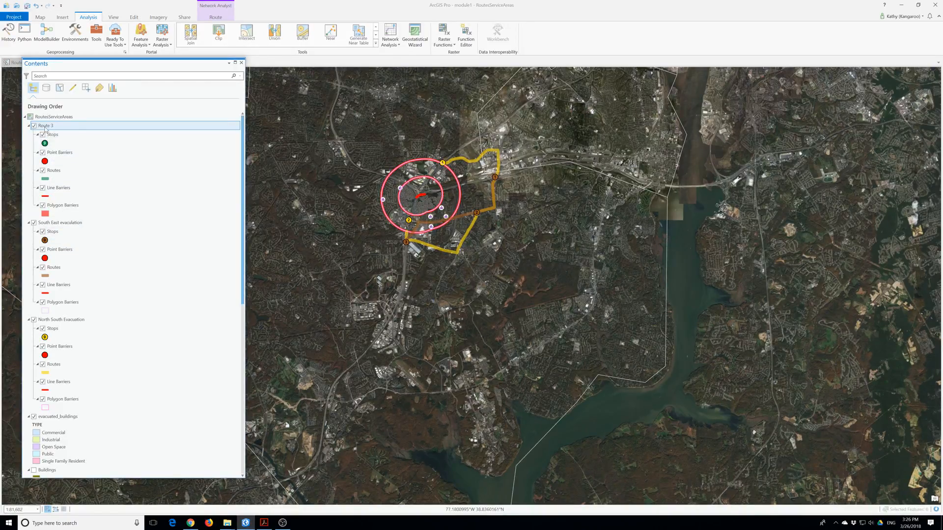
pyautogui.click(55, 127)
pyautogui.hotkey('ctrl', 'a')
pyautogui.write('S')
pyautogui.write('outh West Evacuation')
pyautogui.press('Return')
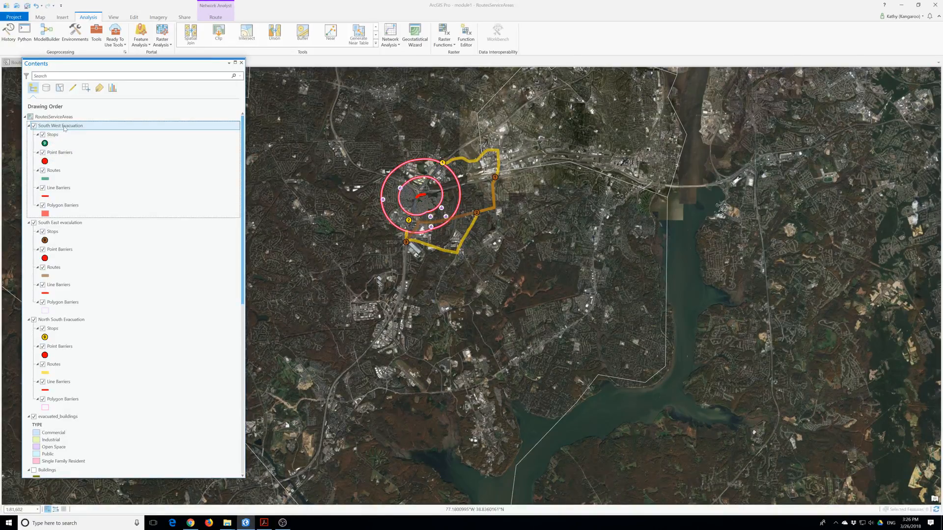
pyautogui.click(220, 18)
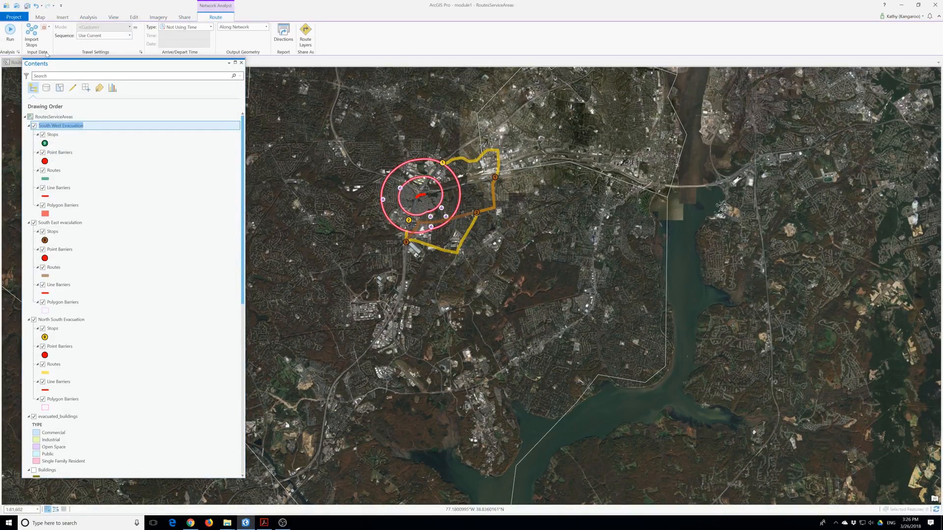
pyautogui.click(32, 35)
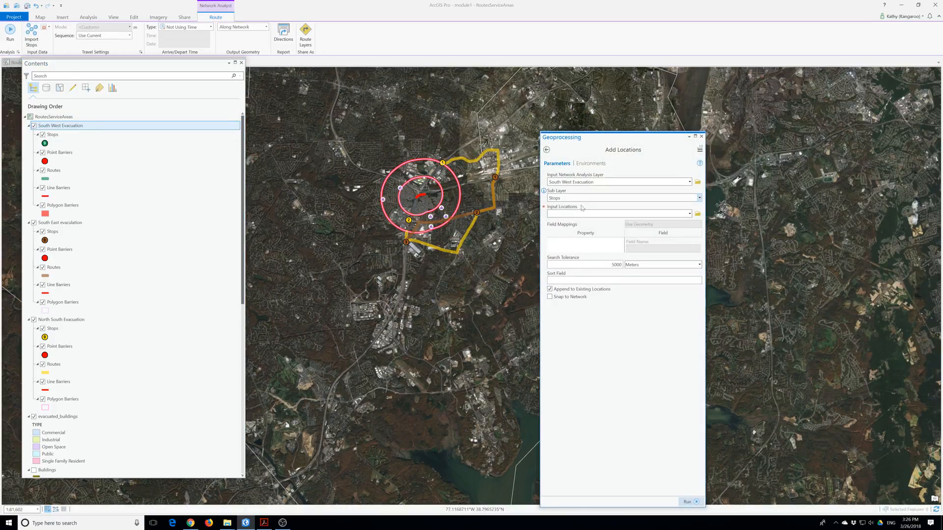
pyautogui.click(689, 213)
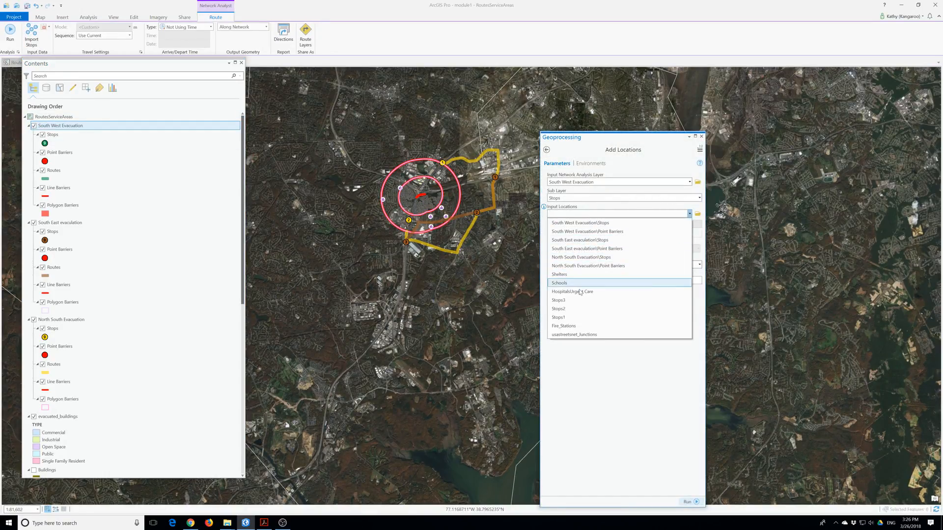
pyautogui.click(589, 307)
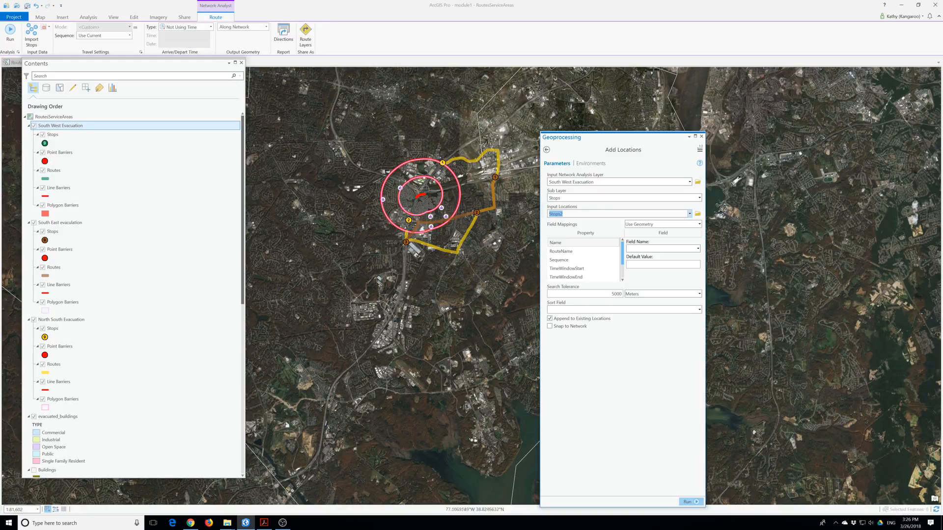
pyautogui.moveTo(598, 136); pyautogui.dragTo(526, 99)
pyautogui.click(623, 464)
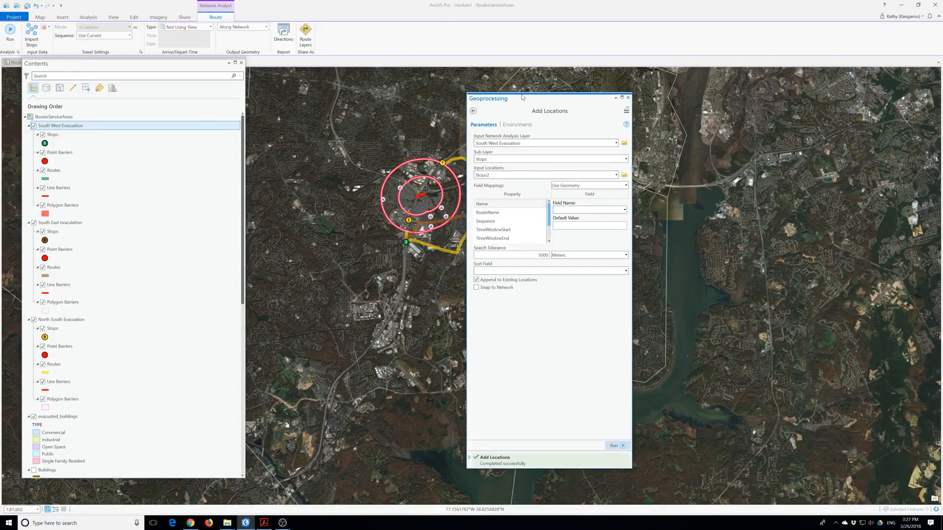
pyautogui.click(627, 98)
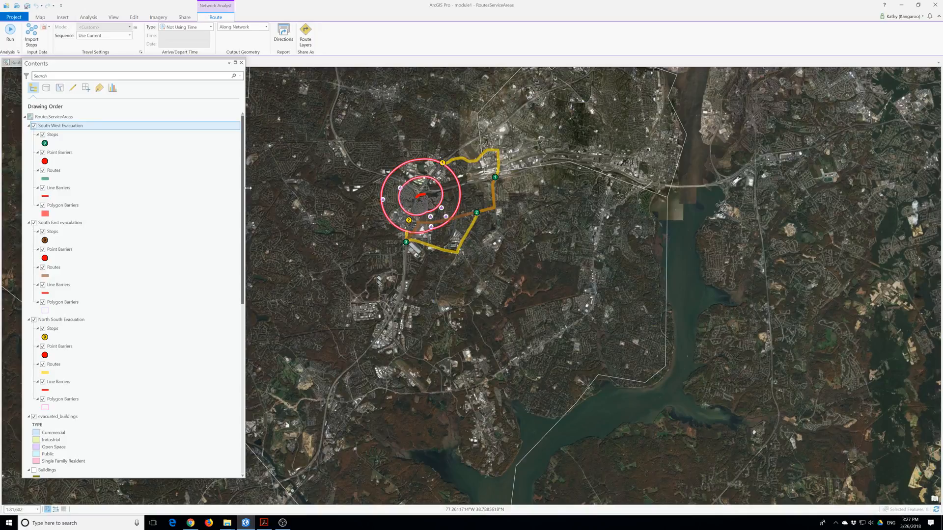
pyautogui.click(34, 125)
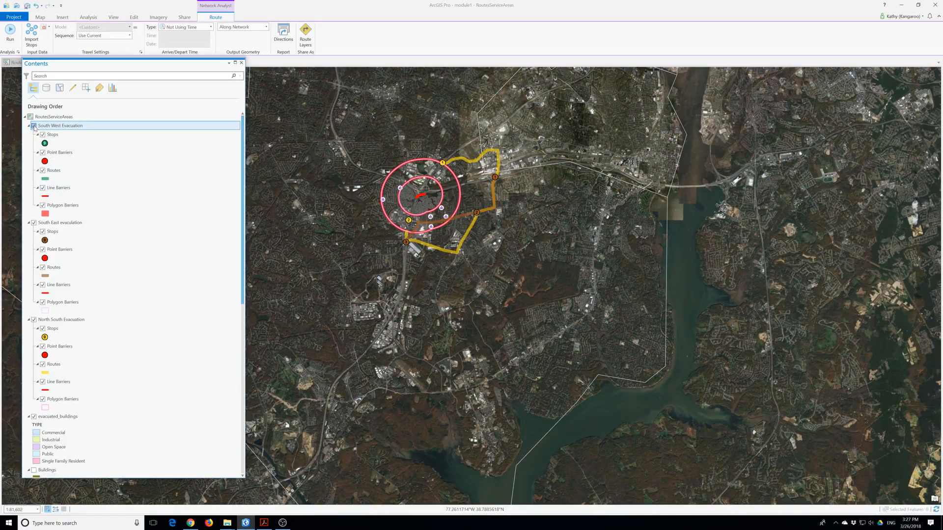
# Import Incident_MultipleRingBuffer as polygon barriers for the South West Evacuation route.
pyautogui.click(34, 126)
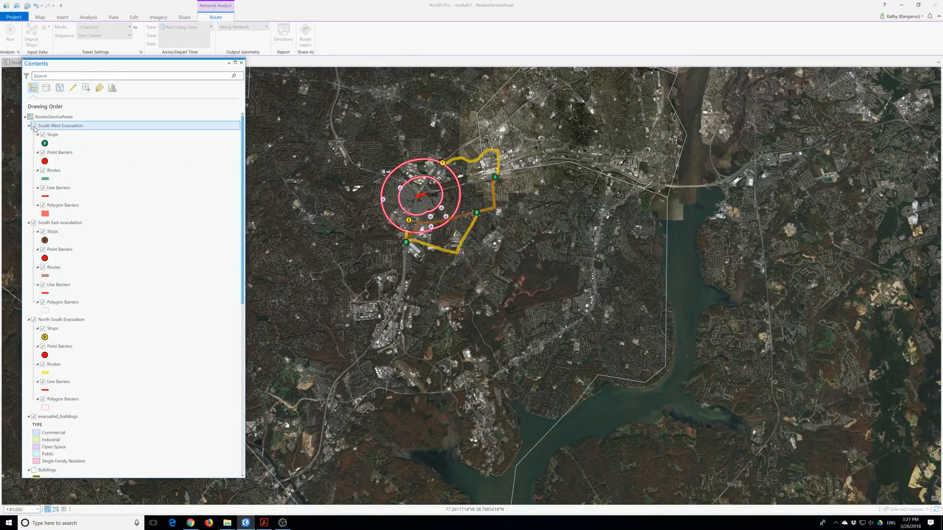
pyautogui.click(43, 27)
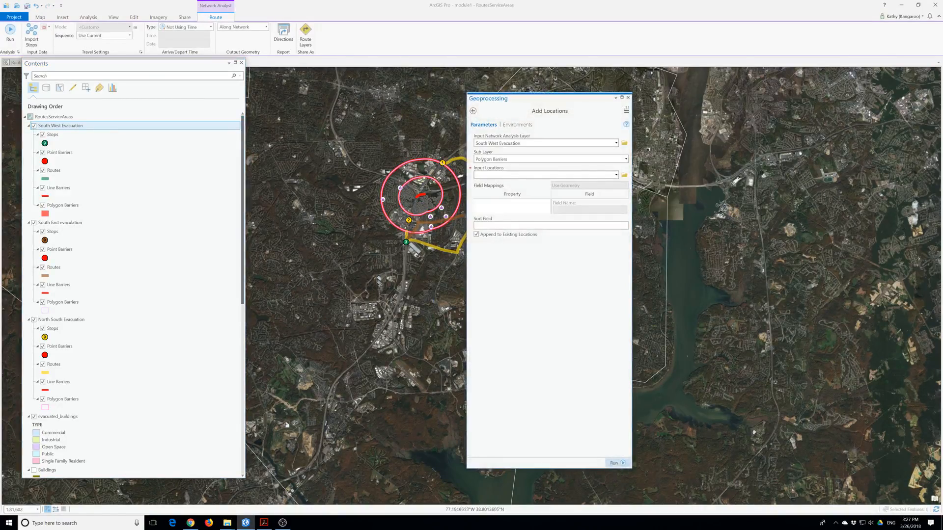
pyautogui.click(615, 175)
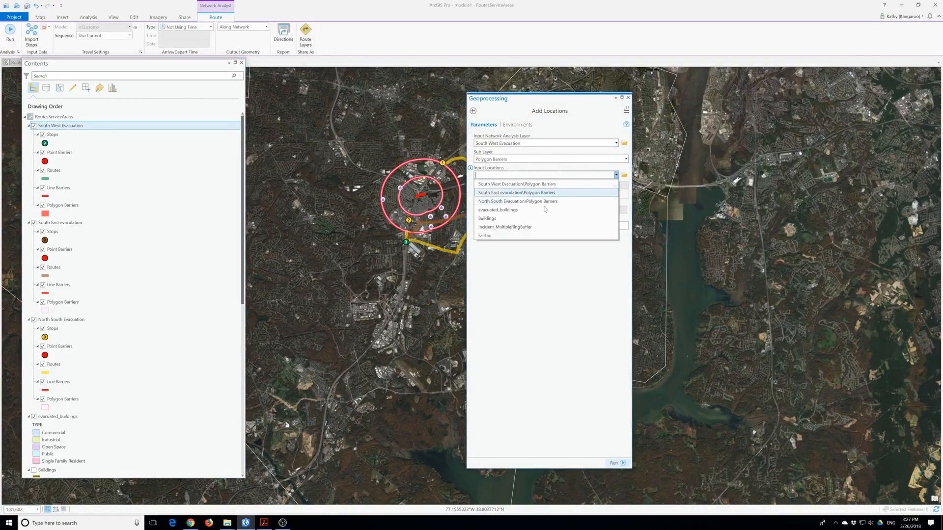
pyautogui.click(505, 228)
pyautogui.click(616, 463)
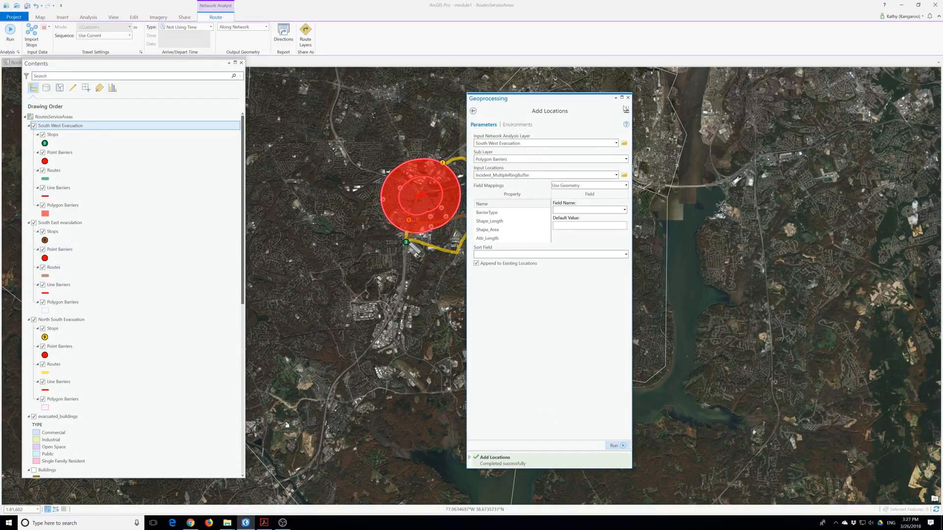
pyautogui.click(628, 98)
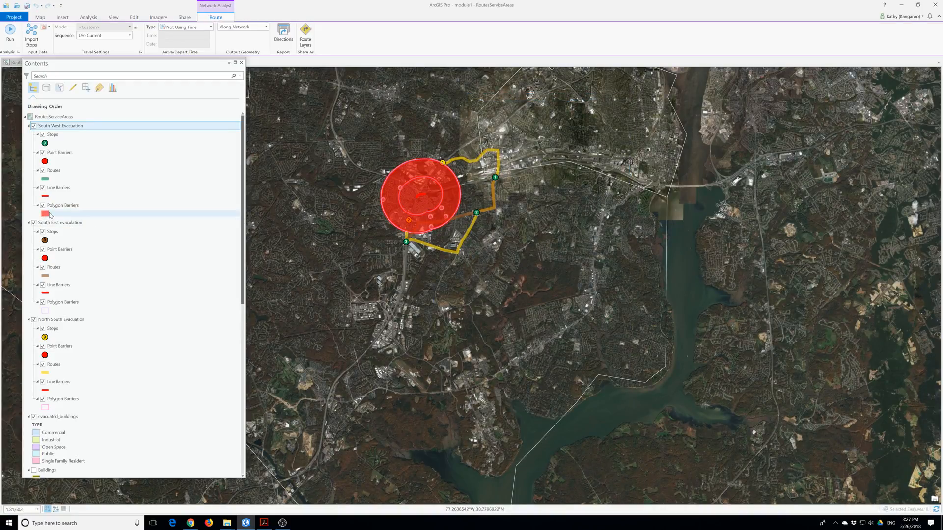
pyautogui.click(123, 214)
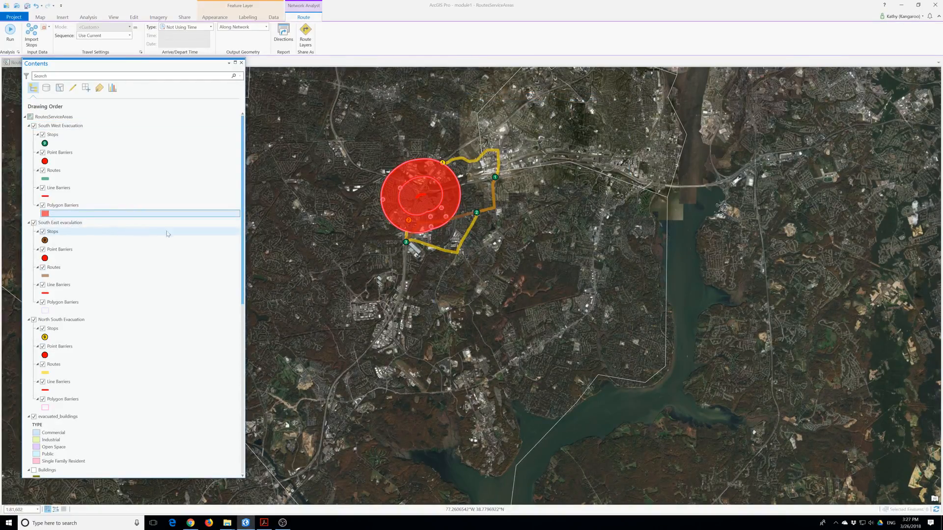
# Set the South West Evacuation Polygon Barriers fill to No color and apply it.
pyautogui.click(43, 214)
pyautogui.click(240, 136)
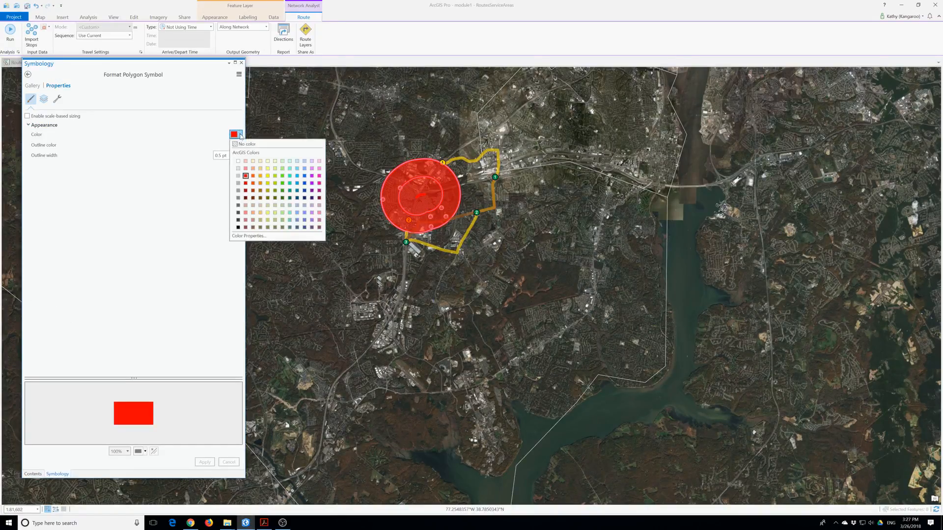
pyautogui.click(246, 144)
pyautogui.click(204, 462)
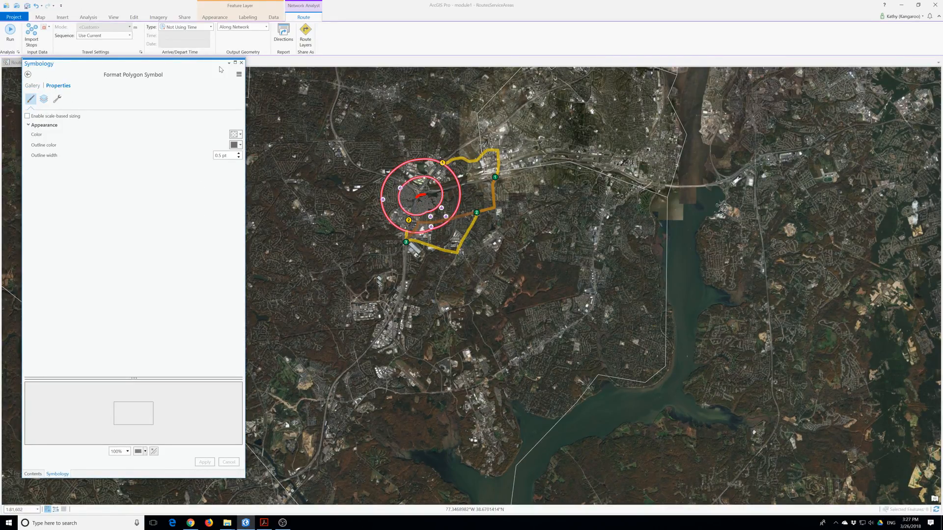
pyautogui.click(241, 63)
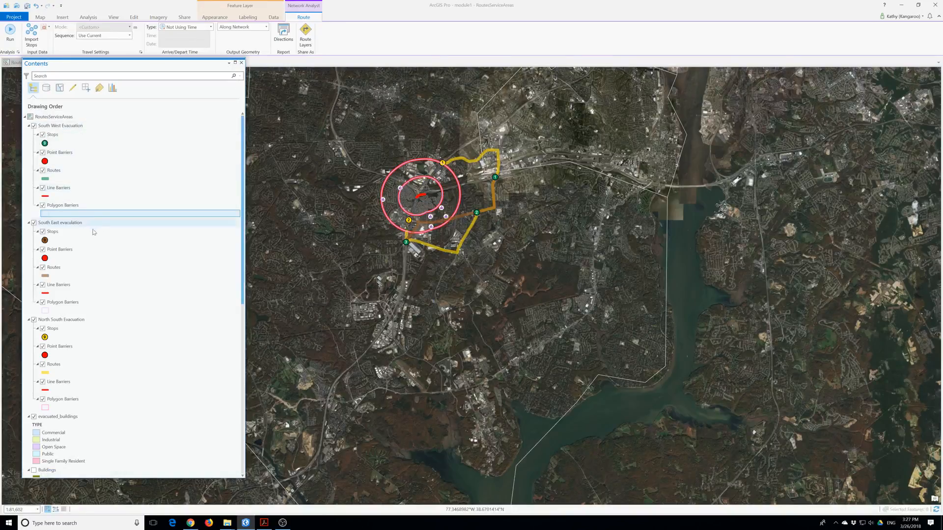
# Edit the South East evacuation layer name, then start importing stops into North South Evacuation.
pyautogui.rightClick(55, 224)
pyautogui.click(51, 225)
pyautogui.doubleClick(50, 223)
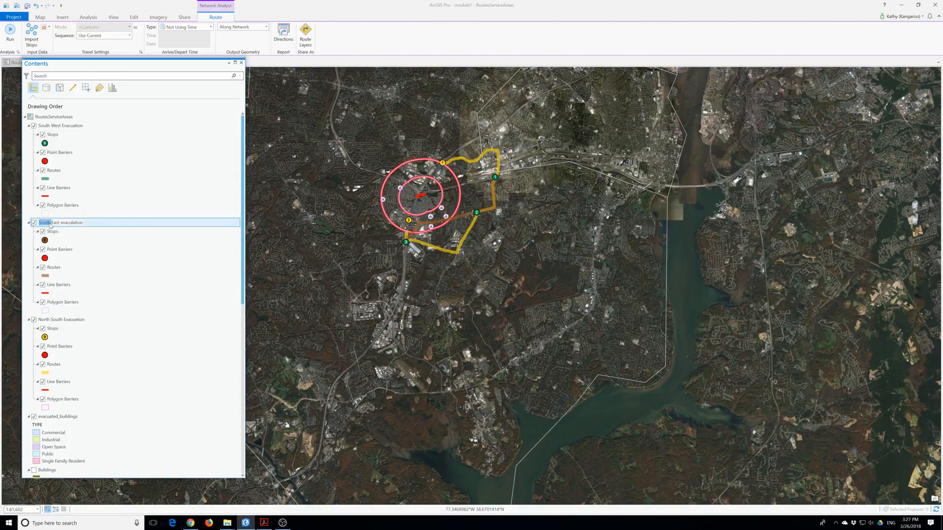
pyautogui.scroll(-3, 50, 225)
pyautogui.scroll(3, 50, 226)
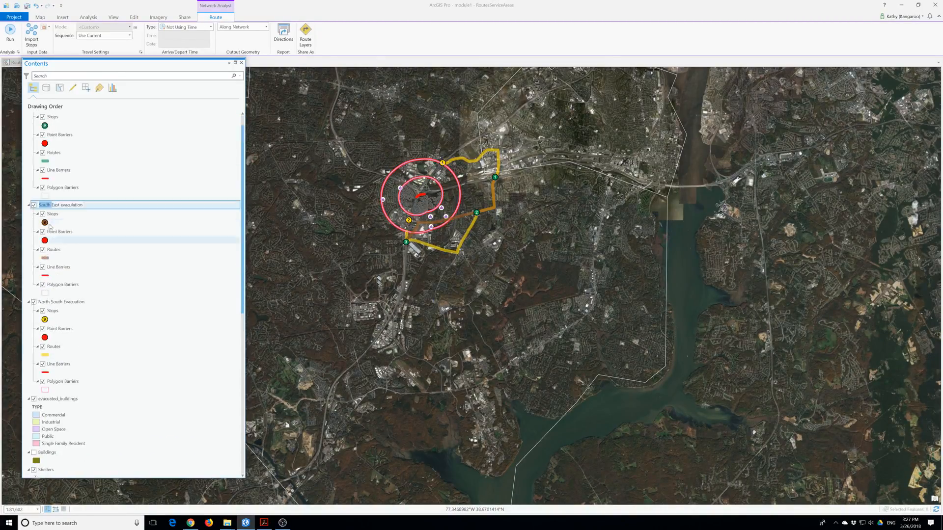
pyautogui.click(60, 222)
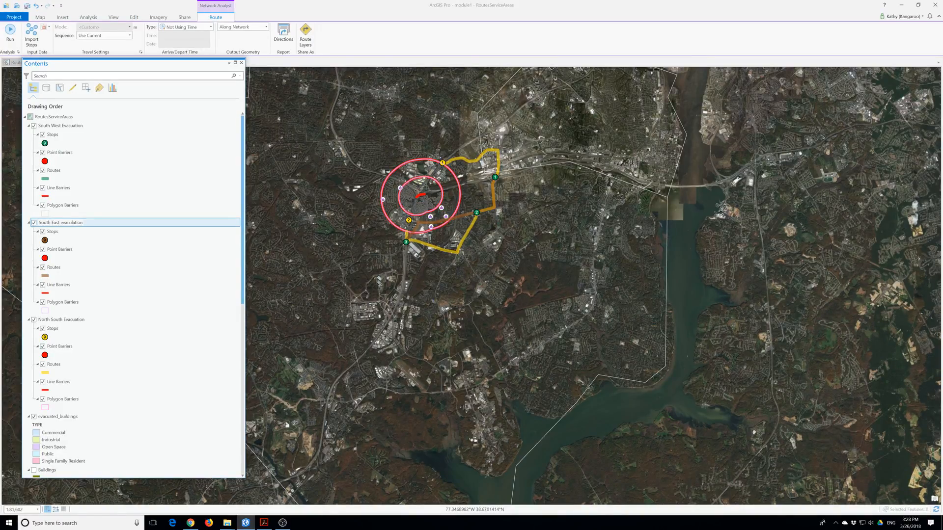
pyautogui.click(57, 225)
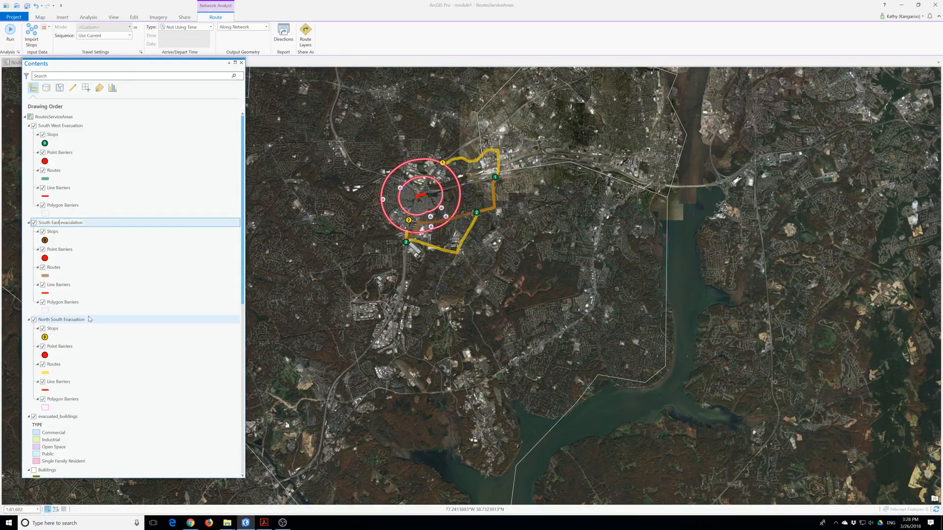
pyautogui.click(72, 322)
pyautogui.click(31, 33)
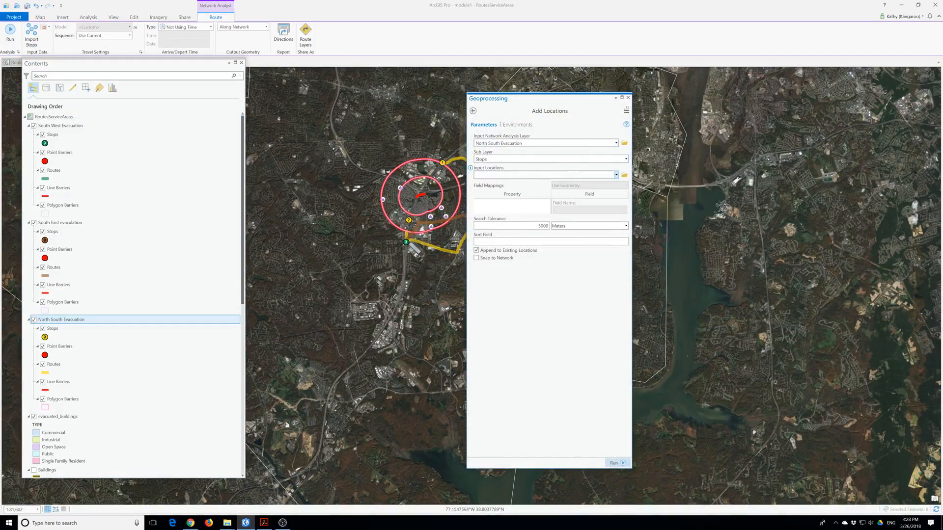
# Load Stops1 as the stops for North South Evacuation.
pyautogui.click(615, 175)
pyautogui.click(490, 284)
pyautogui.click(619, 463)
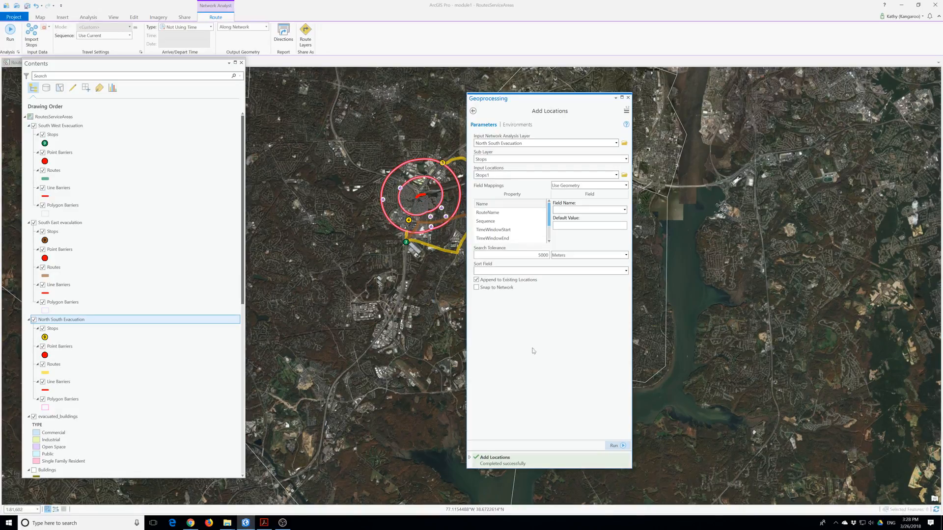
pyautogui.click(628, 98)
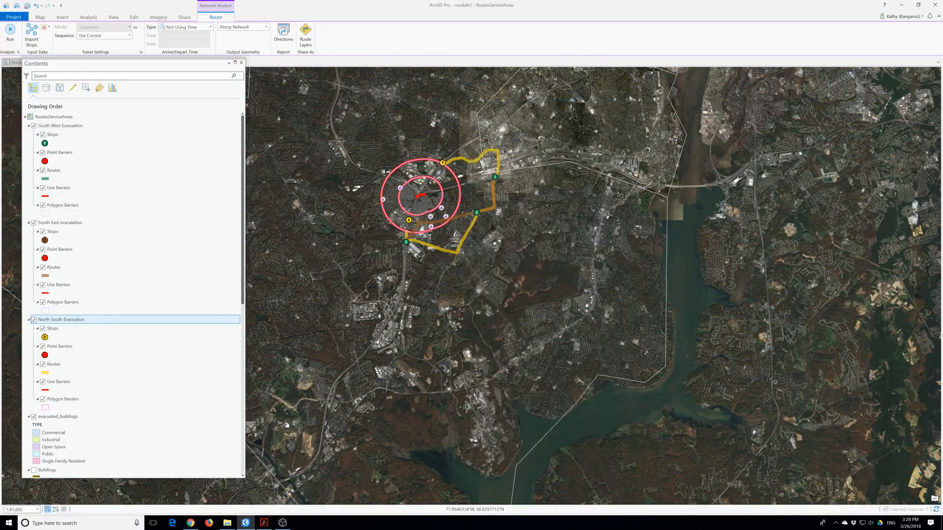
# Load Stops2 as the stops for South East evacuation.
pyautogui.click(56, 222)
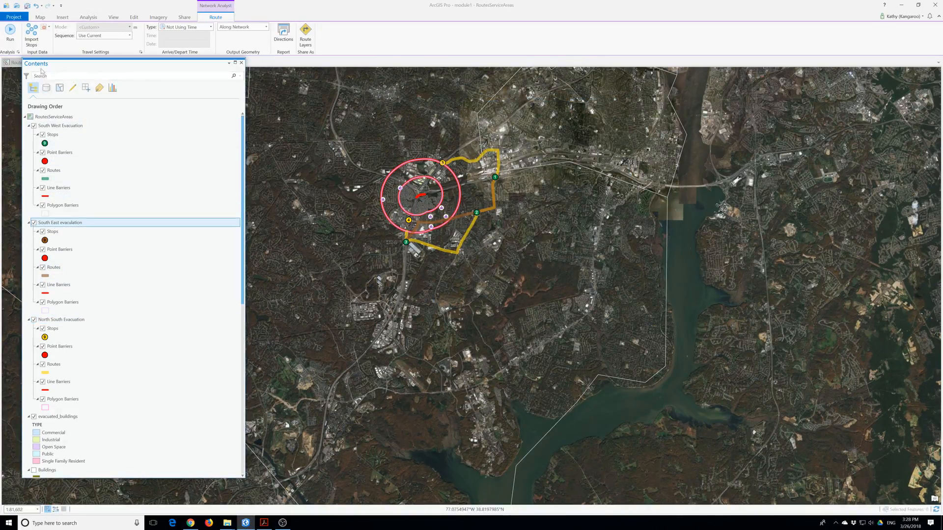
pyautogui.click(31, 32)
pyautogui.click(615, 175)
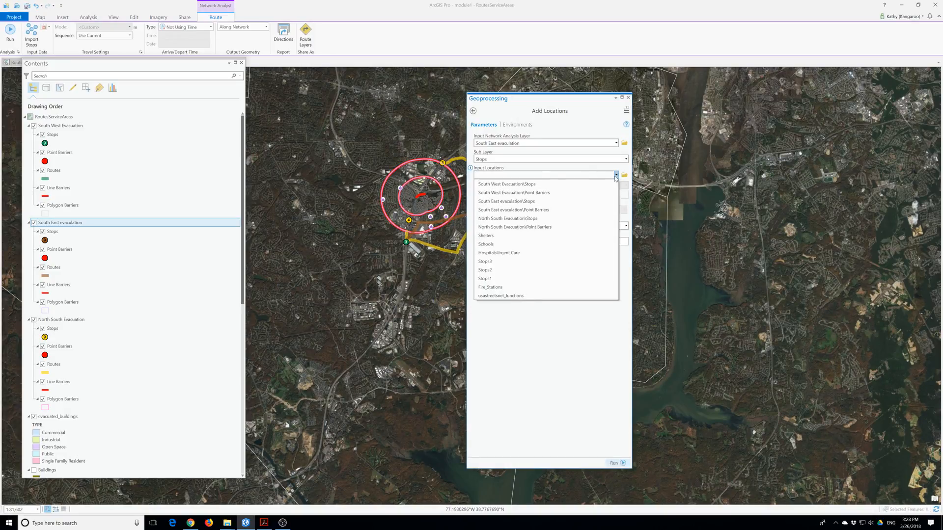
pyautogui.click(485, 270)
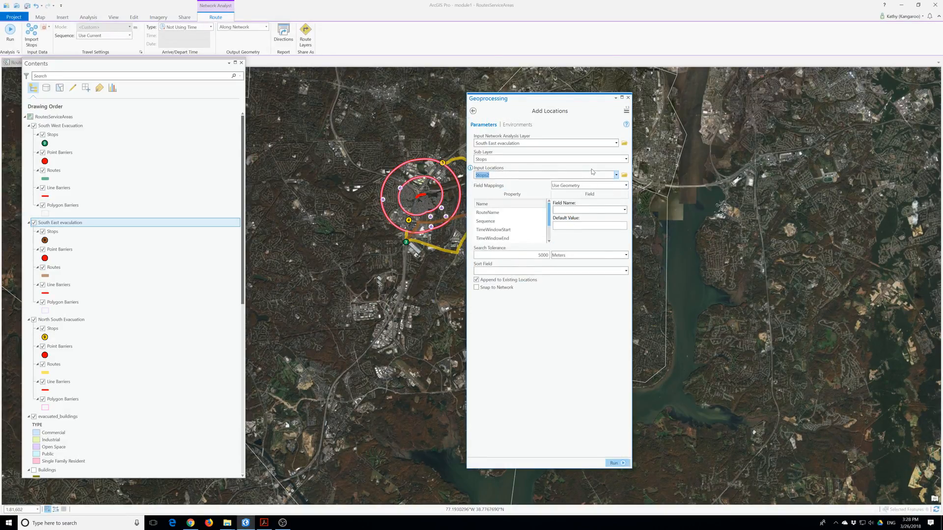
pyautogui.click(614, 463)
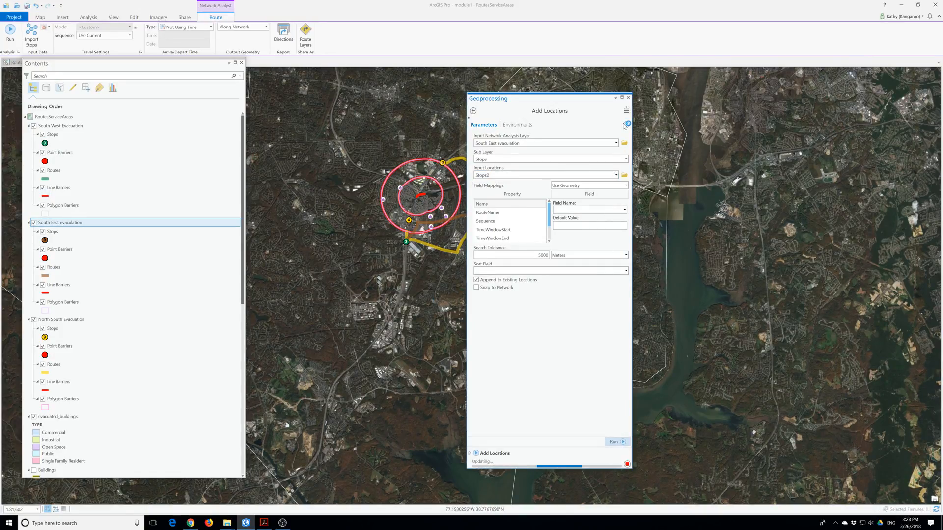
pyautogui.click(628, 98)
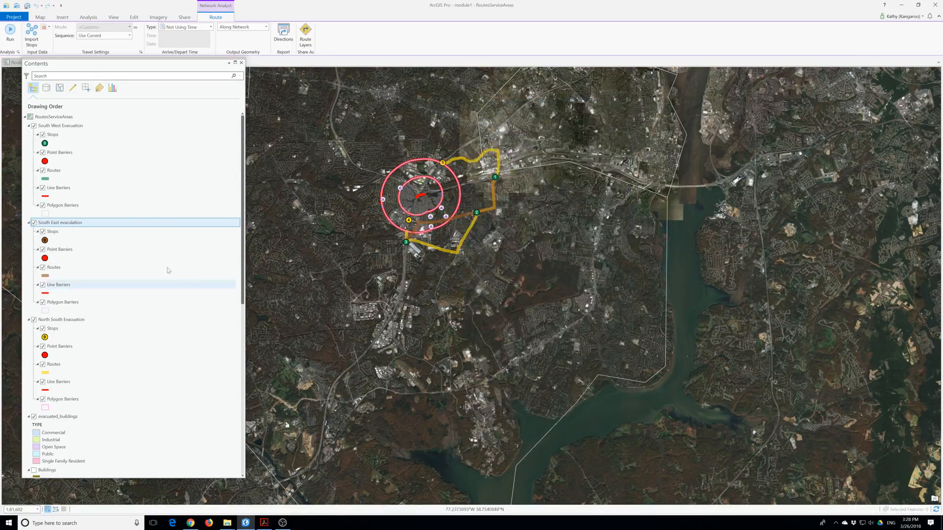
# Import Stops3 into South West Evacuation and solve the route around the hazard rings.
pyautogui.rightClick(60, 129)
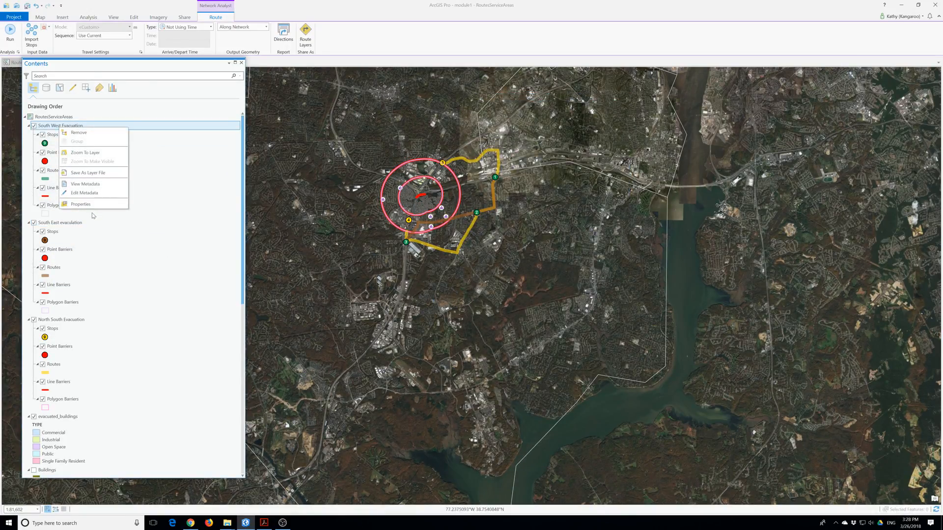
pyautogui.click(32, 33)
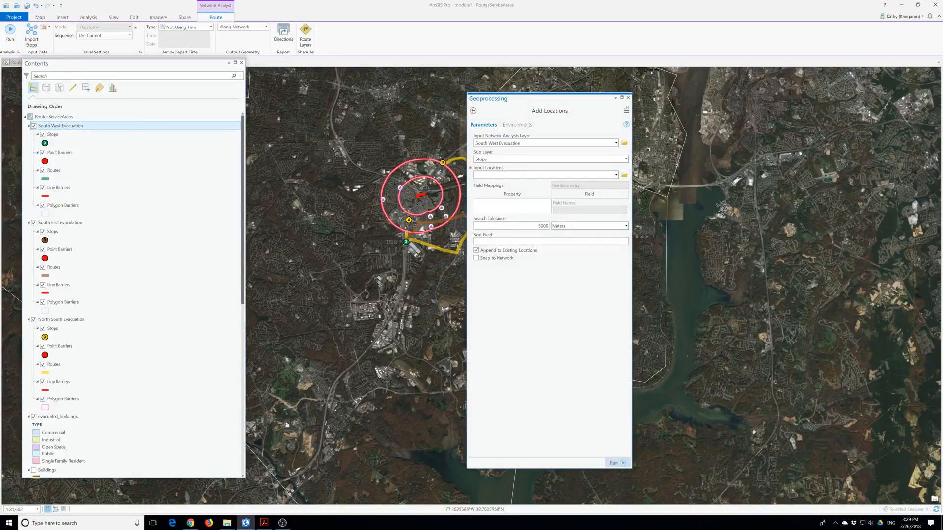
pyautogui.click(616, 175)
pyautogui.click(485, 261)
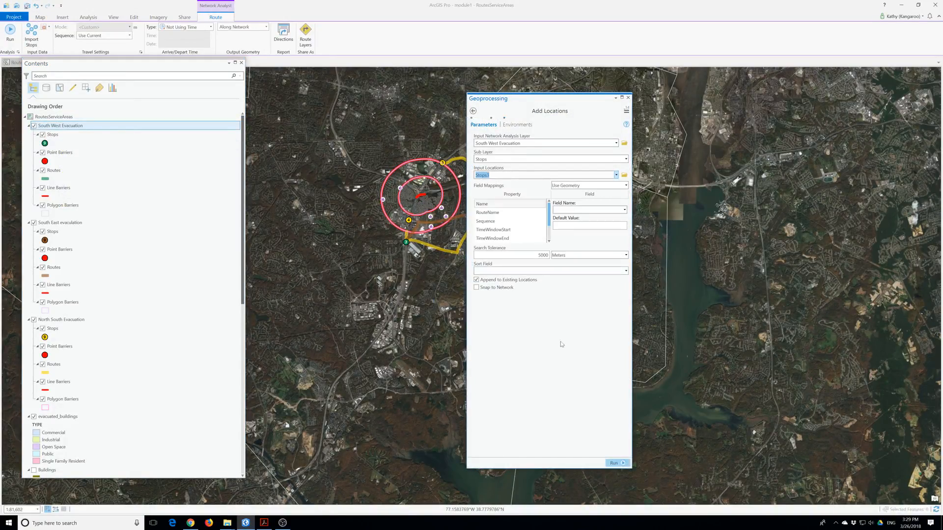
pyautogui.click(622, 464)
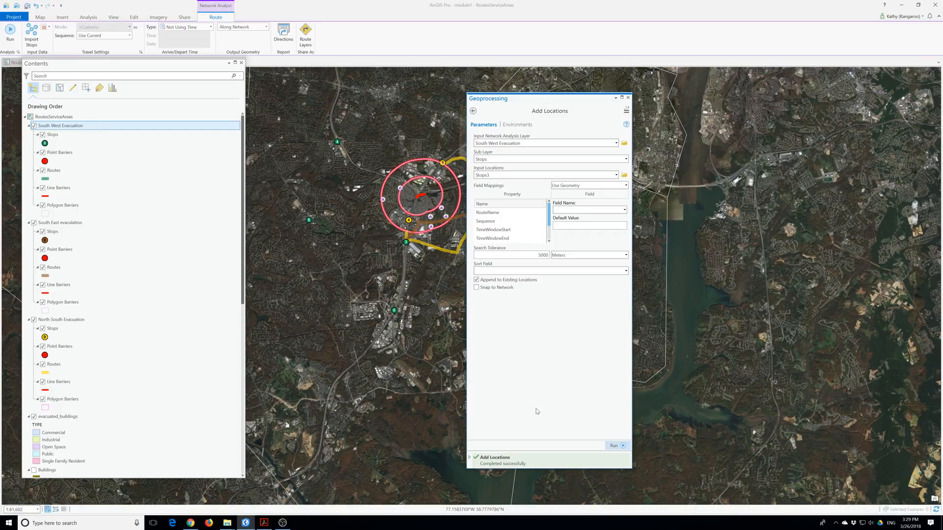
pyautogui.click(10, 32)
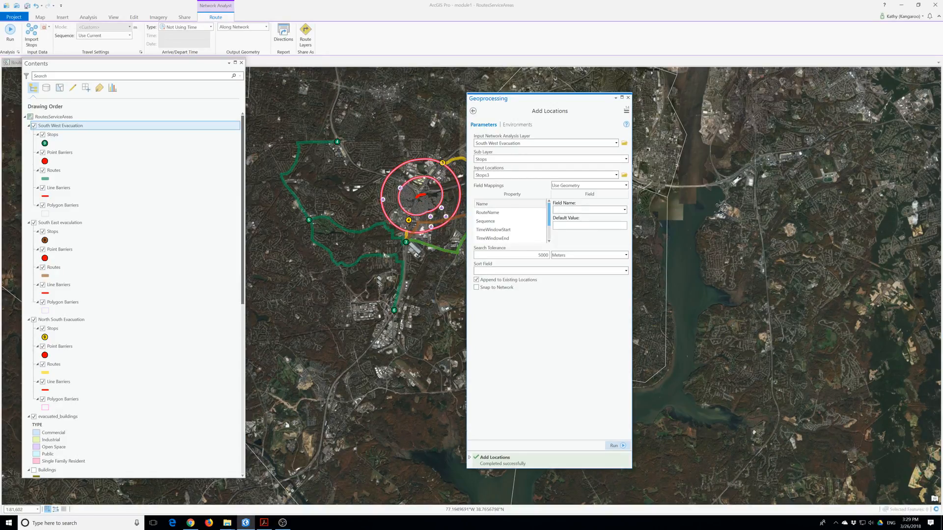
pyautogui.click(627, 98)
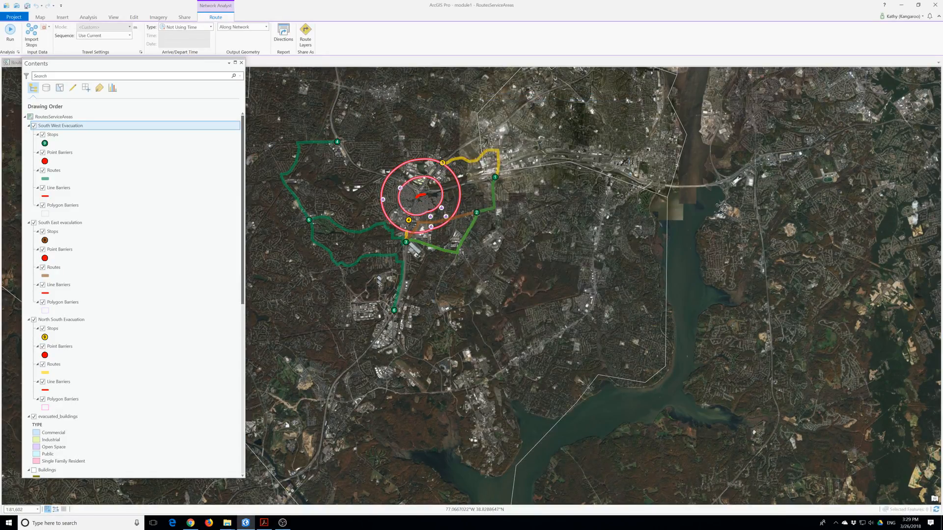
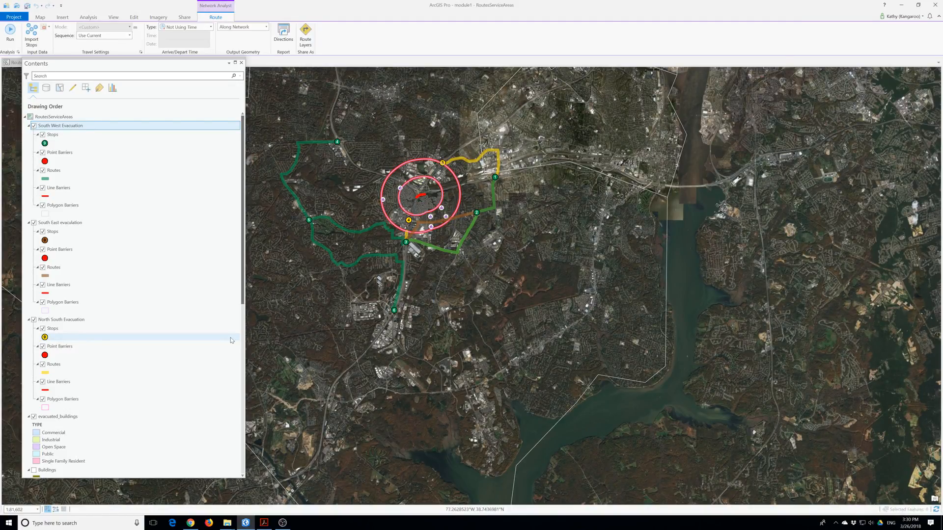
# Export the North South Evacuation Routes to a new feature class named North South Evacuation.
pyautogui.scroll(-2, 231, 337)
pyautogui.click(63, 287)
pyautogui.rightClick(64, 289)
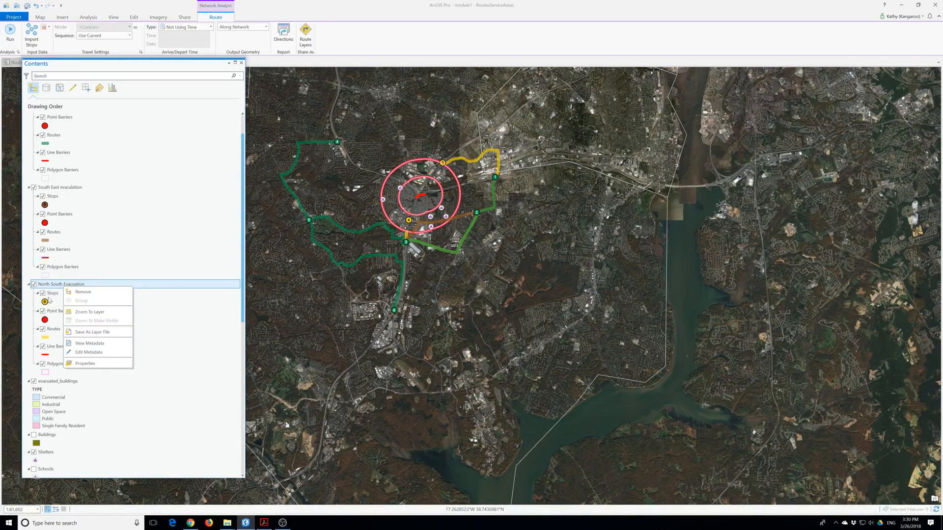
pyautogui.click(51, 330)
pyautogui.rightClick(51, 332)
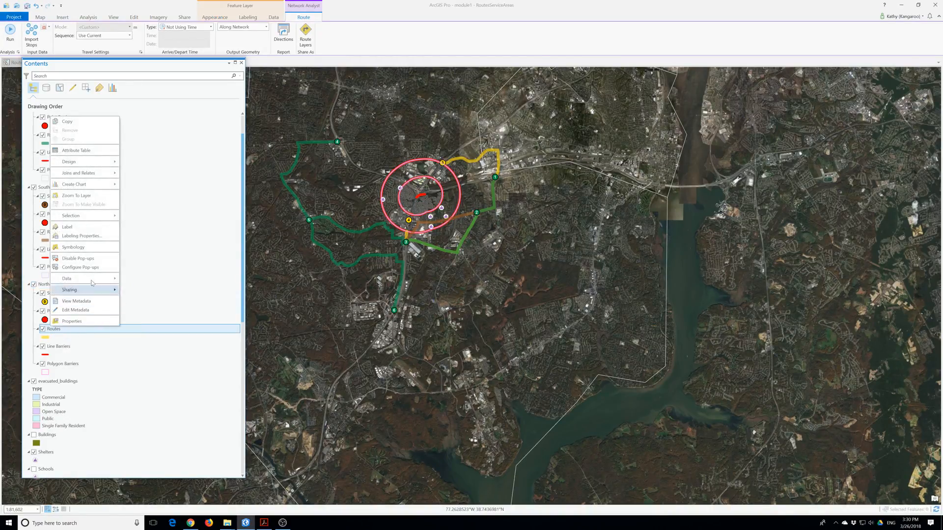
pyautogui.moveTo(99, 279)
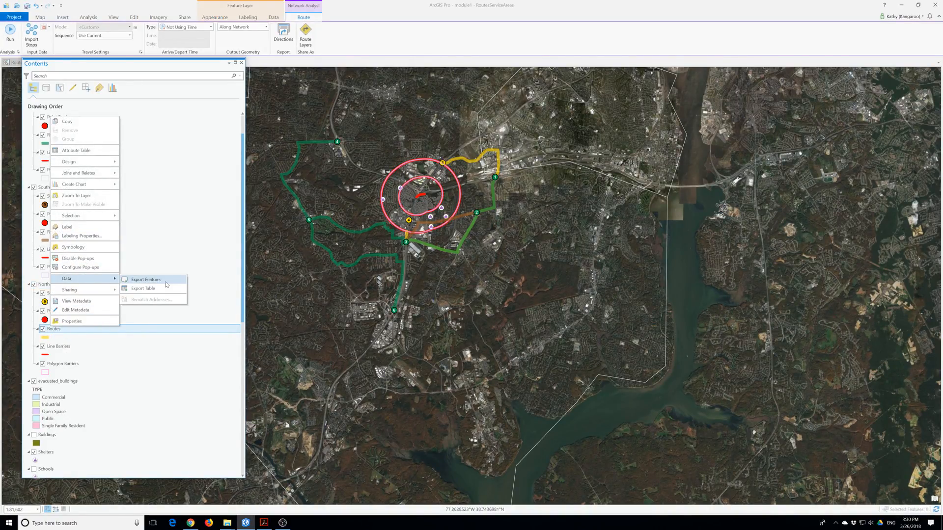
pyautogui.click(146, 280)
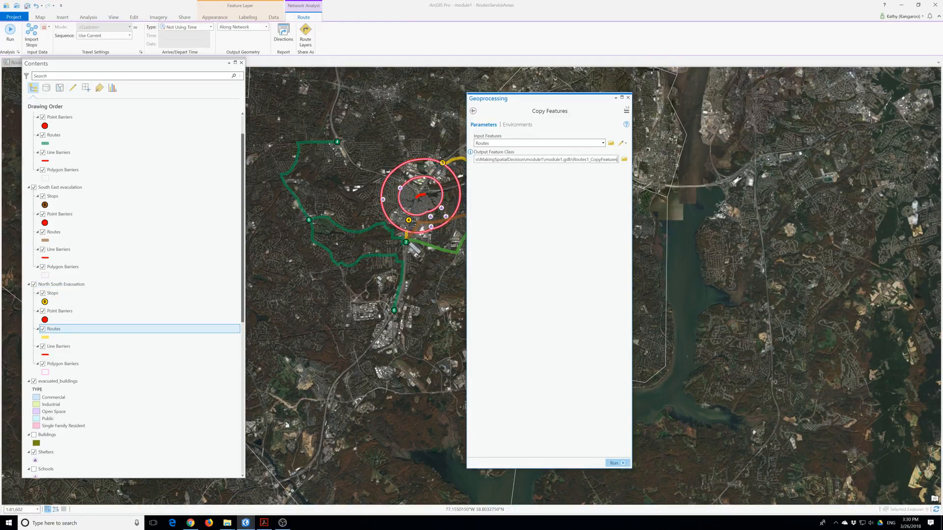
pyautogui.moveTo(617, 160); pyautogui.dragTo(573, 159)
pyautogui.press('BackSpace')
pyautogui.write('North South Evacuation')
pyautogui.press('Return')
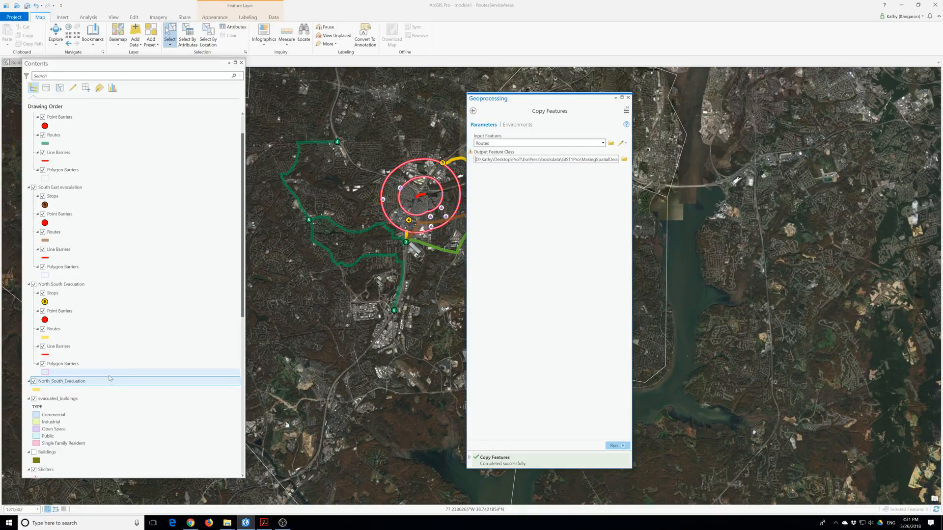
# Remove the original North South Evacuation group layer from the map.
pyautogui.rightClick(52, 285)
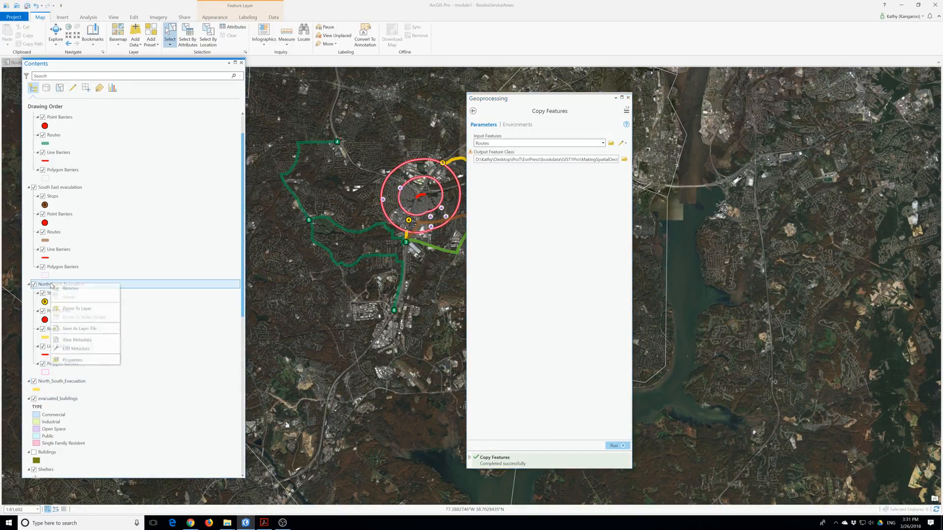
pyautogui.click(71, 288)
pyautogui.click(53, 188)
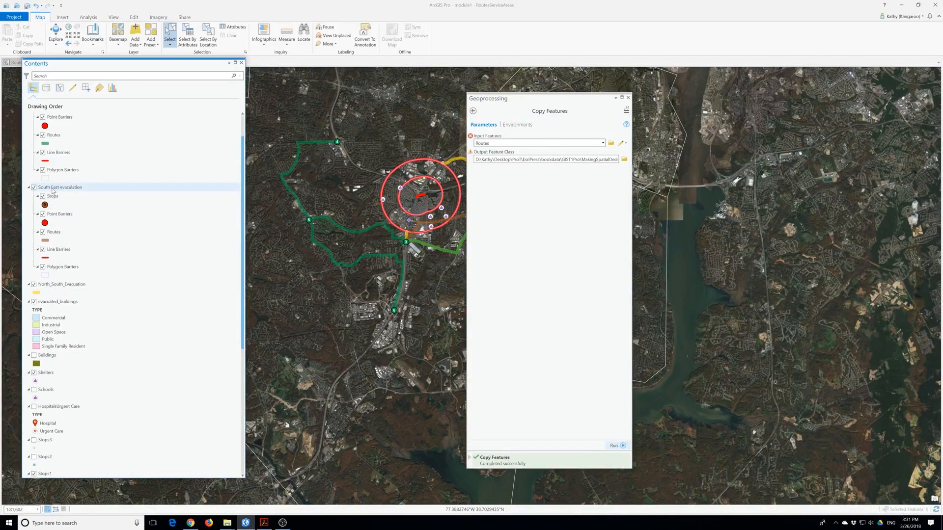
# Export the South East evacuation Routes as South_East_Evacuation_ and close the Geoprocessing pane.
pyautogui.click(55, 233)
pyautogui.rightClick(57, 234)
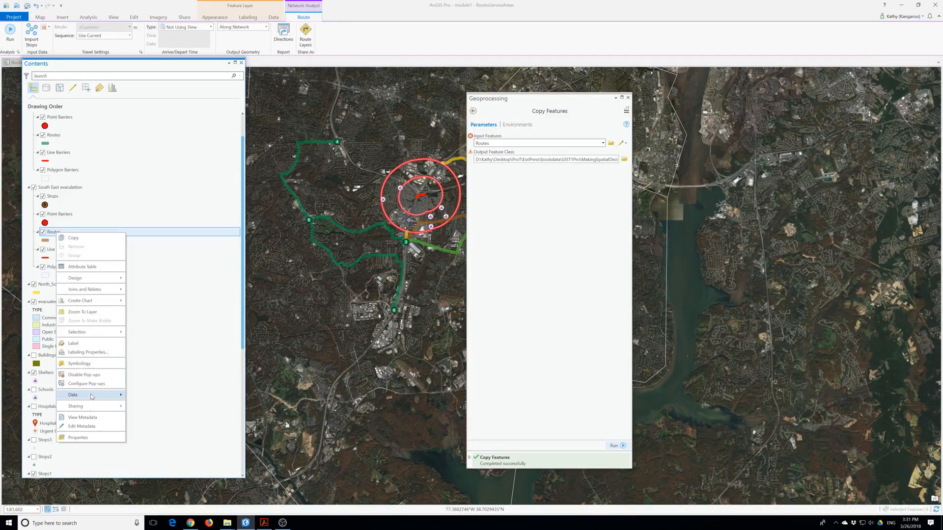
pyautogui.moveTo(110, 399)
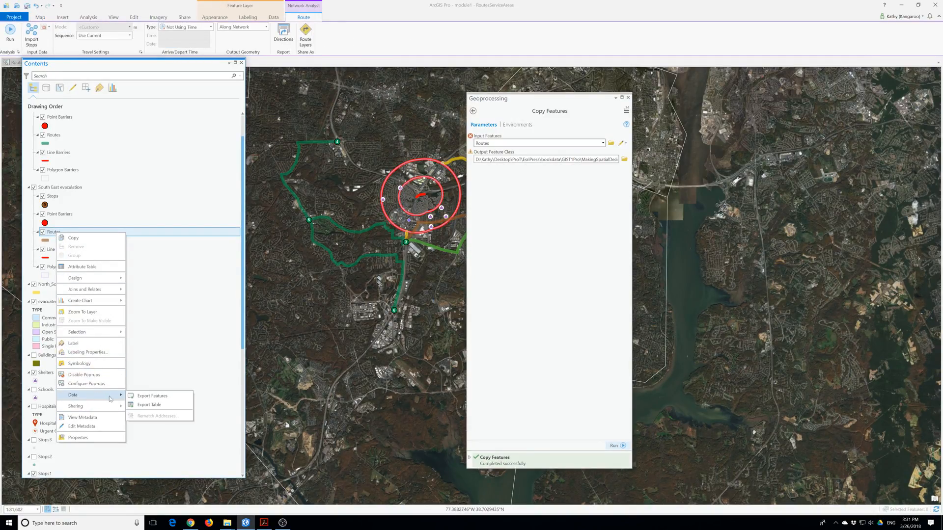
pyautogui.click(151, 399)
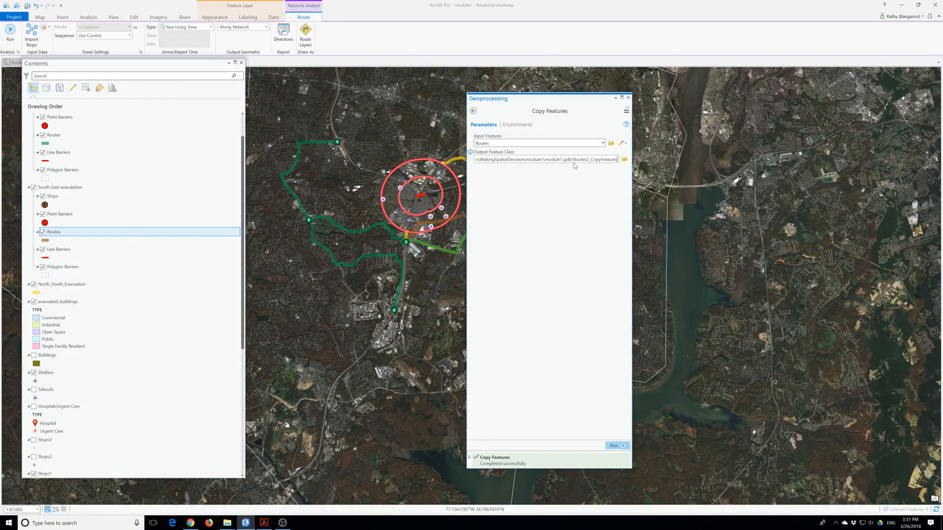
pyautogui.press('BackSpace')
pyautogui.press('BackSpace')
pyautogui.press('BackSpace')
pyautogui.press('BackSpace')
pyautogui.press('BackSpace')
pyautogui.press('BackSpace')
pyautogui.press('BackSpace')
pyautogui.press('BackSpace')
pyautogui.press('BackSpace')
pyautogui.press('BackSpace')
pyautogui.press('BackSpace')
pyautogui.press('BackSpace')
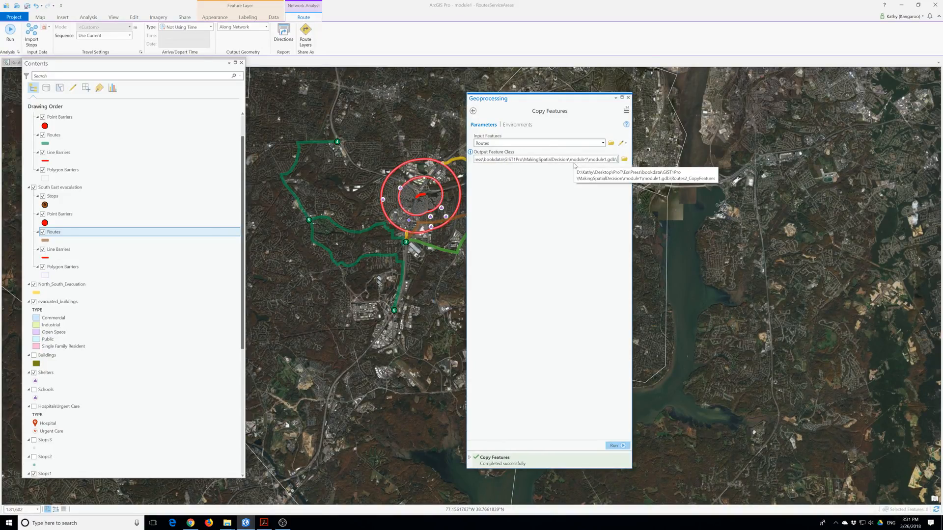
pyautogui.write('South Eas')
pyautogui.write('t Ed')
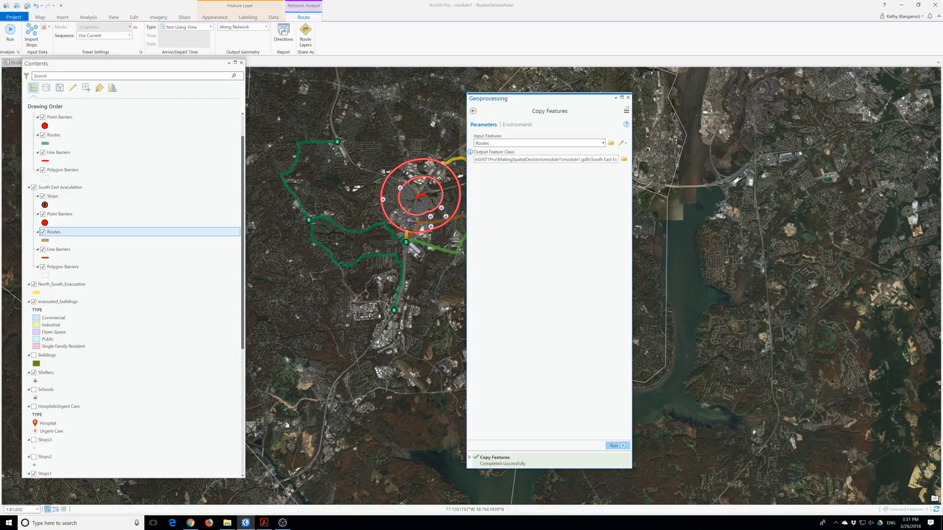
pyautogui.write('acuation')
pyautogui.press('Return')
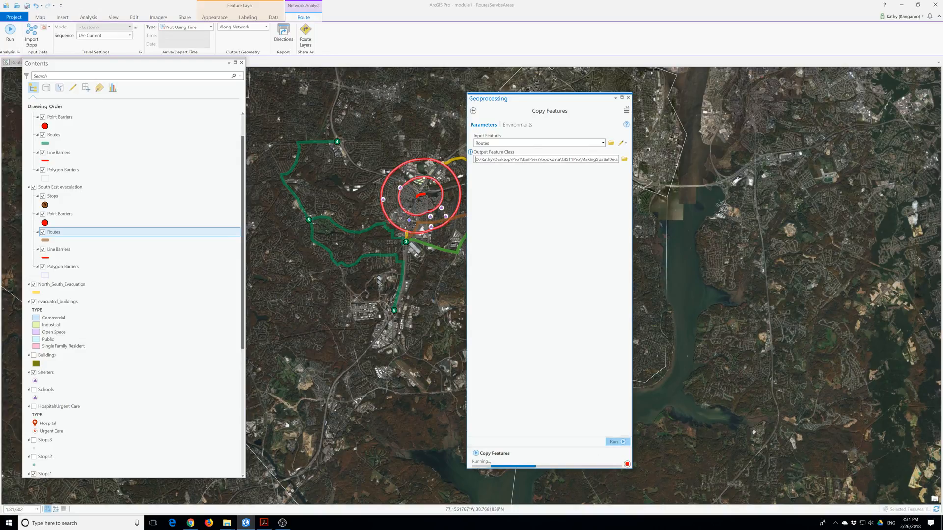
pyautogui.click(616, 442)
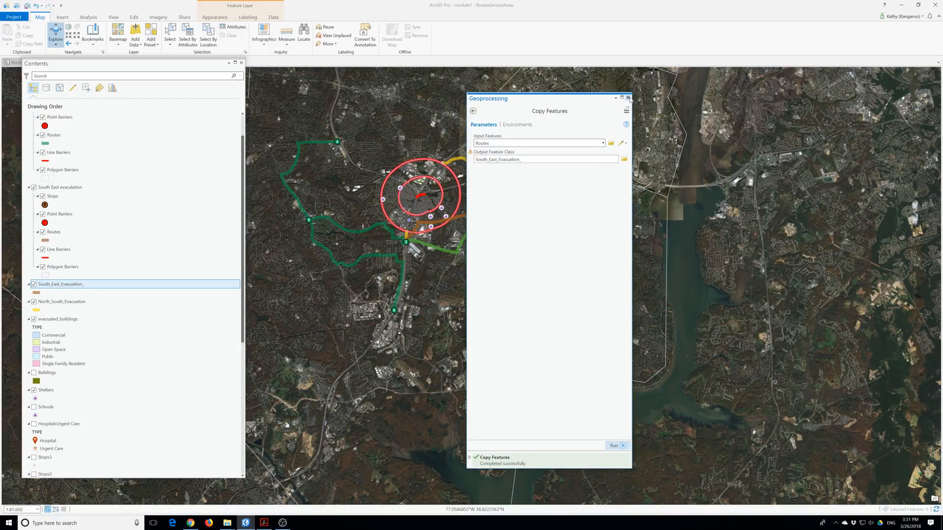
pyautogui.click(628, 98)
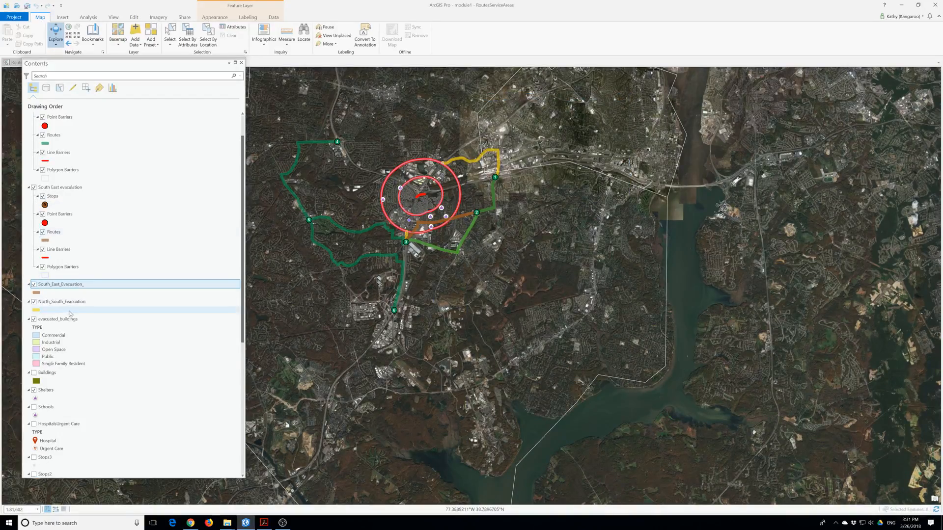
pyautogui.rightClick(64, 189)
# Remove the South East group and export South West Routes as South West Evacuation.
pyautogui.click(80, 192)
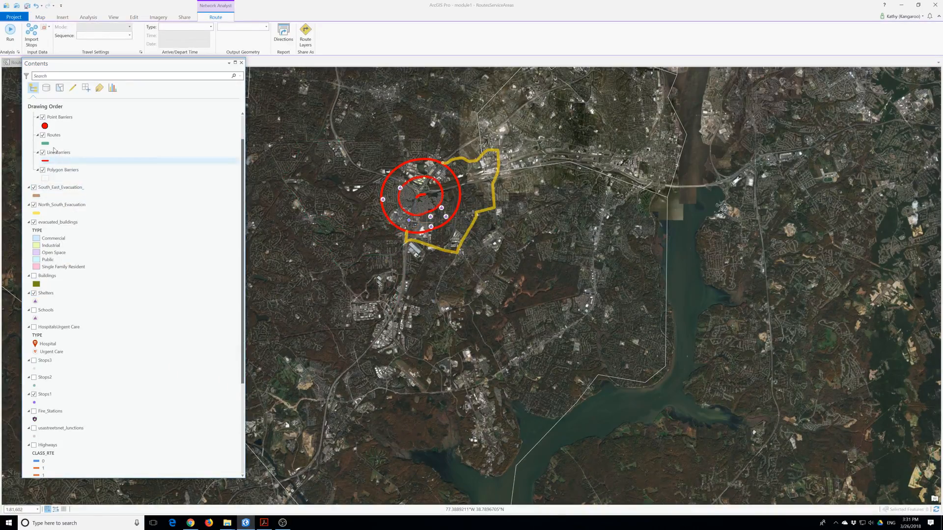
pyautogui.rightClick(54, 138)
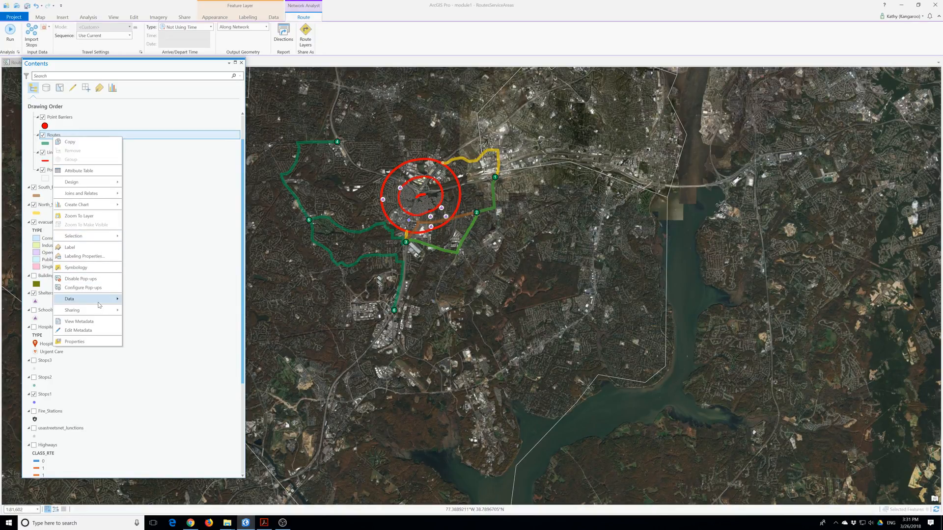
pyautogui.moveTo(104, 304)
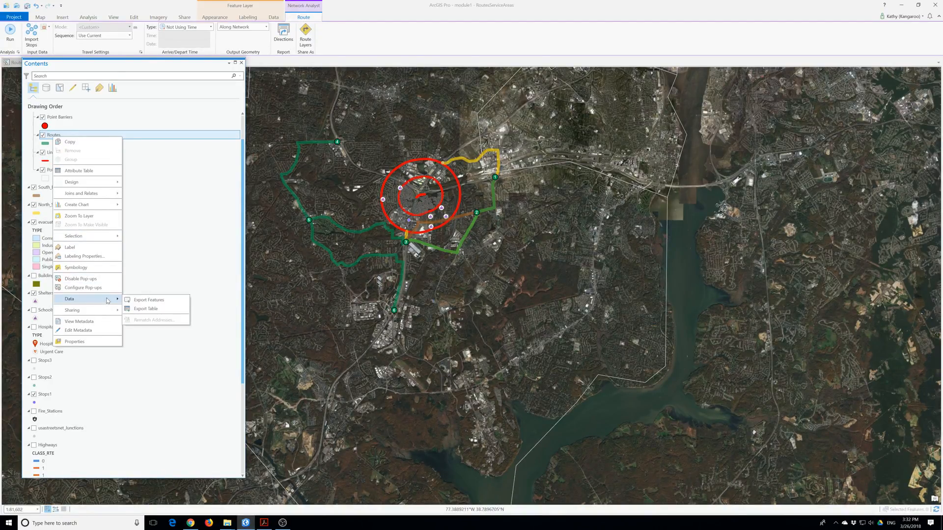
pyautogui.click(154, 301)
pyautogui.click(528, 159)
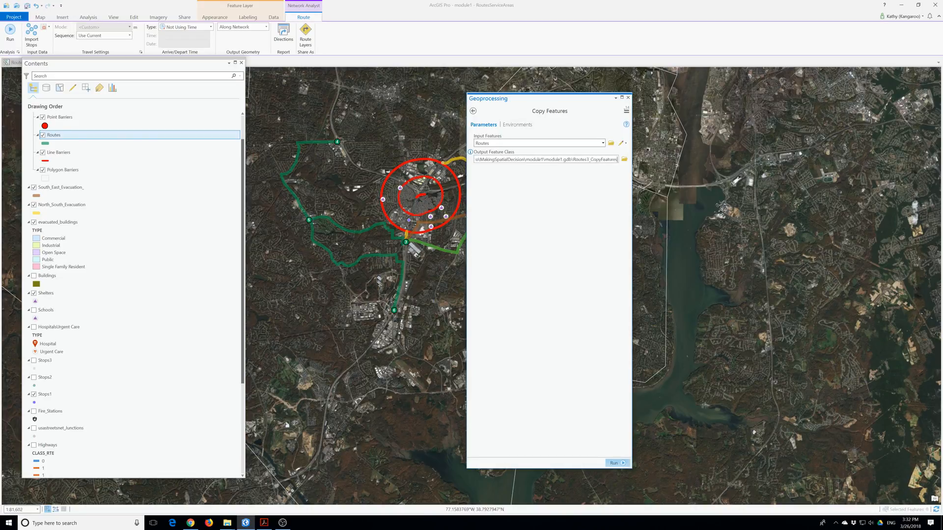
pyautogui.moveTo(616, 159); pyautogui.dragTo(573, 159)
pyautogui.scroll(2, 63, 307)
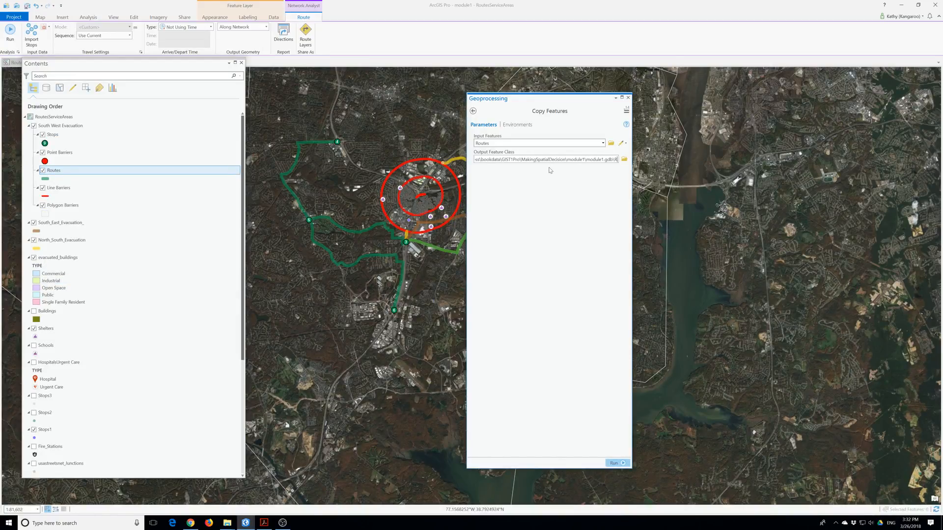
pyautogui.press('BackSpace')
pyautogui.write('South W')
pyautogui.write('est Evacuat')
pyautogui.write('ion')
pyautogui.press('Return')
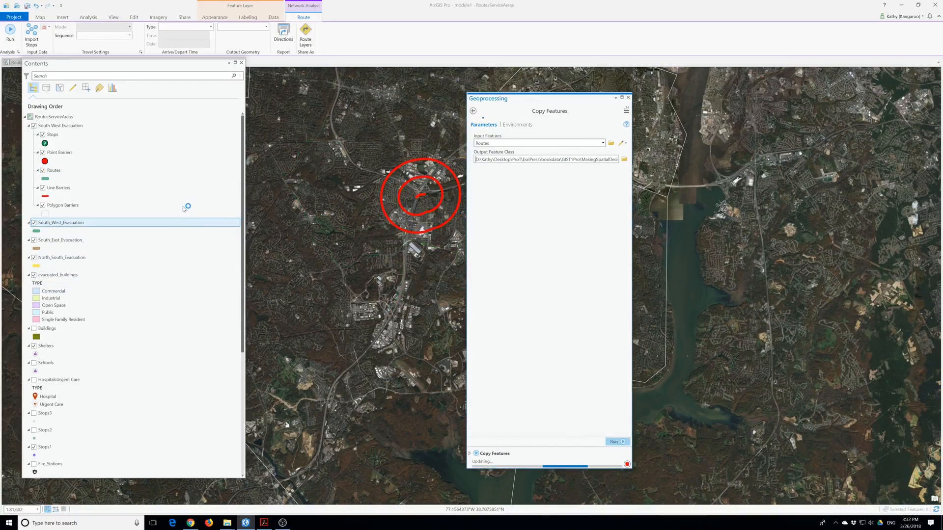
# Remove the South West Evacuation group layer and close the Geoprocessing pane.
pyautogui.rightClick(51, 125)
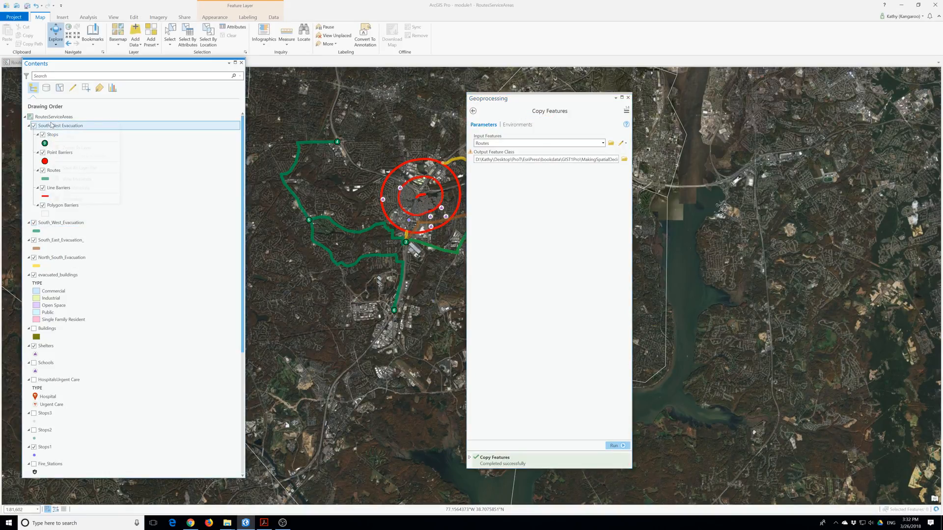
pyautogui.click(73, 129)
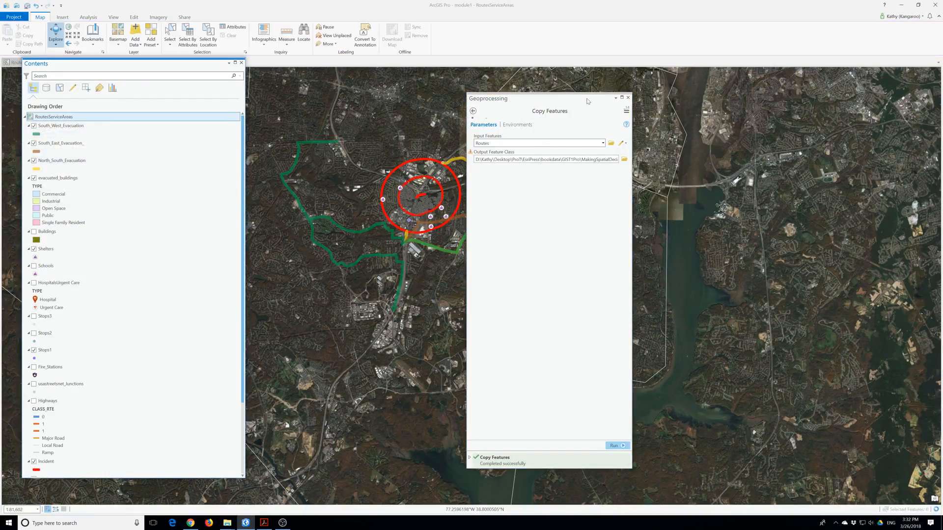
pyautogui.click(628, 97)
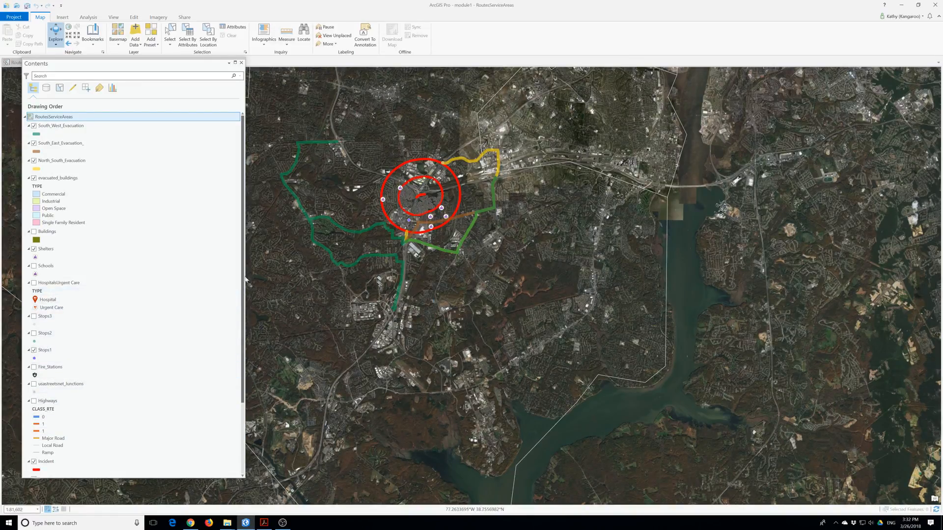
pyautogui.click(34, 126)
pyautogui.click(34, 126)
pyautogui.click(34, 126)
pyautogui.click(35, 128)
pyautogui.click(35, 129)
pyautogui.click(34, 129)
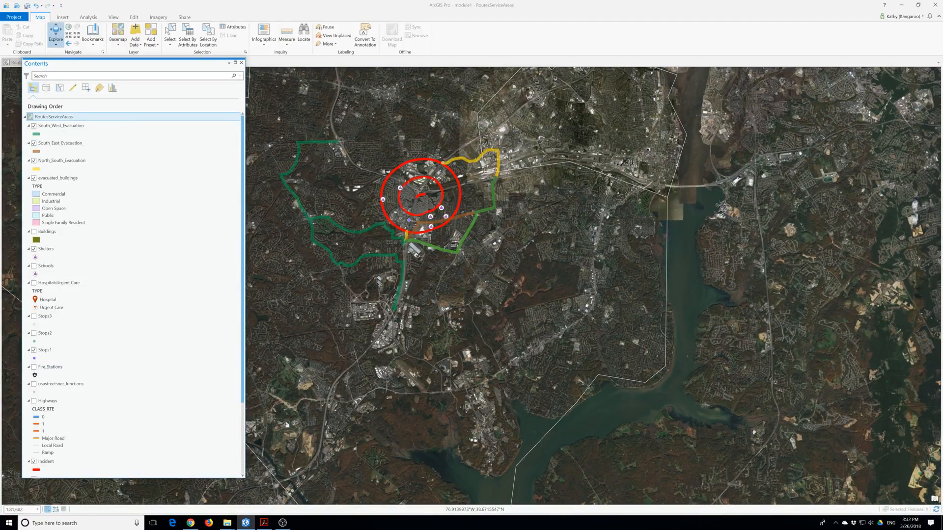
pyautogui.hotkey('alt', 'Tab')
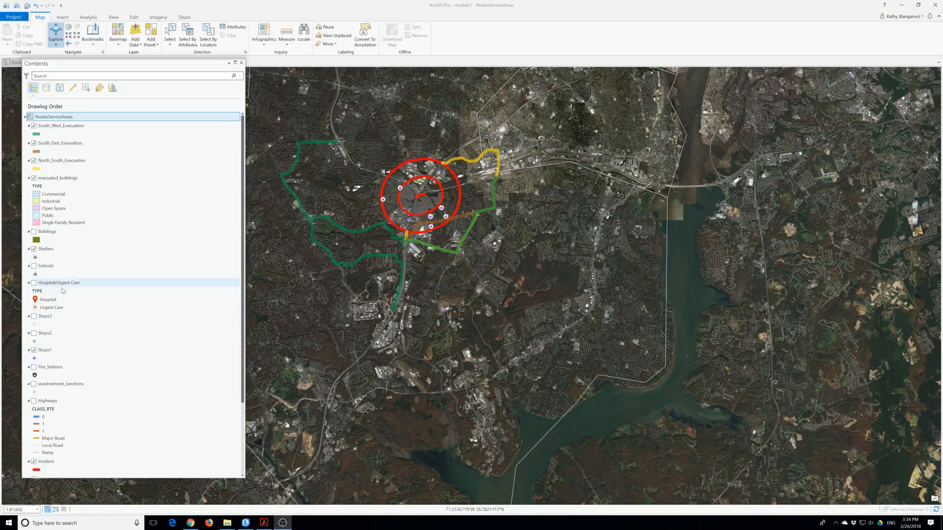
# Show Fire_Stations, hide Shelters, and move Fire_Stations to the top of the layers.
pyautogui.click(34, 367)
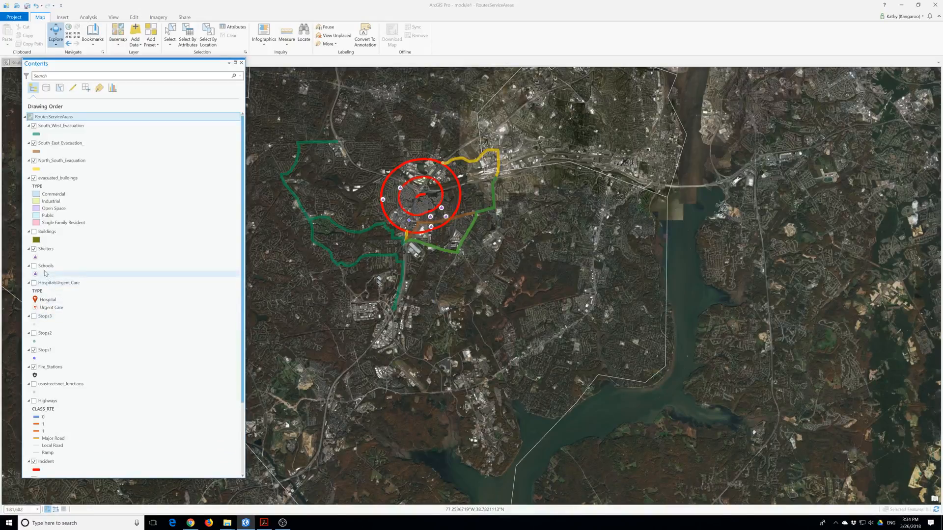
pyautogui.click(34, 249)
pyautogui.moveTo(40, 367)
pyautogui.mouseDown()
pyautogui.moveTo(84, 260)
pyautogui.moveTo(55, 122)
pyautogui.mouseUp()
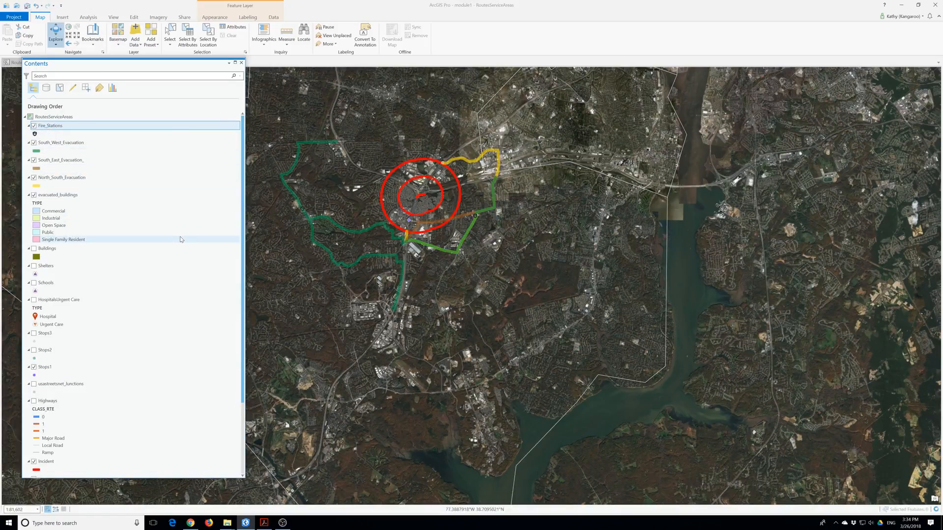
# Give the Fire_Stations point symbol a pale yellow colour and apply it.
pyautogui.click(34, 134)
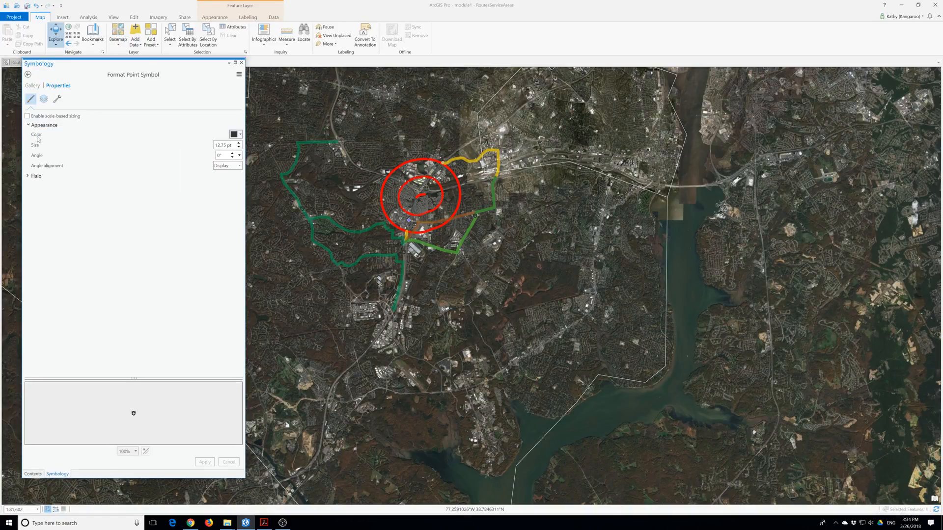
pyautogui.click(241, 135)
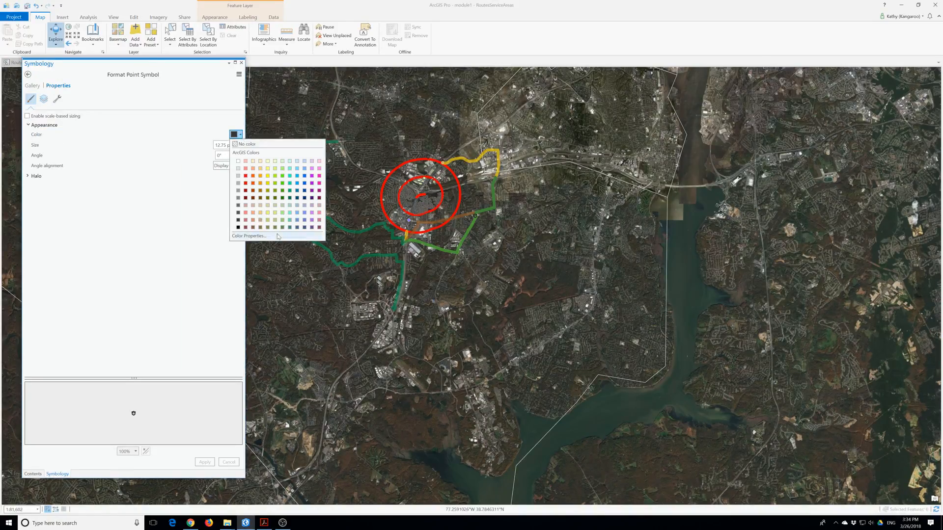
pyautogui.click(268, 216)
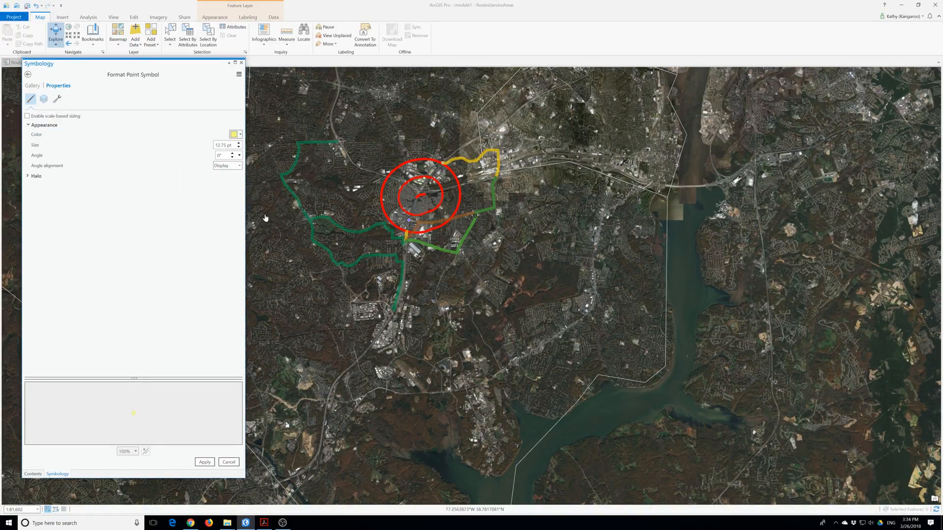
pyautogui.click(207, 462)
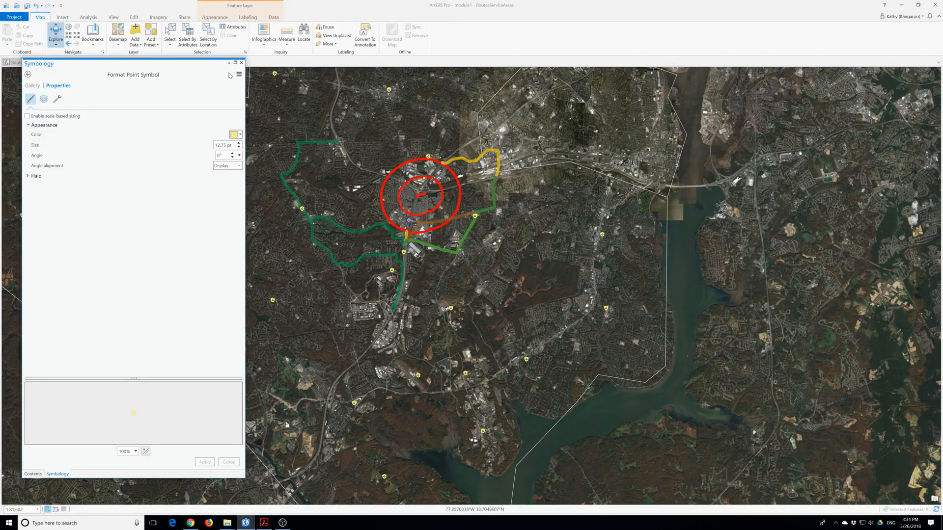
pyautogui.click(241, 62)
pyautogui.scroll(-5, 101, 317)
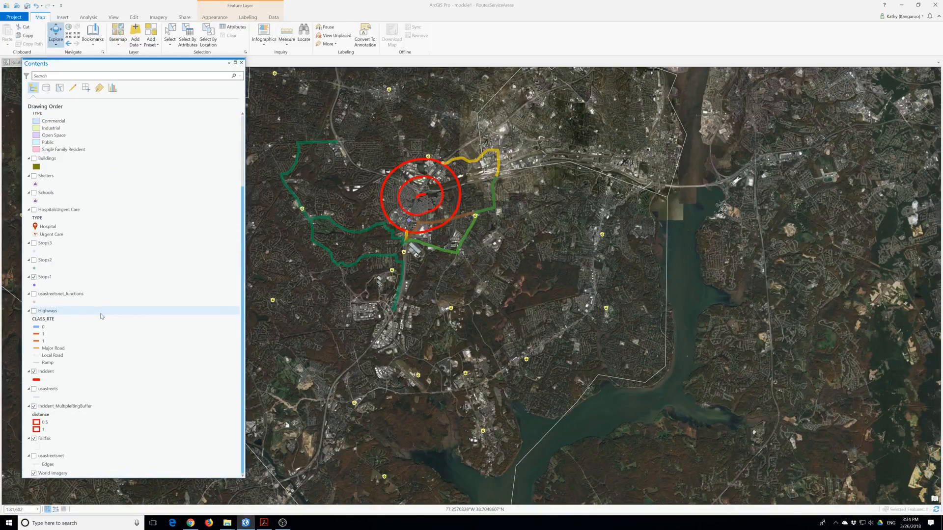
# Change the map's basemap from satellite imagery to Dark Gray Canvas.
pyautogui.click(119, 32)
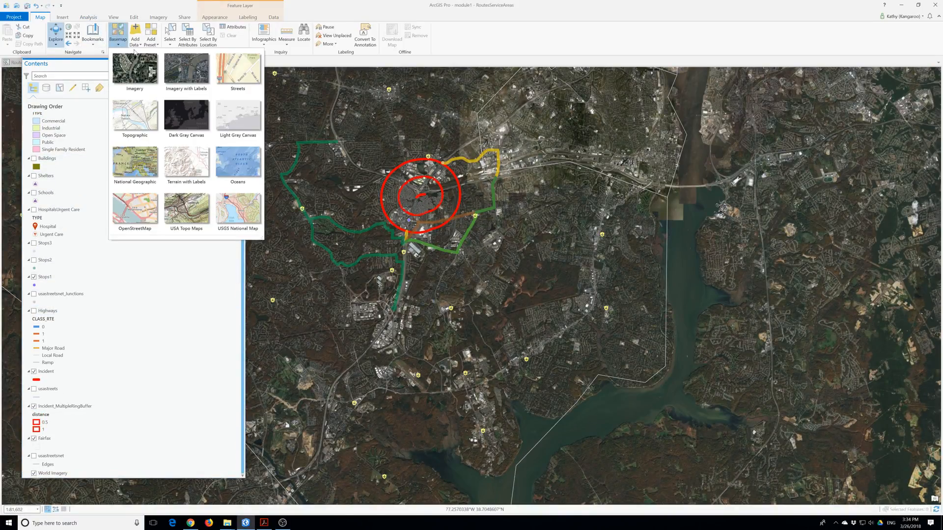
pyautogui.click(191, 119)
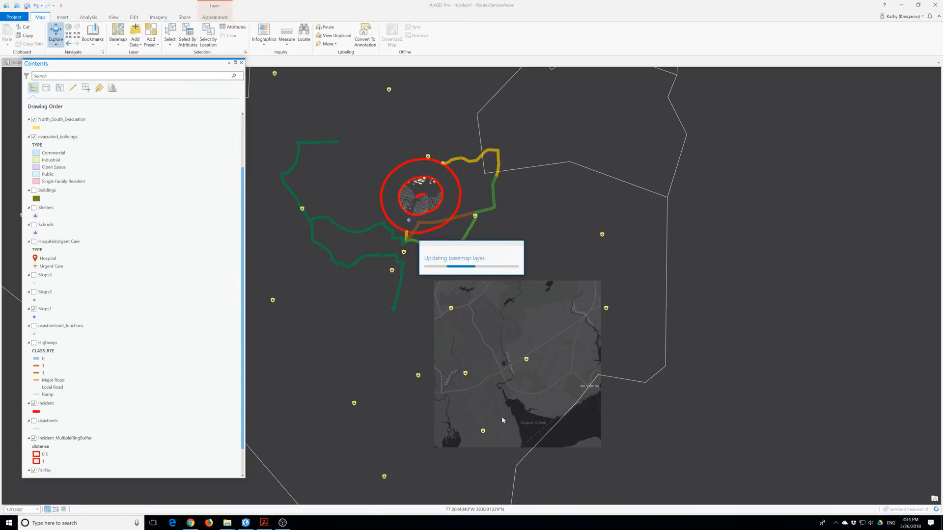
pyautogui.scroll(-2, 503, 419)
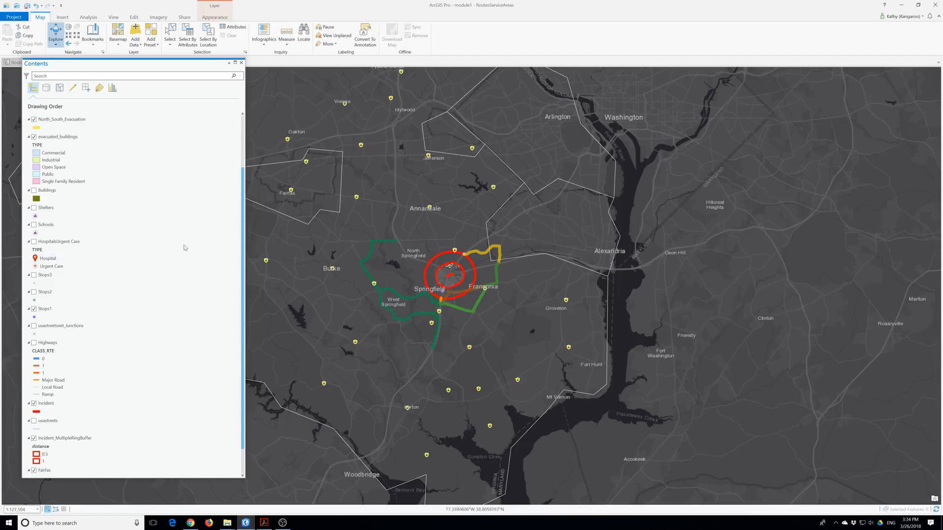
pyautogui.click(192, 41)
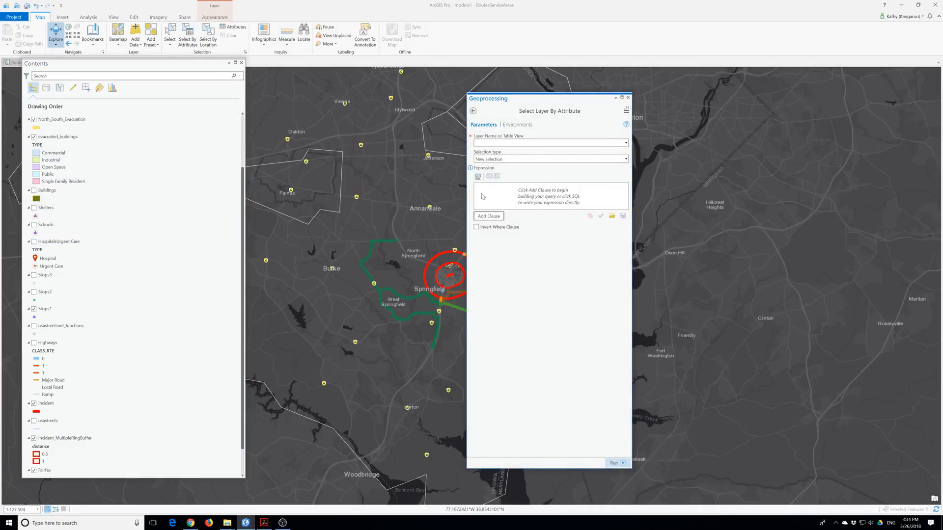
# Set Select By Attributes to Fire_Stations with New selection, then abandon it for Select By Location.
pyautogui.click(625, 143)
pyautogui.click(509, 154)
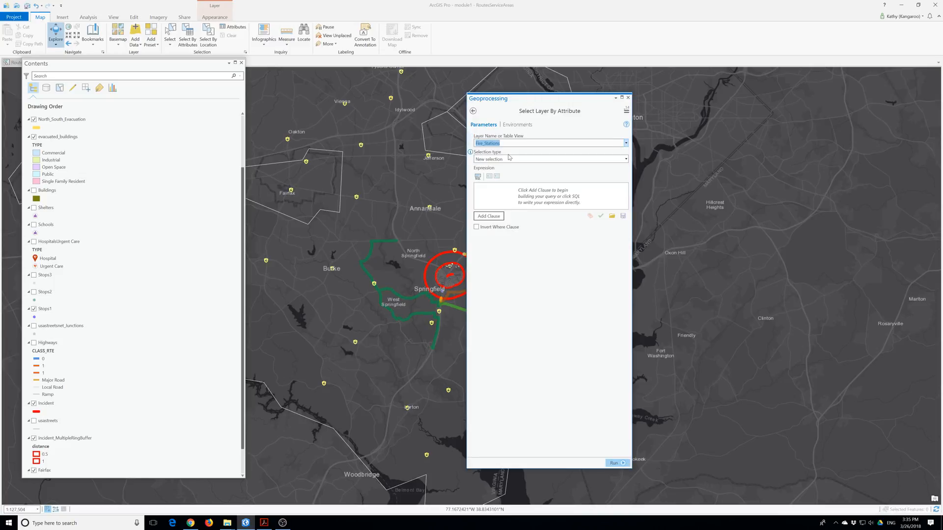
pyautogui.click(488, 216)
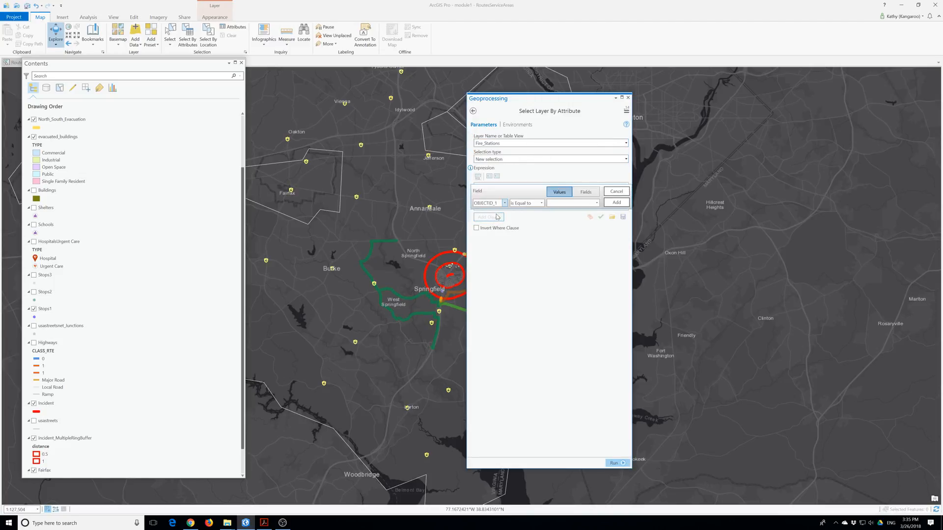
pyautogui.click(505, 203)
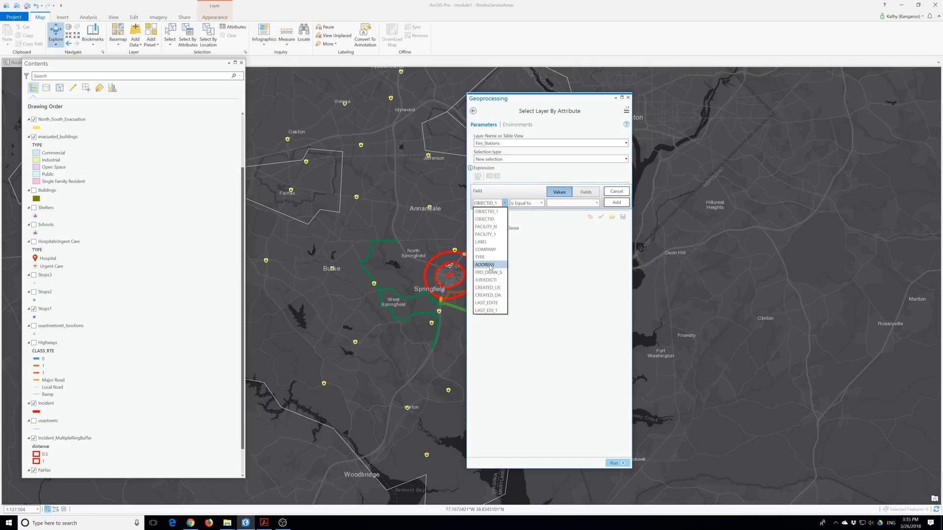
pyautogui.click(486, 211)
pyautogui.click(498, 160)
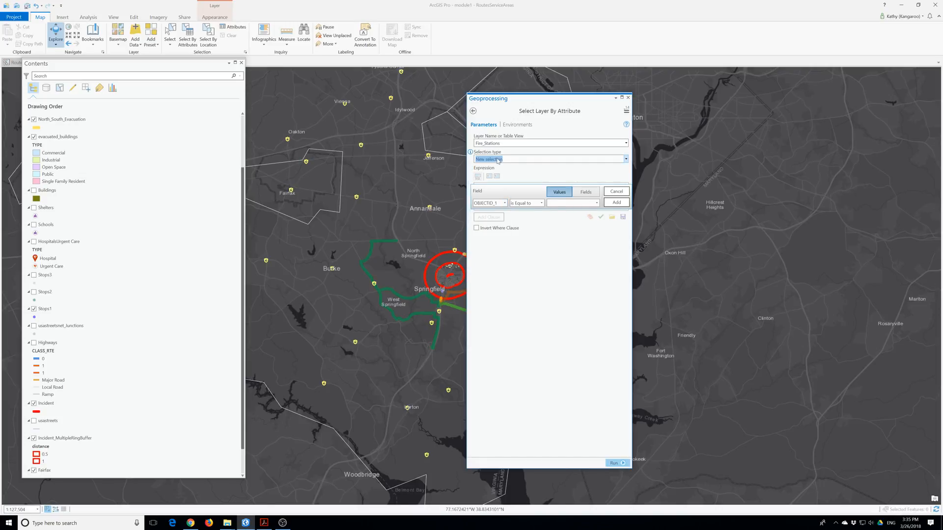
pyautogui.click(612, 159)
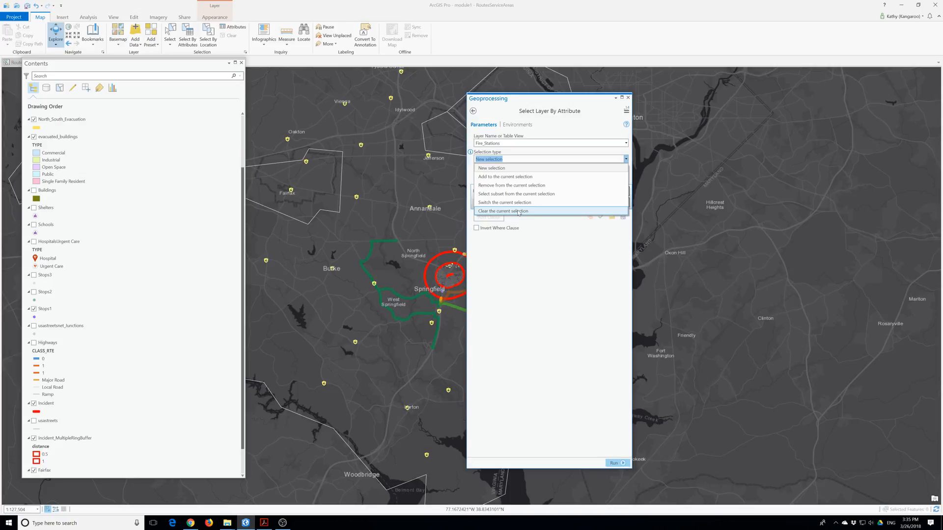
pyautogui.click(561, 230)
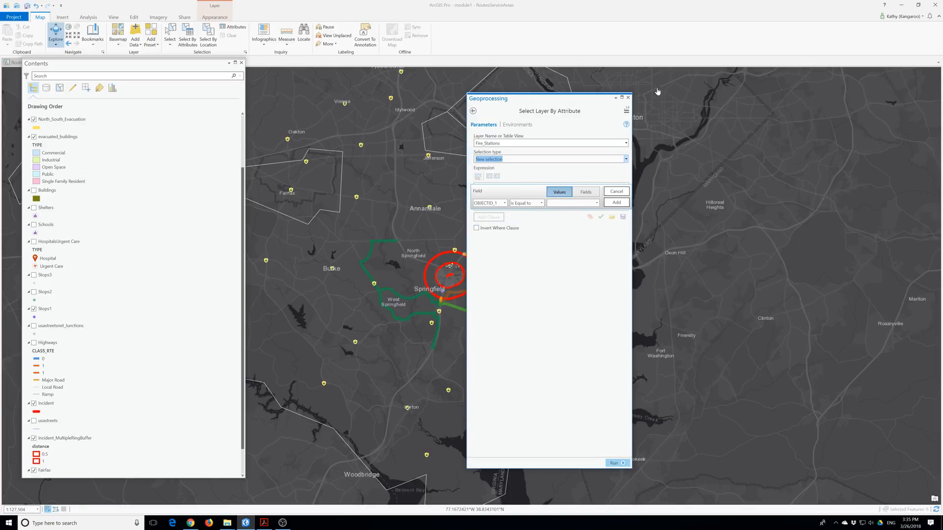
pyautogui.click(628, 98)
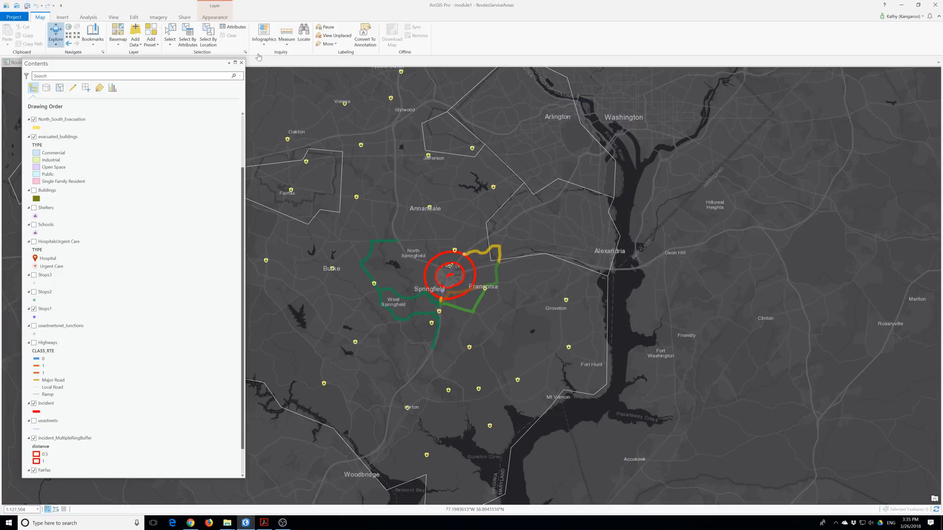
pyautogui.click(208, 39)
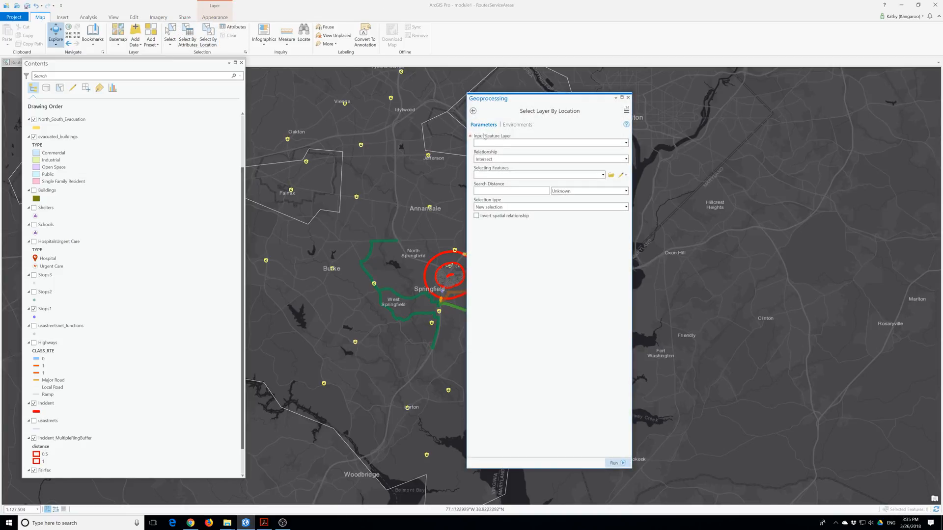
# Set Select By Location to Fire_Stations, Within a distance, in Miles, and run it.
pyautogui.click(625, 143)
pyautogui.click(511, 157)
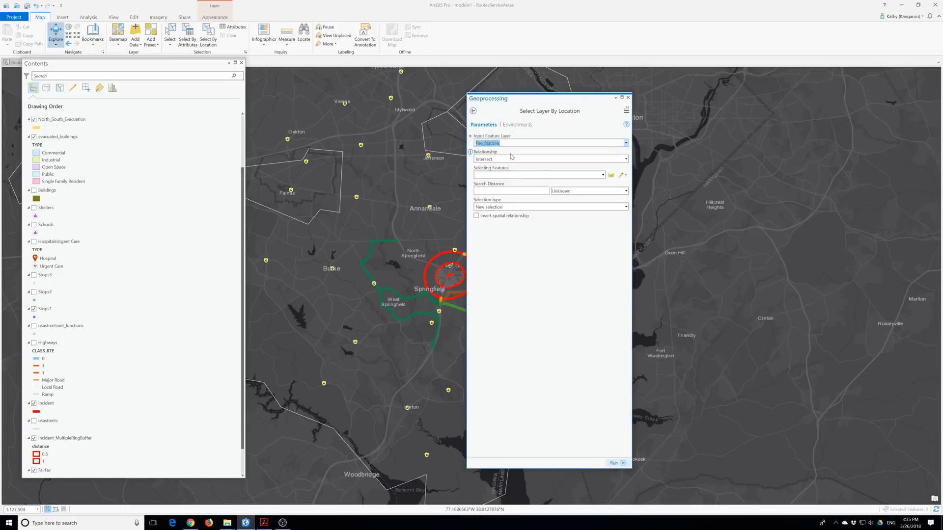
pyautogui.click(625, 159)
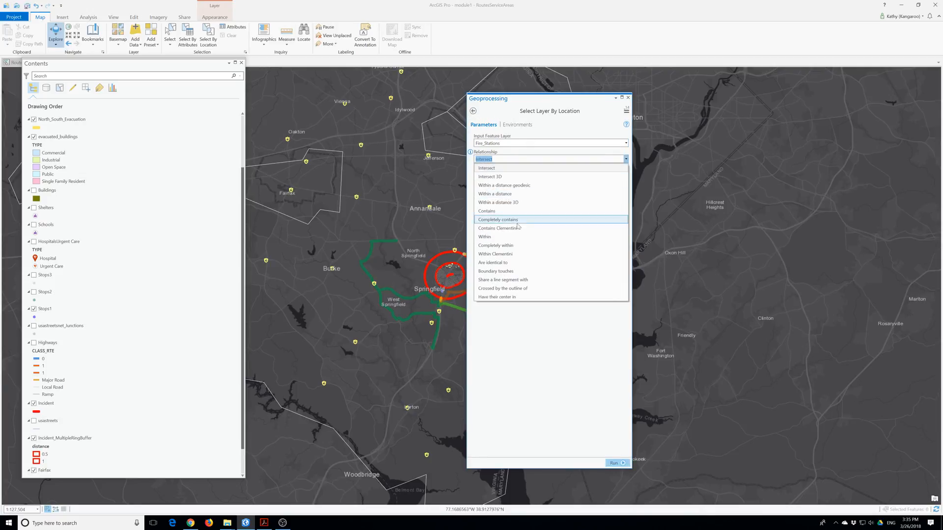
pyautogui.click(512, 194)
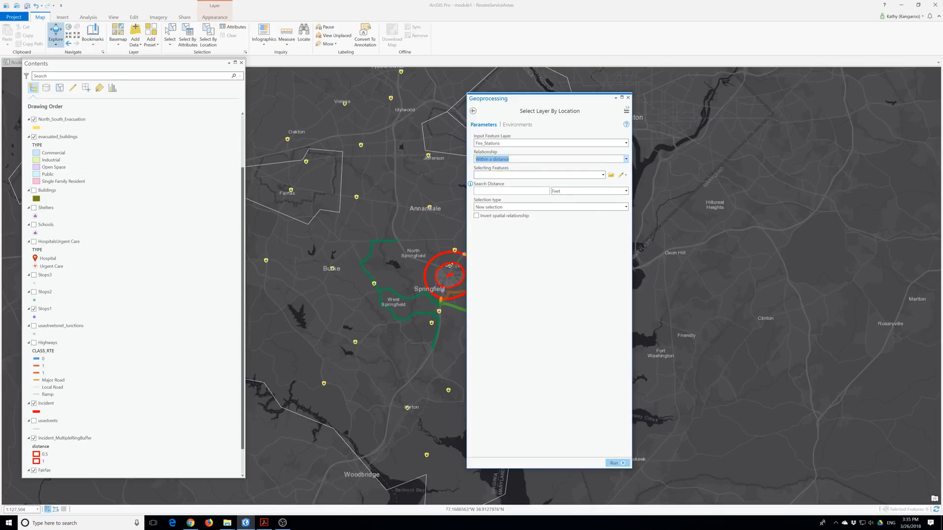
pyautogui.click(625, 191)
pyautogui.click(569, 208)
pyautogui.click(625, 191)
pyautogui.click(565, 252)
pyautogui.click(613, 462)
pyautogui.moveTo(617, 460)
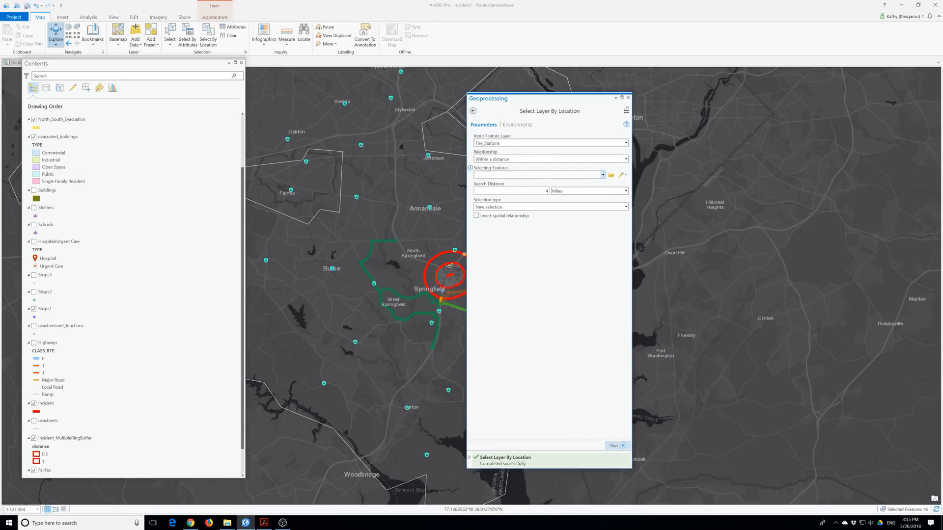
# Use Incident as the selecting layer and rerun, selecting seven stations within 4 miles.
pyautogui.click(602, 175)
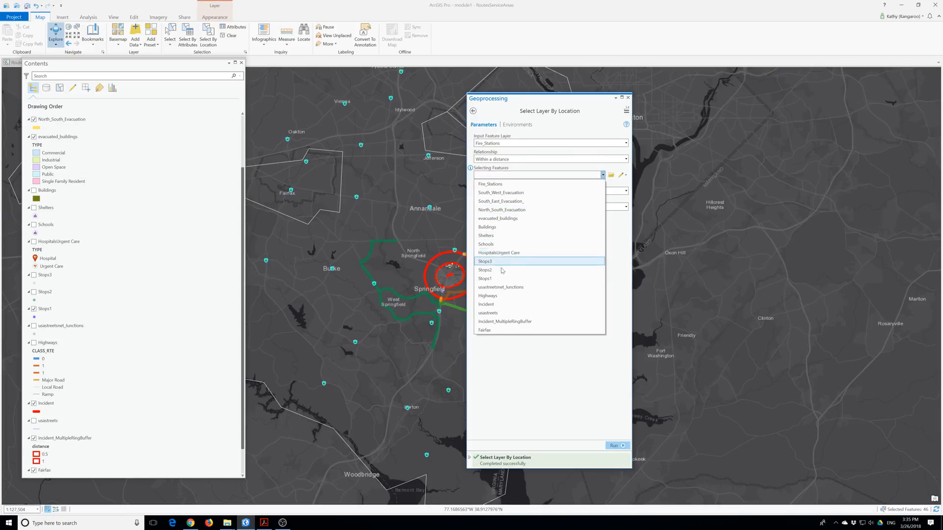
pyautogui.click(494, 305)
pyautogui.click(621, 447)
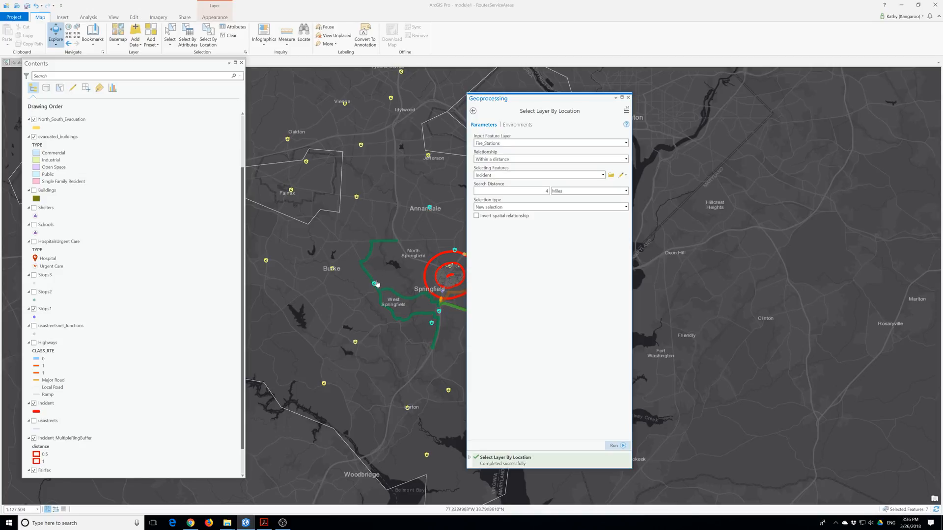
pyautogui.moveTo(531, 102); pyautogui.dragTo(636, 117)
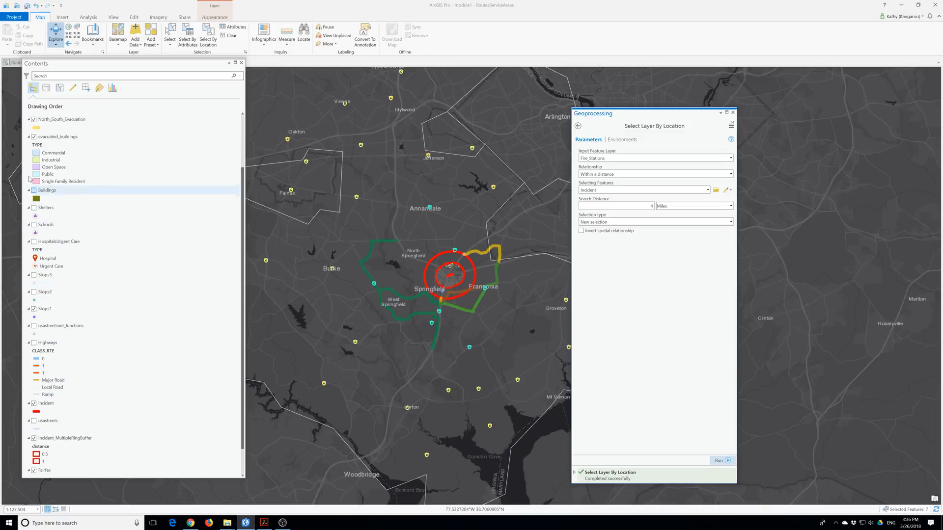
pyautogui.scroll(3, 30, 184)
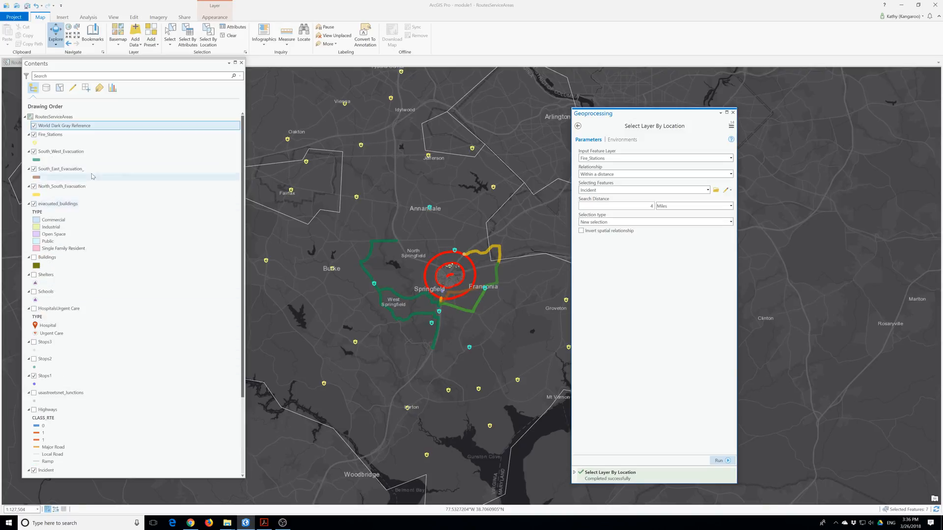
# Export the selected stations as Selected Fire stations and hide the original Fire_Stations layer.
pyautogui.rightClick(51, 139)
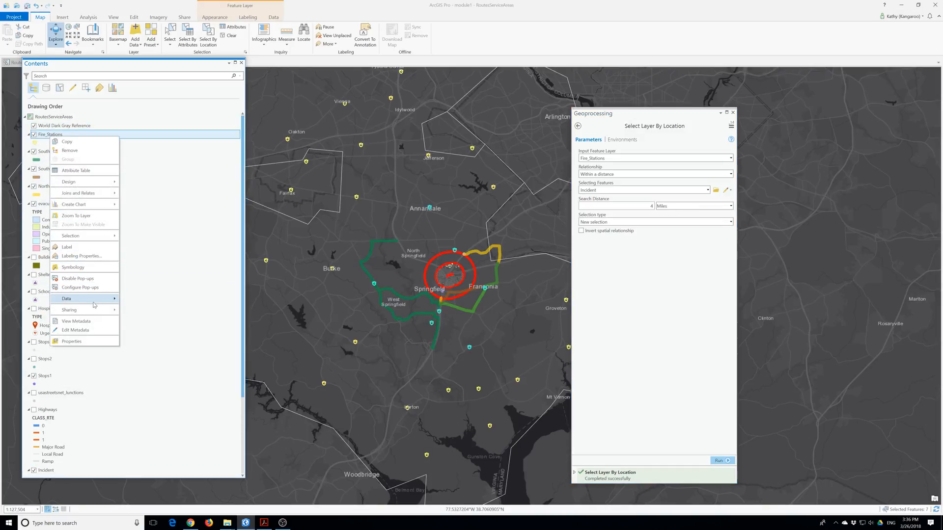
pyautogui.moveTo(107, 304)
pyautogui.click(152, 305)
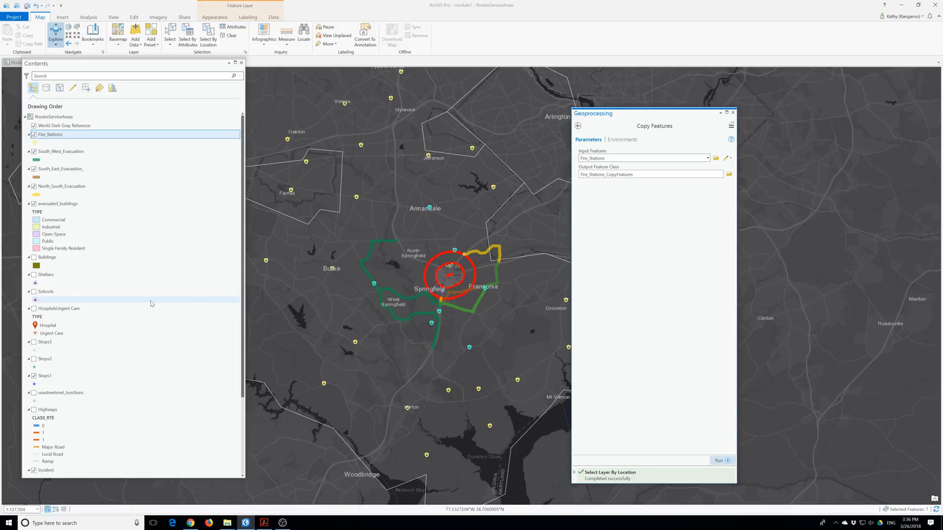
pyautogui.click(645, 175)
pyautogui.click(705, 175)
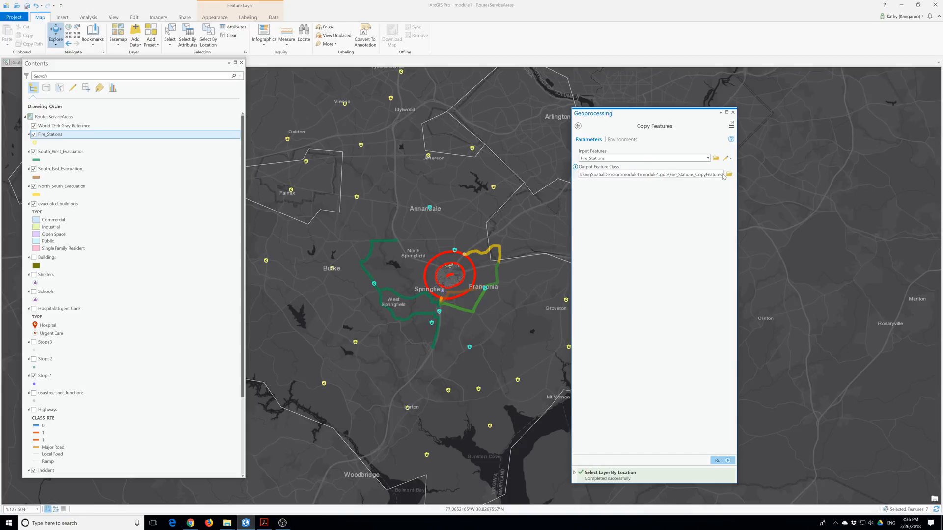
pyautogui.moveTo(722, 175); pyautogui.dragTo(672, 175)
pyautogui.write('F')
pyautogui.press('BackSpace')
pyautogui.write('Selected Fire stations')
pyautogui.press('Return')
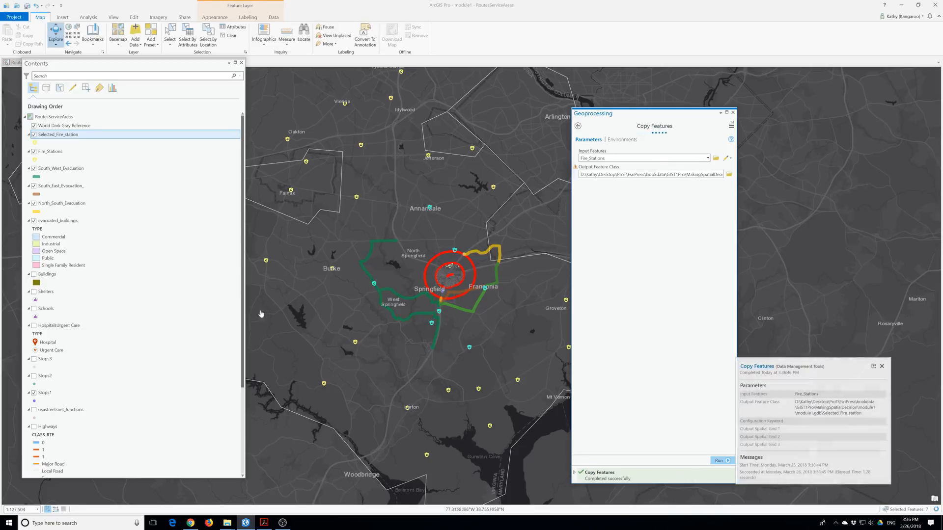
pyautogui.click(34, 151)
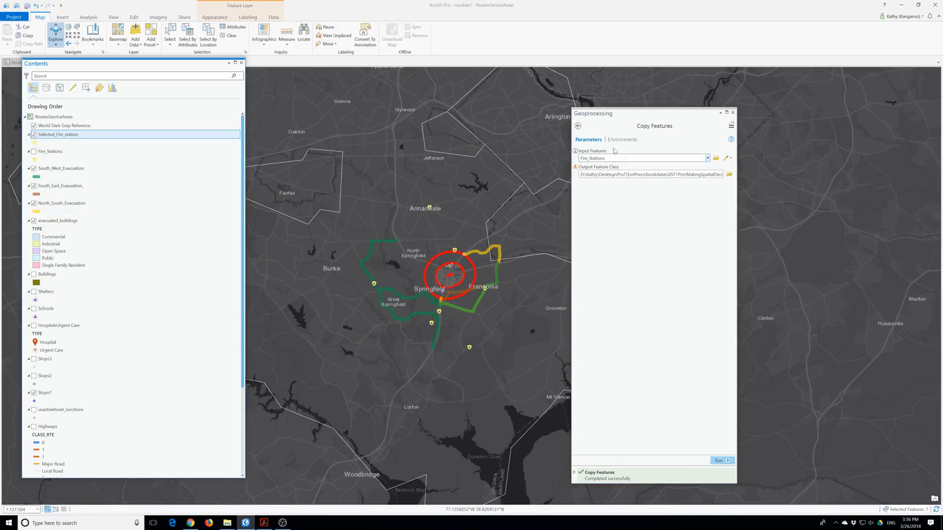
pyautogui.moveTo(626, 117); pyautogui.dragTo(735, 111)
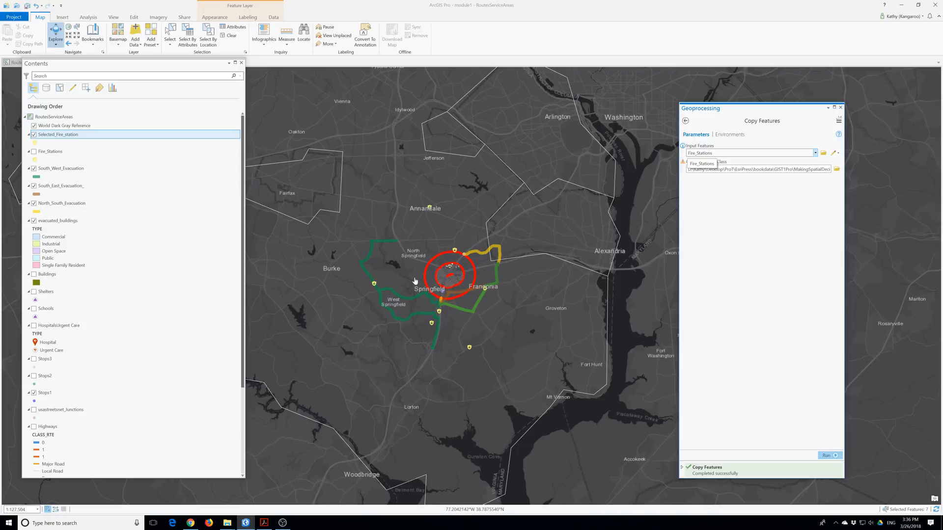
pyautogui.click(89, 17)
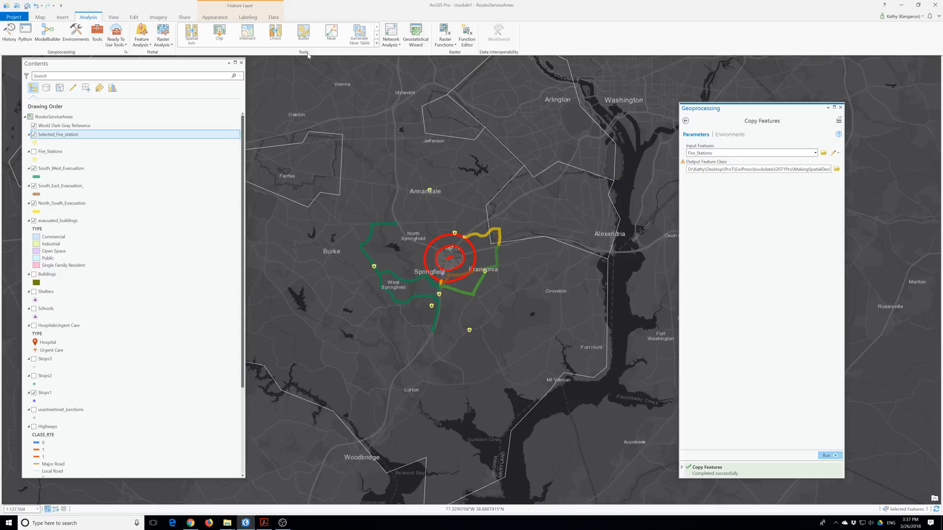
pyautogui.click(390, 38)
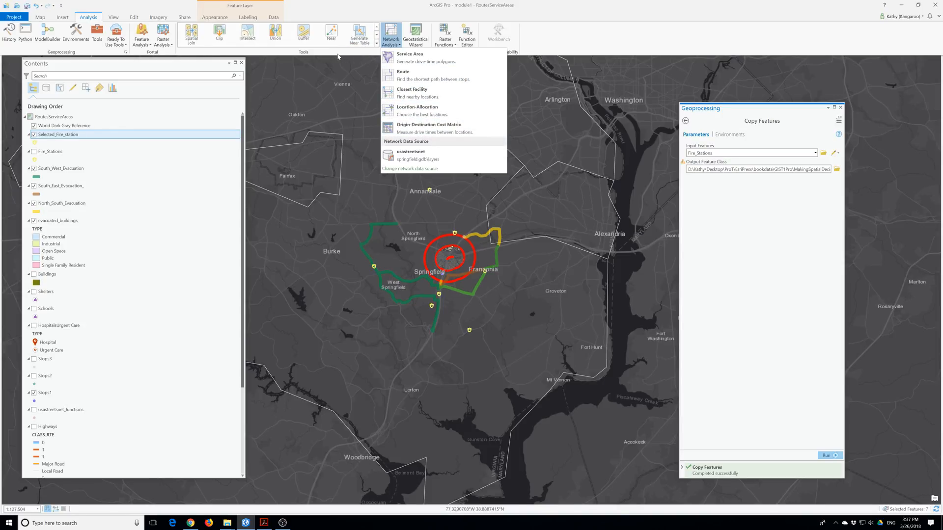
pyautogui.click(140, 31)
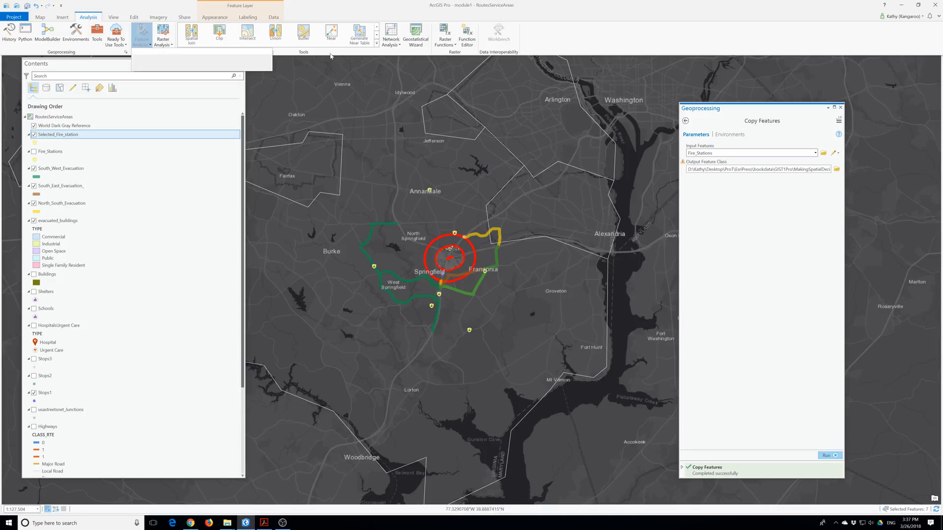
pyautogui.click(376, 35)
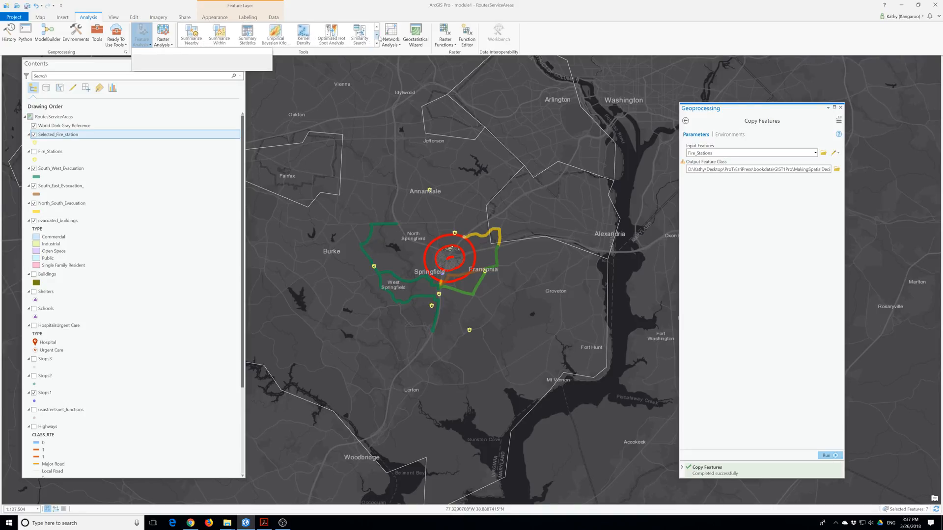
pyautogui.click(376, 35)
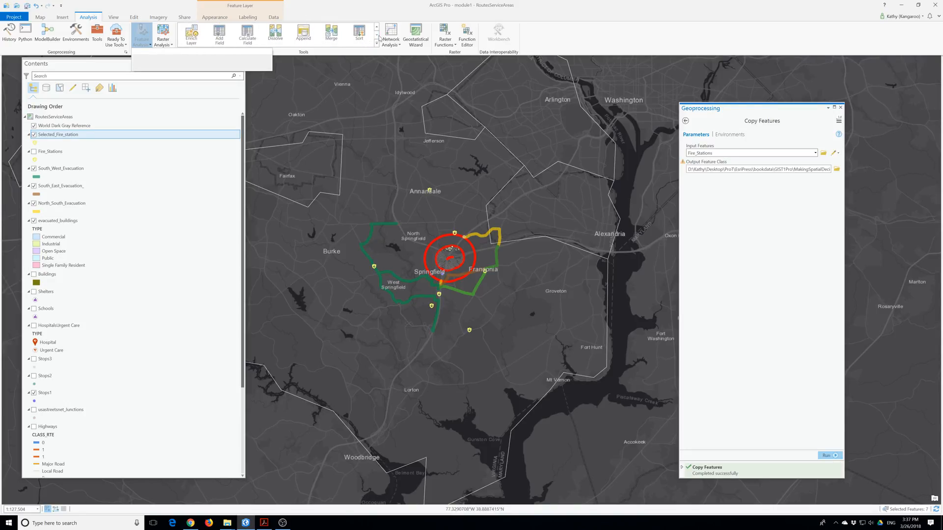
pyautogui.click(377, 28)
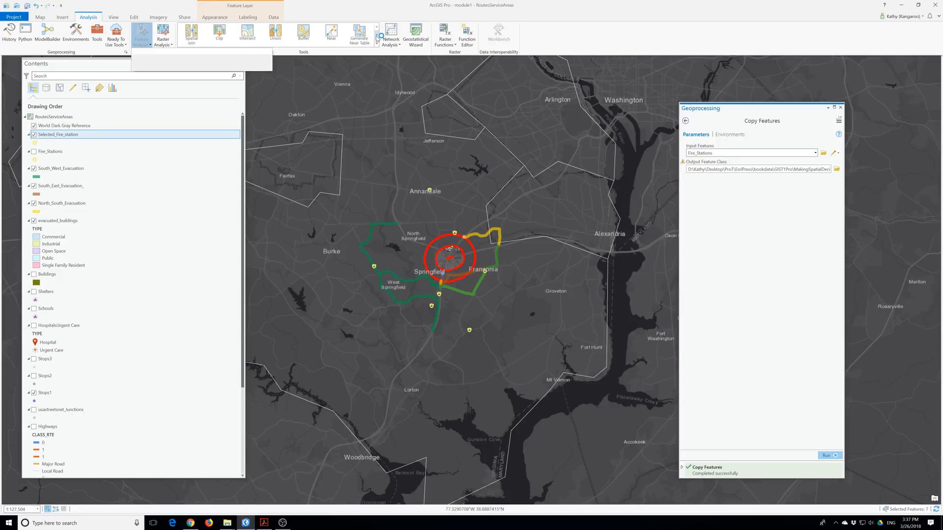
pyautogui.click(377, 34)
pyautogui.click(376, 38)
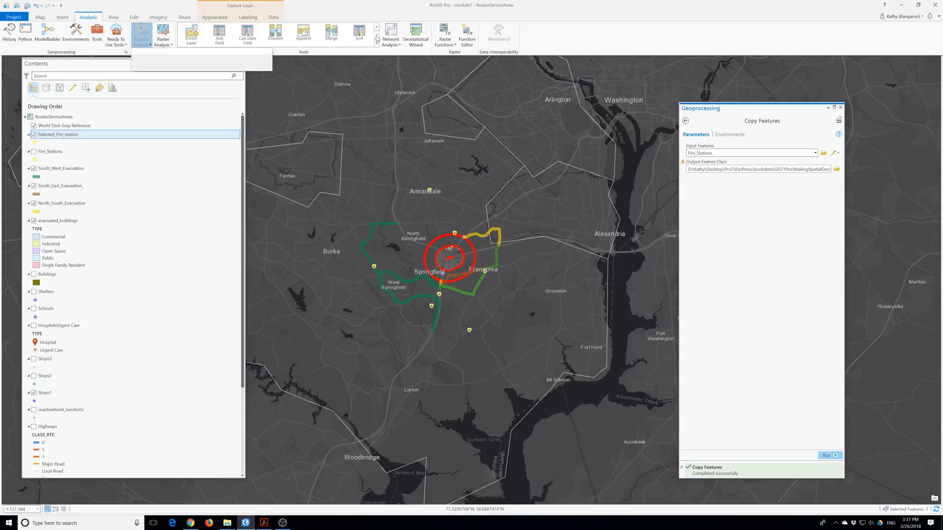
pyautogui.click(400, 45)
pyautogui.moveTo(418, 153)
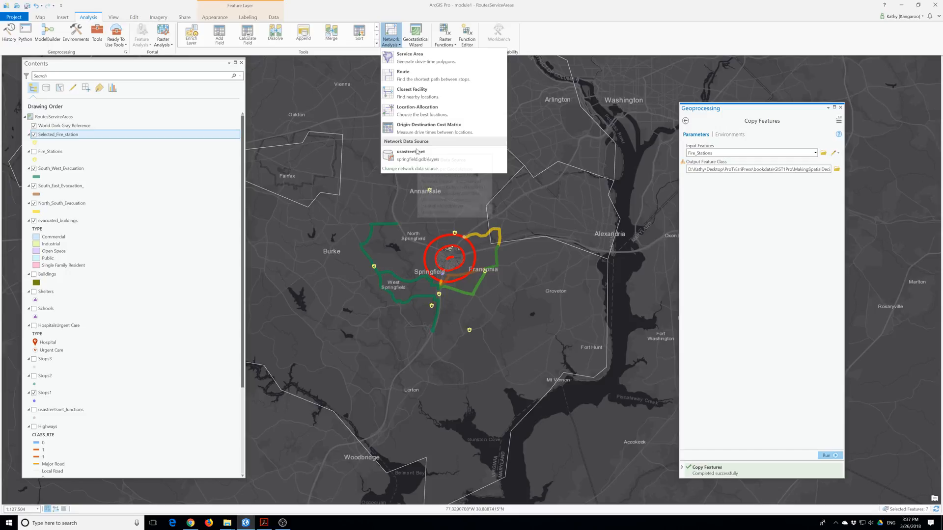
pyautogui.click(376, 44)
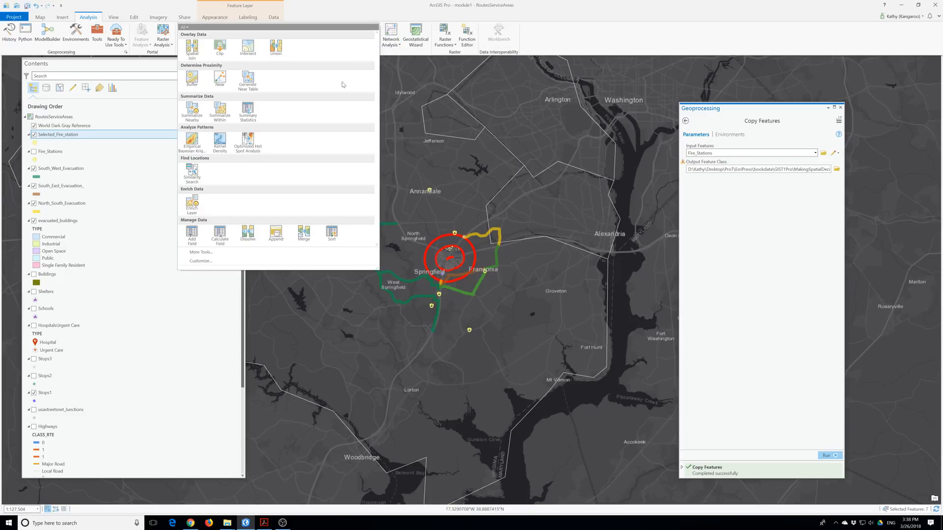
pyautogui.click(200, 253)
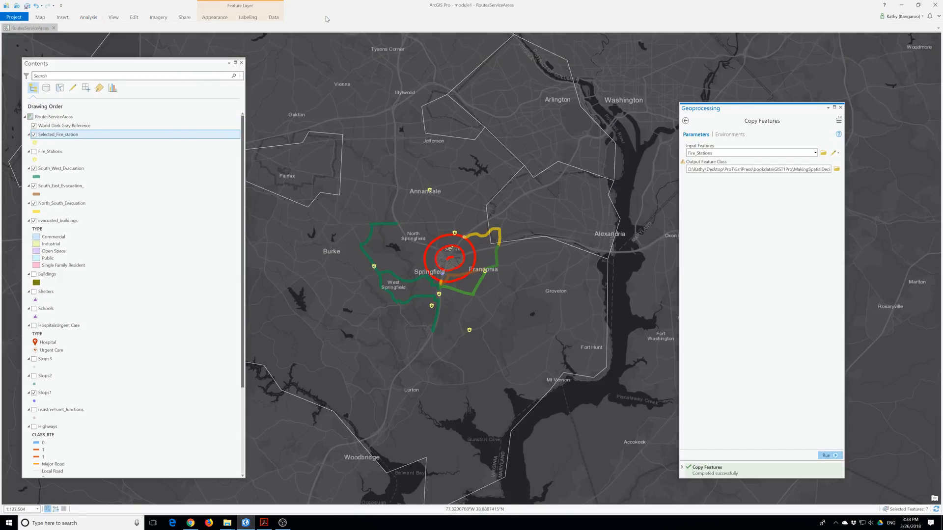
pyautogui.moveTo(118, 65); pyautogui.dragTo(116, 85)
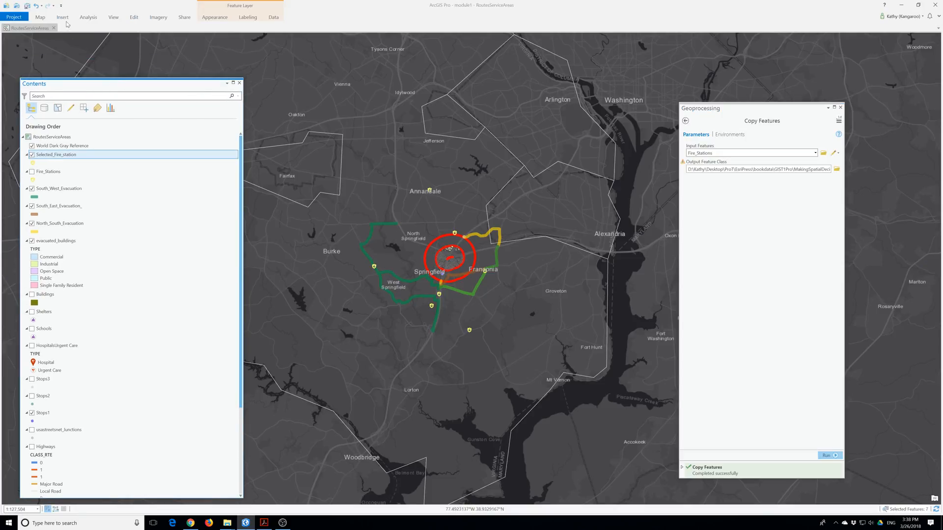
pyautogui.doubleClick(90, 18)
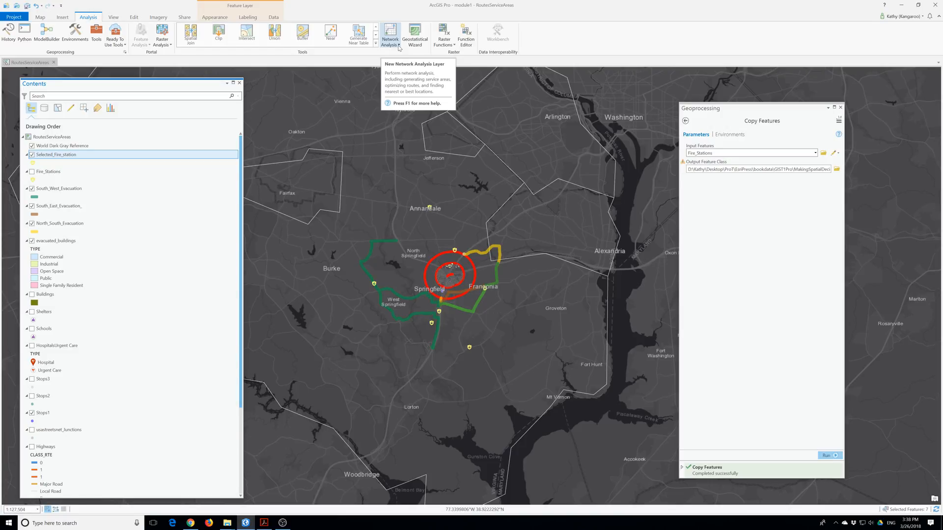
pyautogui.click(399, 45)
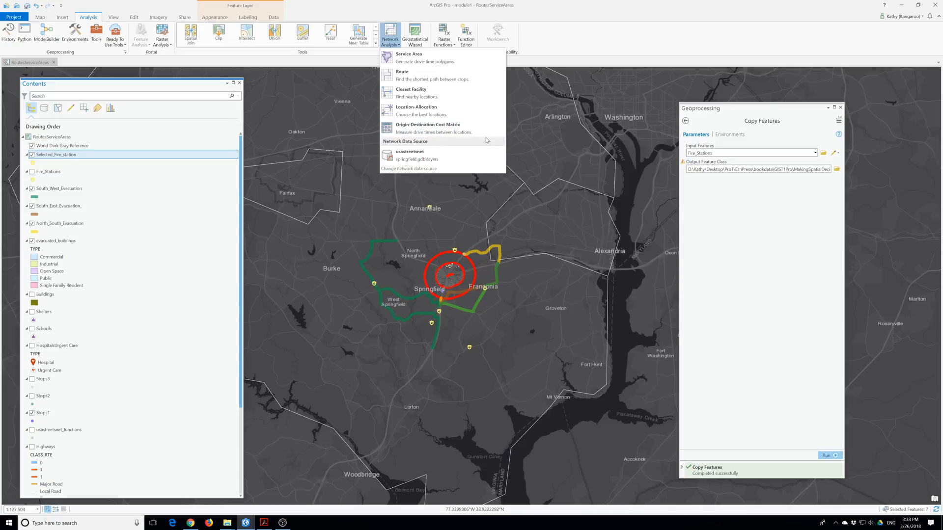
pyautogui.click(430, 168)
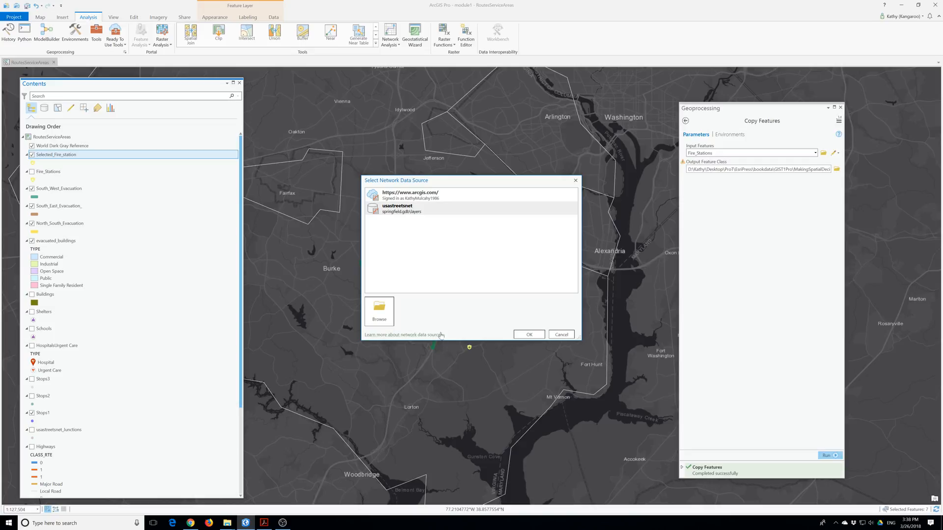
pyautogui.click(424, 200)
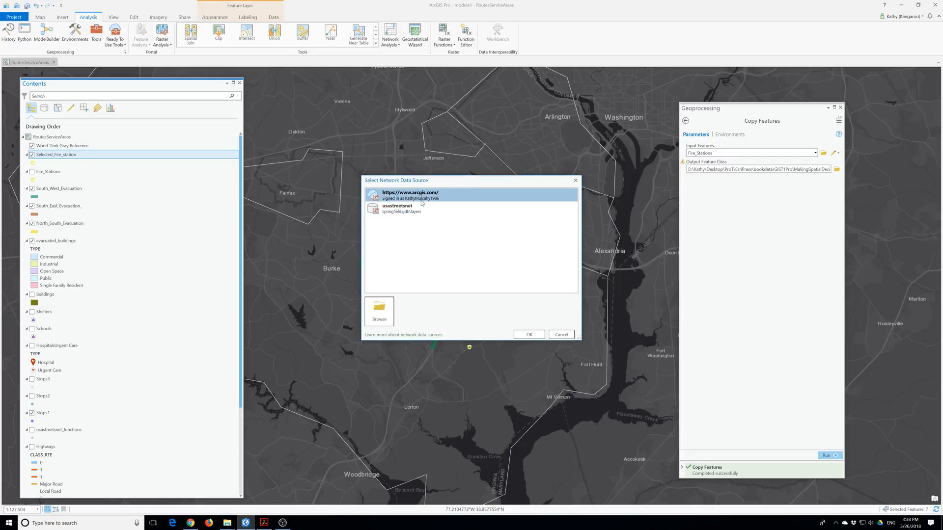
pyautogui.click(527, 336)
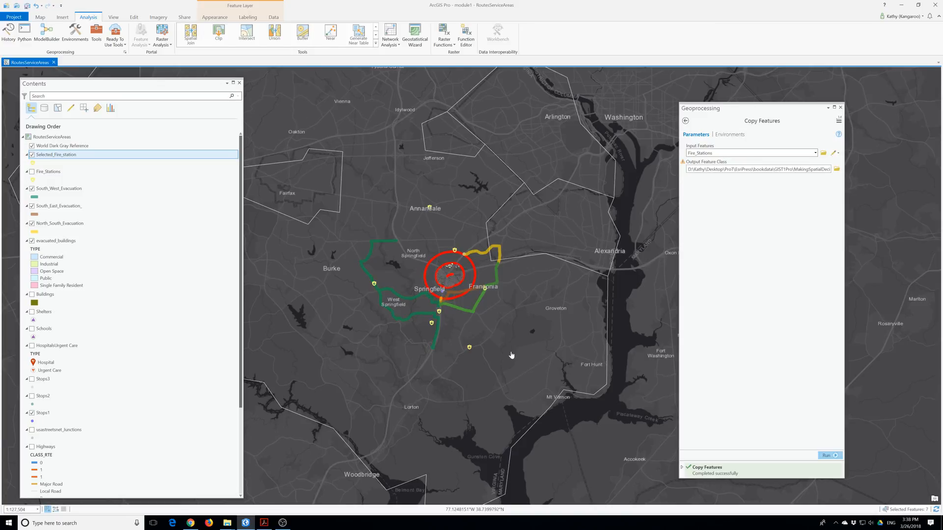
# Create a new Service Area analysis layer and select it to show its Service Area settings.
pyautogui.click(393, 38)
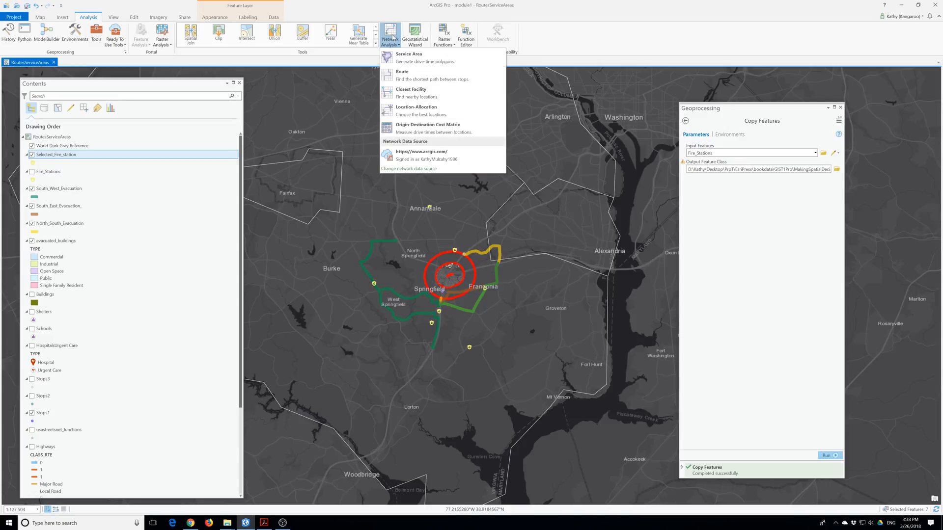
pyautogui.click(410, 62)
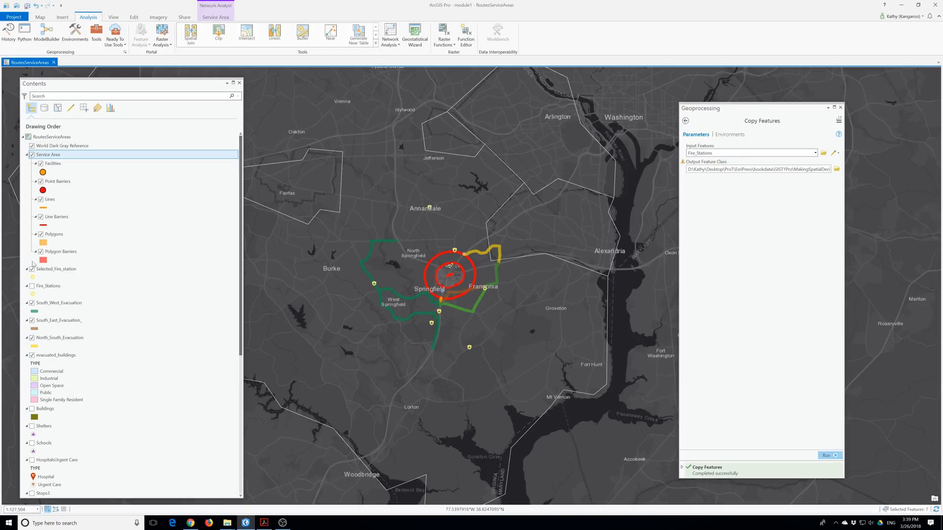
pyautogui.click(55, 155)
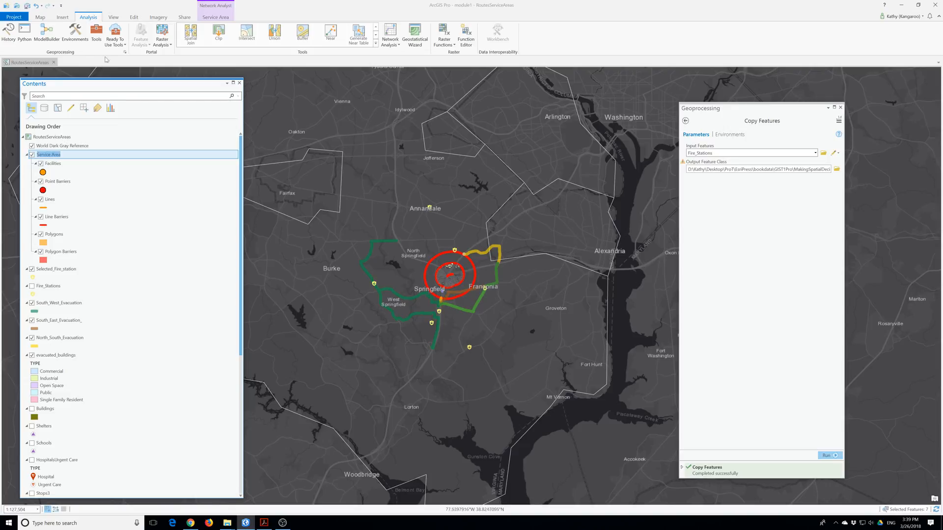
pyautogui.click(215, 17)
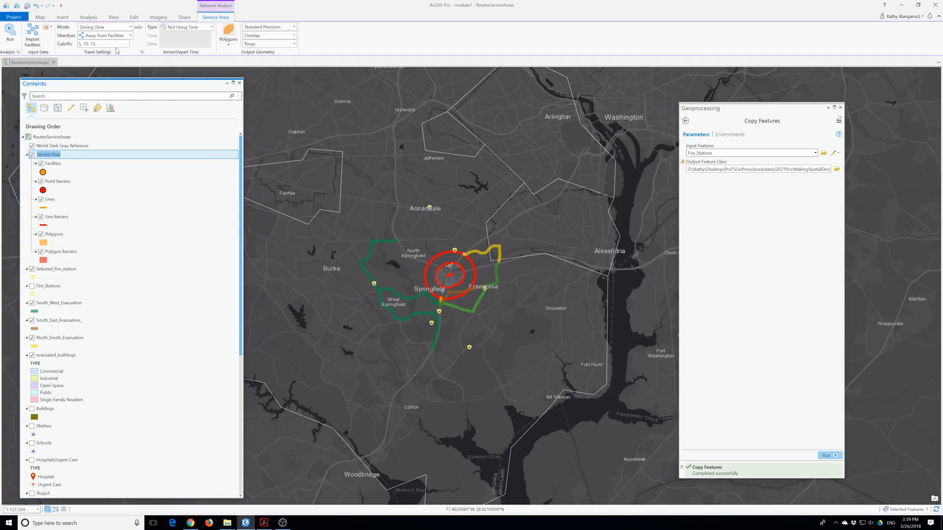
# Rename the service area layer to 'Time from fire station'.
pyautogui.click(37, 37)
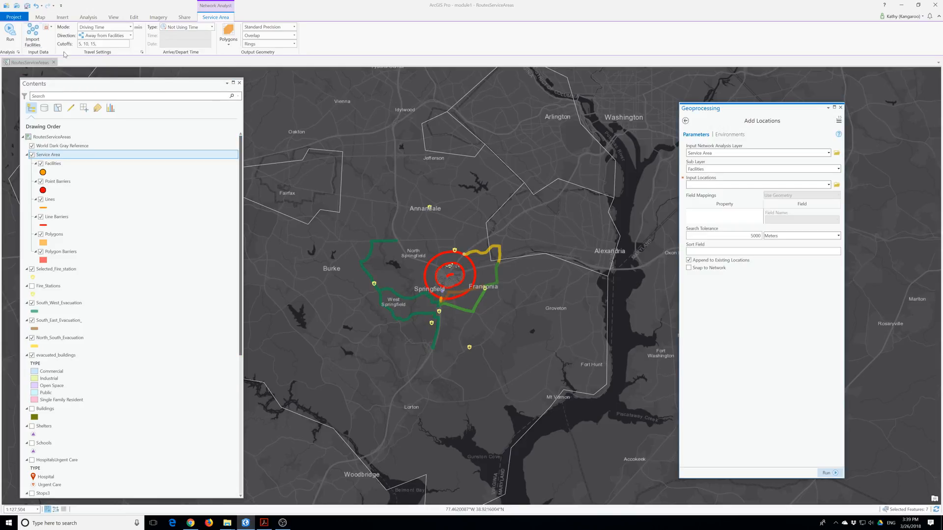
pyautogui.moveTo(737, 113); pyautogui.dragTo(535, 115)
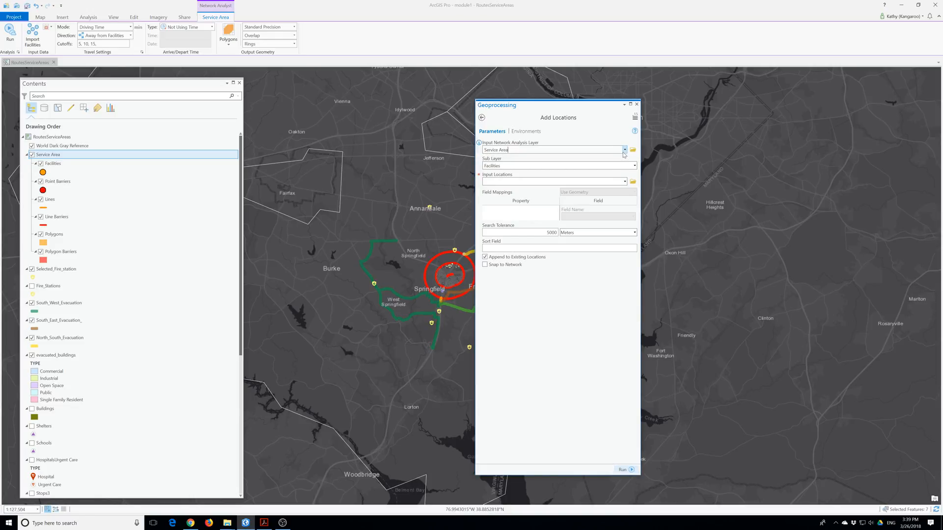
pyautogui.click(637, 104)
pyautogui.click(57, 148)
pyautogui.click(59, 154)
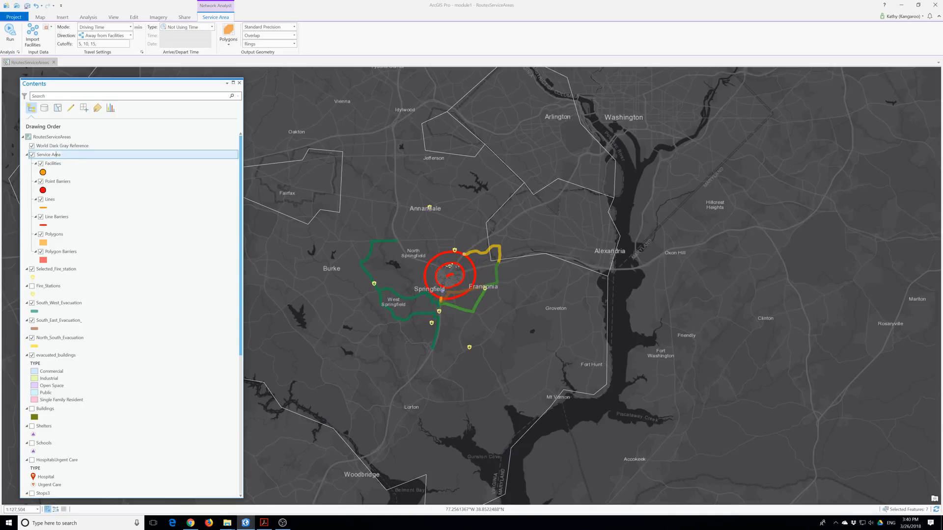
pyautogui.click(59, 154)
pyautogui.write('a')
pyautogui.write('ime')
pyautogui.write(' from fire station')
pyautogui.press('Return')
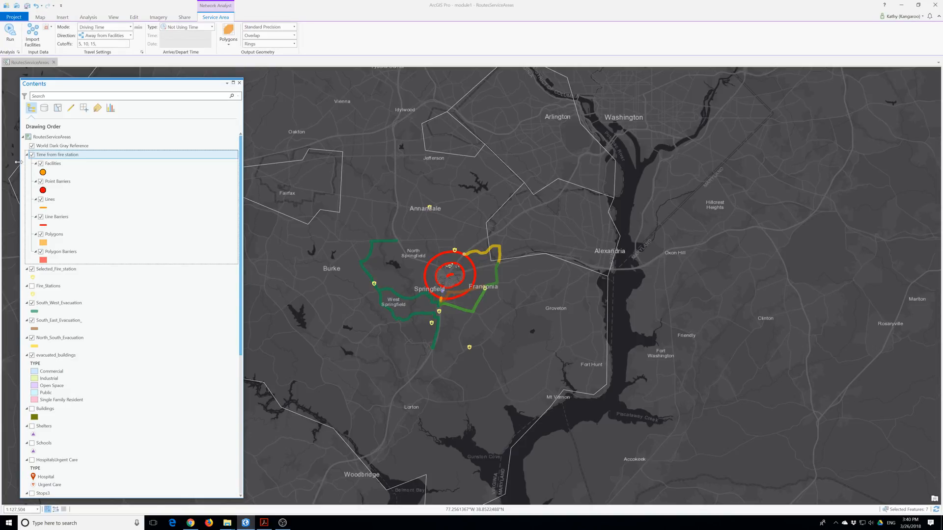
# Load the Fire_Stations points into the service area as facilities with Add Locations.
pyautogui.click(33, 32)
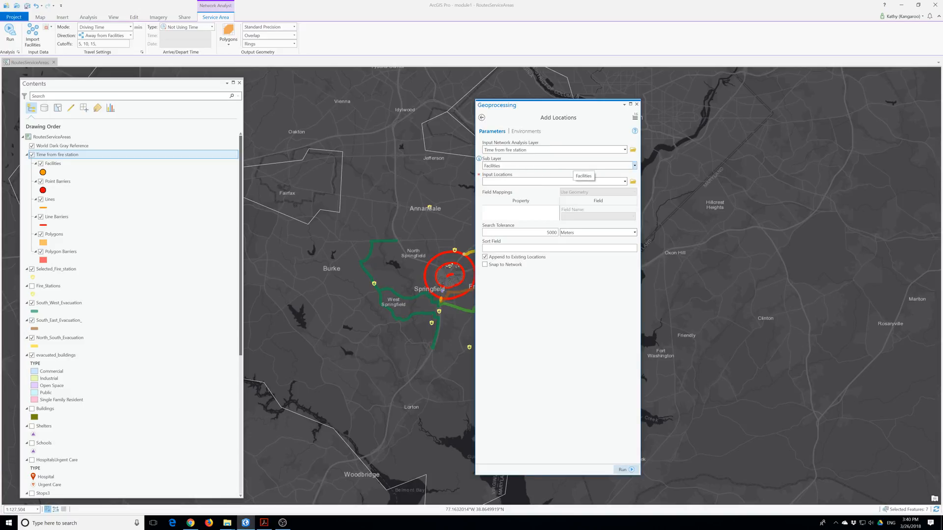
pyautogui.click(624, 181)
pyautogui.click(624, 183)
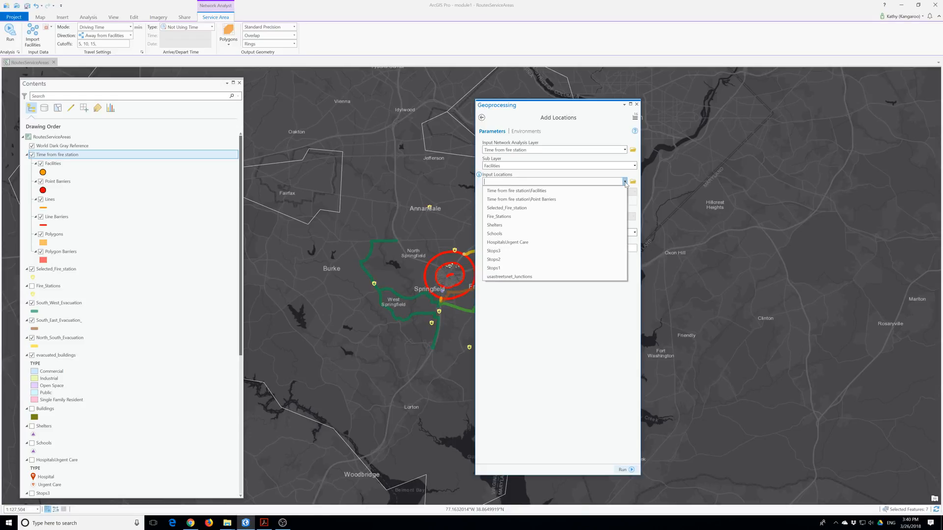
pyautogui.click(522, 217)
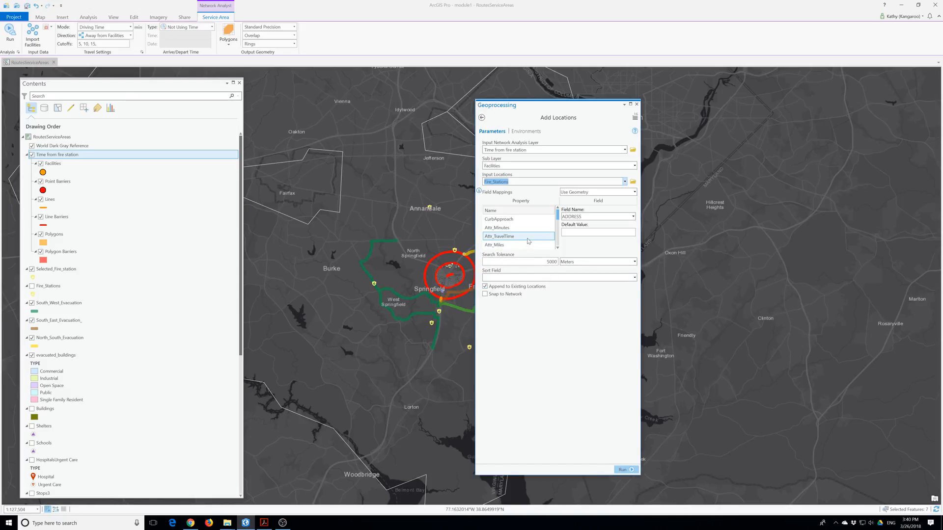
pyautogui.click(520, 181)
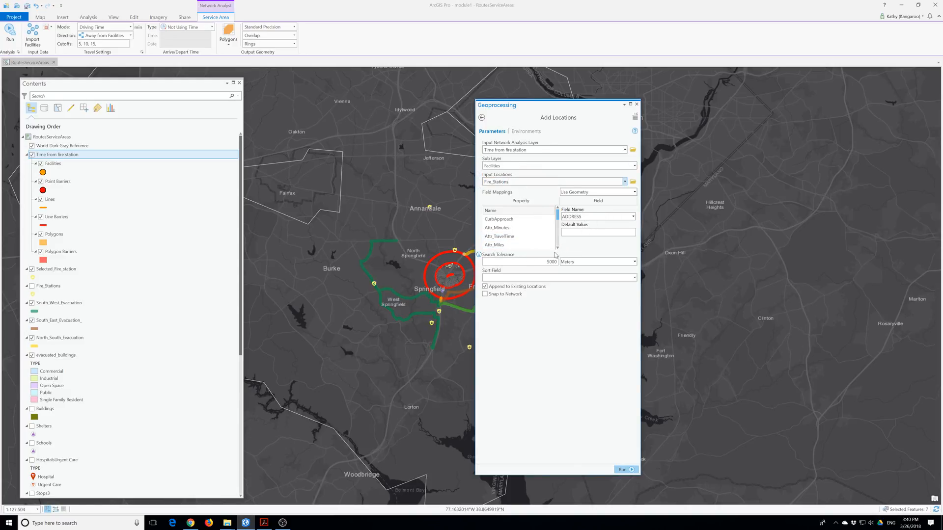
pyautogui.click(628, 470)
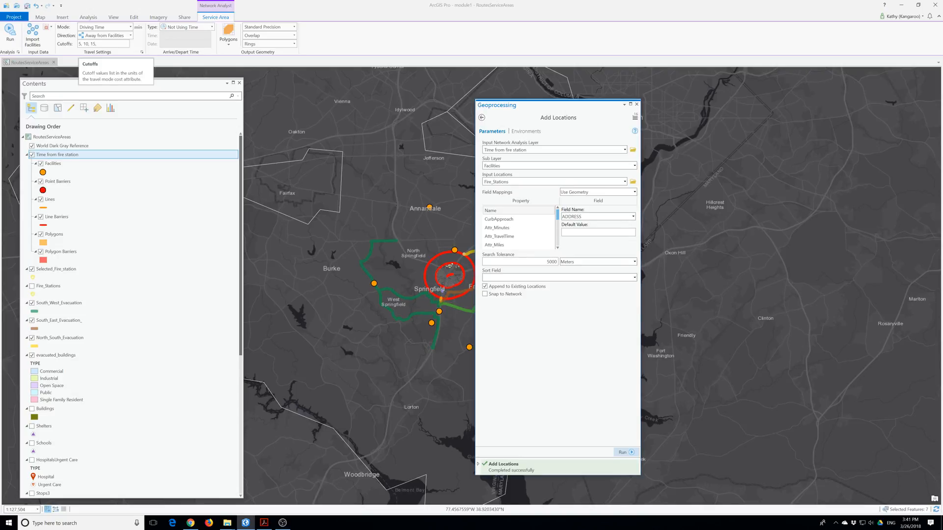
# Replace the 5, 10, 15 cutoffs with 2, 4, 6 minutes and start solving.
pyautogui.moveTo(97, 44); pyautogui.dragTo(70, 42)
pyautogui.write('21')
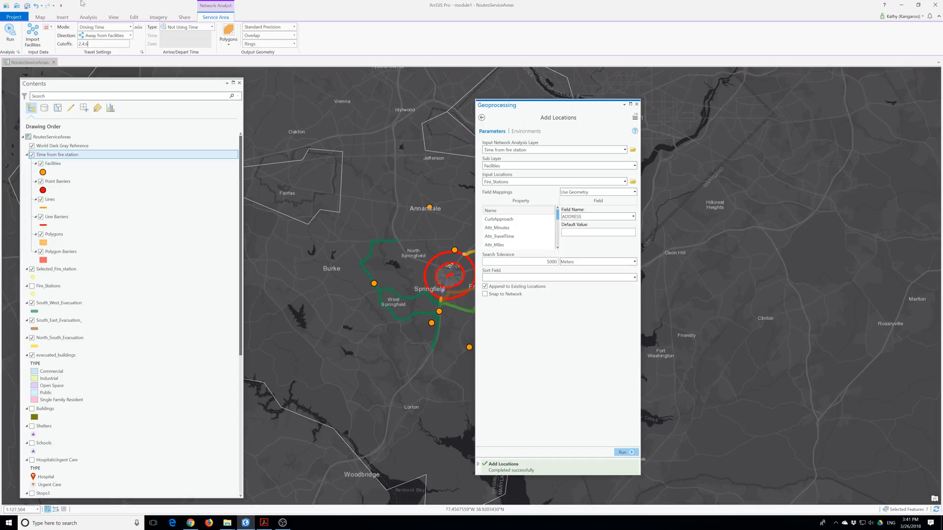
pyautogui.click(10, 30)
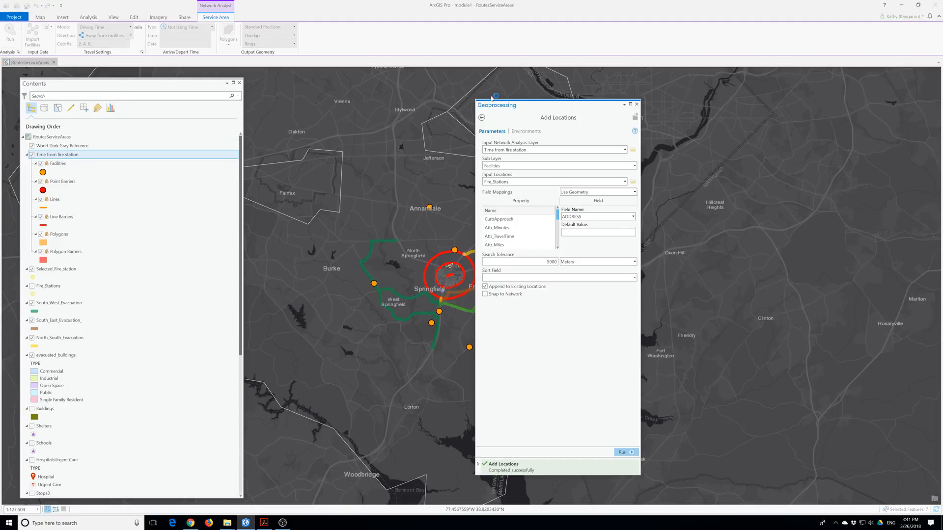
pyautogui.moveTo(596, 112); pyautogui.dragTo(600, 115)
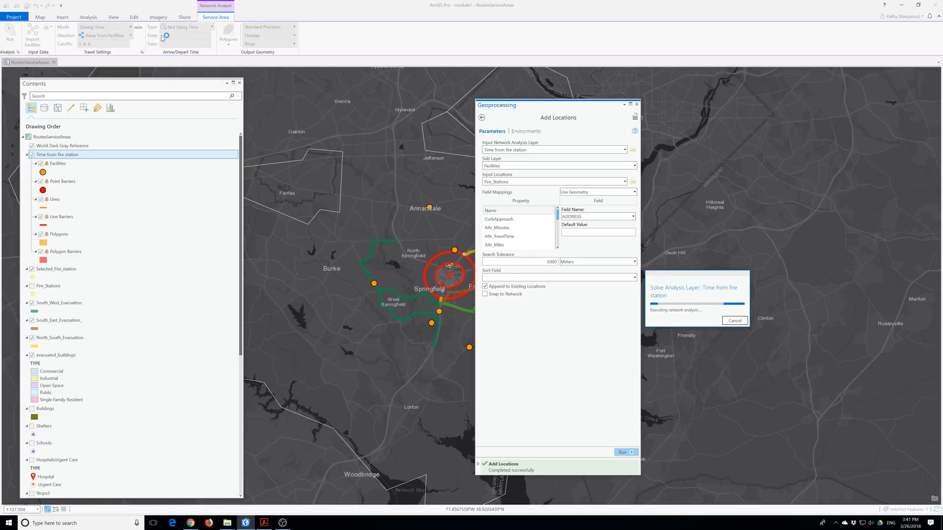
pyautogui.click(735, 320)
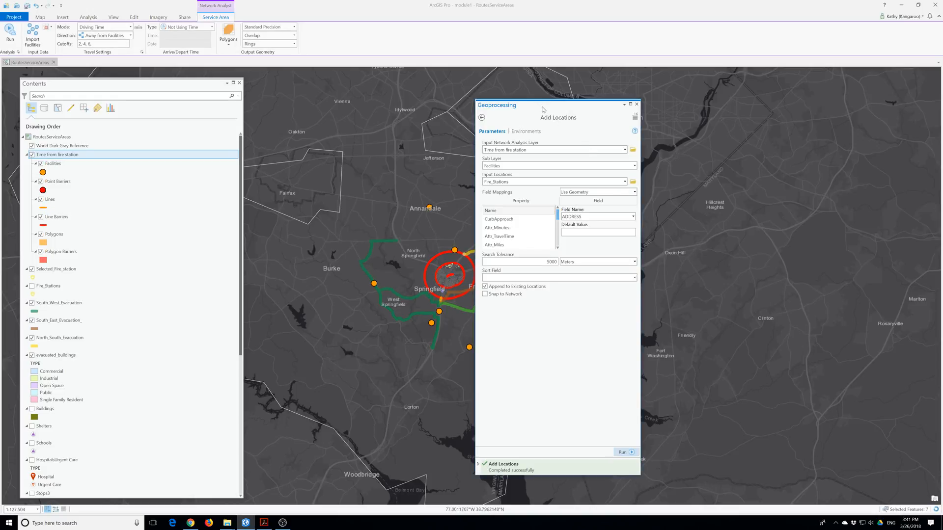
# Set overlapping polygons to dissolve and solve the service area again.
pyautogui.moveTo(543, 109); pyautogui.dragTo(727, 93)
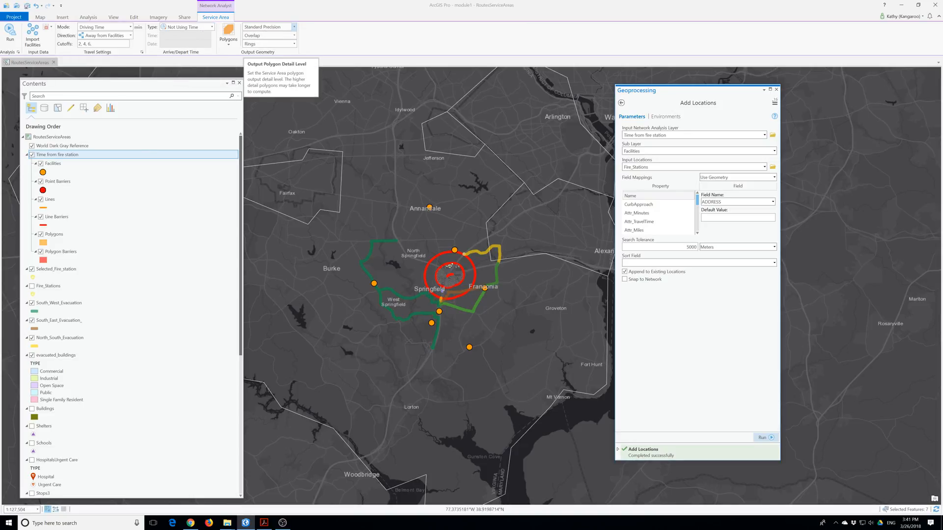
pyautogui.click(293, 35)
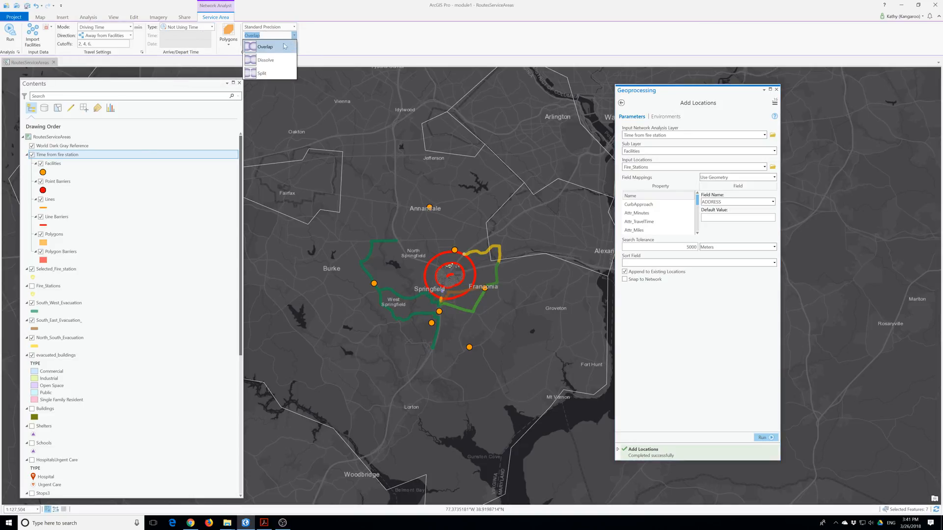
pyautogui.click(266, 60)
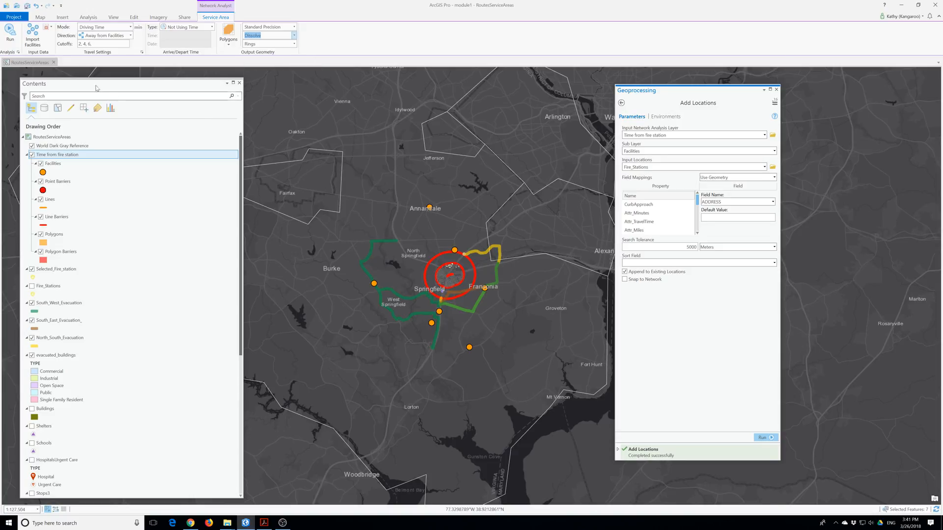
pyautogui.click(12, 33)
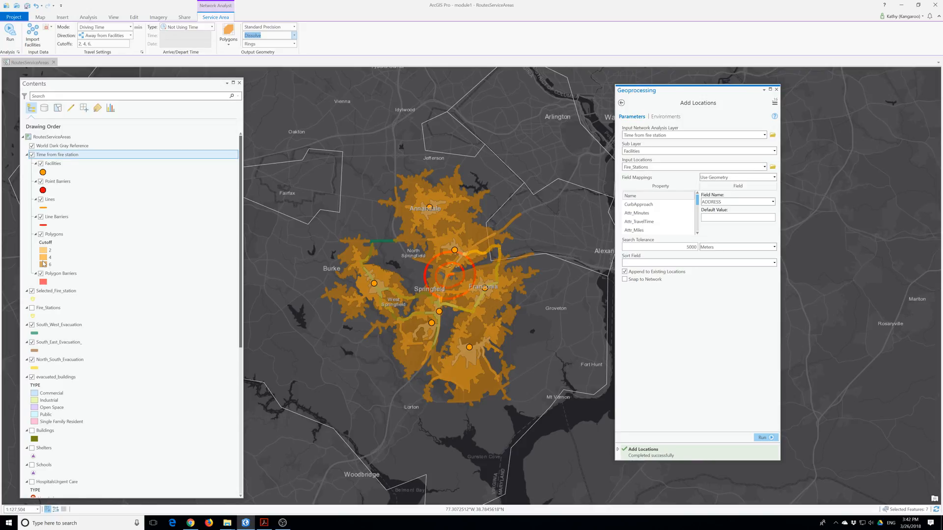
# Export the Polygons sublayer to a new 'Service areas' feature class in module1.gdb.
pyautogui.rightClick(51, 235)
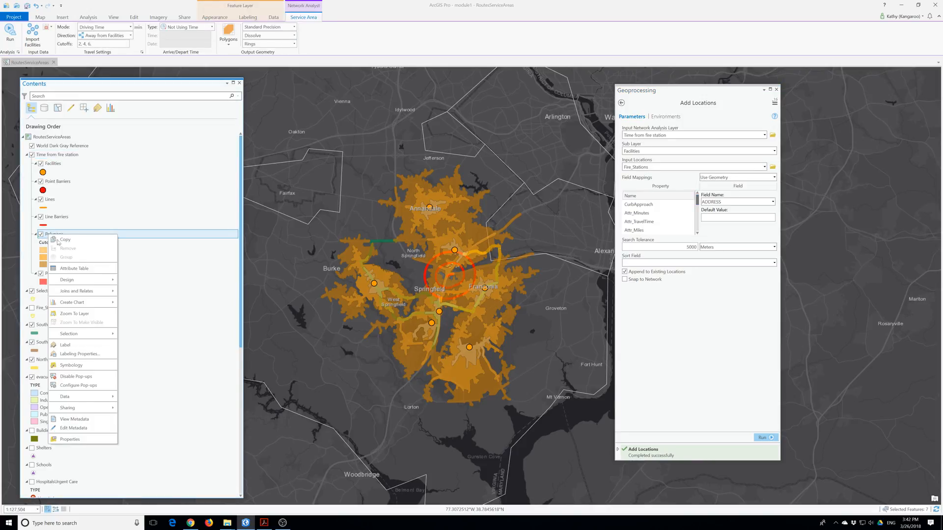
pyautogui.moveTo(92, 402)
pyautogui.click(172, 398)
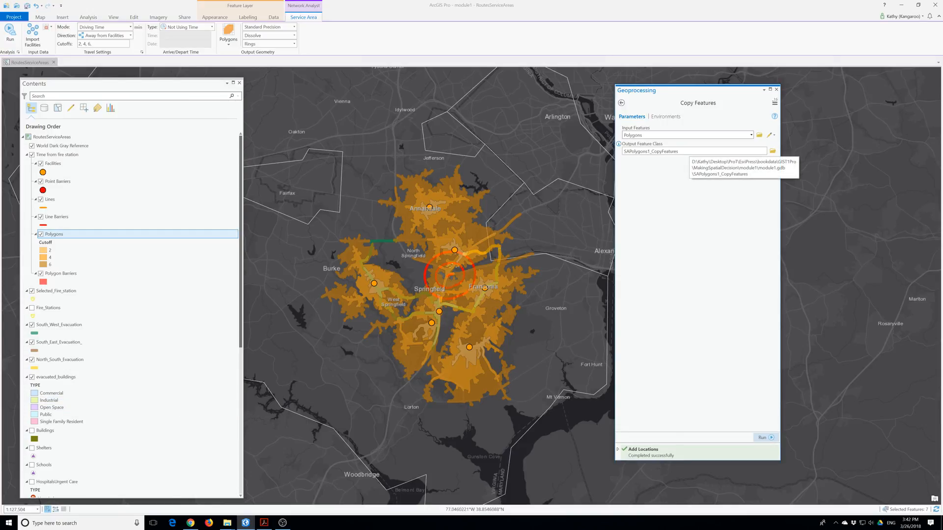
pyautogui.click(691, 151)
pyautogui.press('BackSpace')
pyautogui.press('BackSpace')
pyautogui.press('BackSpace')
pyautogui.press('BackSpace')
pyautogui.press('BackSpace')
pyautogui.press('BackSpace')
pyautogui.press('BackSpace')
pyautogui.press('BackSpace')
pyautogui.press('BackSpace')
pyautogui.press('BackSpace')
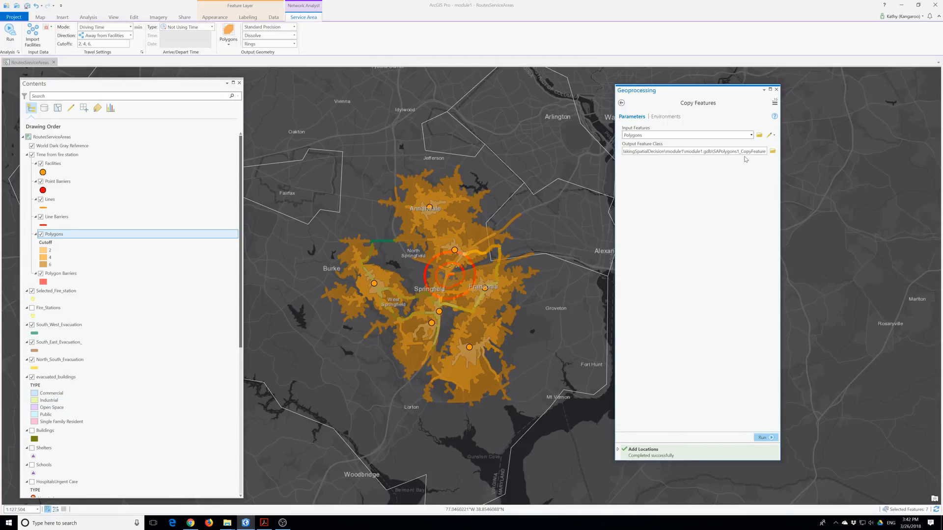
pyautogui.press('BackSpace')
pyautogui.press('BackSpace')
pyautogui.press('BackSpace')
pyautogui.press('BackSpace')
pyautogui.press('BackSpace')
pyautogui.press('BackSpace')
pyautogui.press('BackSpace')
pyautogui.press('BackSpace')
pyautogui.press('BackSpace')
pyautogui.press('BackSpace')
pyautogui.press('BackSpace')
pyautogui.press('BackSpace')
pyautogui.press('BackSpace')
pyautogui.press('BackSpace')
pyautogui.write('Service areas')
pyautogui.click(765, 437)
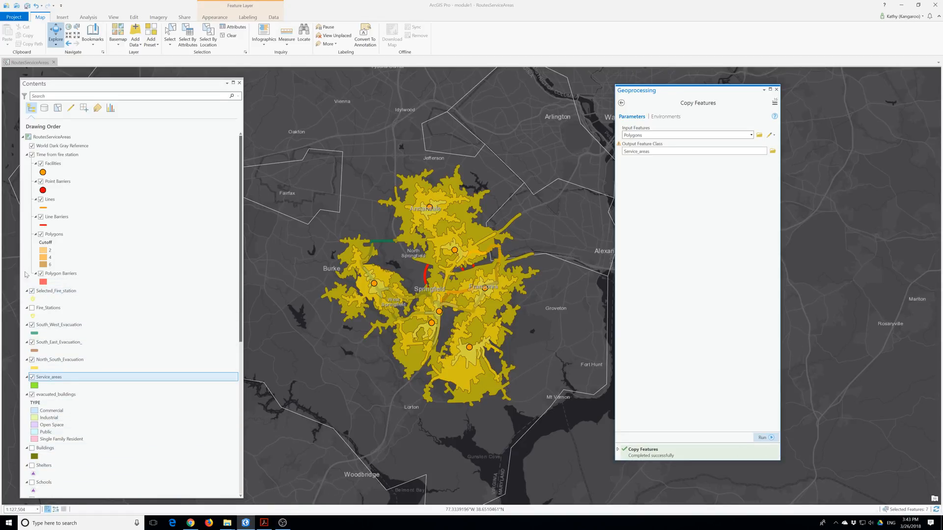
# Hide the Time from fire station and Selected_Fire_station layers.
pyautogui.click(32, 154)
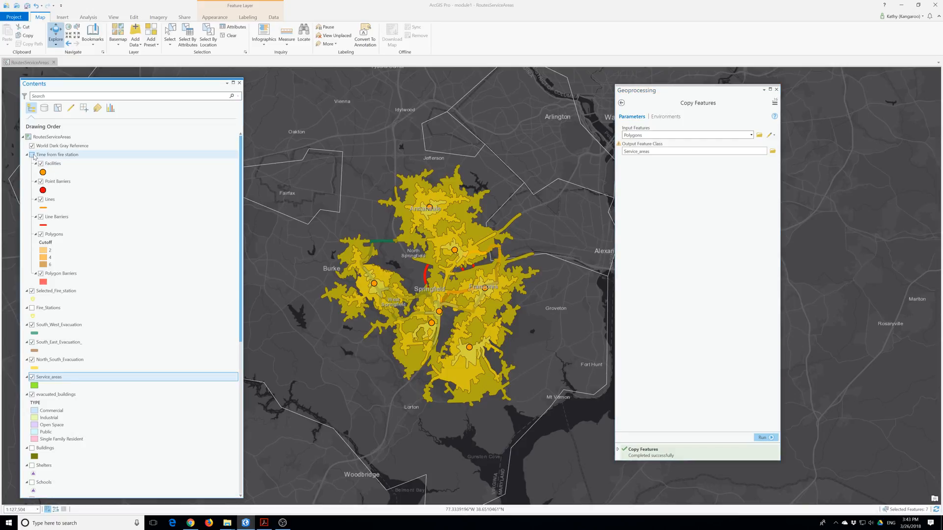
pyautogui.click(32, 290)
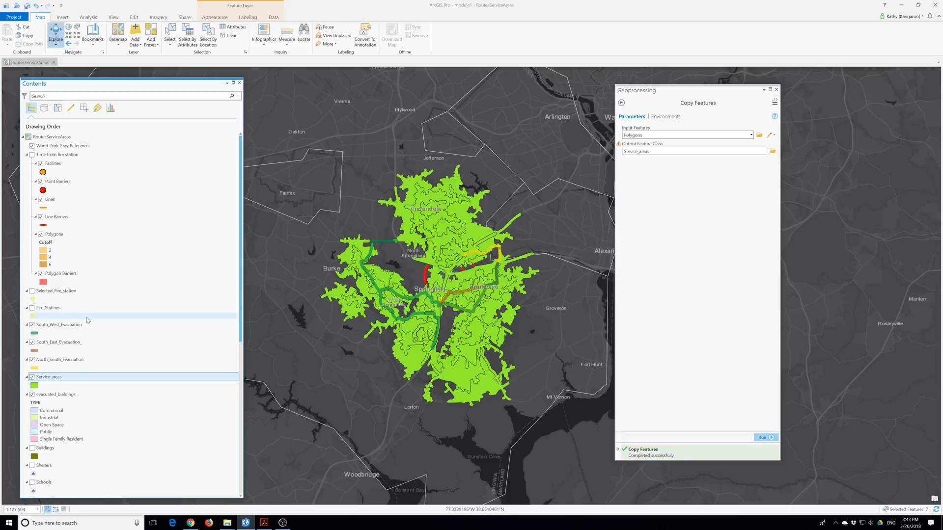
pyautogui.rightClick(49, 381)
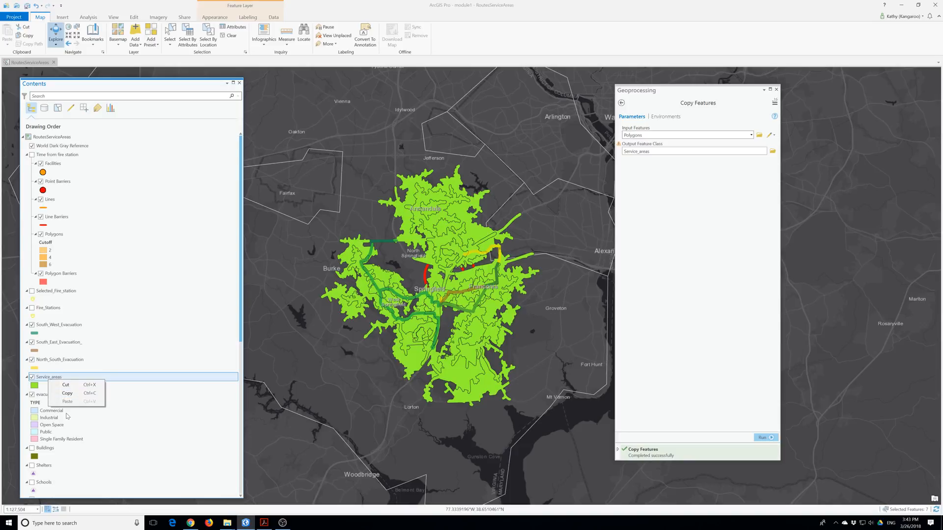
pyautogui.click(44, 380)
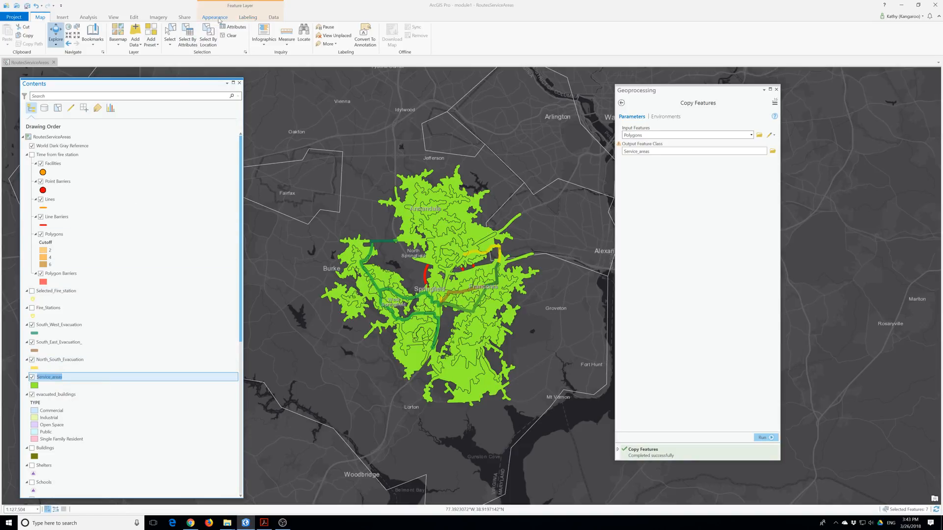
# Switch Service_areas symbology to Unique Values, keeping the FacilityID field.
pyautogui.click(214, 18)
pyautogui.click(164, 33)
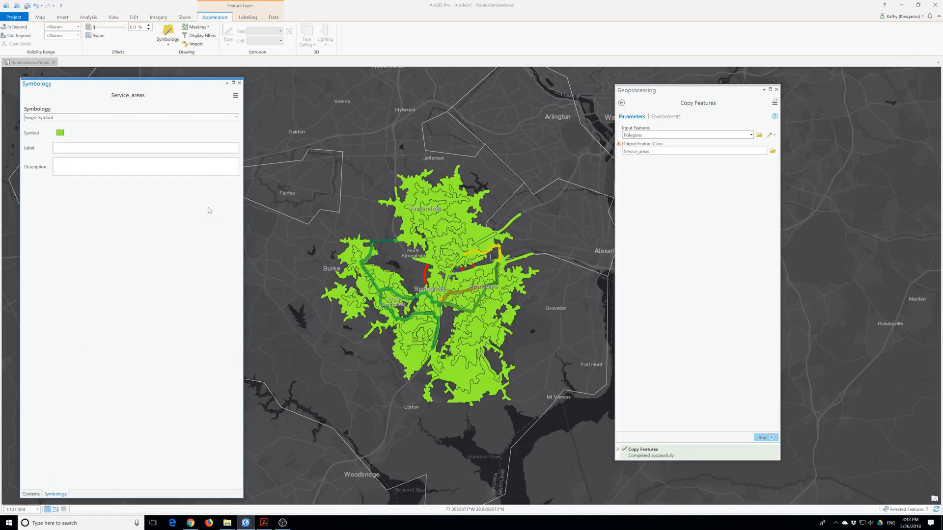
pyautogui.click(172, 119)
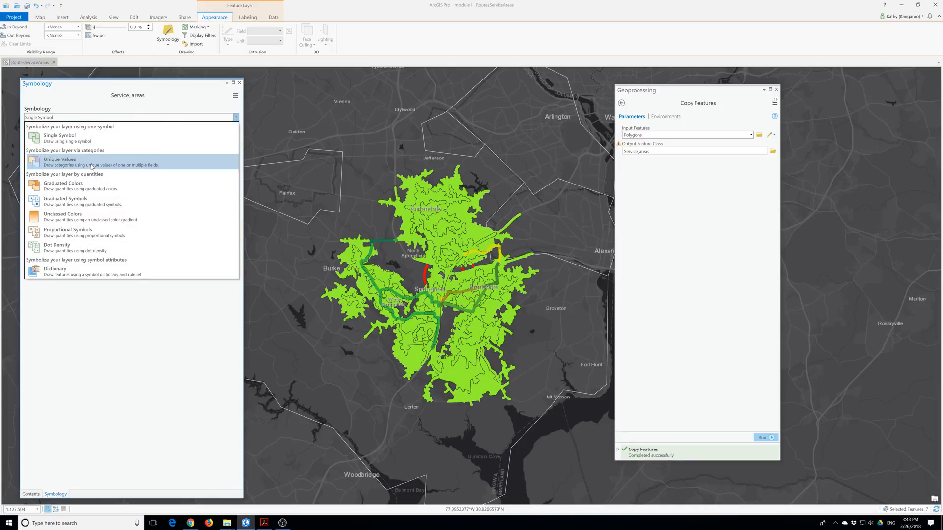
pyautogui.click(62, 161)
pyautogui.click(138, 142)
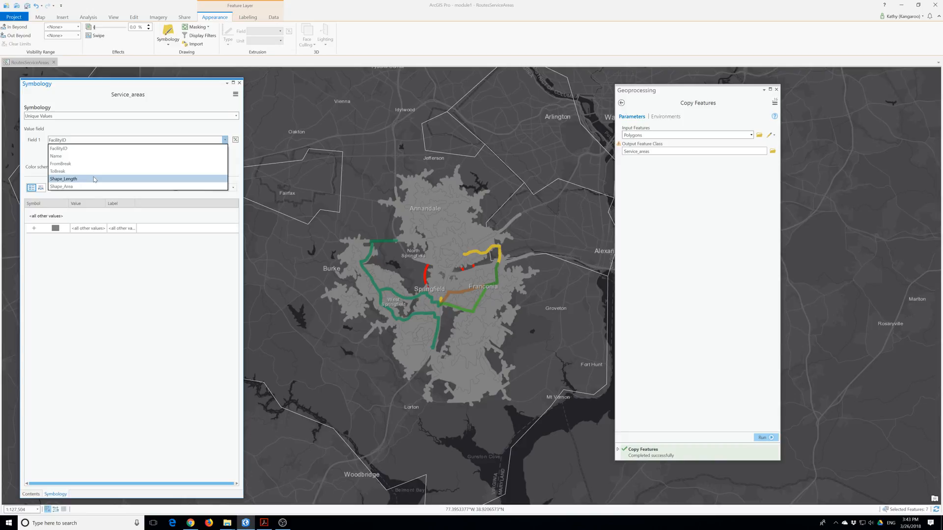
pyautogui.click(99, 148)
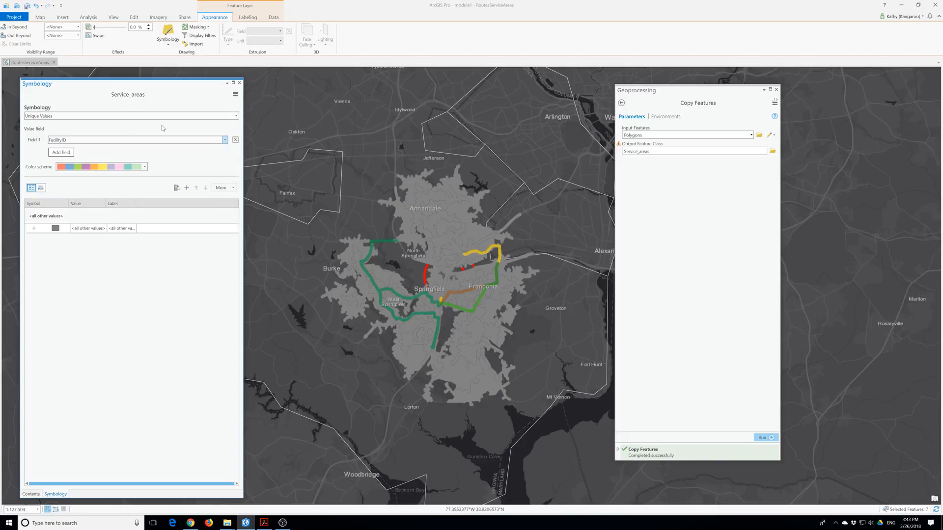
pyautogui.click(239, 84)
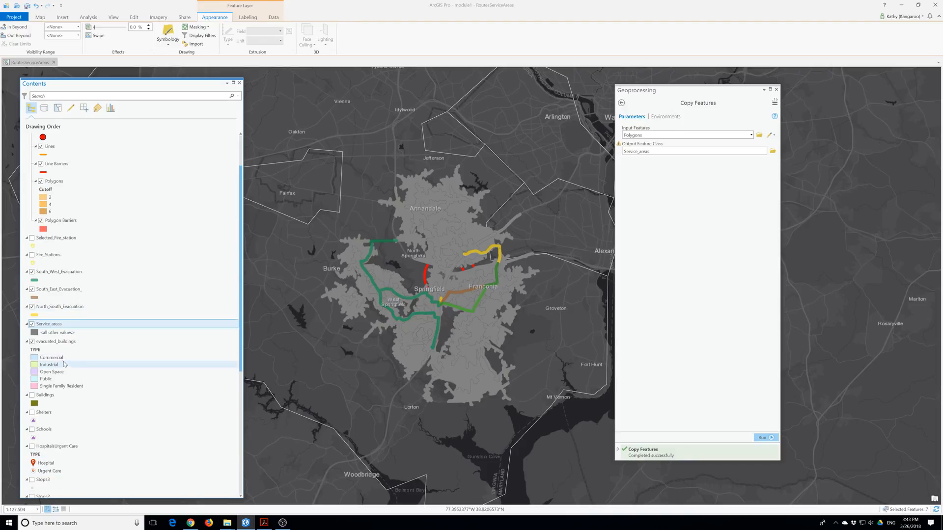
# Review the Service_areas attribute table's 0 - 2, 2 - 4 and 4 - 6 bands, then close it.
pyautogui.rightClick(46, 325)
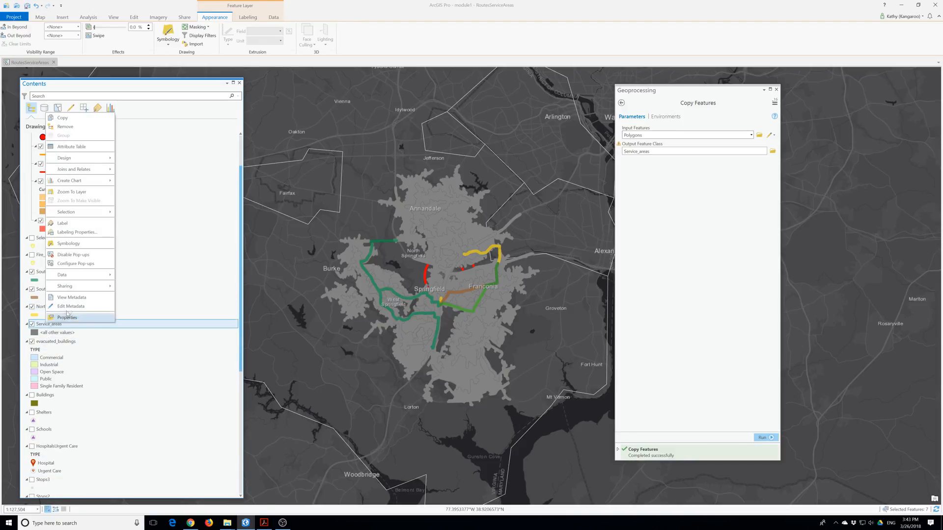
pyautogui.click(87, 147)
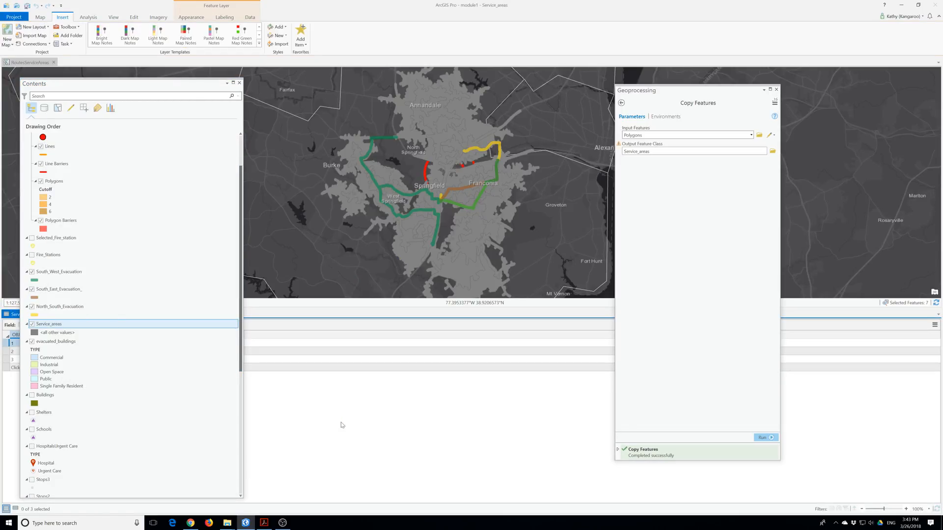
pyautogui.moveTo(122, 84); pyautogui.dragTo(348, 95)
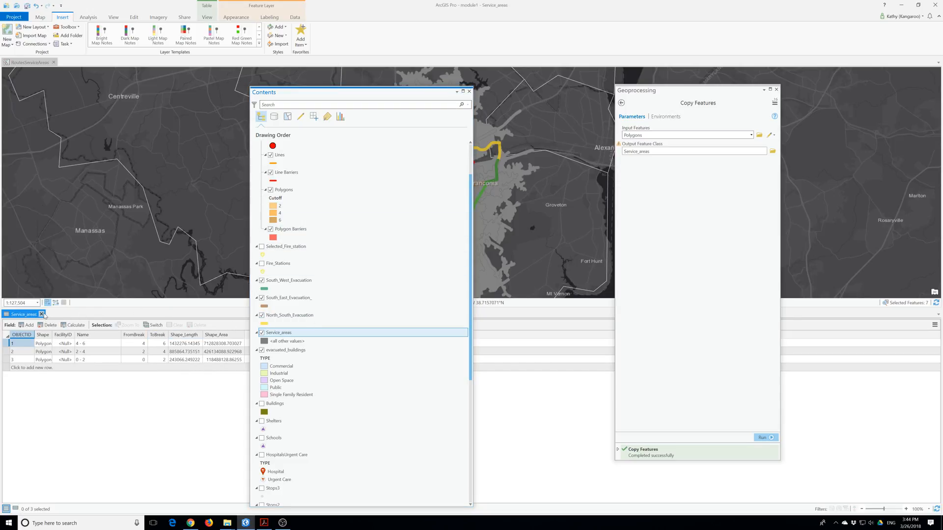
pyautogui.click(41, 315)
# Classify Service_areas by ToBreak and hide the all-other-values class.
pyautogui.rightClick(282, 334)
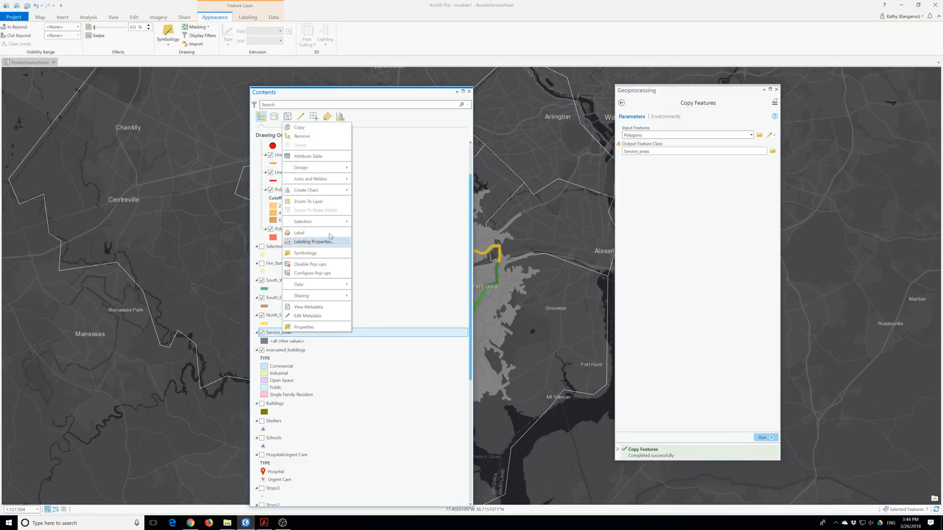
pyautogui.click(312, 253)
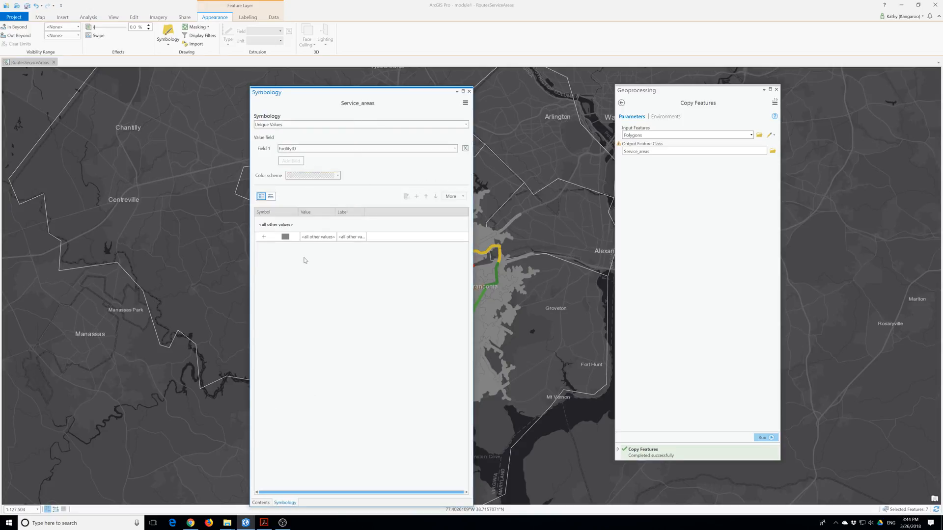
pyautogui.click(333, 148)
pyautogui.click(310, 188)
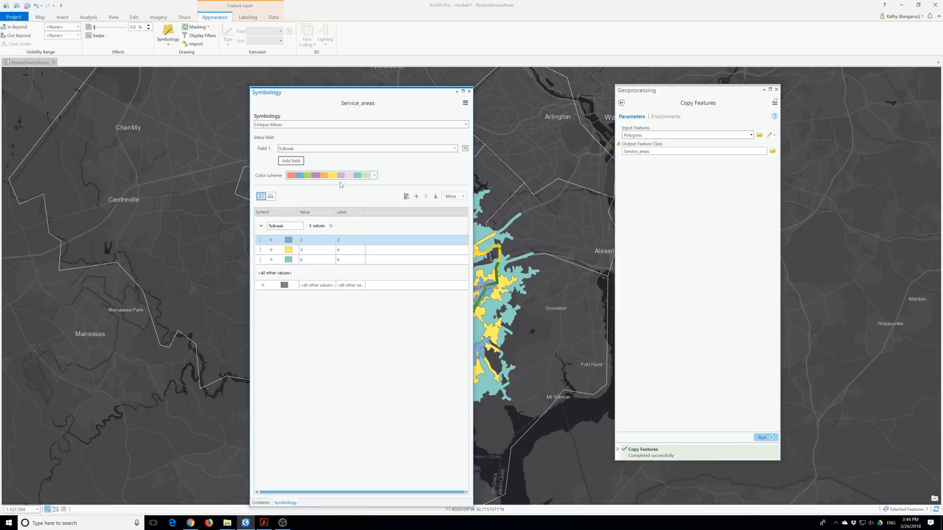
pyautogui.click(461, 197)
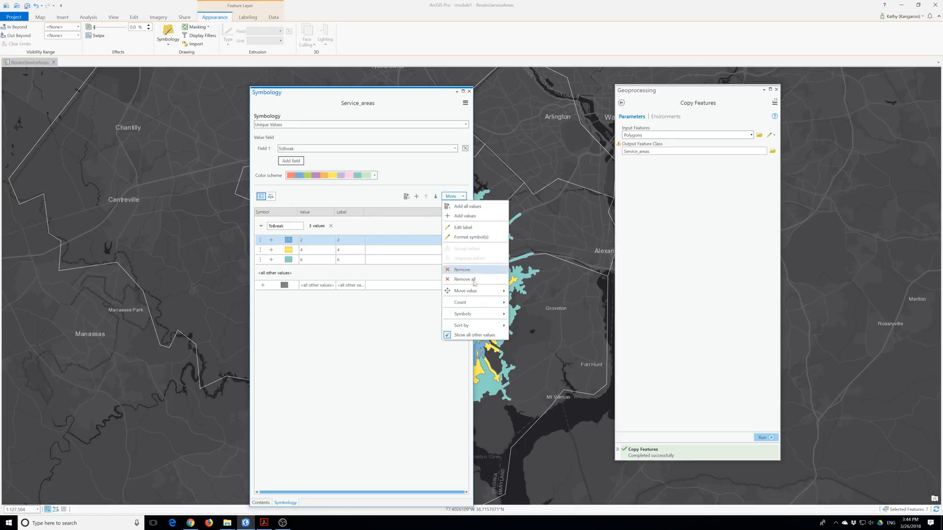
pyautogui.click(472, 335)
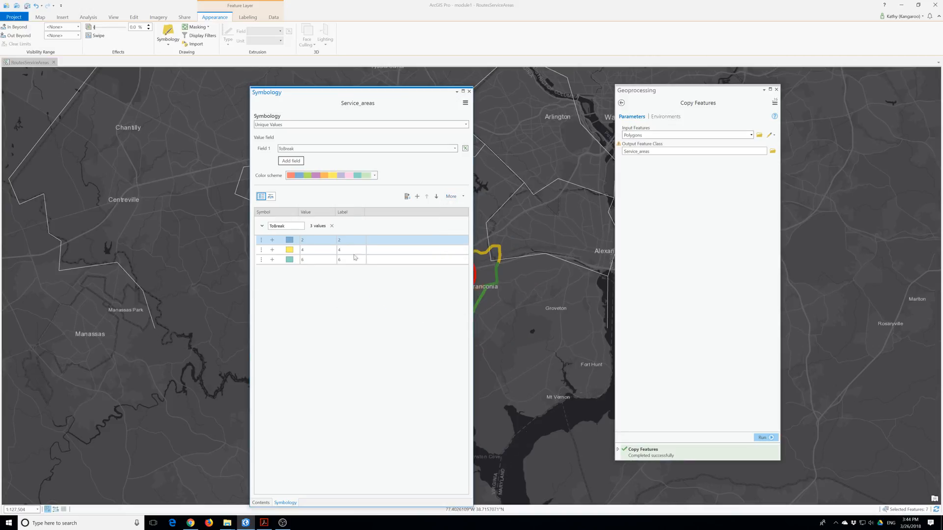
# Label the three ToBreak classes 2 min, 4 min and 6 min.
pyautogui.moveTo(365, 212); pyautogui.dragTo(399, 212)
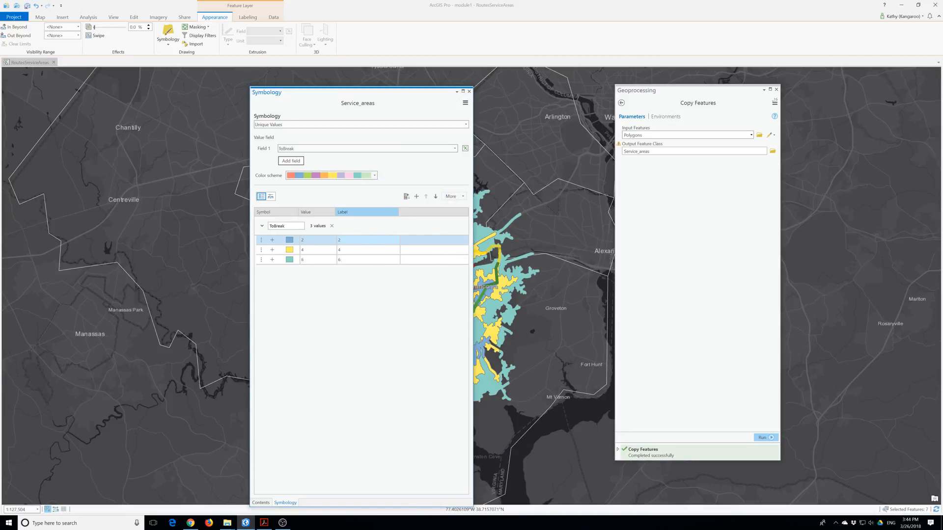
pyautogui.click(368, 240)
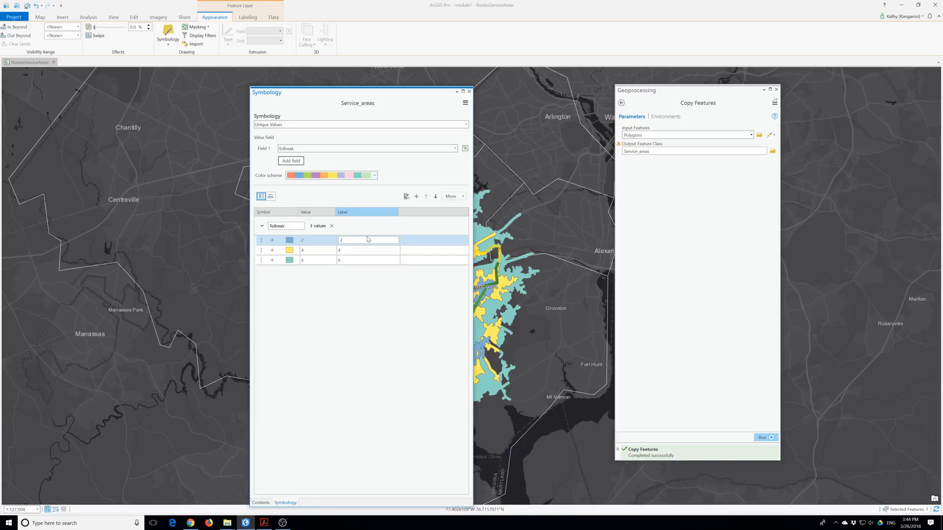
pyautogui.write('mi')
pyautogui.press('BackSpace')
pyautogui.press('BackSpace')
pyautogui.press('BackSpace')
pyautogui.write('min')
pyautogui.click(359, 250)
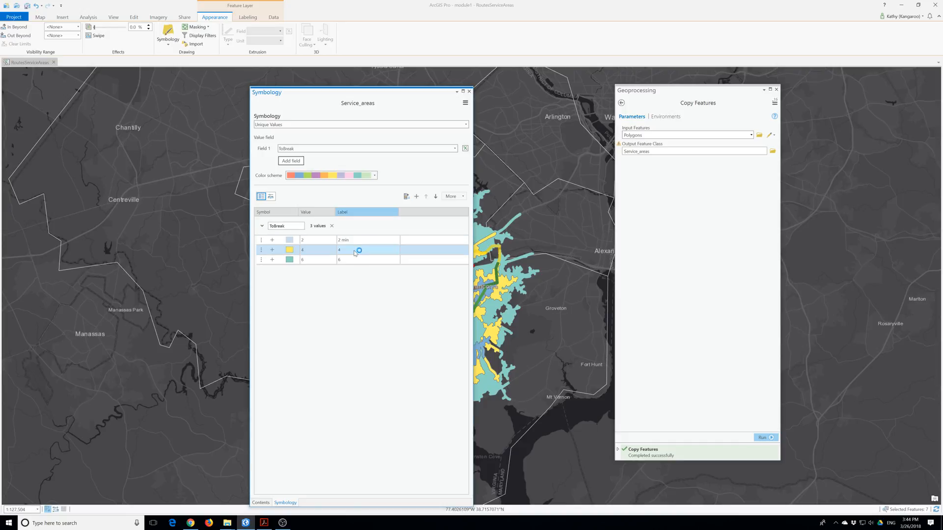
pyautogui.write('min')
pyautogui.click(352, 260)
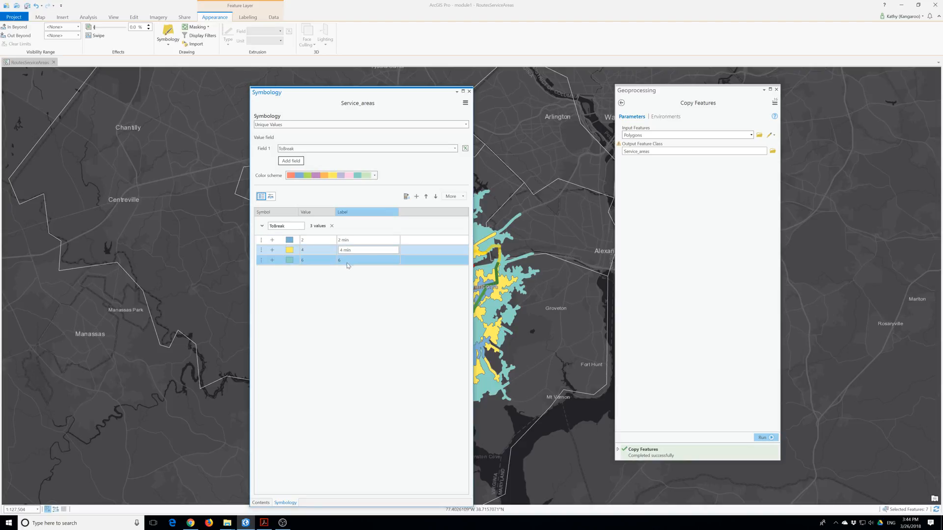
pyautogui.write('min')
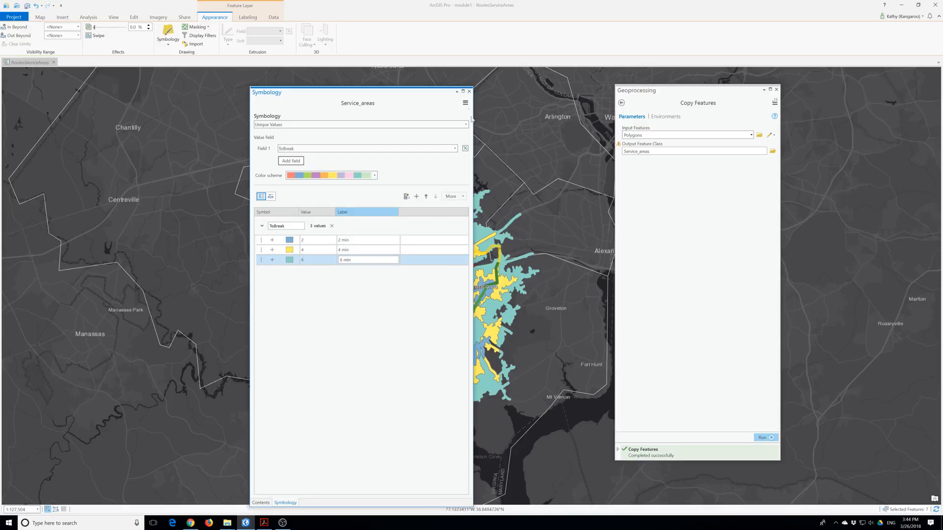
pyautogui.click(468, 92)
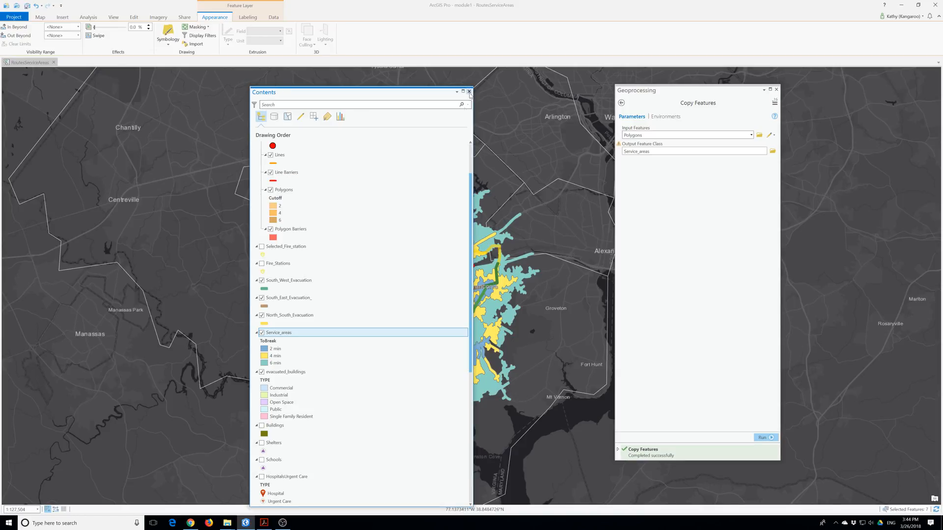
# Give the 2 min Service_areas class a light blue fill.
pyautogui.moveTo(363, 96); pyautogui.dragTo(193, 65)
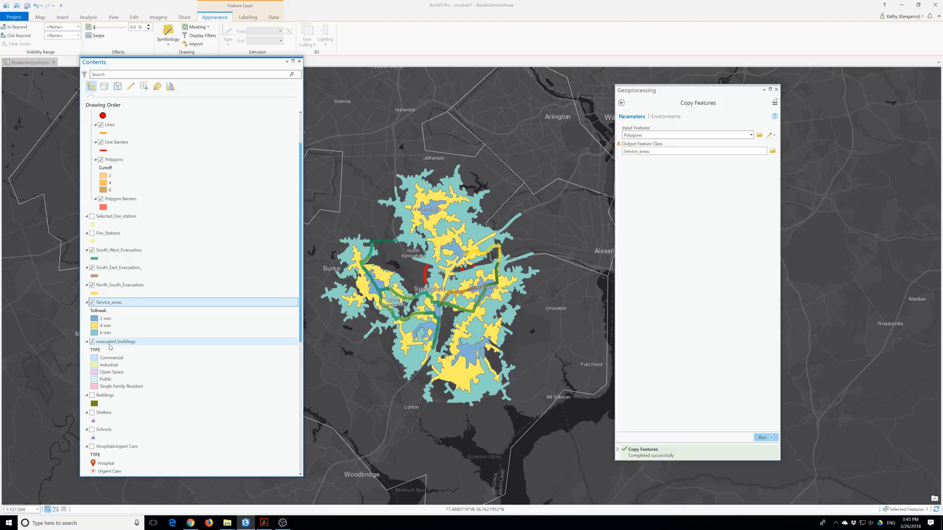
pyautogui.doubleClick(103, 303)
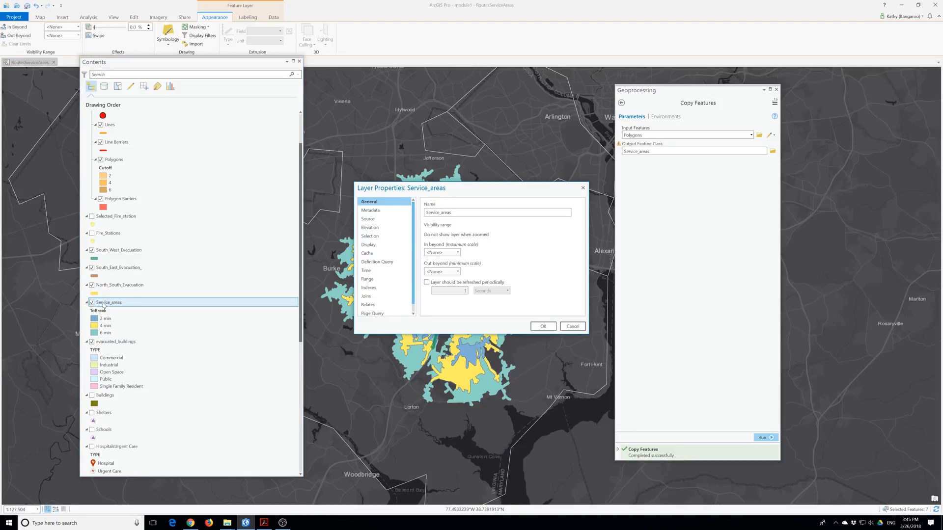
pyautogui.click(583, 188)
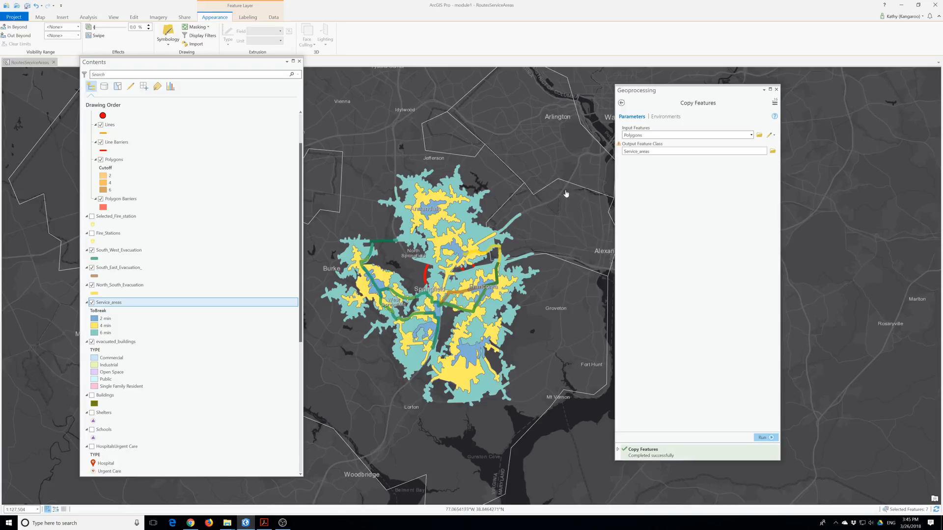
pyautogui.click(167, 33)
pyautogui.click(128, 212)
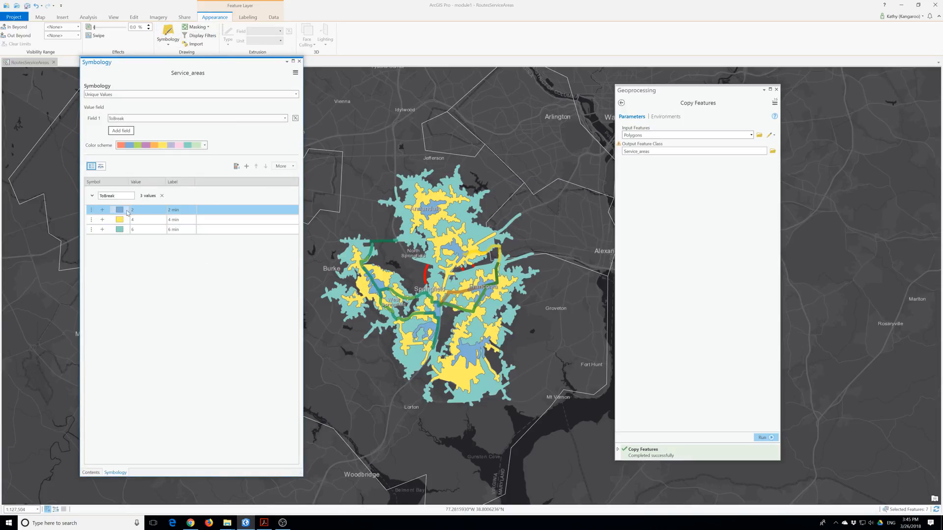
pyautogui.click(294, 133)
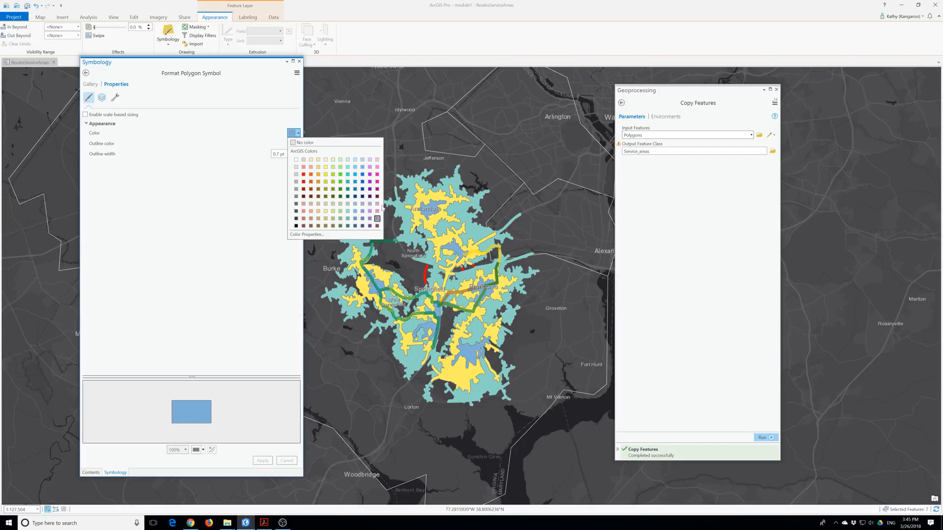
pyautogui.click(362, 160)
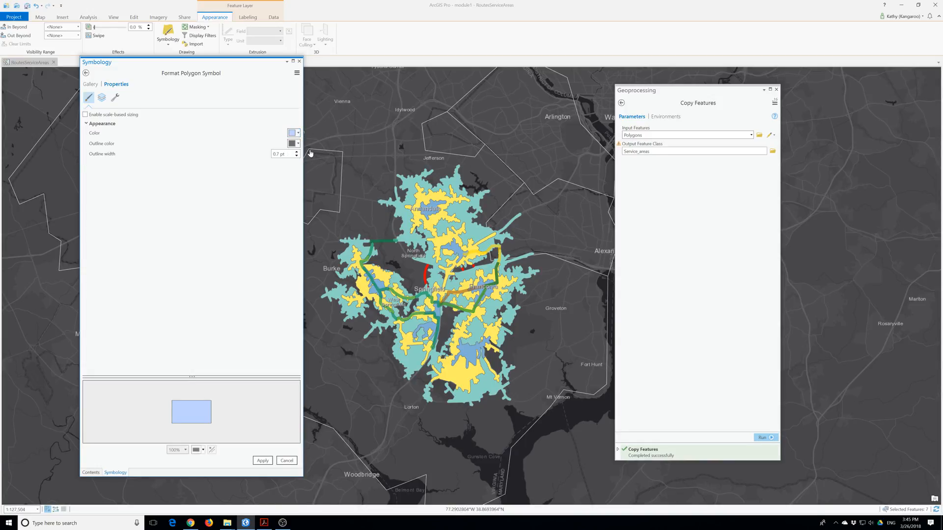
pyautogui.click(261, 462)
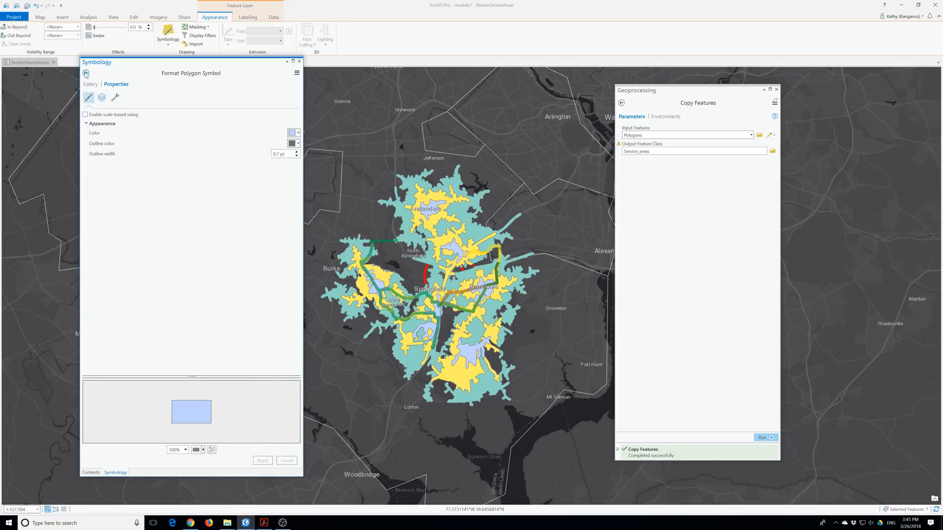
pyautogui.click(85, 72)
# Give the 4 min class a medium blue fill.
pyautogui.click(135, 222)
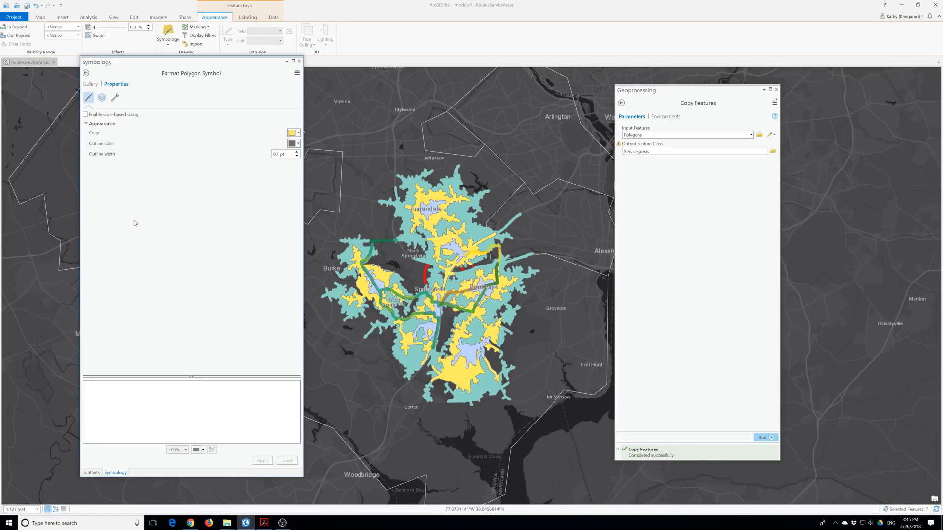
pyautogui.click(297, 133)
pyautogui.click(362, 172)
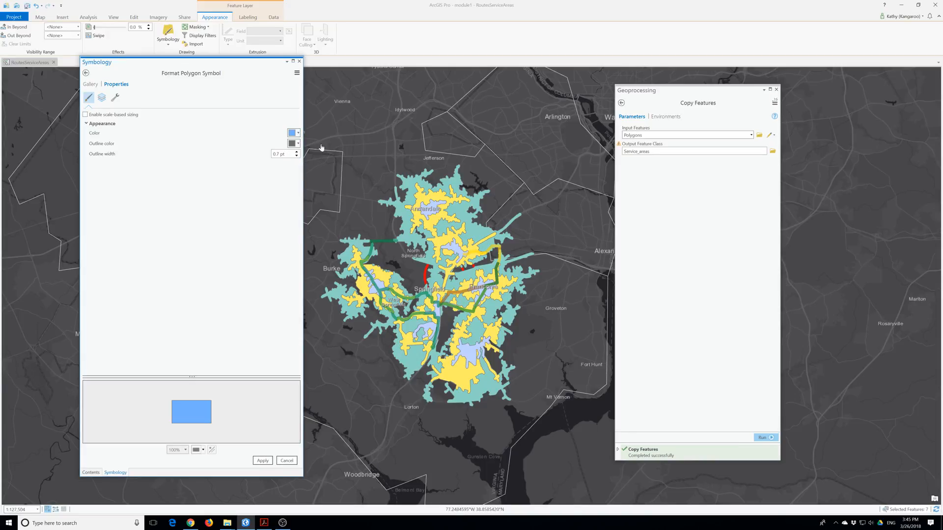
pyautogui.click(297, 133)
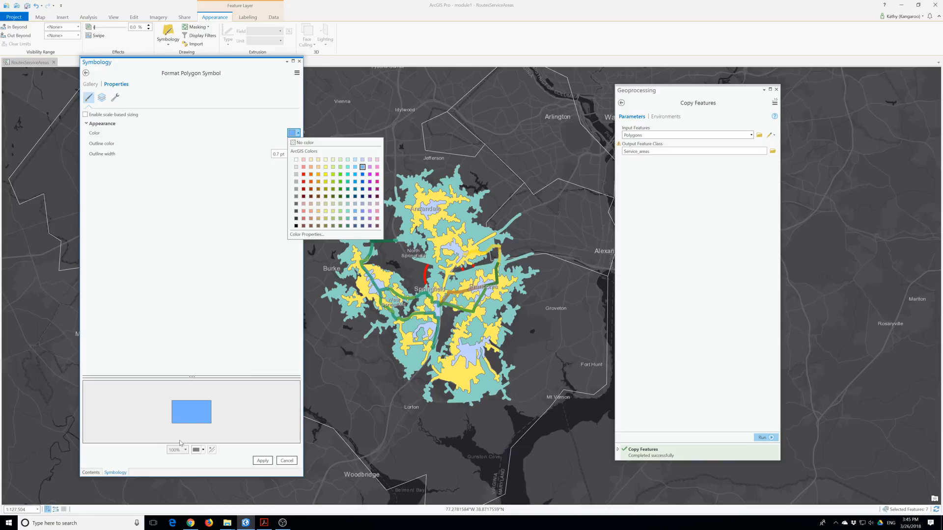
pyautogui.click(262, 461)
pyautogui.click(262, 460)
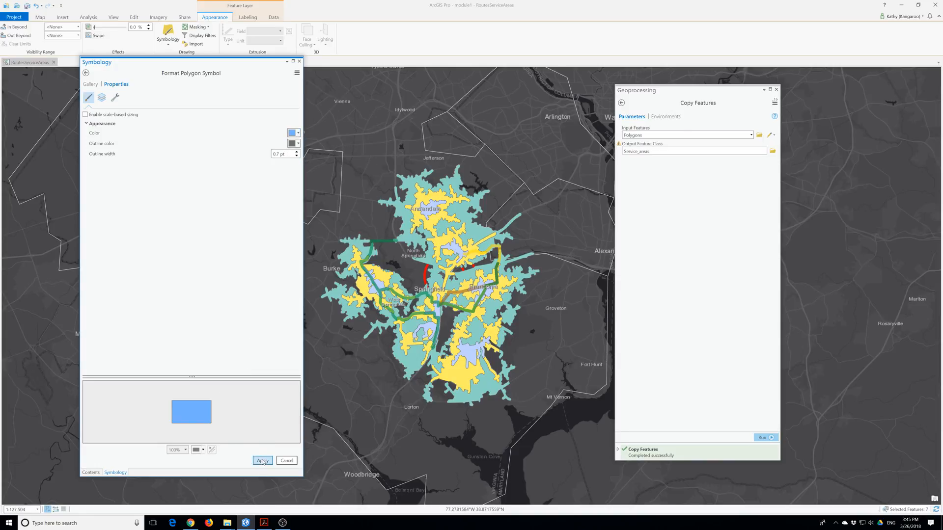
pyautogui.click(86, 73)
# Give the 6 min class a strong blue fill and make the layer 59% transparent.
pyautogui.click(132, 229)
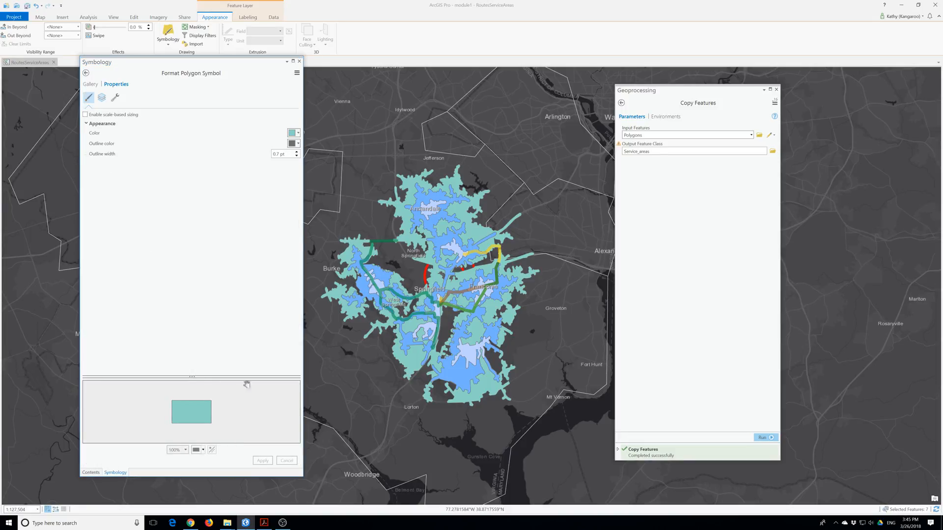
pyautogui.click(296, 133)
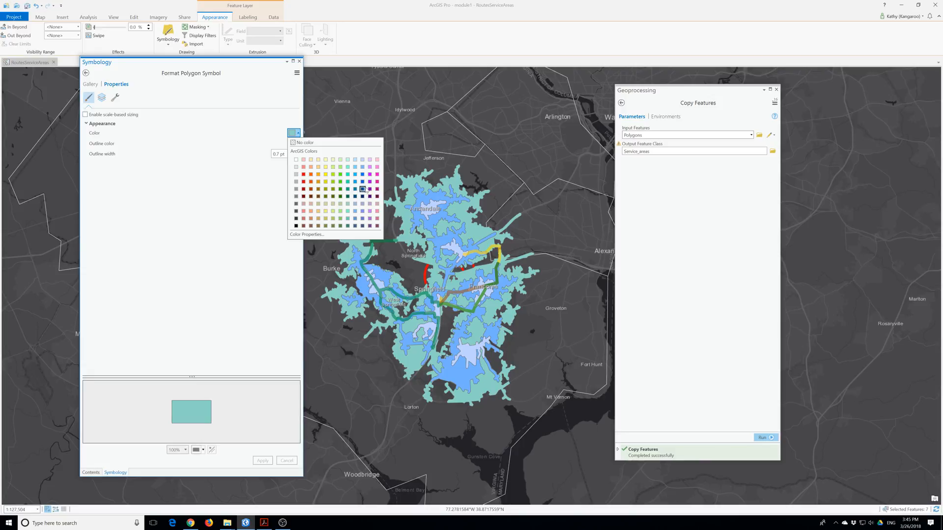
pyautogui.click(363, 182)
pyautogui.click(262, 460)
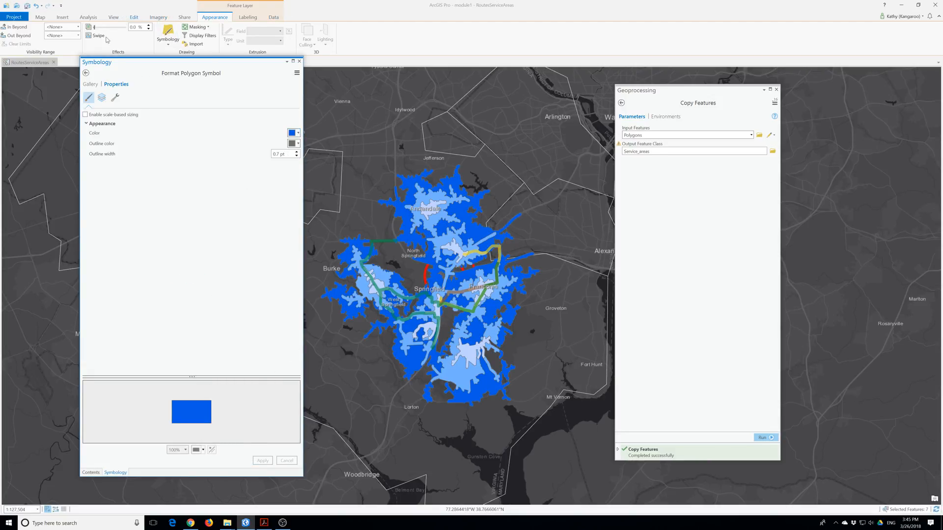
pyautogui.moveTo(95, 27); pyautogui.dragTo(112, 35)
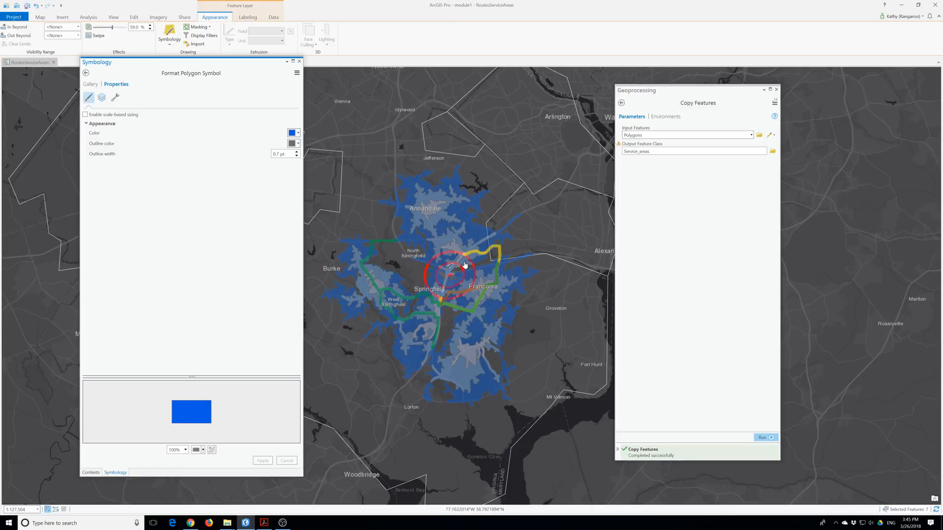
# Close the symbology settings and save the project.
pyautogui.click(299, 61)
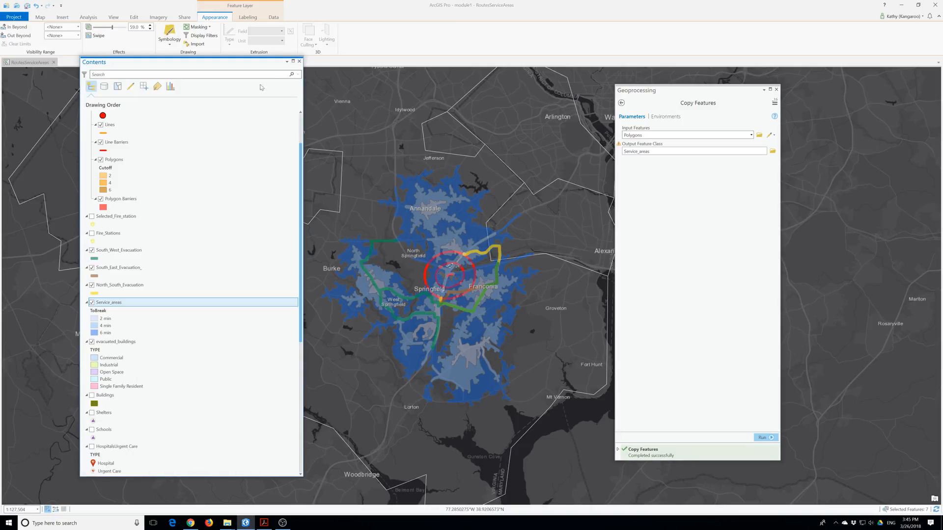
pyautogui.scroll(3, 202, 183)
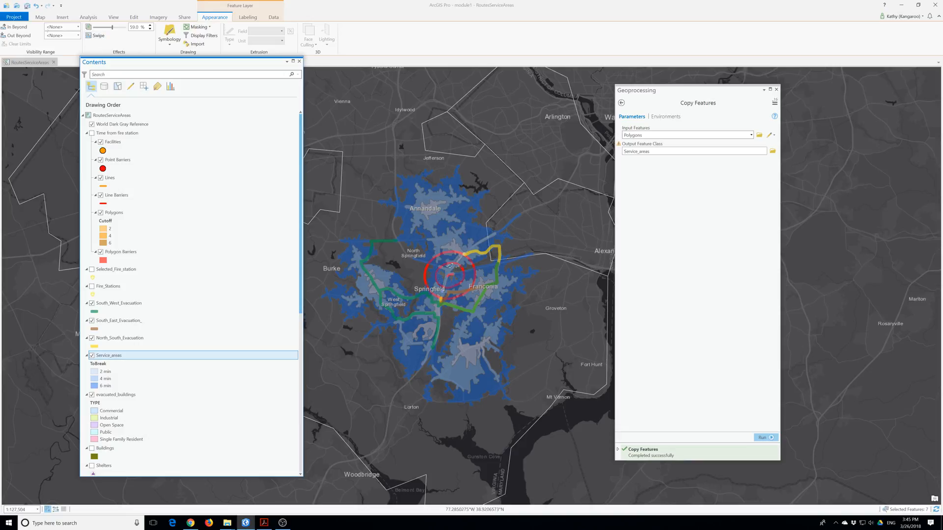
pyautogui.click(27, 5)
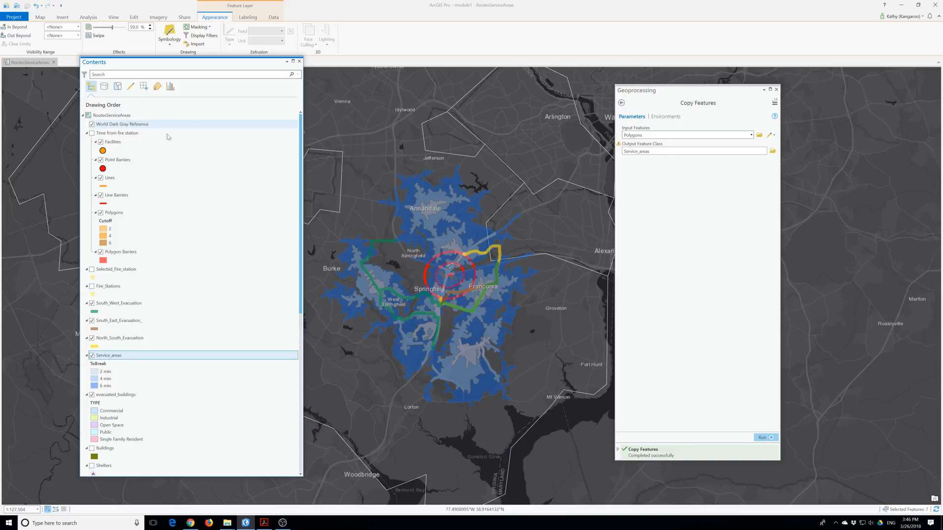
# Move Incident_MultipleRingBuffer up to just below Polygon Barriers in the drawing order.
pyautogui.scroll(2, 466, 283)
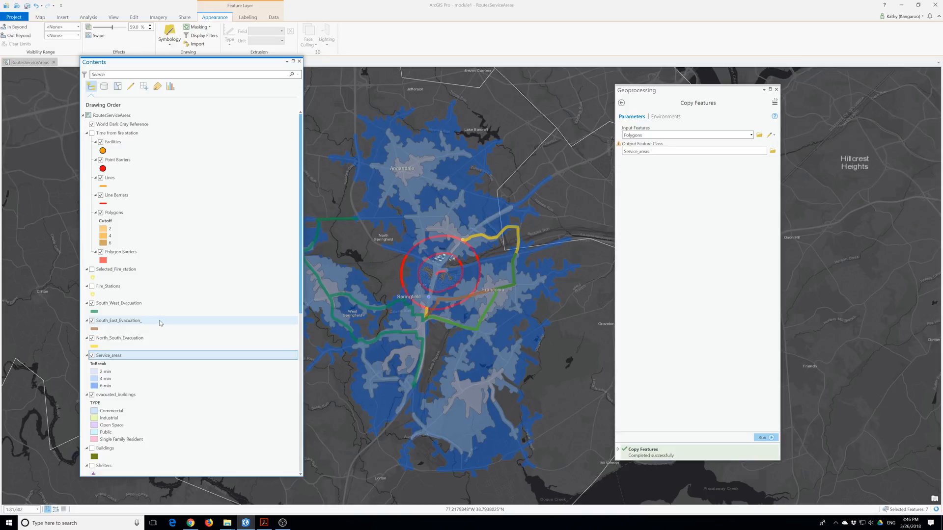
pyautogui.scroll(-10, 159, 316)
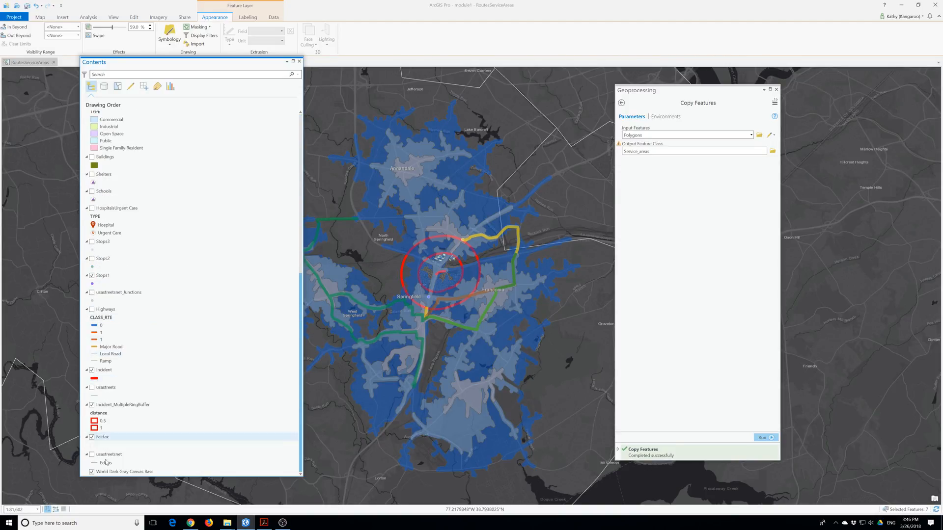
pyautogui.click(113, 405)
pyautogui.moveTo(114, 402)
pyautogui.mouseDown()
pyautogui.moveTo(130, 107)
pyautogui.moveTo(127, 139)
pyautogui.moveTo(127, 131)
pyautogui.mouseUp()
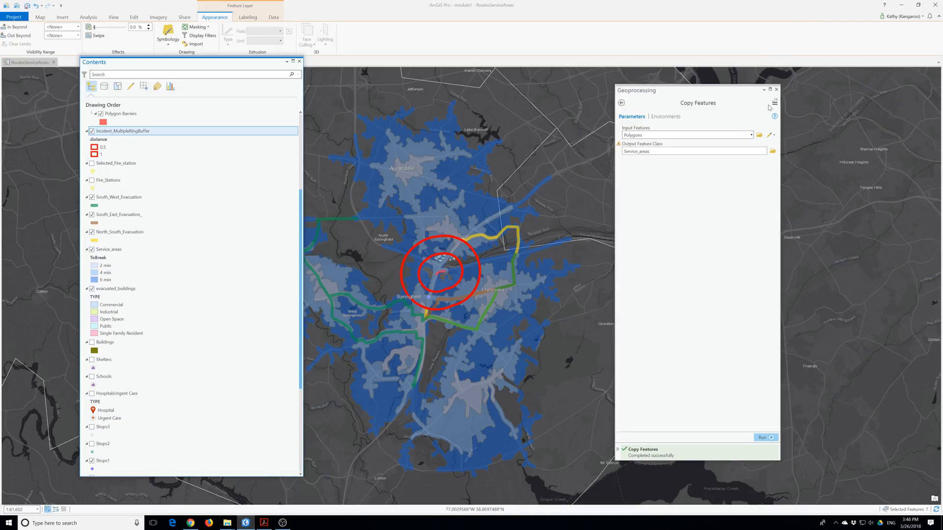
# Close Geoprocessing, show the Catalog pane, and open the SpringfieldHazard map.
pyautogui.click(777, 89)
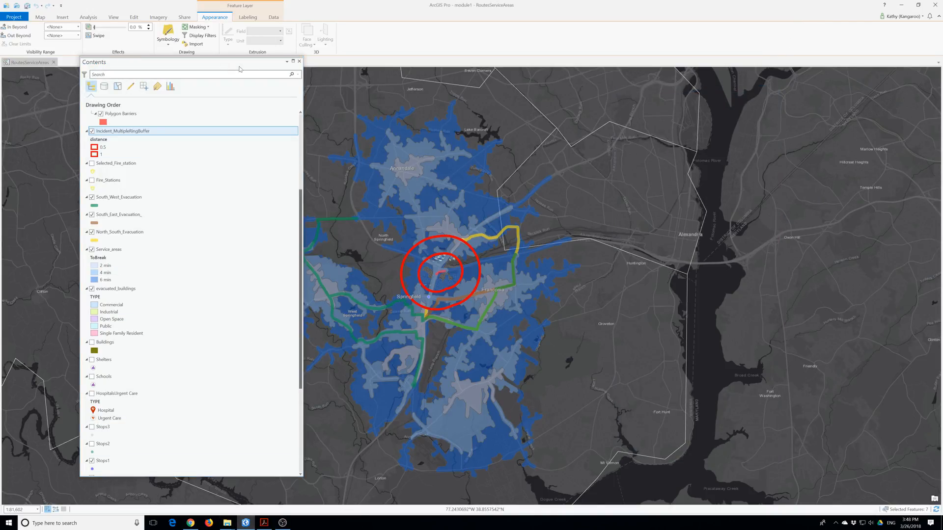
pyautogui.click(113, 17)
pyautogui.click(71, 35)
pyautogui.doubleClick(638, 135)
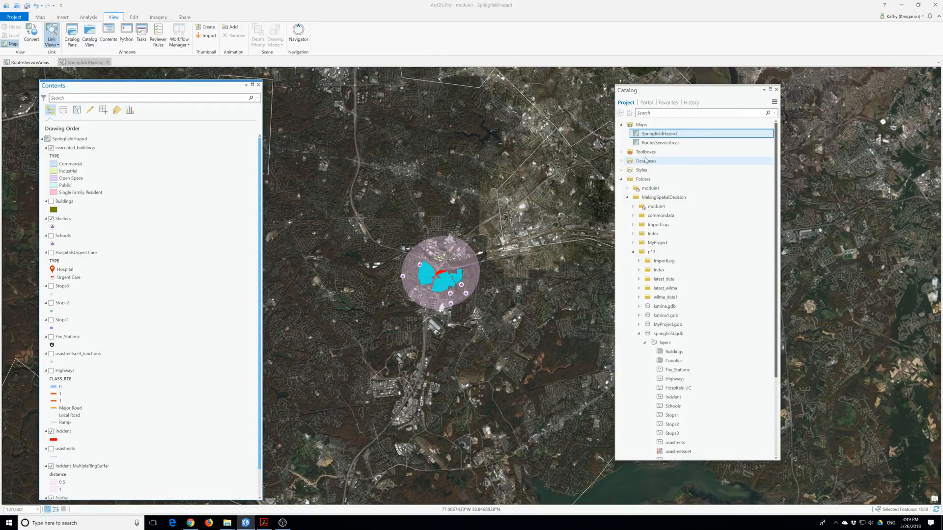
# Copy the RoutesServiceAreas map and paste it into Maps as RoutesServiceAreas1.
pyautogui.rightClick(662, 143)
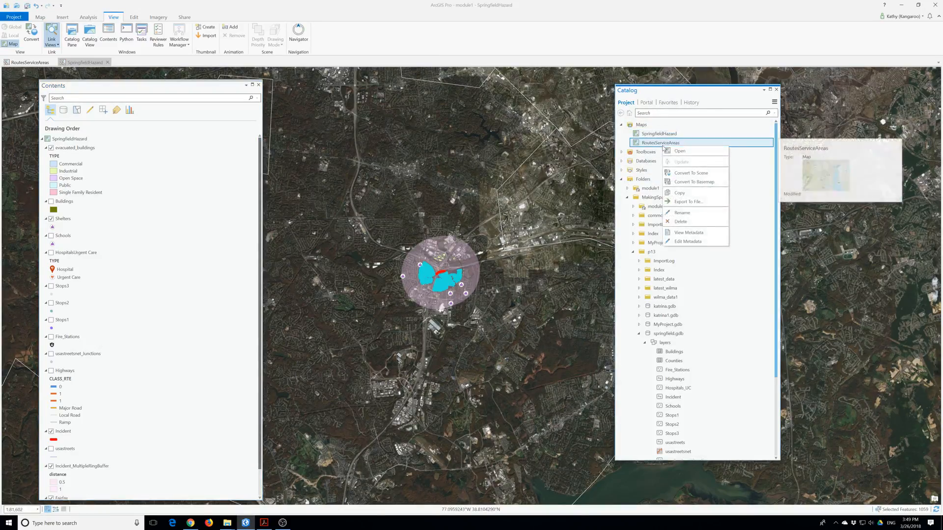
pyautogui.click(680, 195)
pyautogui.rightClick(641, 125)
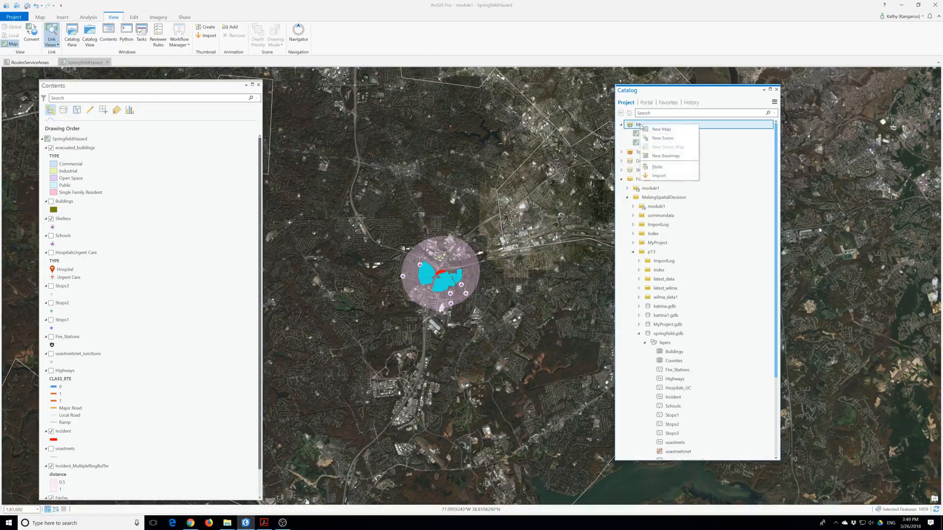
pyautogui.click(656, 167)
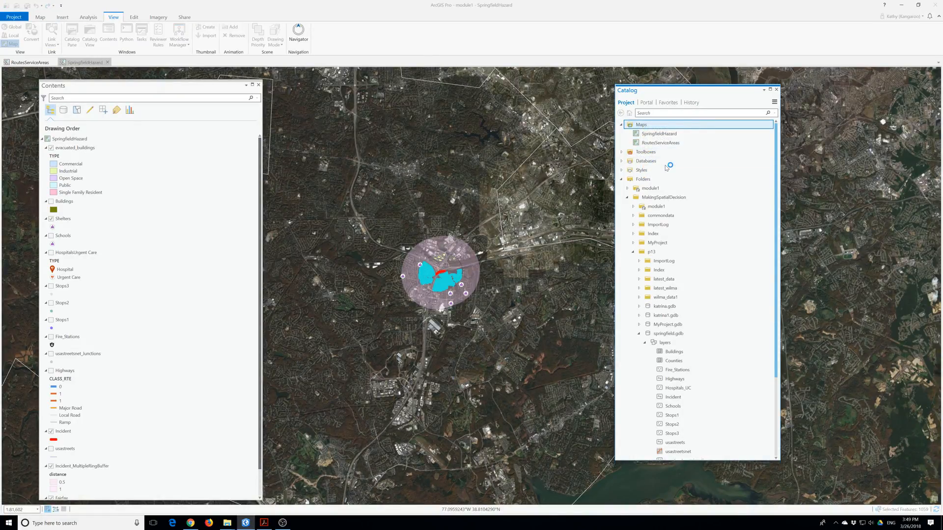
# Open RoutesServiceAreas1 and close its duplicate map views.
pyautogui.click(660, 147)
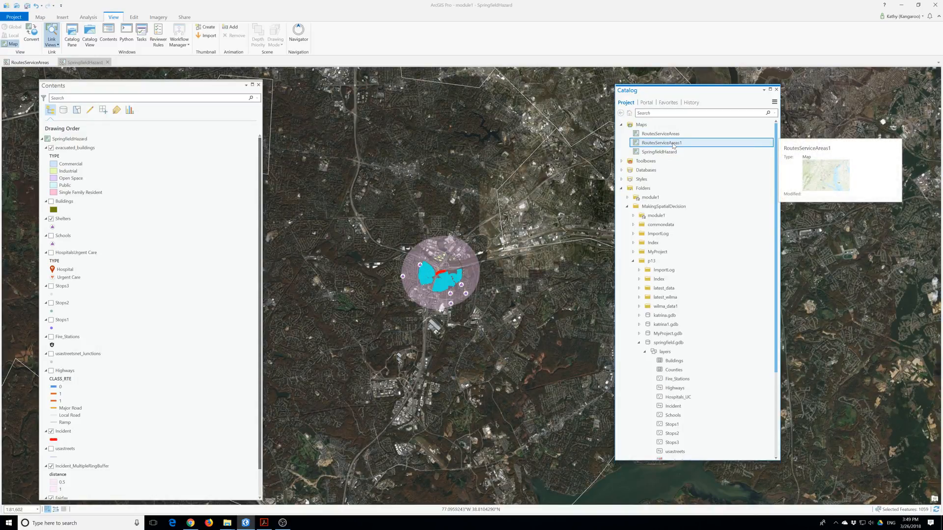
pyautogui.doubleClick(673, 146)
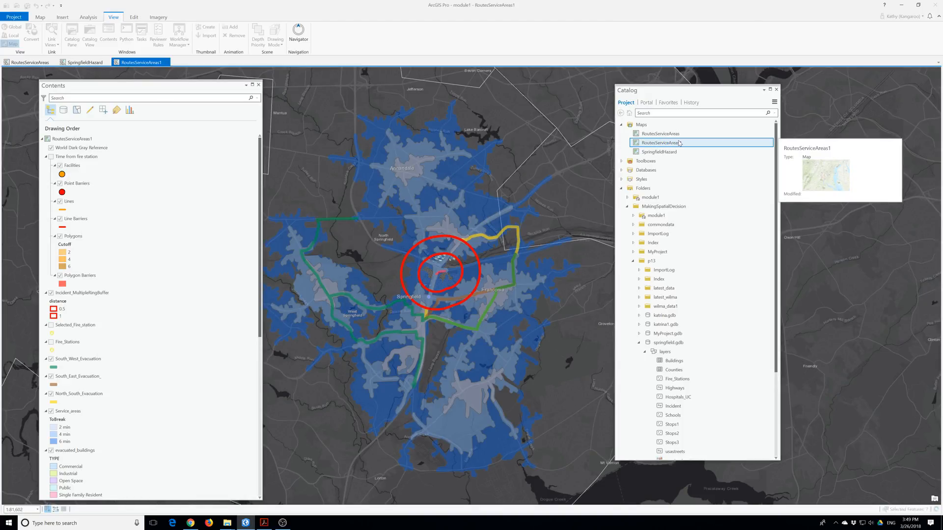
pyautogui.doubleClick(672, 144)
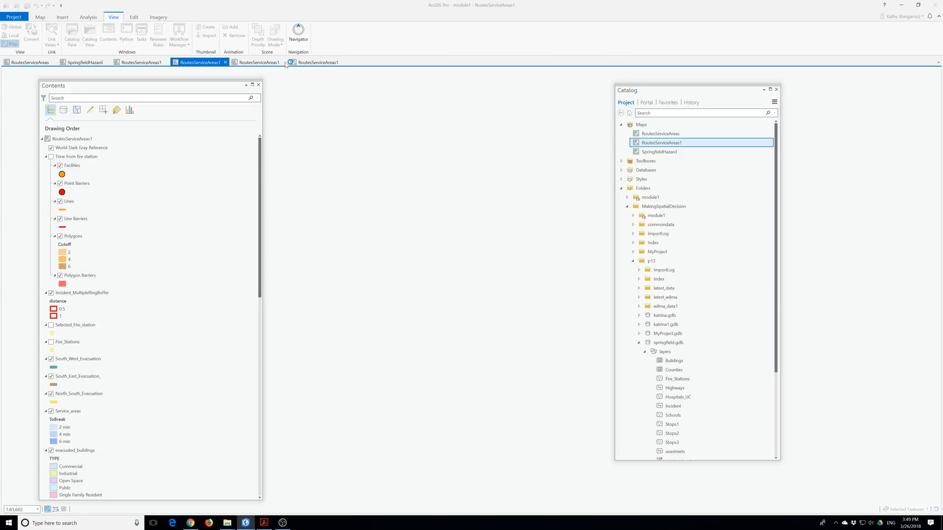
pyautogui.click(321, 62)
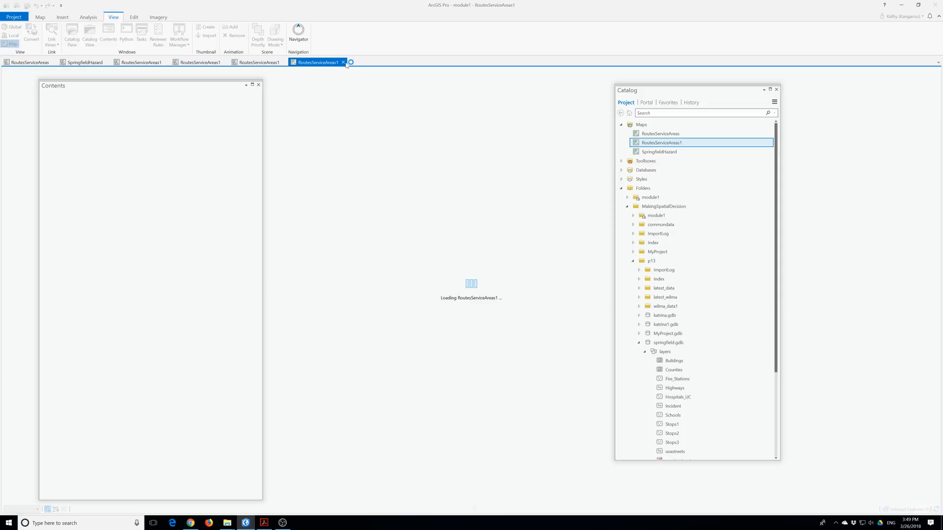
pyautogui.click(343, 62)
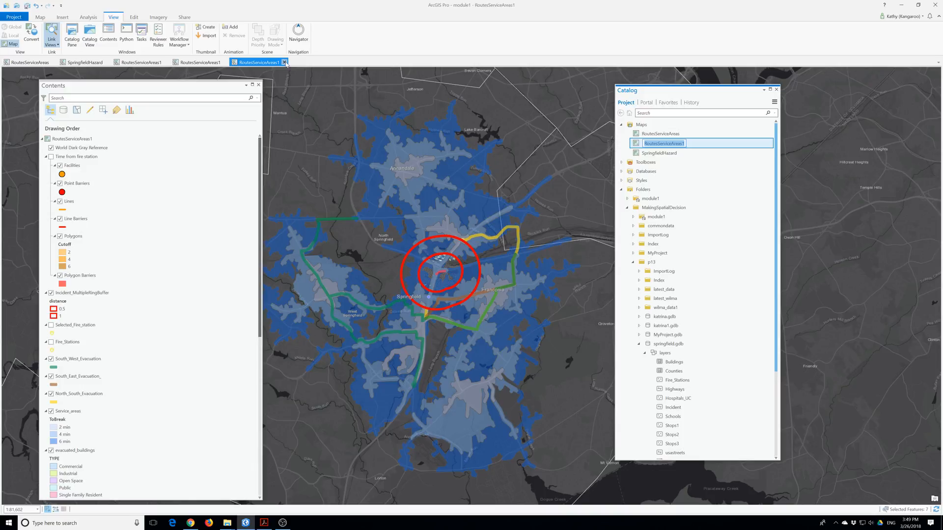
pyautogui.click(226, 62)
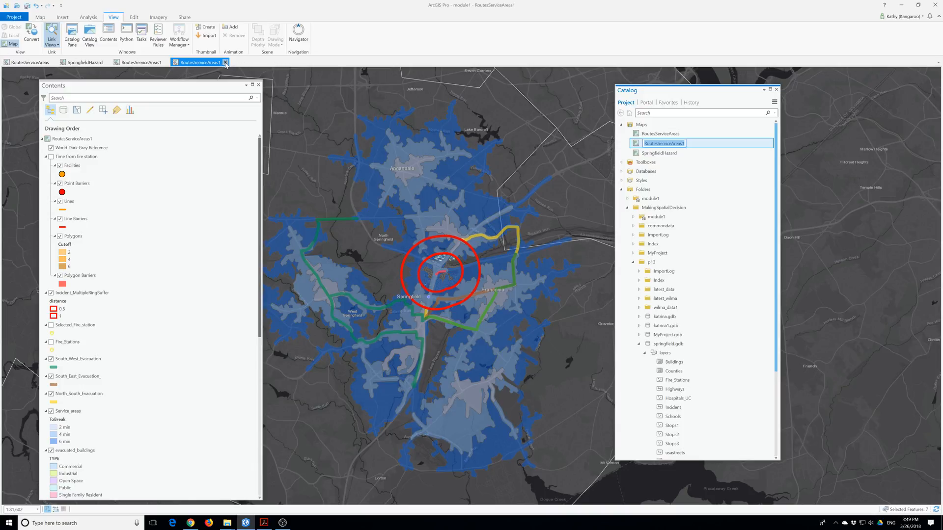
pyautogui.moveTo(668, 147)
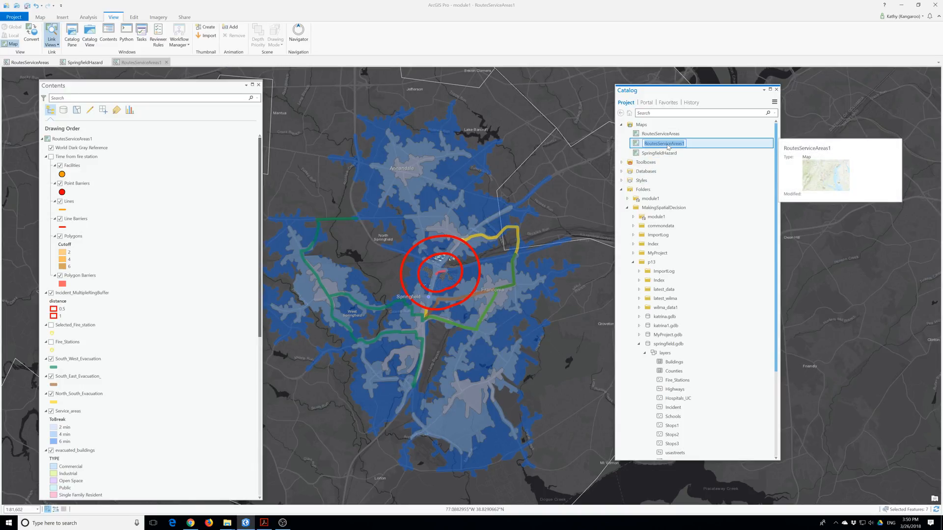
# Rename RoutesServiceAreas1 to SpringfieldHazardEvacuation in Catalog, correcting a typo along the way.
pyautogui.write('Sprin')
pyautogui.press('BackSpace')
pyautogui.press('BackSpace')
pyautogui.write('Har')
pyautogui.write('zardEvacuation')
pyautogui.press('Return')
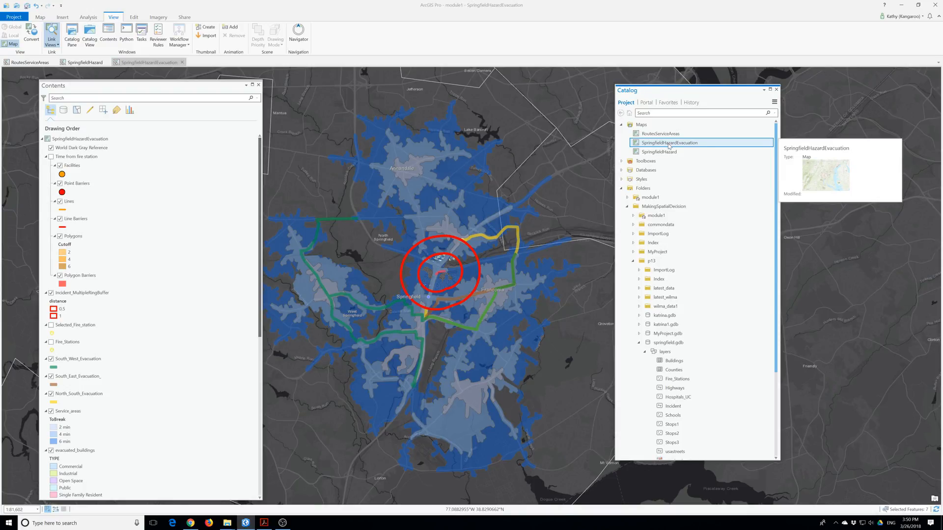
# Dock SpringfieldHazardEvacuation on the right and SpringfieldHazard between the maps, then resize the panes.
pyautogui.click(142, 63)
pyautogui.moveTo(142, 63); pyautogui.dragTo(489, 289)
pyautogui.moveTo(110, 87); pyautogui.dragTo(269, 200)
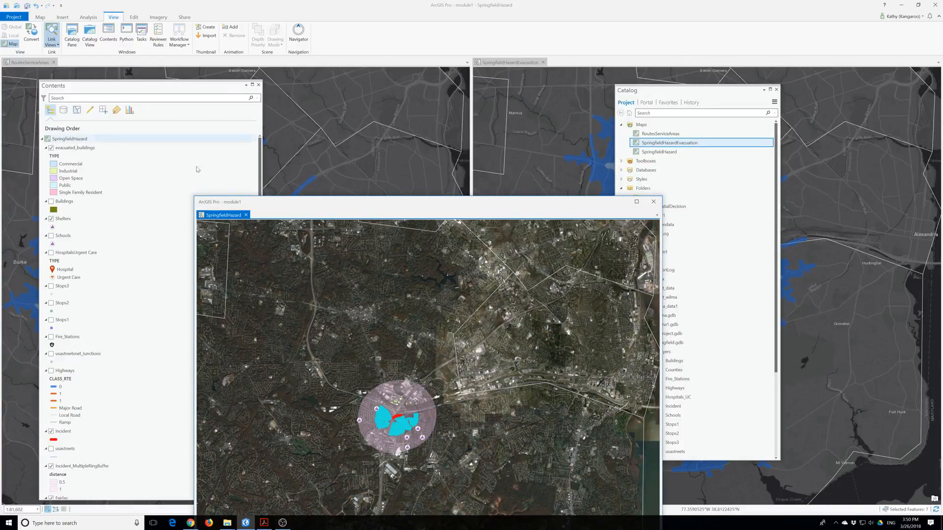
pyautogui.moveTo(215, 217); pyautogui.dragTo(122, 78)
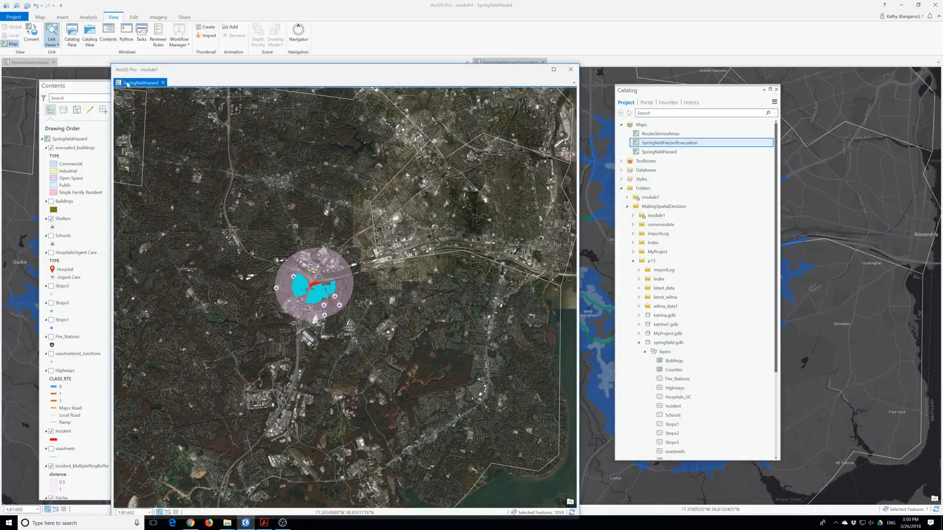
pyautogui.moveTo(131, 86); pyautogui.dragTo(132, 54)
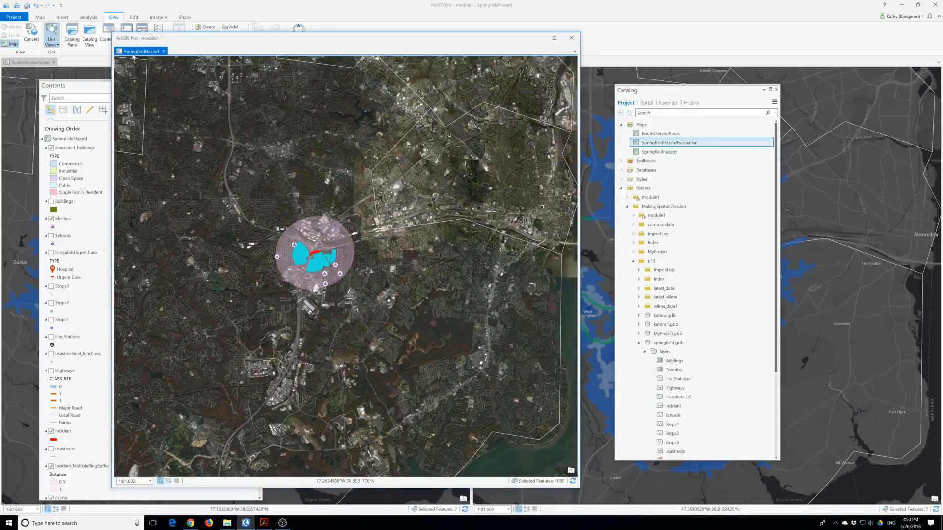
pyautogui.moveTo(130, 54); pyautogui.dragTo(54, 62)
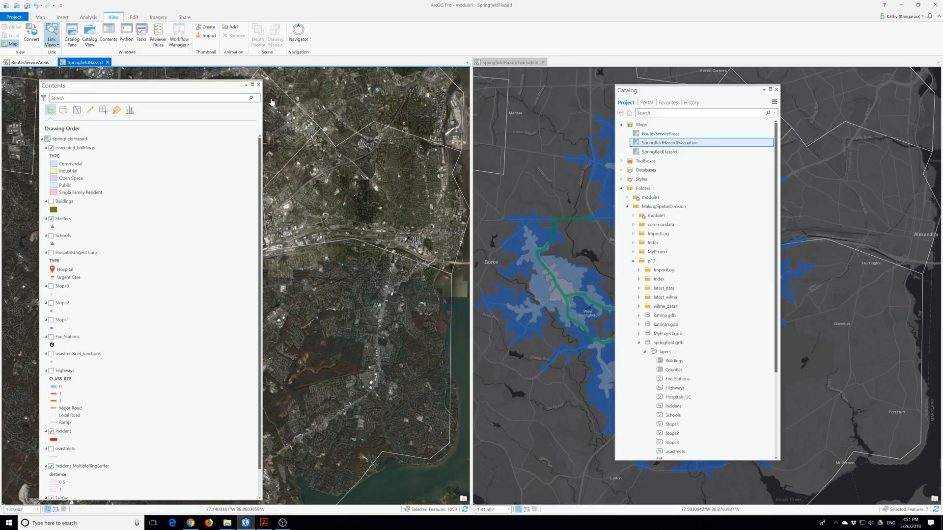
pyautogui.moveTo(260, 102); pyautogui.dragTo(162, 102)
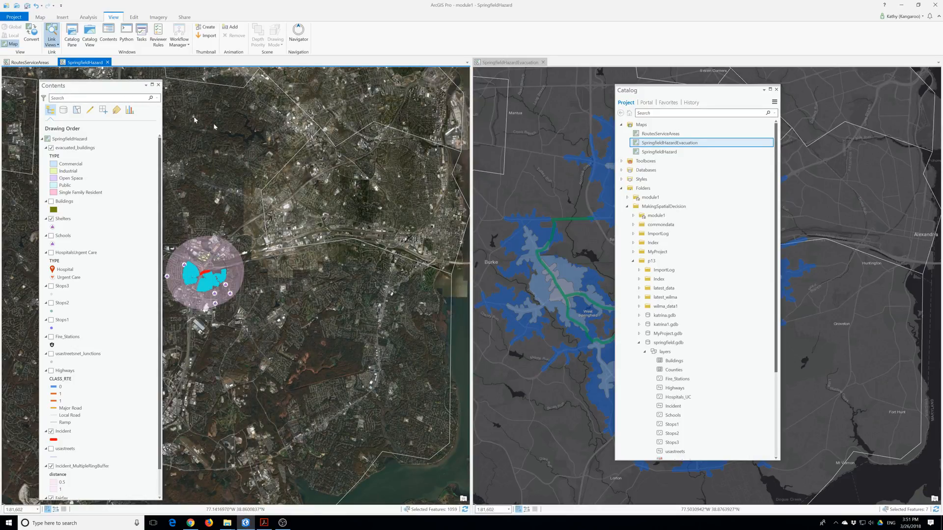
pyautogui.moveTo(83, 63); pyautogui.dragTo(250, 286)
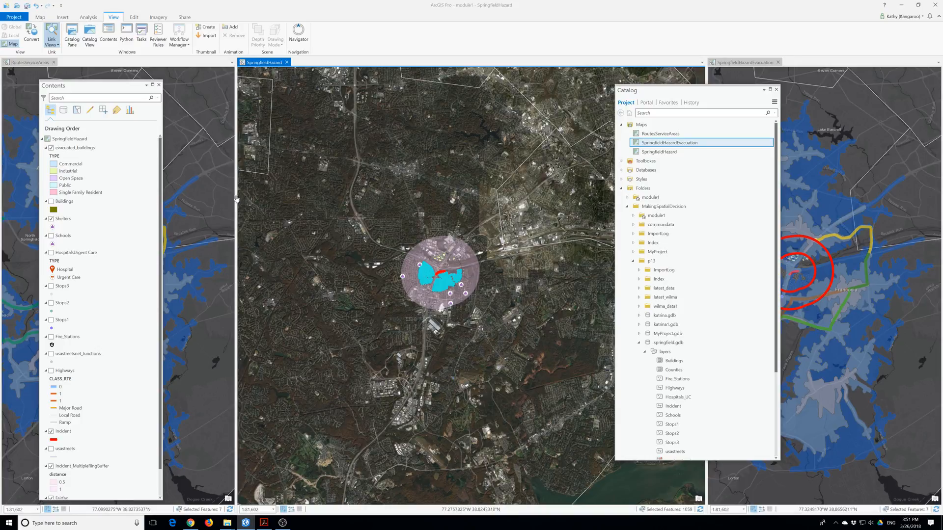
pyautogui.moveTo(235, 197); pyautogui.dragTo(285, 197)
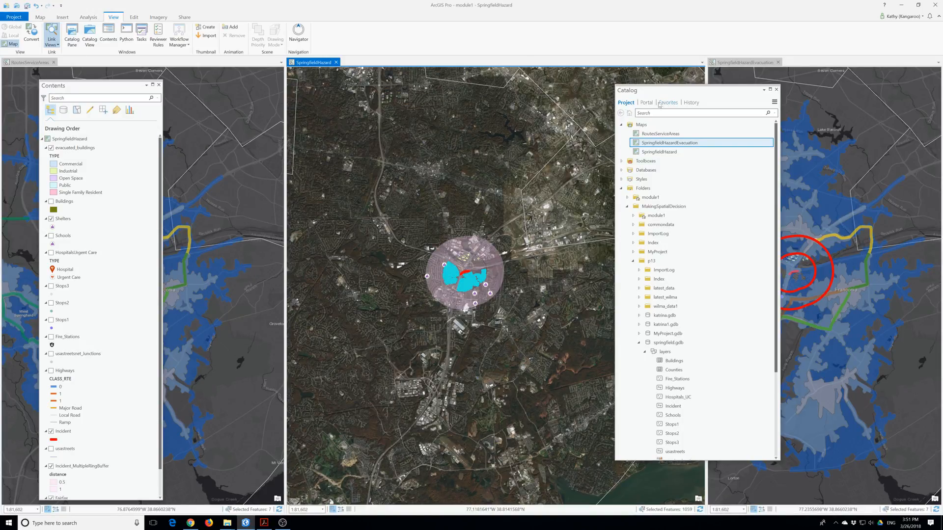
# Link the three map views to share Center And Scale.
pyautogui.click(51, 42)
pyautogui.click(68, 70)
pyautogui.click(212, 286)
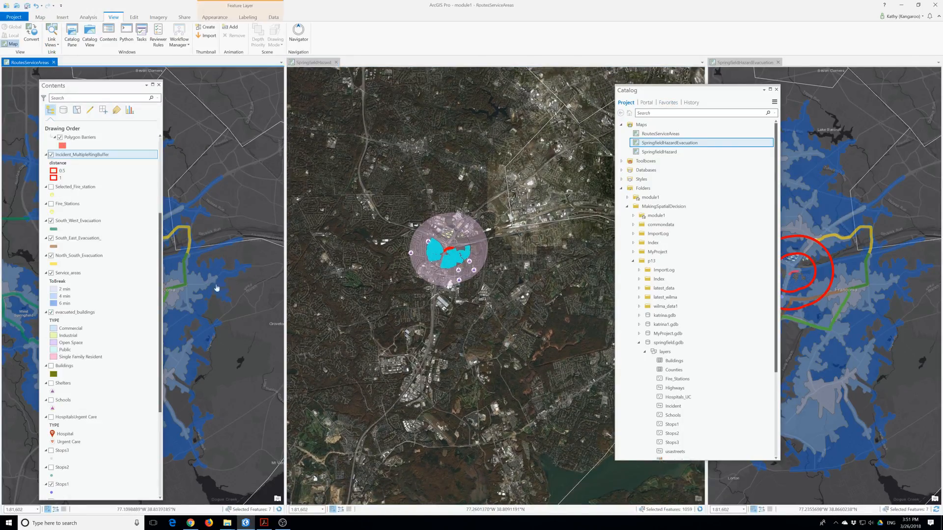
pyautogui.click(410, 266)
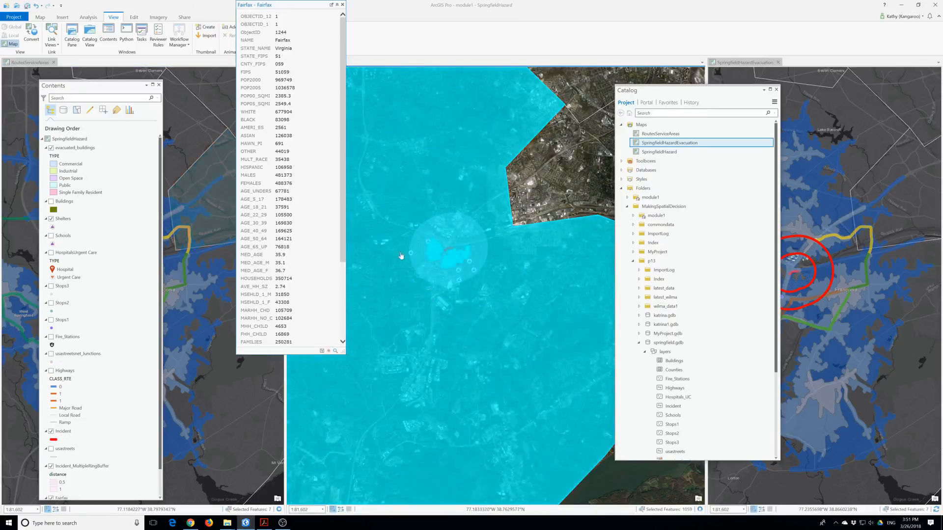
pyautogui.scroll(-2, 459, 264)
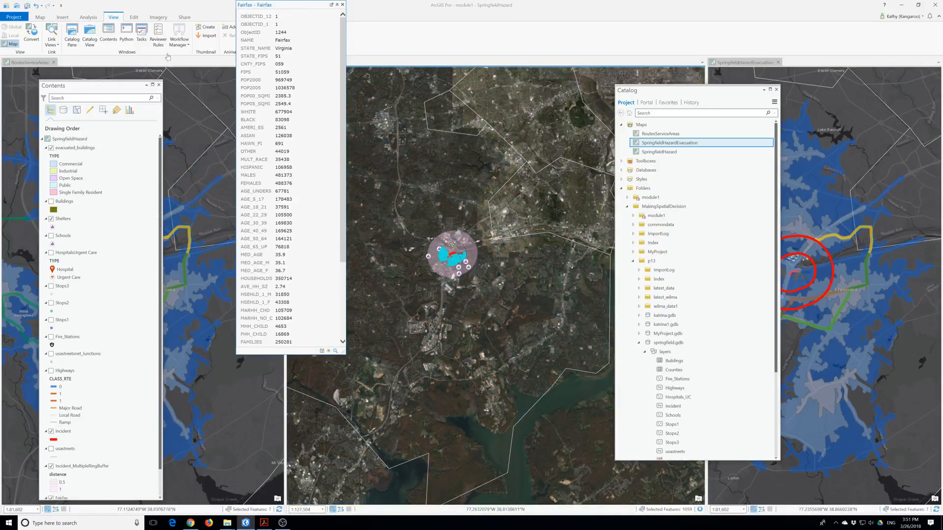
# Clear the Fairfax feature selection and switch to the SpringfieldHazardEvacuation map.
pyautogui.click(40, 17)
pyautogui.click(231, 36)
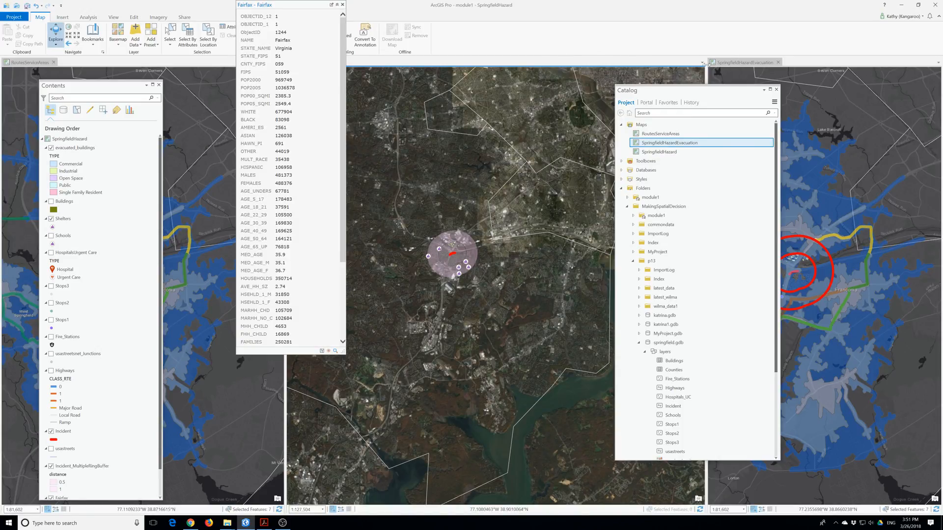
pyautogui.click(734, 64)
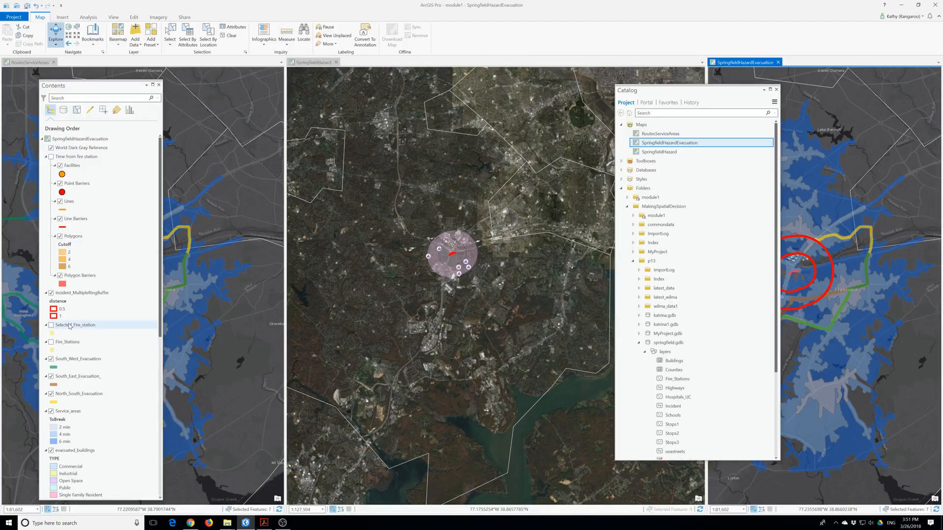
# Turn on Selected_Fire_station and Shelters, moving Selected_Fire_station to the top of Contents.
pyautogui.click(52, 325)
pyautogui.moveTo(71, 165); pyautogui.dragTo(68, 148)
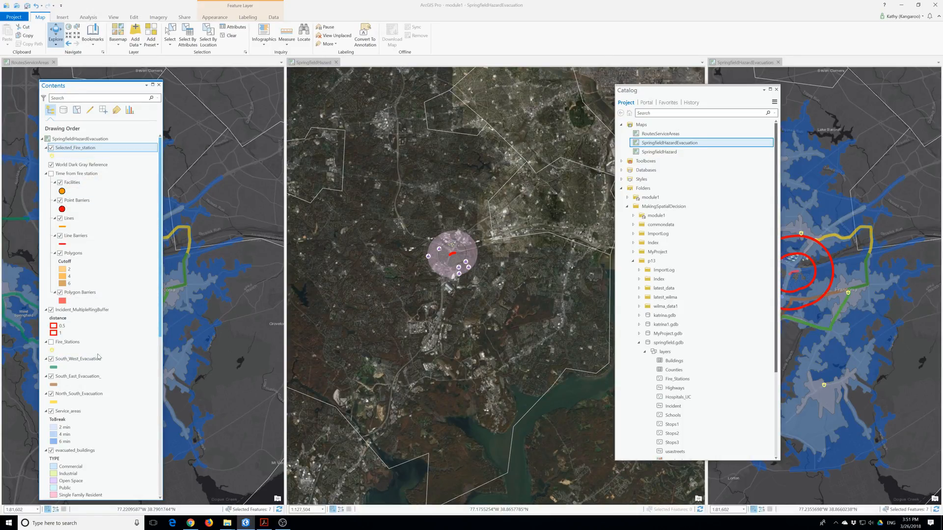
pyautogui.scroll(-7, 98, 357)
pyautogui.click(51, 399)
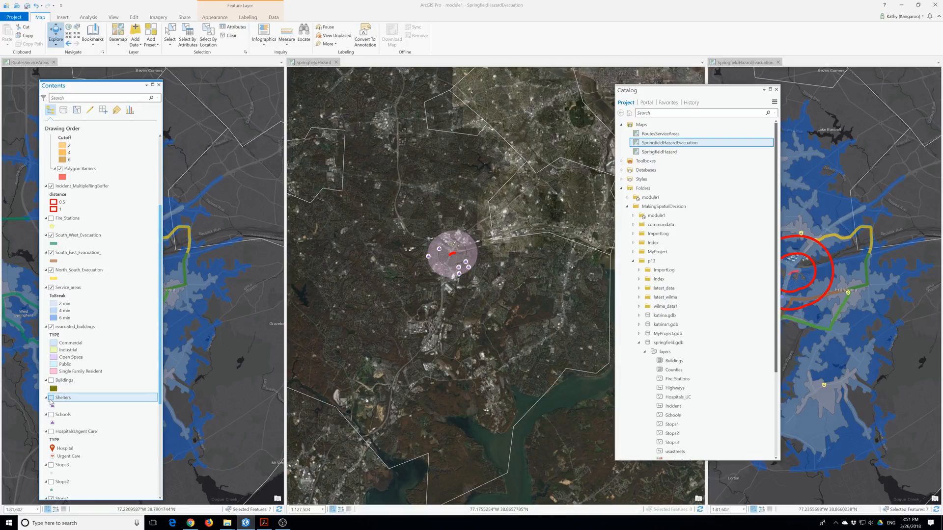
pyautogui.scroll(3, 73, 139)
pyautogui.scroll(2, 73, 142)
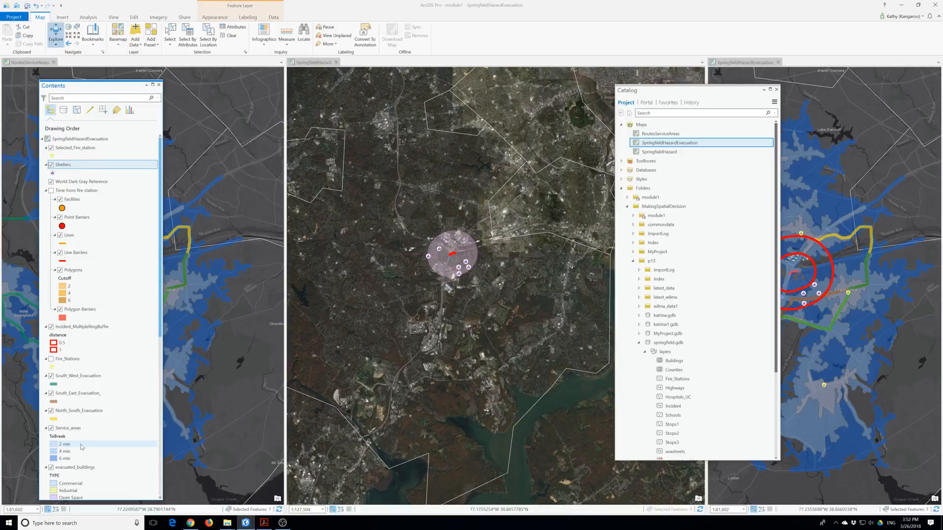
pyautogui.scroll(-3, 82, 447)
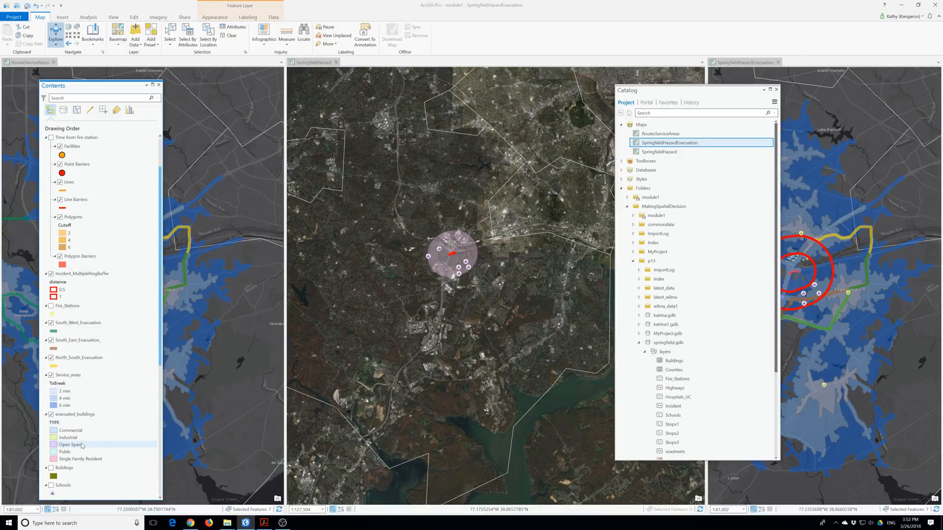
pyautogui.scroll(-3, 82, 445)
# Turn on Hospitals/Urgent Care and move it up to sit just below Shelters.
pyautogui.click(55, 449)
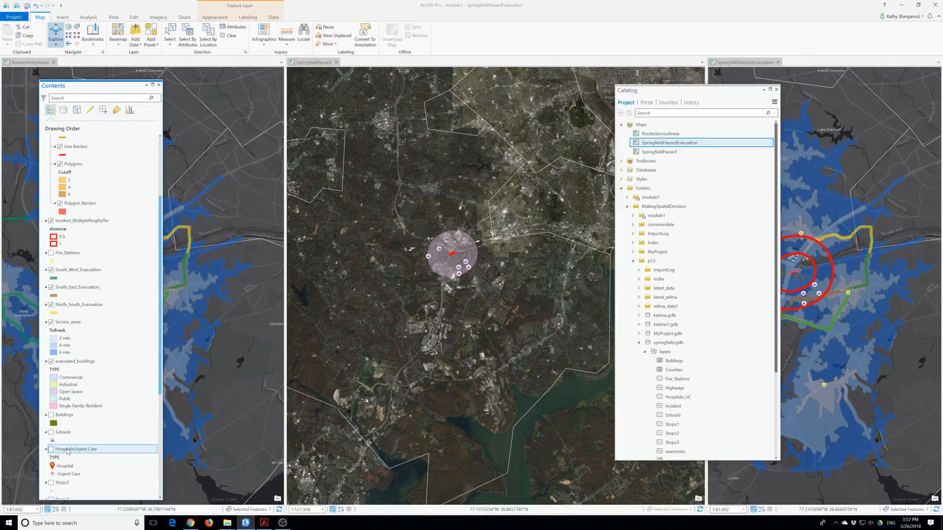
pyautogui.click(51, 449)
pyautogui.moveTo(56, 451)
pyautogui.mouseDown()
pyautogui.moveTo(81, 197)
pyautogui.moveTo(76, 141)
pyautogui.moveTo(76, 177)
pyautogui.mouseUp()
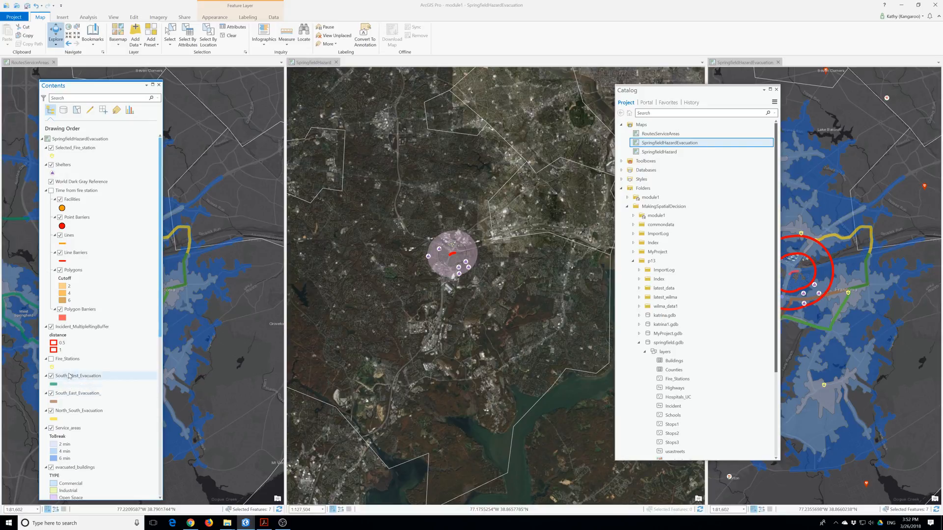
pyautogui.scroll(-3, 81, 305)
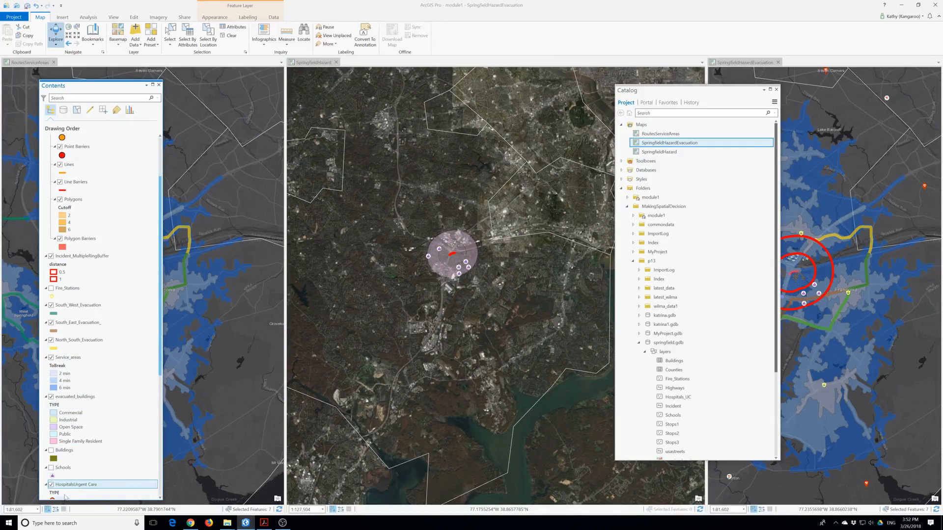
pyautogui.moveTo(71, 487); pyautogui.dragTo(69, 256)
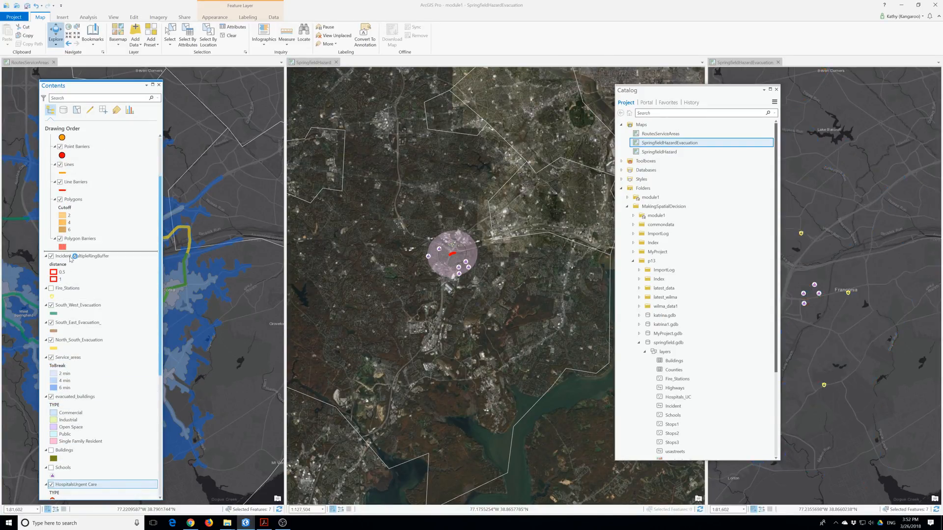
pyautogui.moveTo(77, 303); pyautogui.dragTo(69, 164)
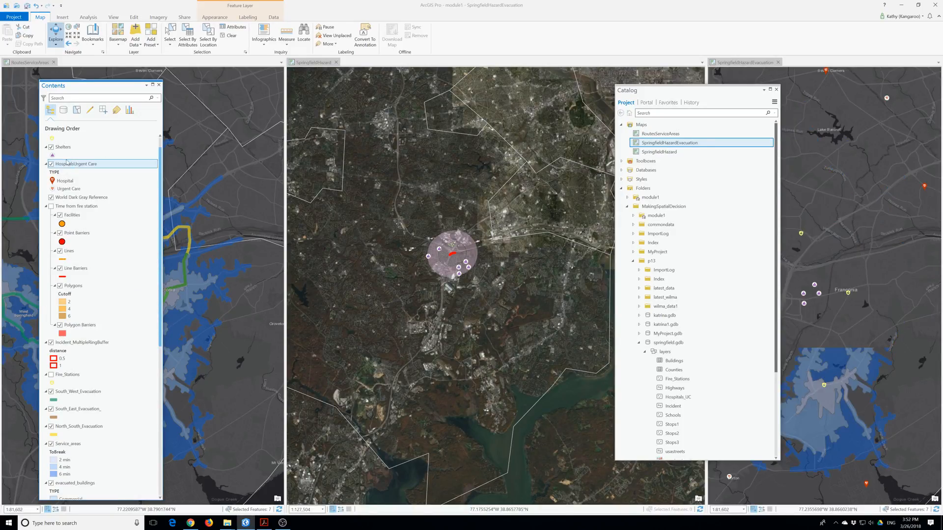
pyautogui.scroll(1, 70, 172)
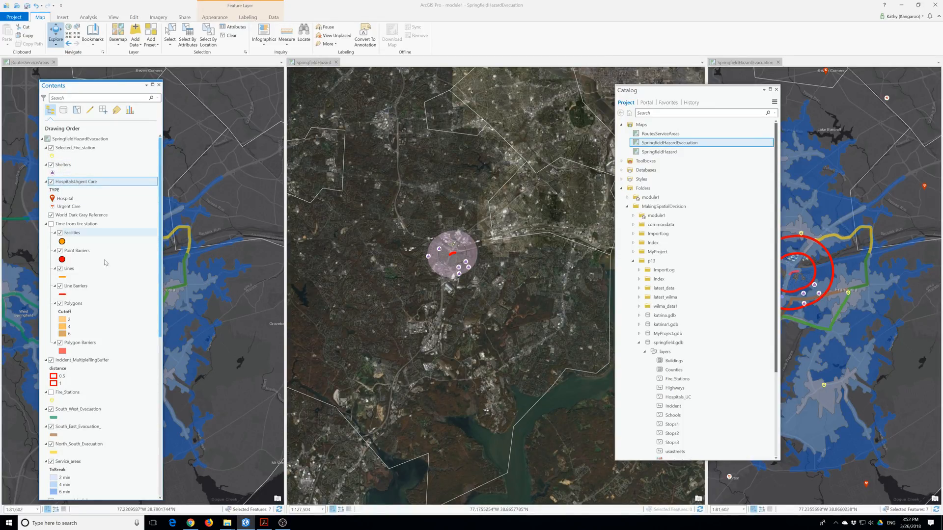
# Move South_West, South_East and North_South evacuation layers above the basemap, and turn on Highways.
pyautogui.click(74, 411)
pyautogui.moveTo(74, 413); pyautogui.dragTo(69, 184)
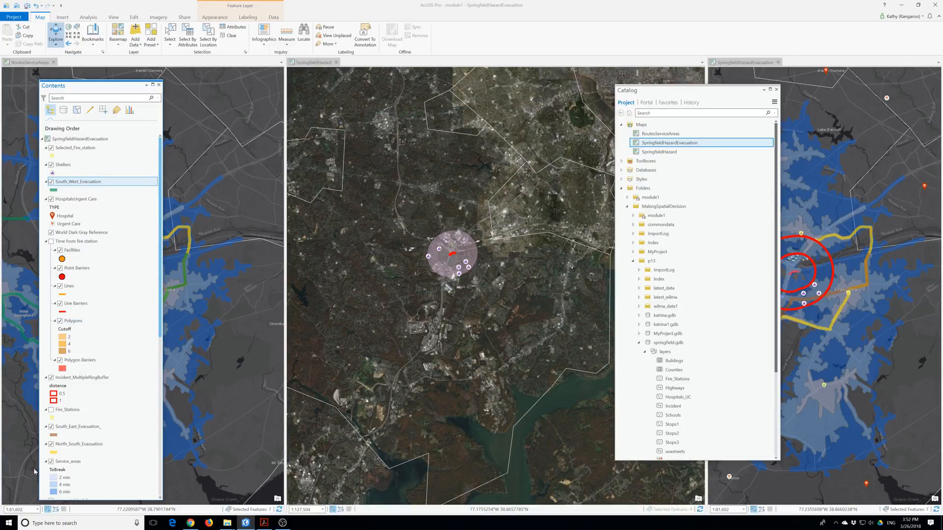
pyautogui.click(70, 428)
pyautogui.moveTo(69, 432); pyautogui.dragTo(67, 180)
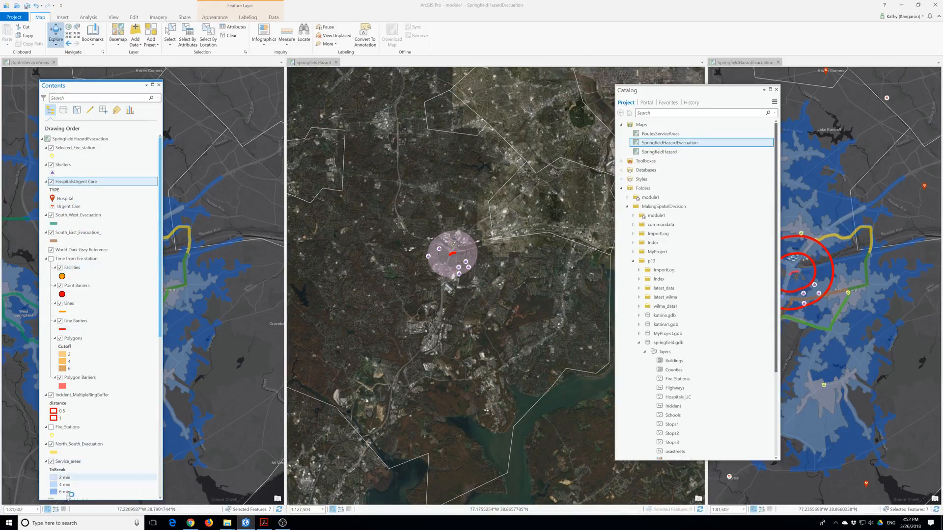
pyautogui.click(73, 444)
pyautogui.moveTo(73, 445); pyautogui.dragTo(80, 242)
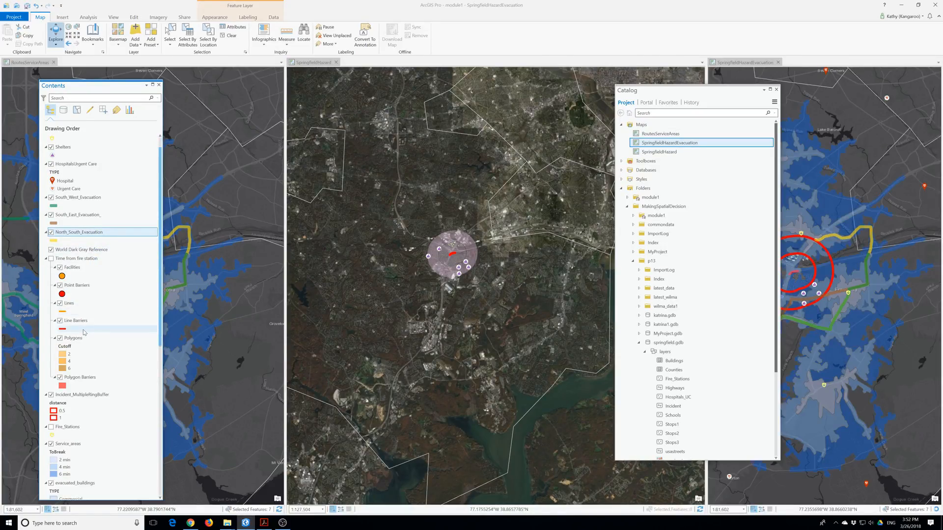
pyautogui.scroll(-4, 86, 445)
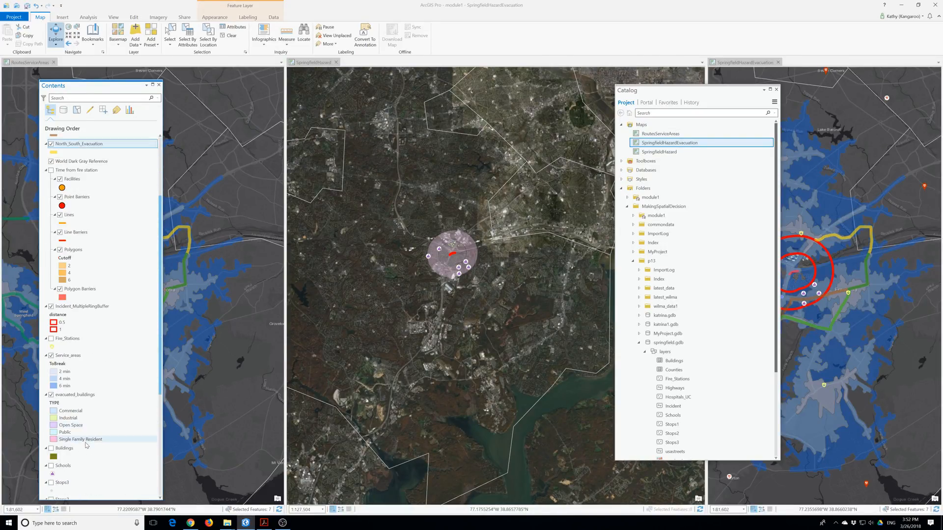
pyautogui.scroll(-3, 86, 445)
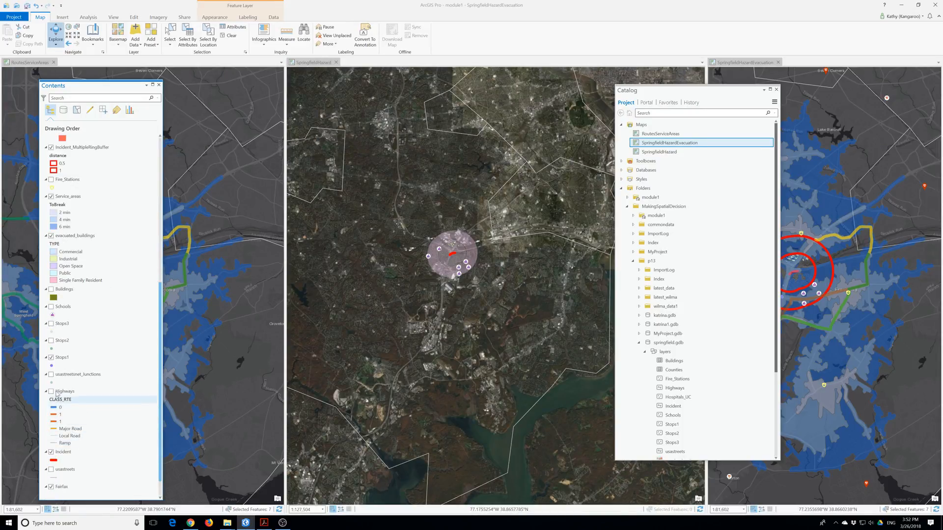
pyautogui.click(52, 393)
# Move Highways below North_South_Evacuation and bring Incident up the drawing order.
pyautogui.scroll(7, 91, 158)
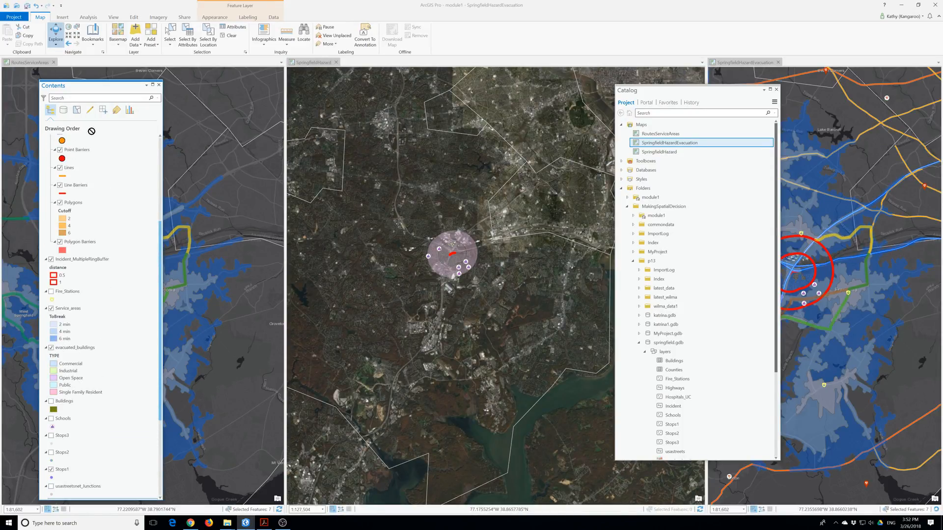
pyautogui.moveTo(91, 158); pyautogui.dragTo(77, 222)
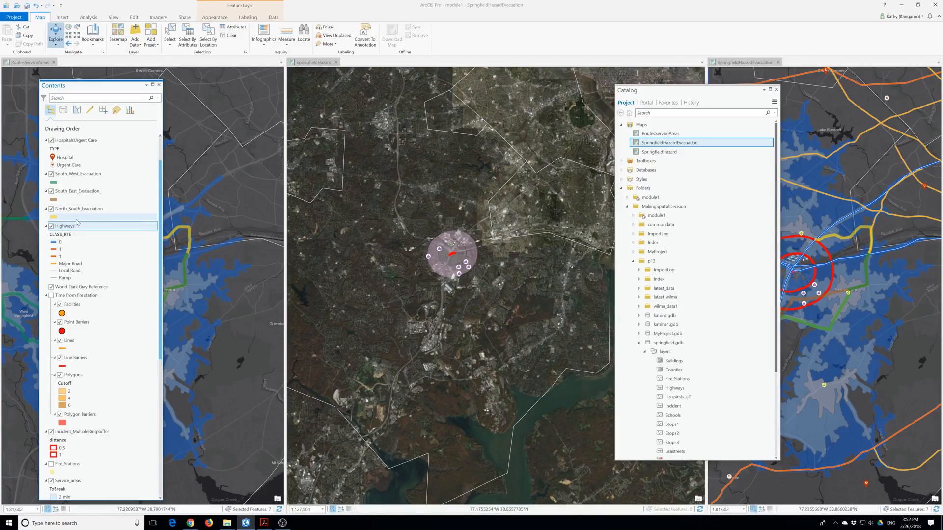
pyautogui.scroll(-1, 78, 231)
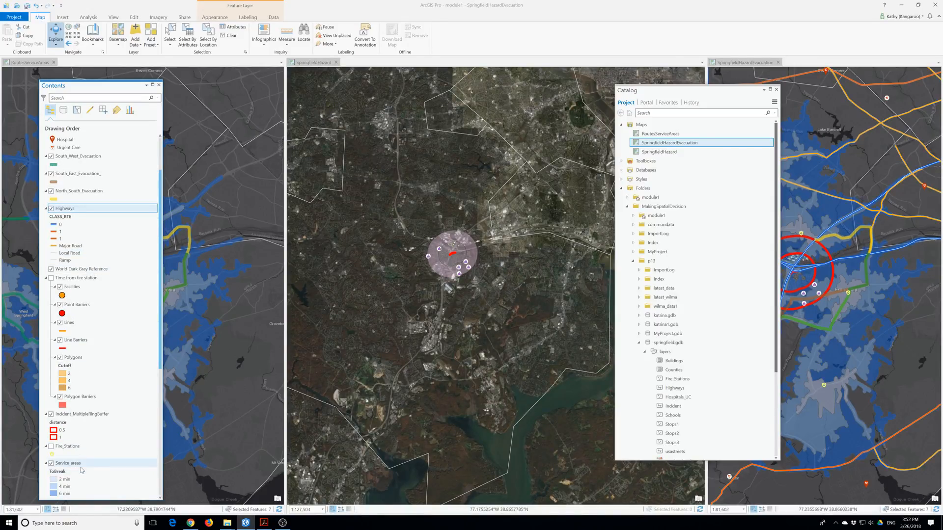
pyautogui.click(79, 416)
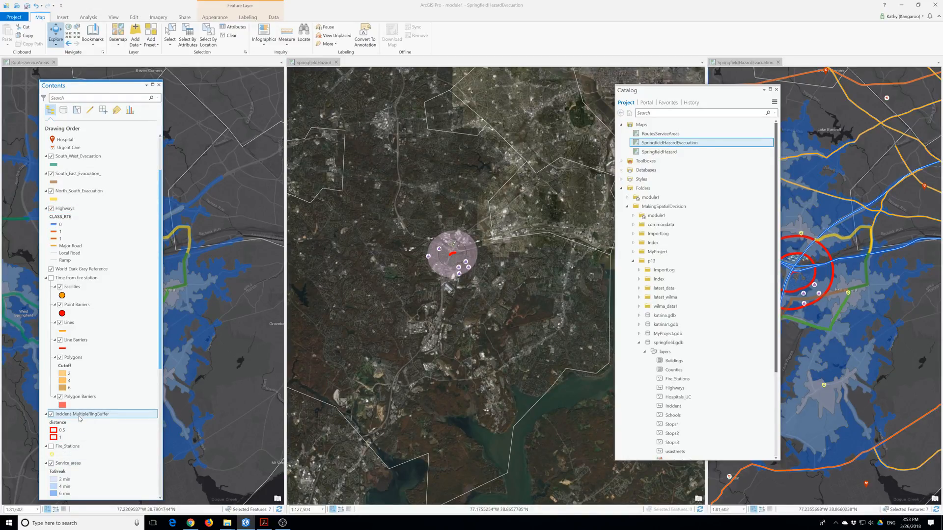
pyautogui.scroll(-11, 80, 418)
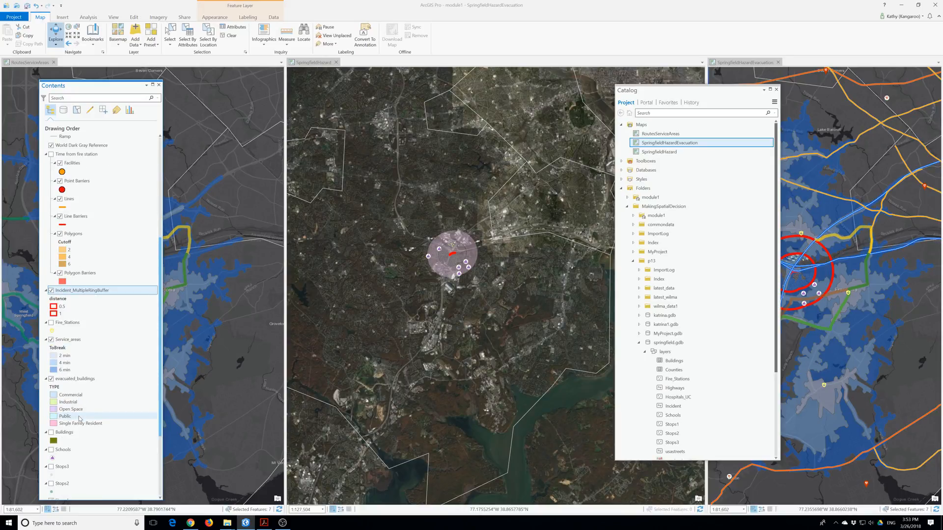
pyautogui.scroll(-2, 80, 423)
pyautogui.moveTo(72, 429); pyautogui.dragTo(72, 199)
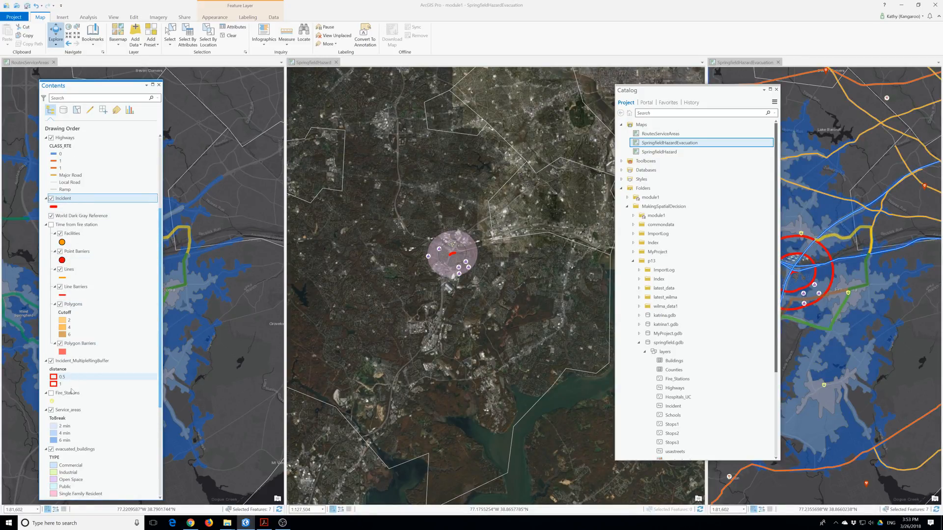
# Place evacuated_buildings, Incident_MultipleRingBuffer and Service_areas below Incident, above World Dark Gray Reference.
pyautogui.scroll(-1, 73, 433)
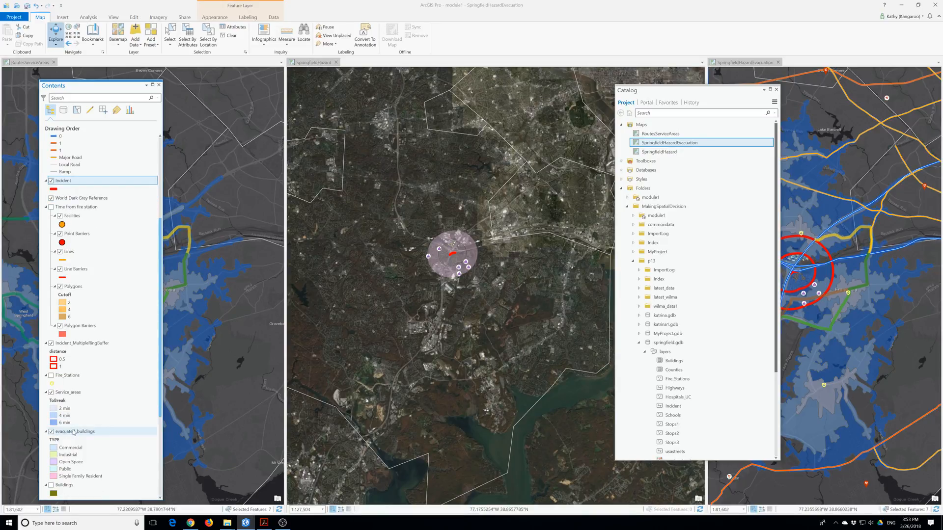
pyautogui.click(61, 434)
pyautogui.moveTo(63, 437); pyautogui.dragTo(78, 197)
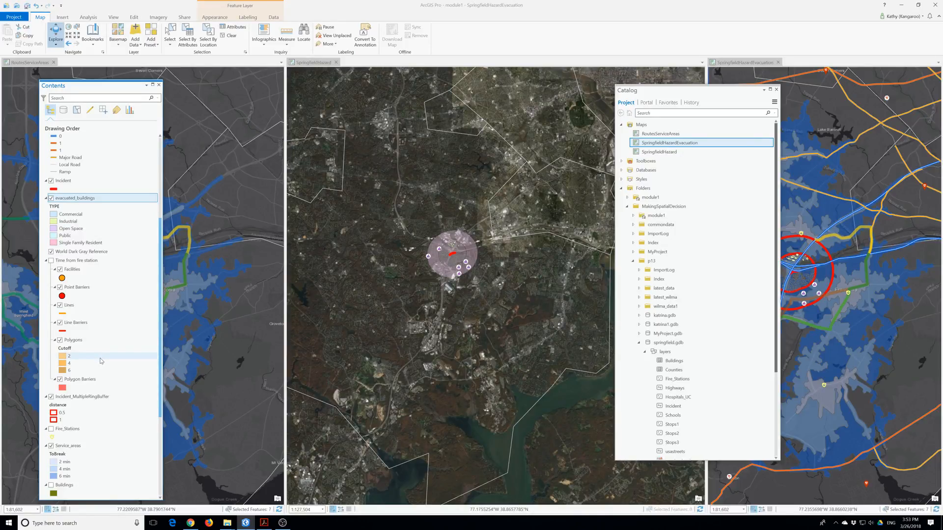
pyautogui.scroll(-1, 101, 364)
pyautogui.moveTo(81, 379); pyautogui.dragTo(59, 234)
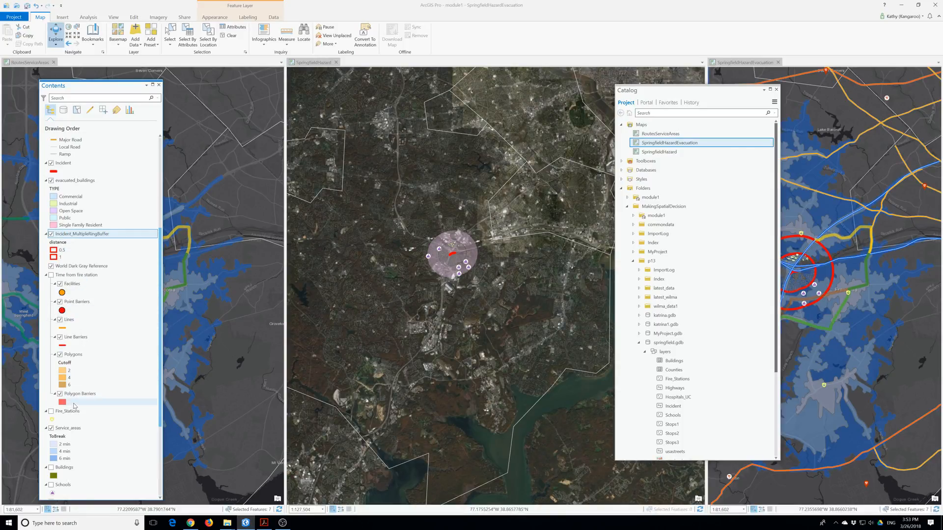
pyautogui.moveTo(66, 429); pyautogui.dragTo(73, 261)
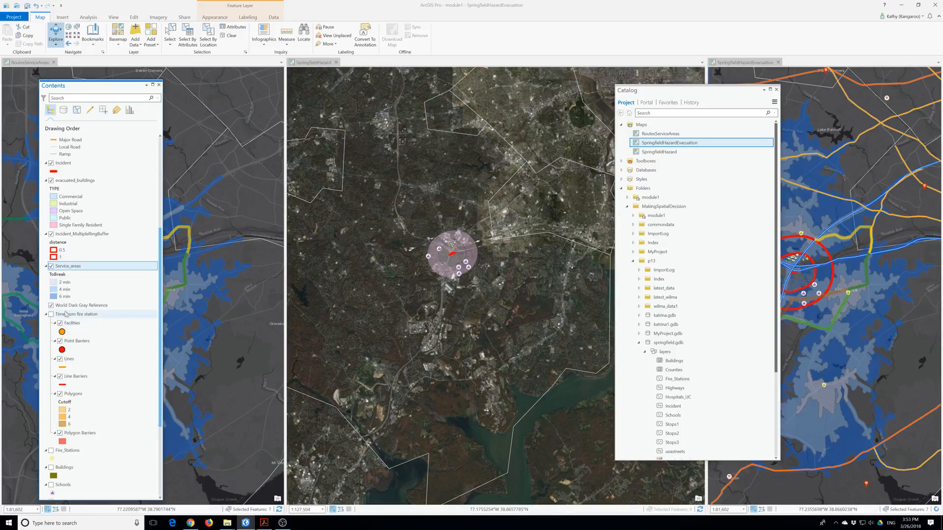
# Remove the Time from fire station, World Dark Gray Reference, Fire_Stations, Buildings and Schools layers.
pyautogui.rightClick(68, 316)
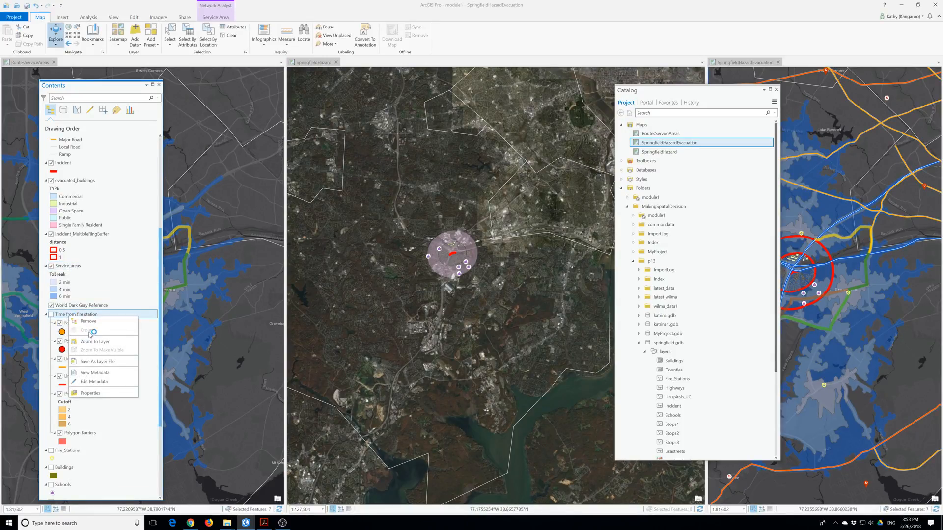
pyautogui.click(89, 321)
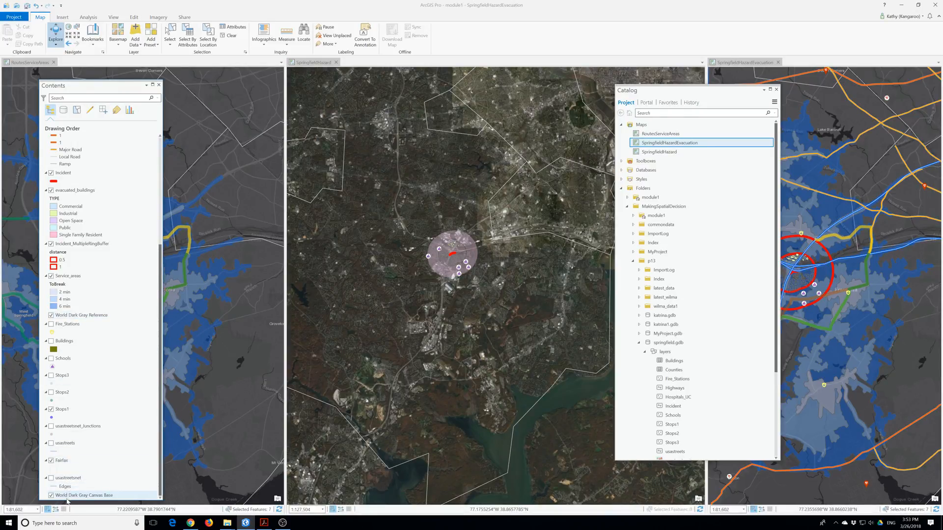
pyautogui.rightClick(74, 315)
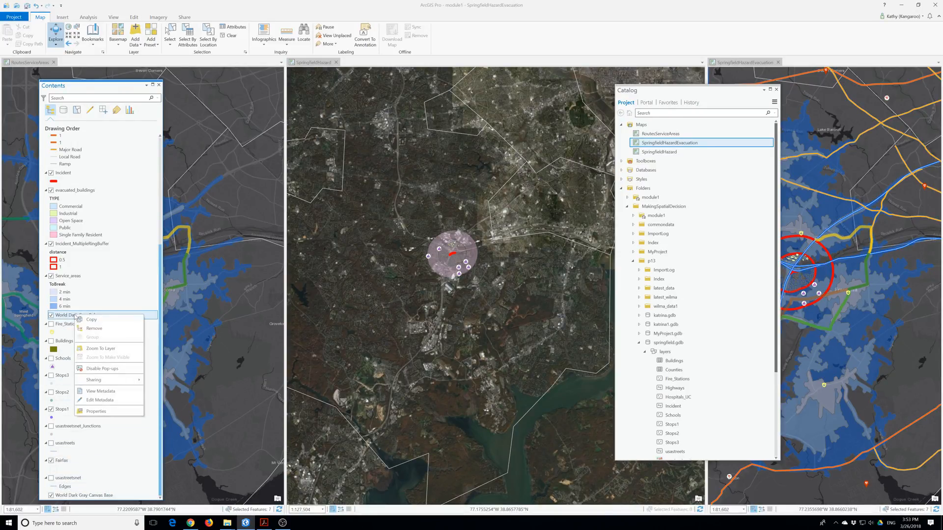
pyautogui.click(91, 328)
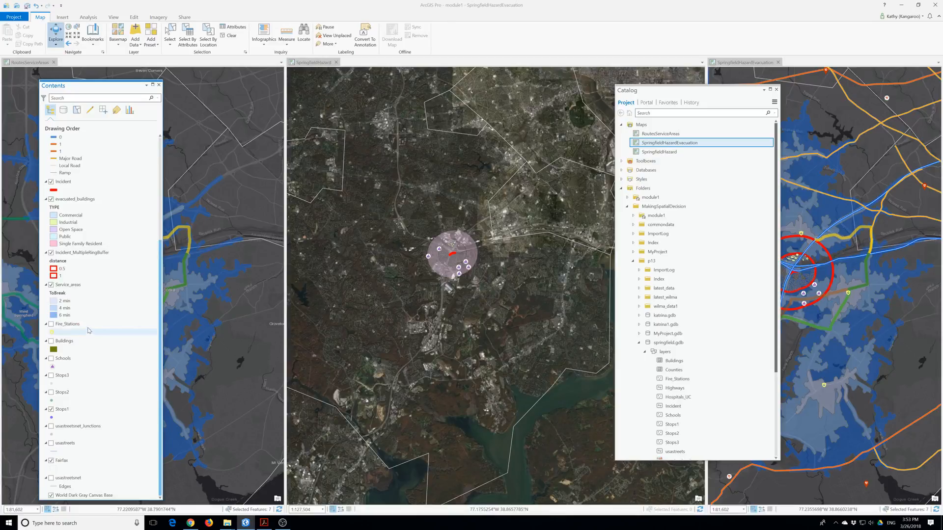
pyautogui.rightClick(63, 324)
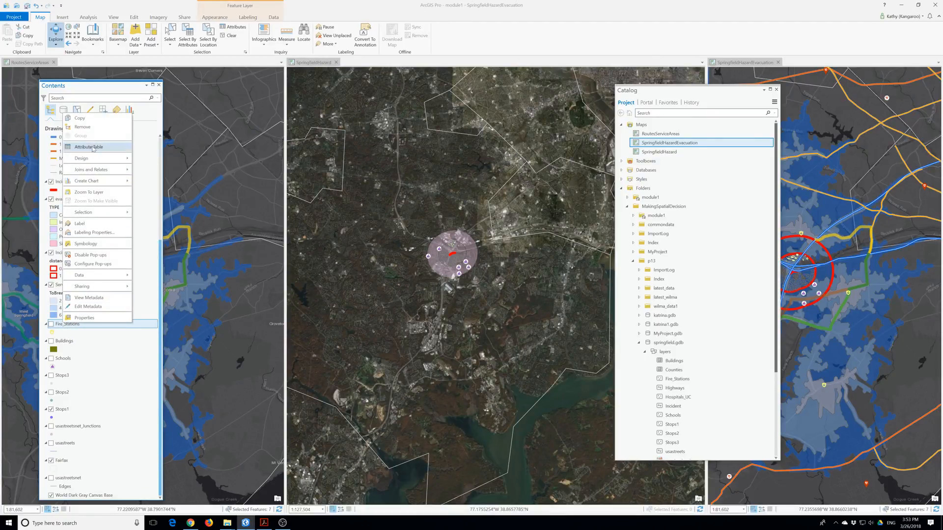
pyautogui.click(83, 127)
pyautogui.rightClick(62, 340)
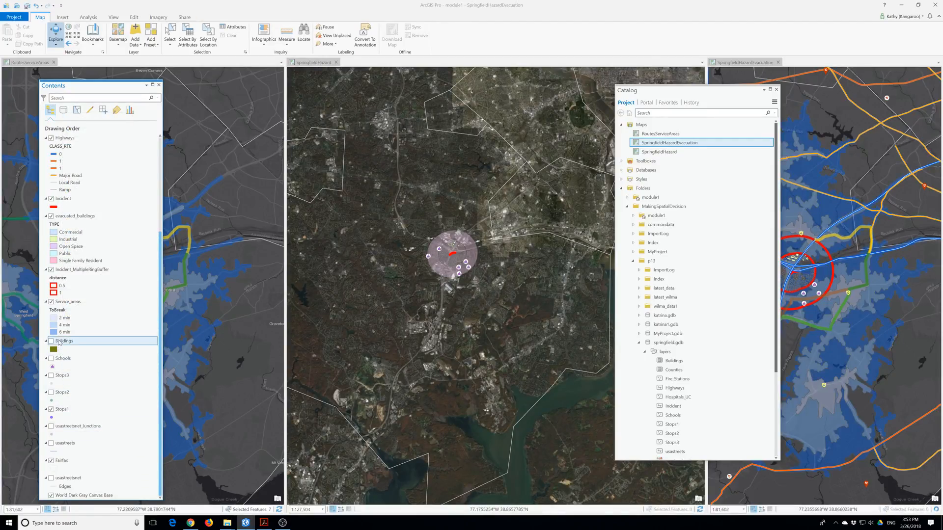
pyautogui.click(78, 141)
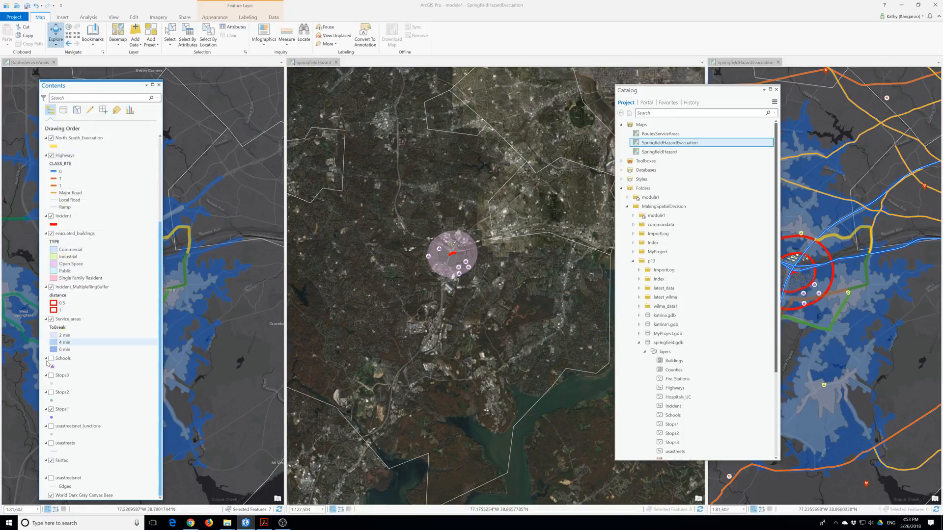
pyautogui.rightClick(60, 359)
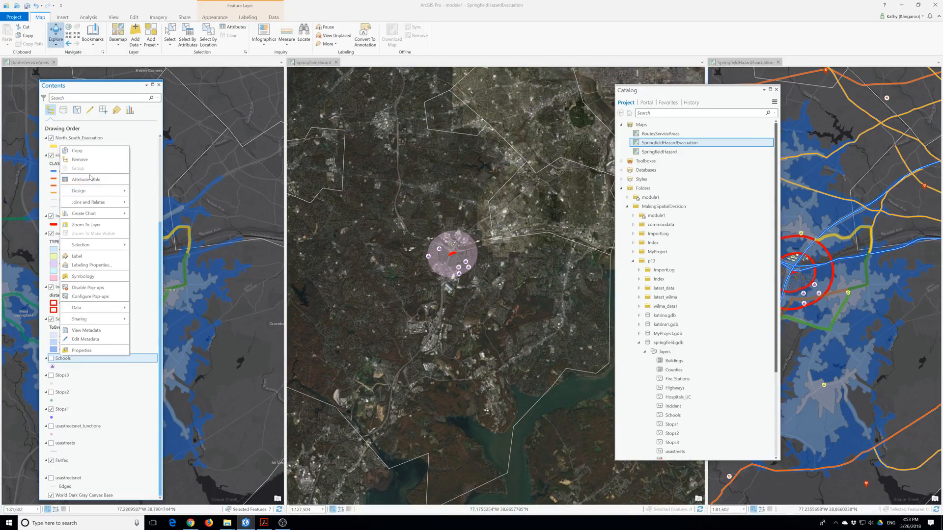
pyautogui.click(80, 160)
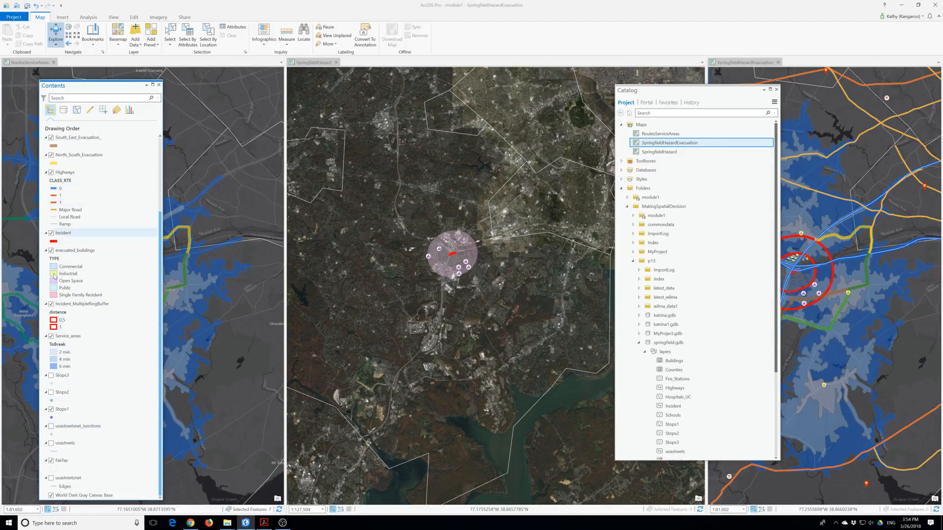
# Set the Service_areas layer transparency to 60% and save the project.
pyautogui.click(67, 336)
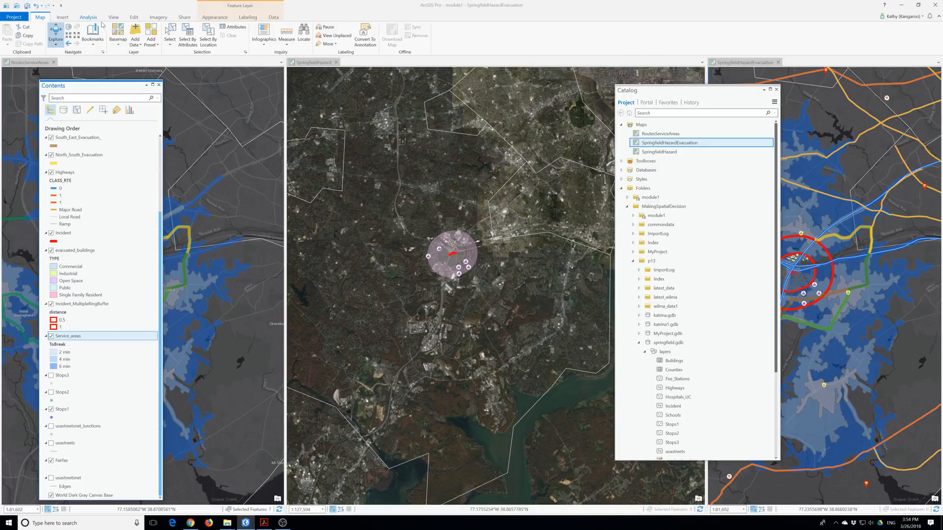
pyautogui.click(215, 17)
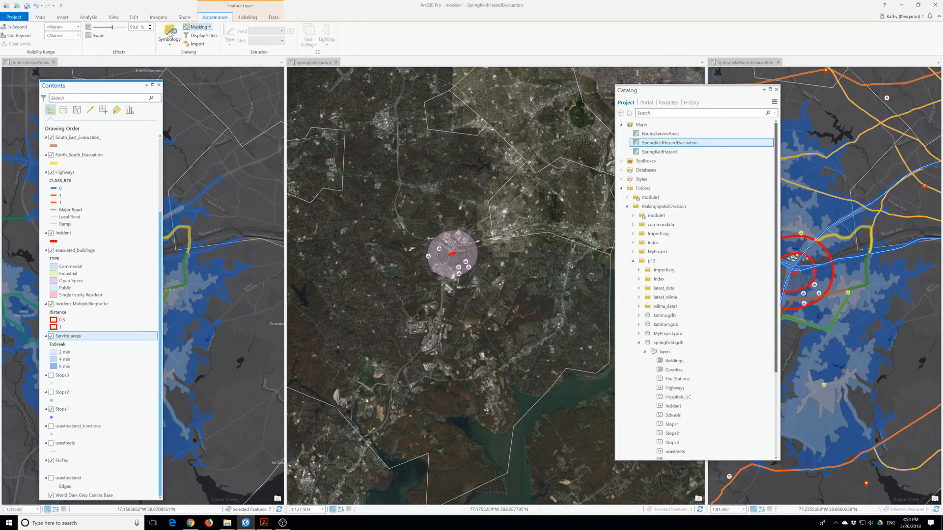
pyautogui.click(131, 28)
pyautogui.write('60')
pyautogui.press('Return')
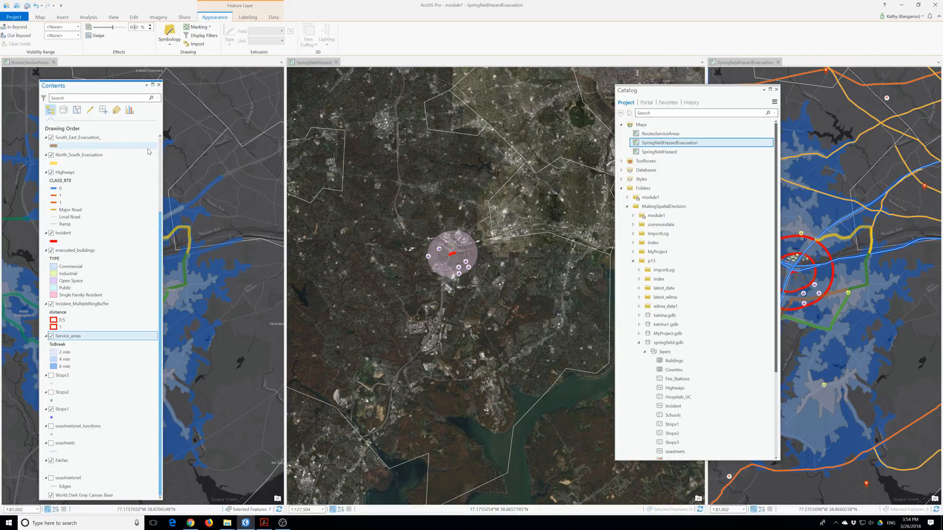
pyautogui.click(27, 5)
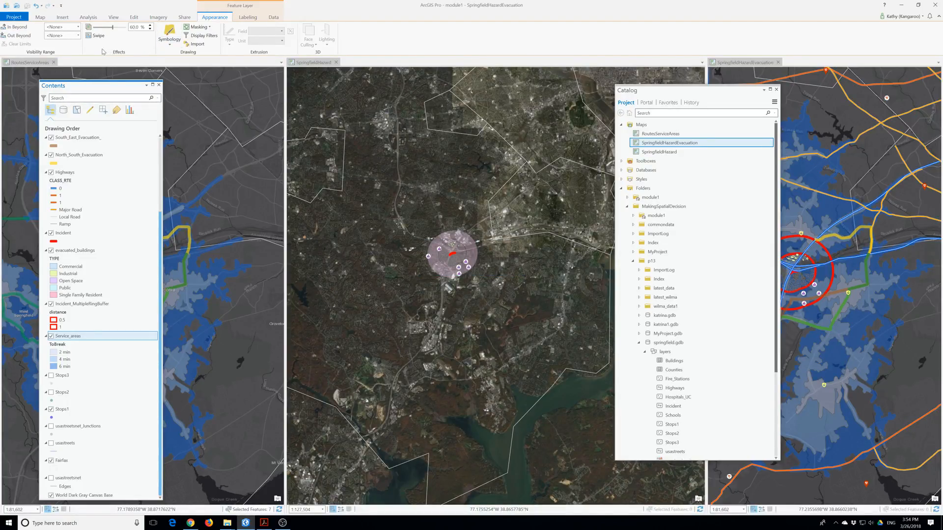
pyautogui.click(184, 18)
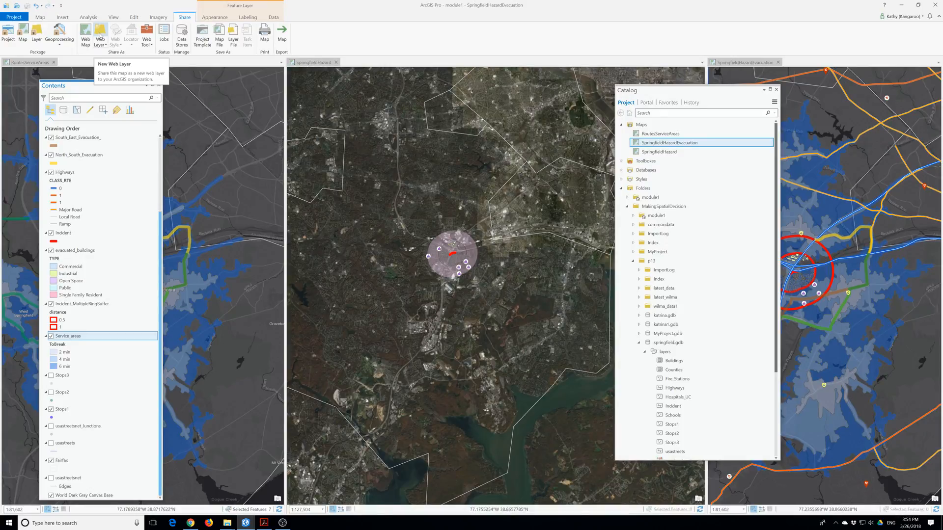
# Set up a Feature web layer with an evacuation summary, tag 'virgina', and sharing with Everyone.
pyautogui.click(100, 35)
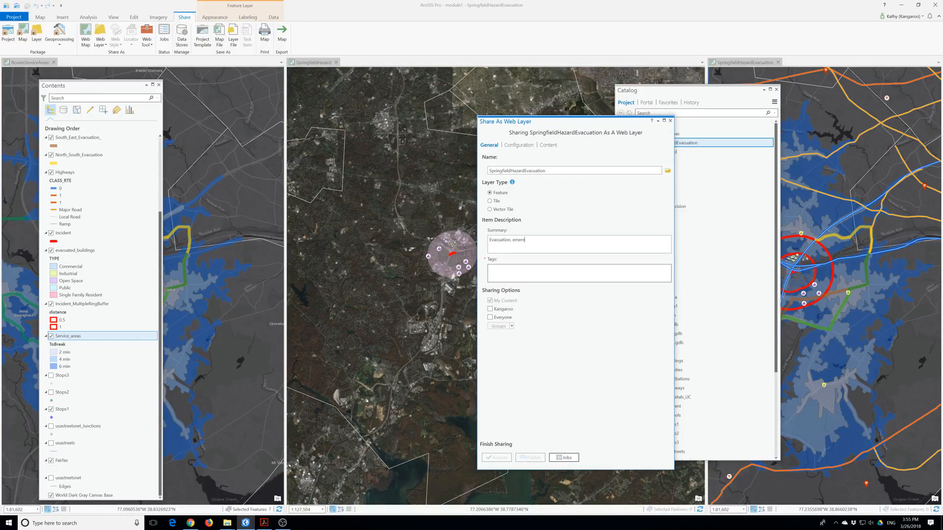
pyautogui.write('gement, and traffic routes for black power spill in Sprlfield VA')
pyautogui.press('Tab')
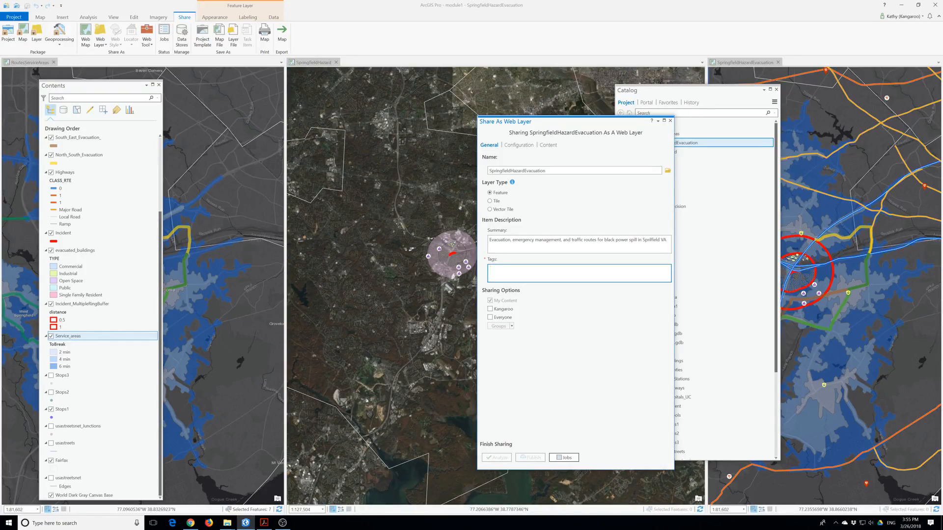
pyautogui.write('virgina')
pyautogui.click(490, 318)
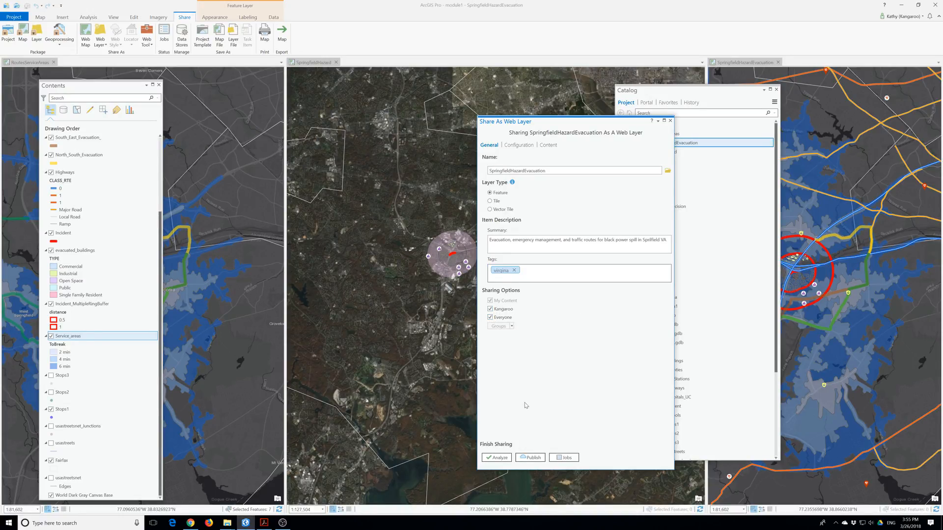
# Analyze and publish the web layer, then bring up the browser's error 030024 help page.
pyautogui.click(499, 459)
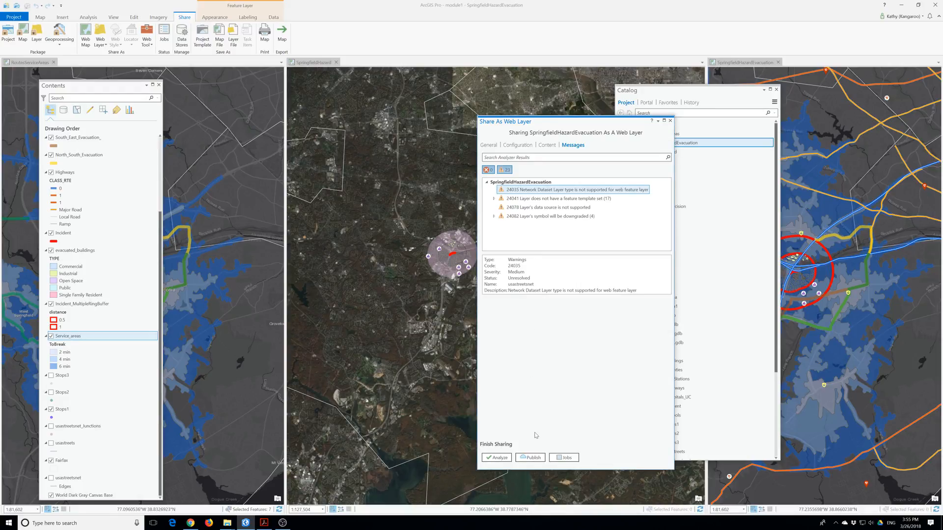
pyautogui.click(531, 459)
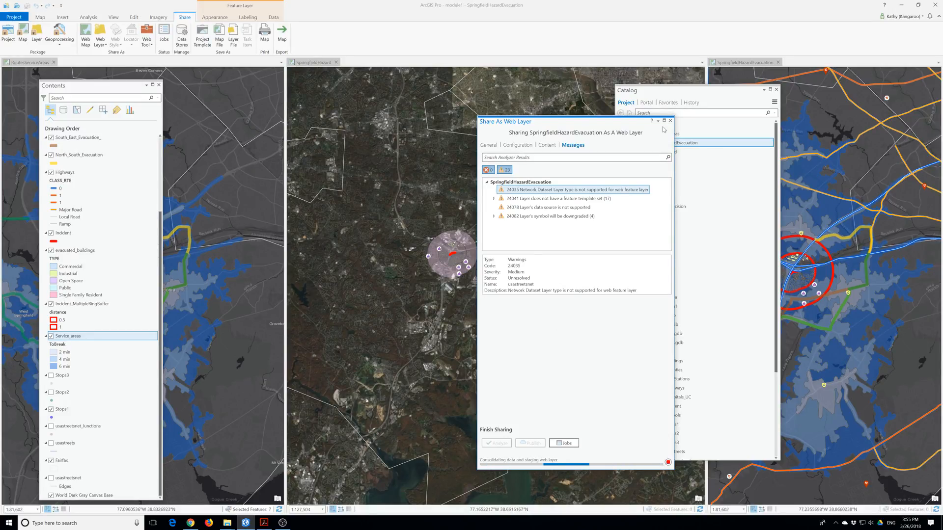
pyautogui.click(190, 523)
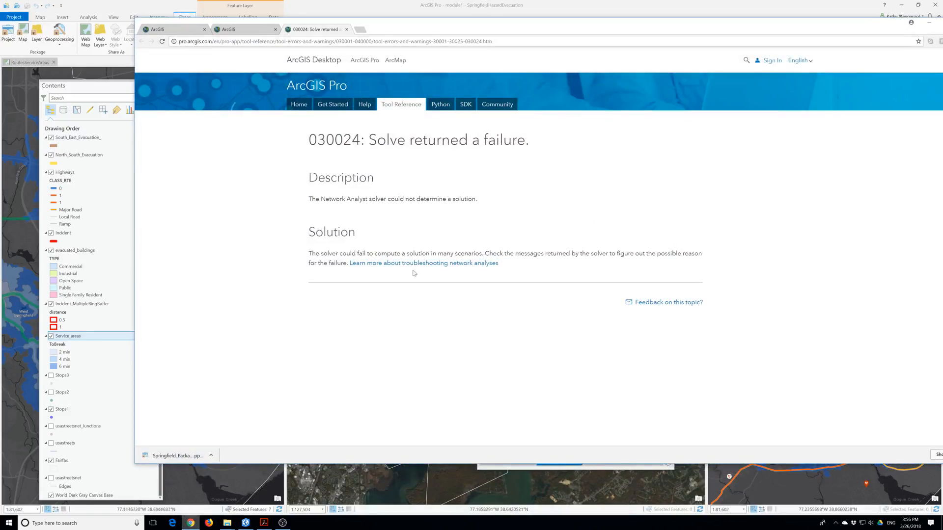
# Search for ArcGIS Online, open it, and sign in with the saved credentials.
pyautogui.click(359, 30)
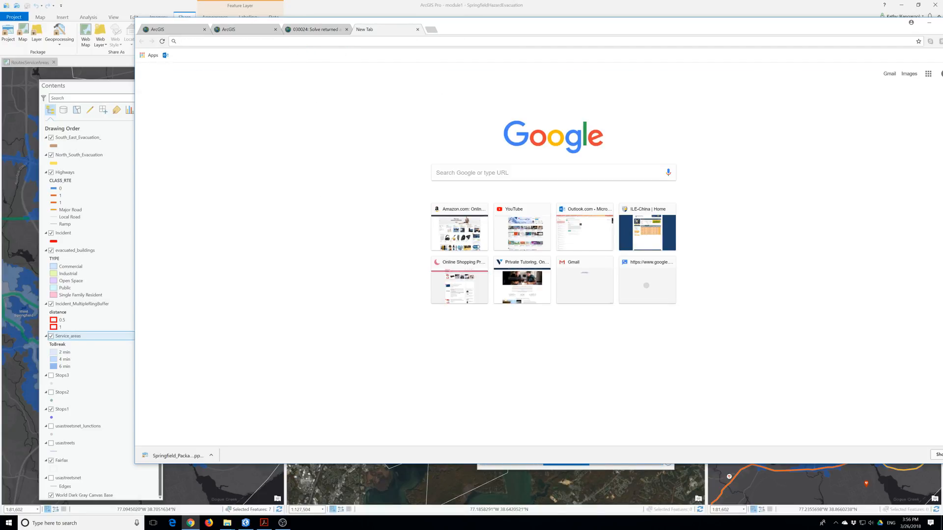
pyautogui.write('arch')
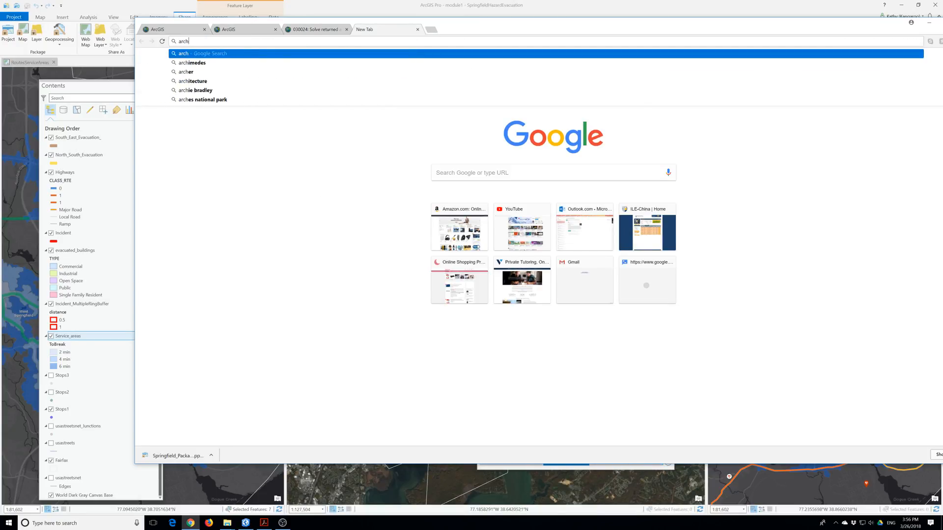
pyautogui.press('BackSpace')
pyautogui.write('gis')
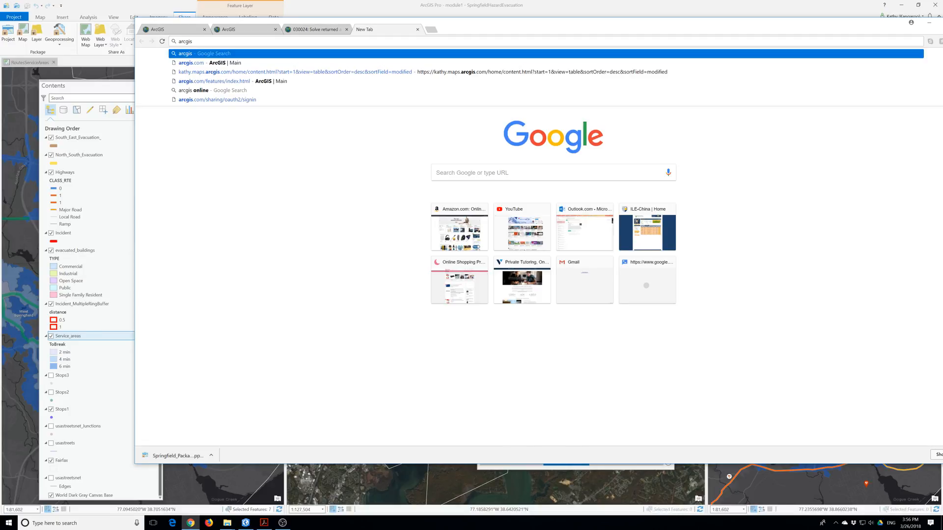
pyautogui.write(' online')
pyautogui.press('Return')
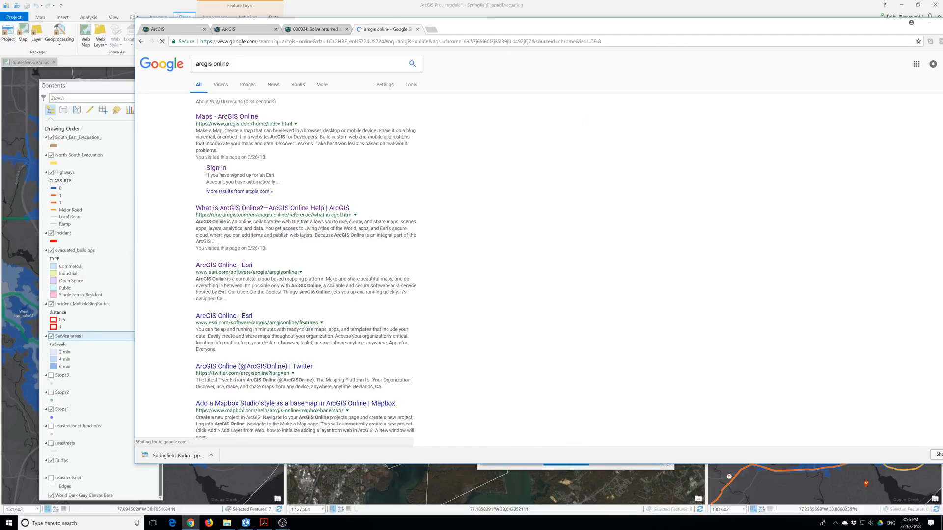
pyautogui.click(226, 117)
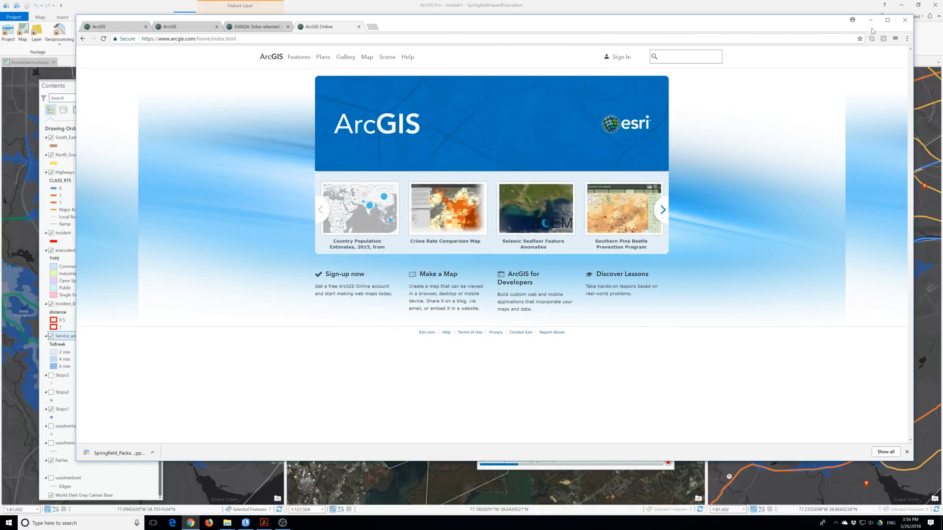
pyautogui.doubleClick(497, 30)
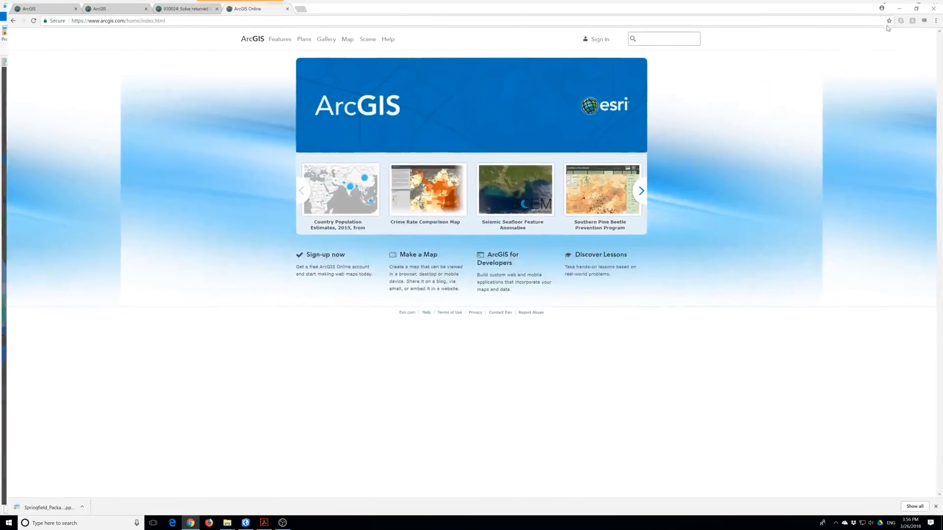
pyautogui.click(595, 36)
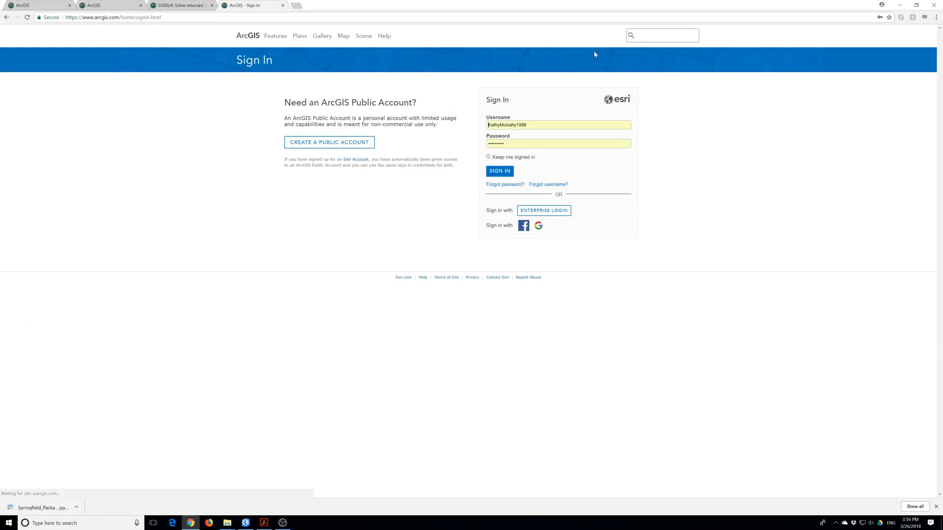
pyautogui.click(500, 171)
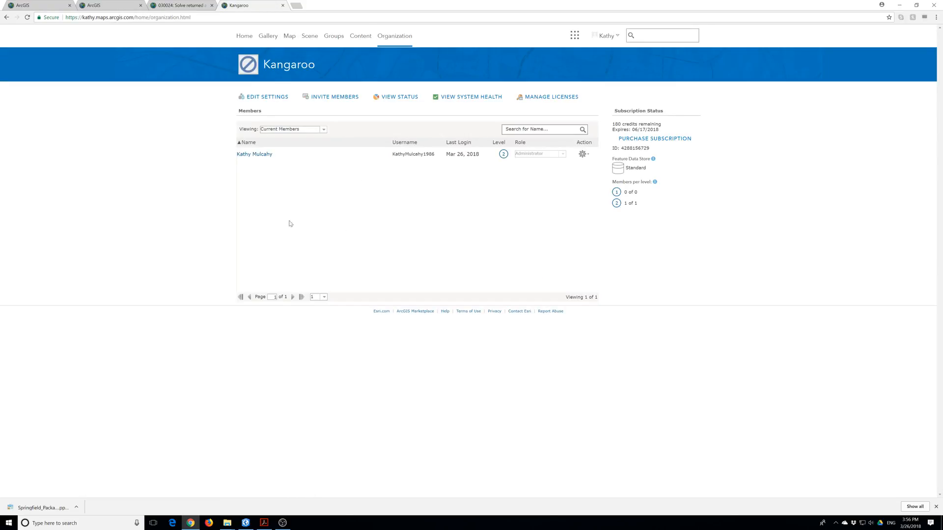
# View your ArcGIS Online content across all folders, then return to ArcGIS Pro.
pyautogui.click(255, 155)
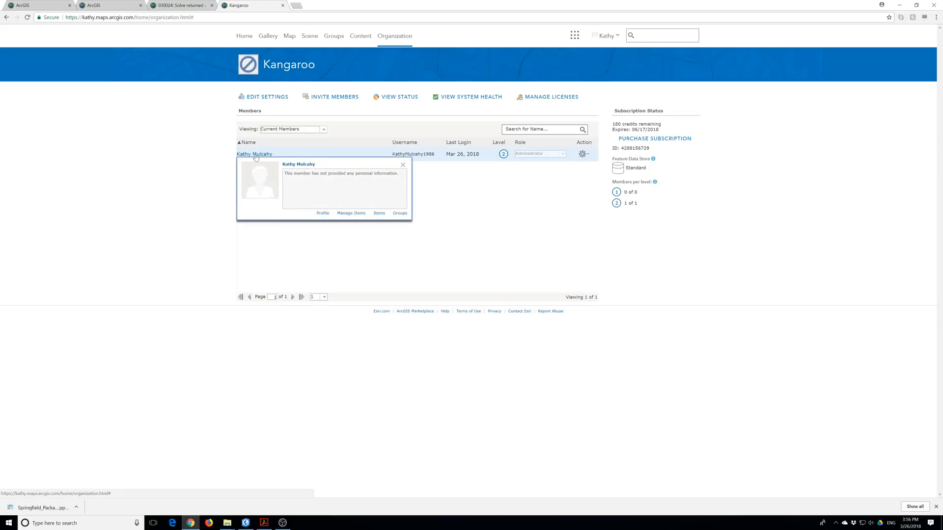
pyautogui.click(358, 38)
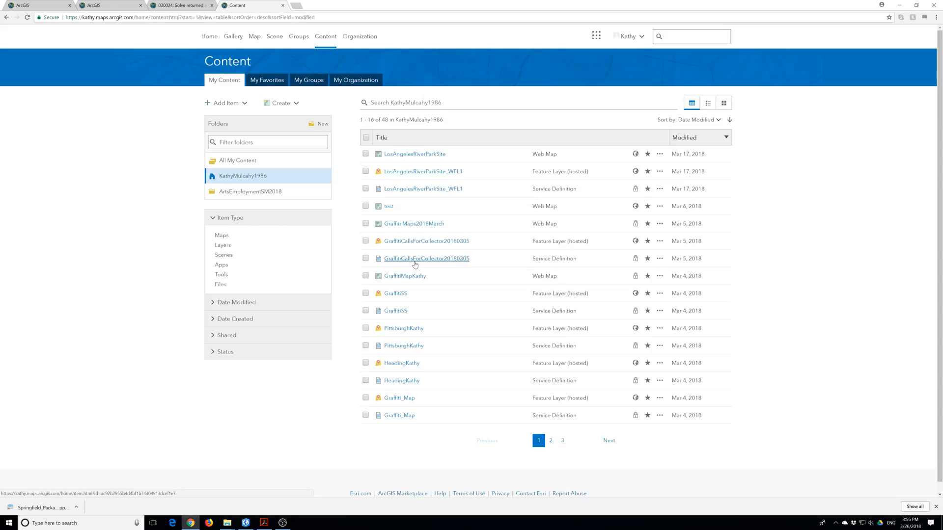
pyautogui.click(243, 162)
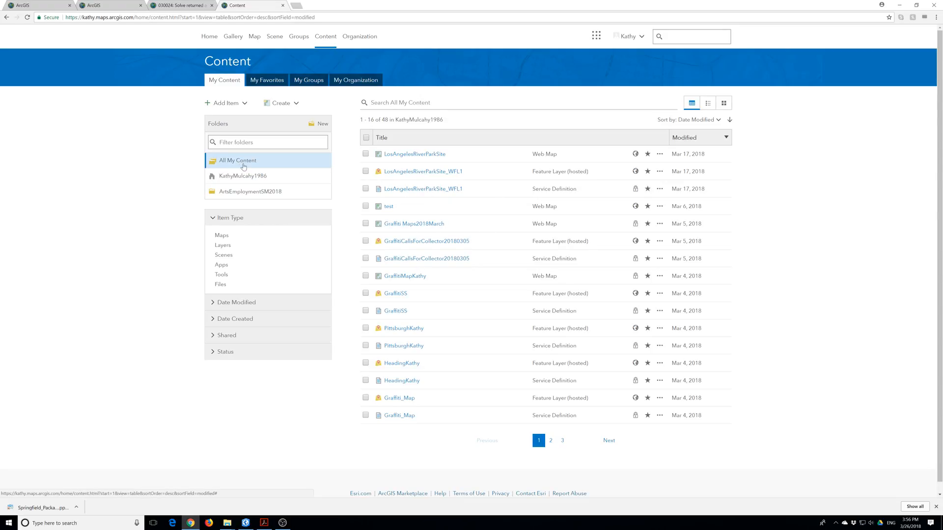
pyautogui.click(248, 176)
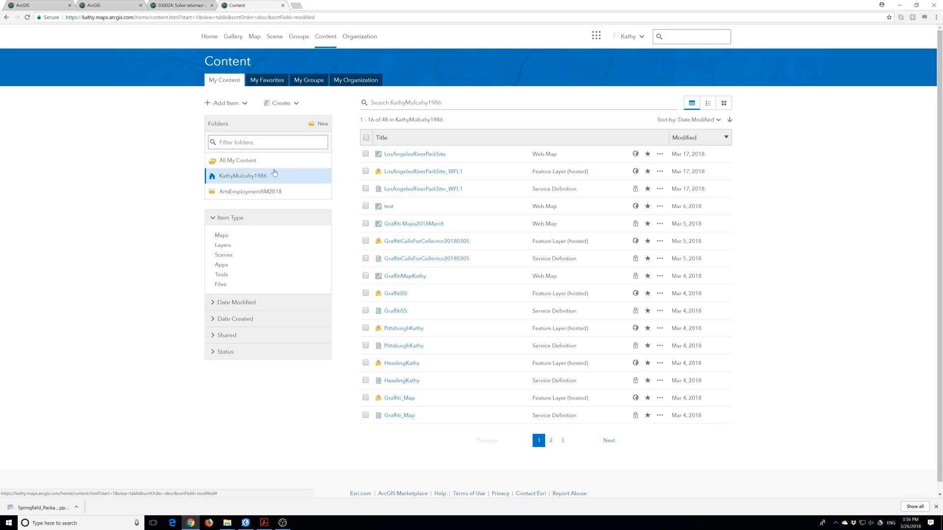
pyautogui.click(246, 523)
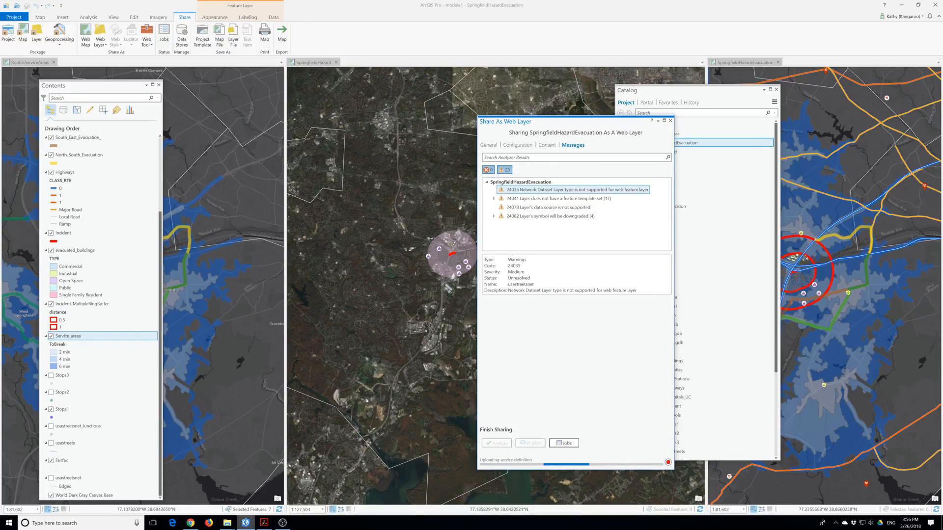
# Switch back to the ArcGIS Online My Content list in Chrome while the web layer upload continues.
pyautogui.click(191, 523)
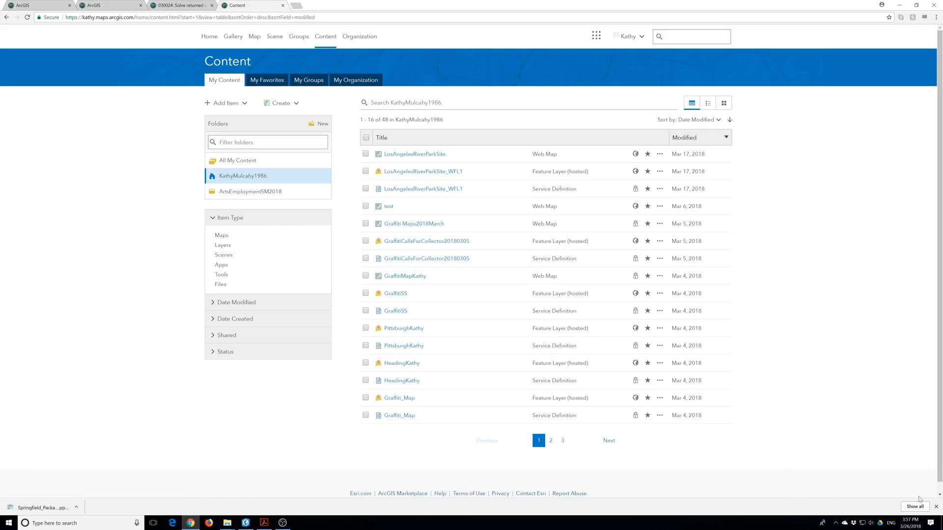
# Dismiss the Chrome downloads shelf and return to the Keranen Kolvoord group search results.
pyautogui.click(936, 507)
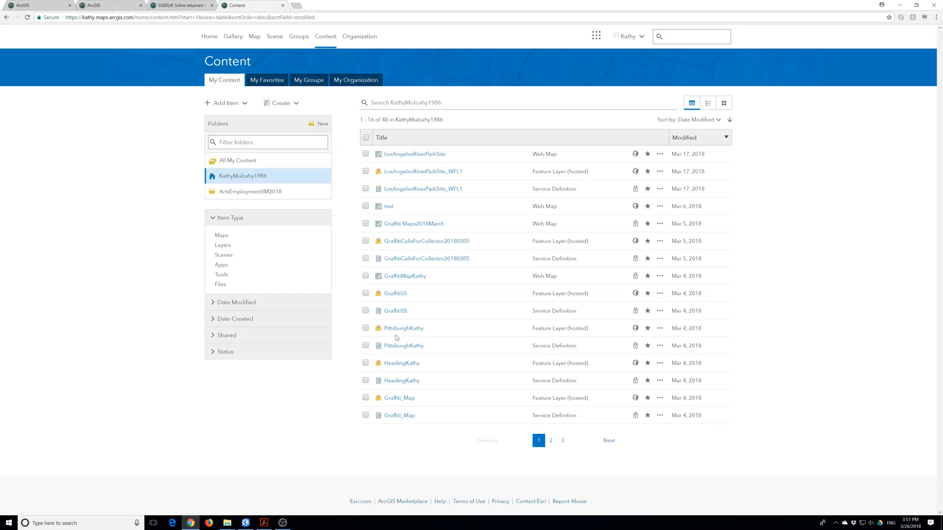
pyautogui.click(176, 6)
pyautogui.click(111, 5)
# Open the Keranen Kolvoord textbook group and list all of its content.
pyautogui.click(401, 143)
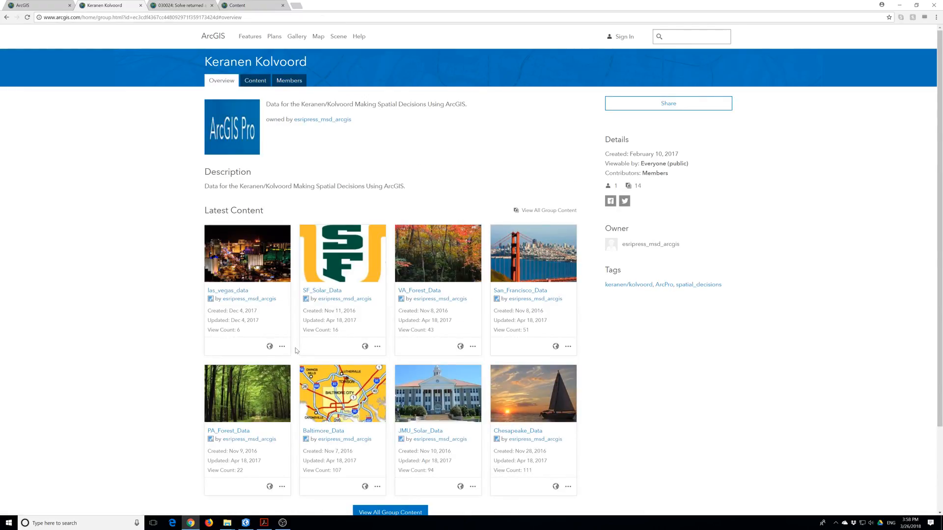
pyautogui.scroll(-3, 296, 350)
pyautogui.click(391, 407)
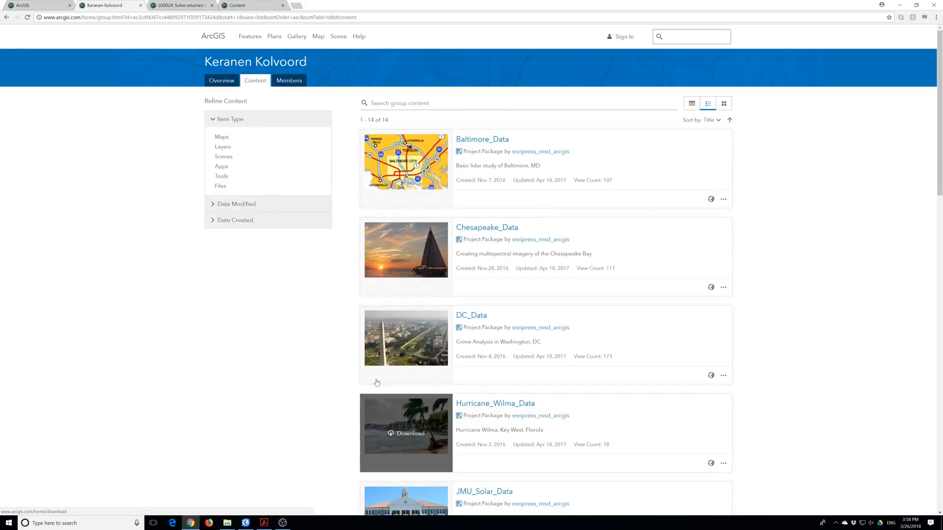
# Download the Meck_data project package (Meck_data.ppkx) from the group's content list.
pyautogui.scroll(-8, 378, 385)
pyautogui.moveTo(372, 379)
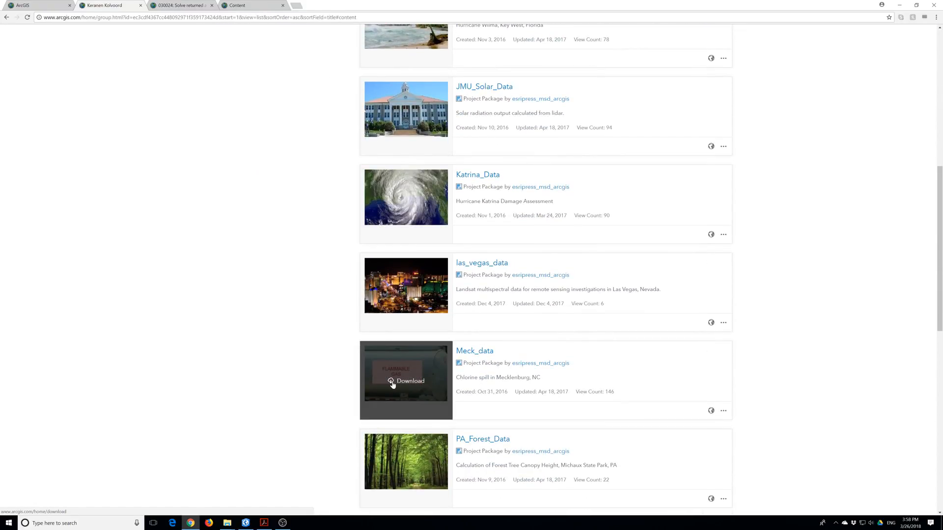
pyautogui.scroll(-9, 393, 385)
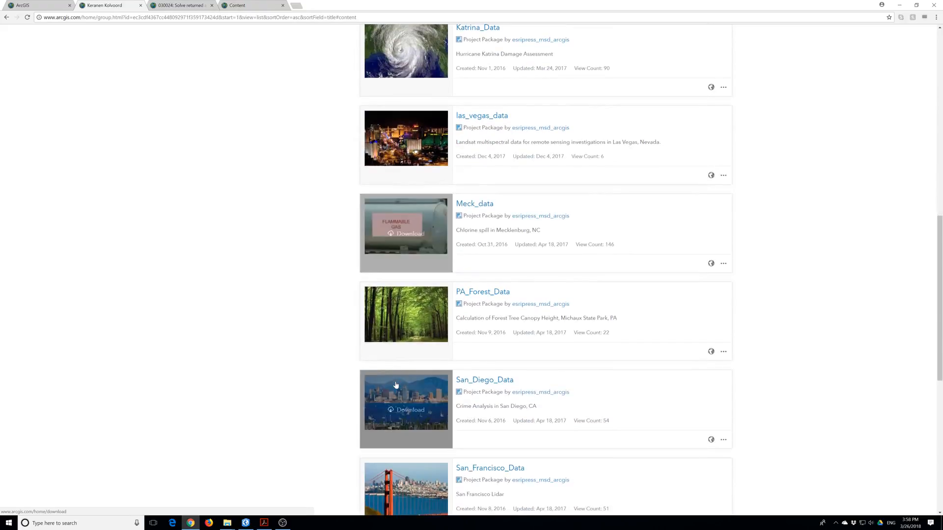
pyautogui.scroll(-2, 395, 384)
pyautogui.scroll(8, 392, 384)
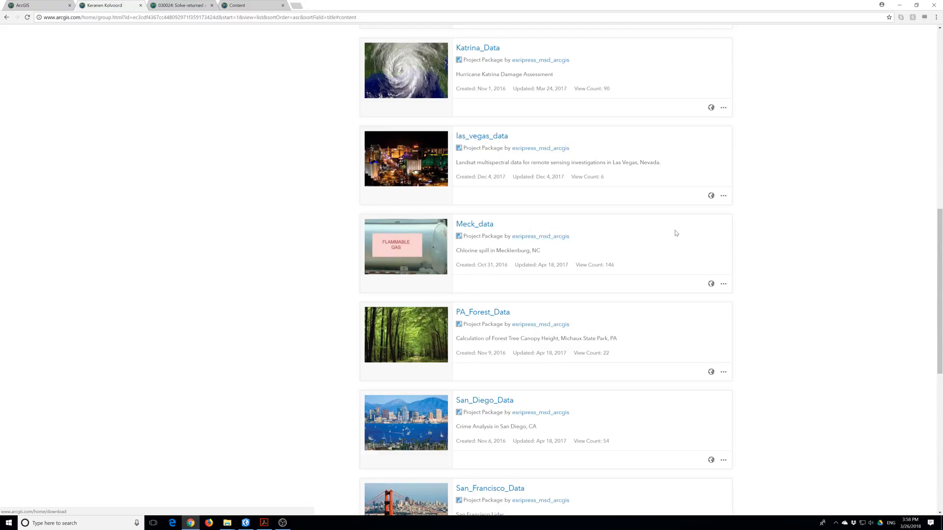
pyautogui.click(416, 259)
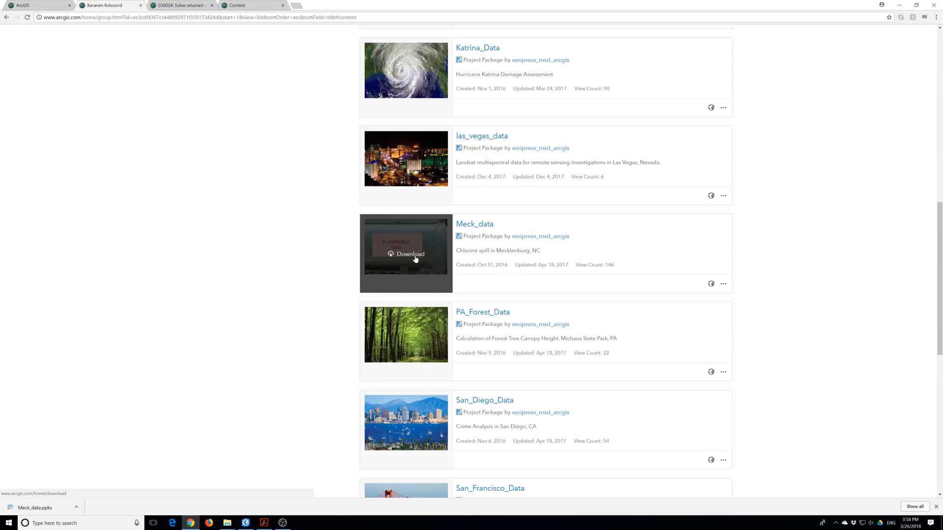
pyautogui.scroll(-4, 452, 273)
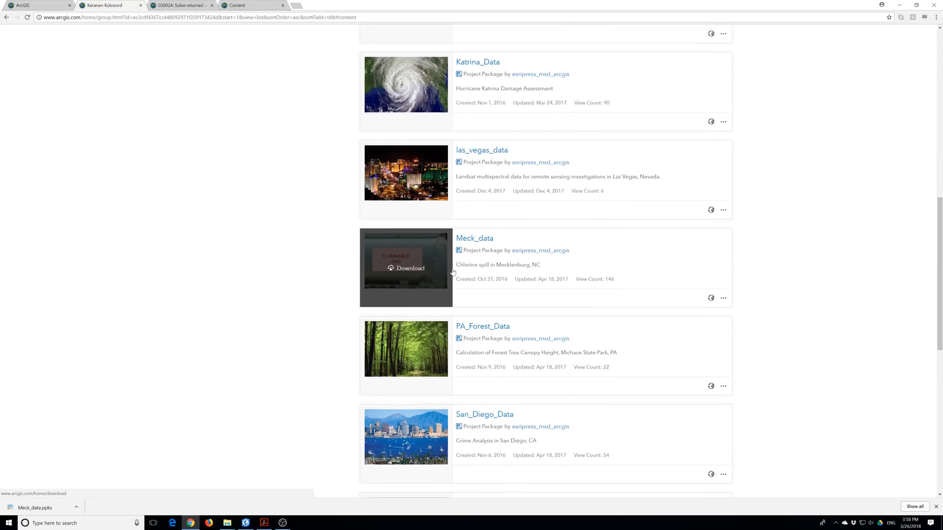
pyautogui.scroll(-3, 452, 272)
pyautogui.scroll(15, 453, 271)
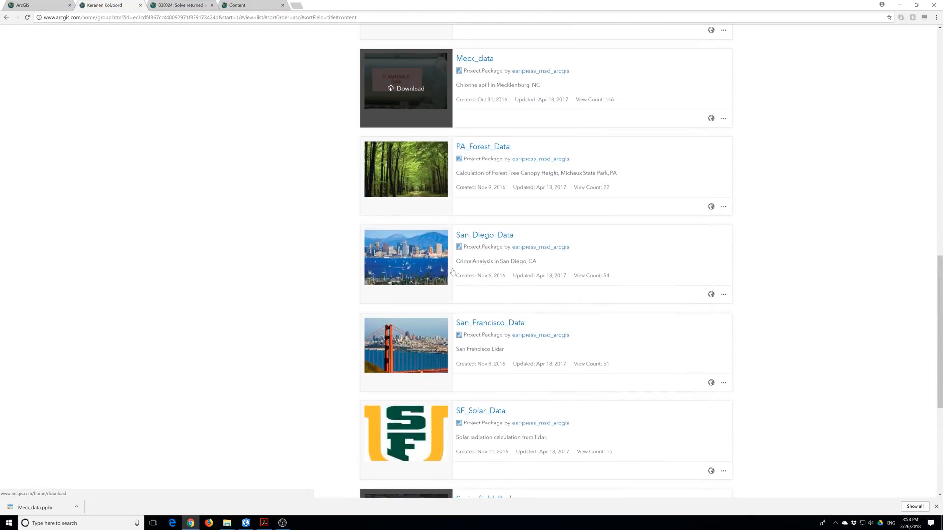
# Download the DC_Data project package from the group page.
pyautogui.click(411, 165)
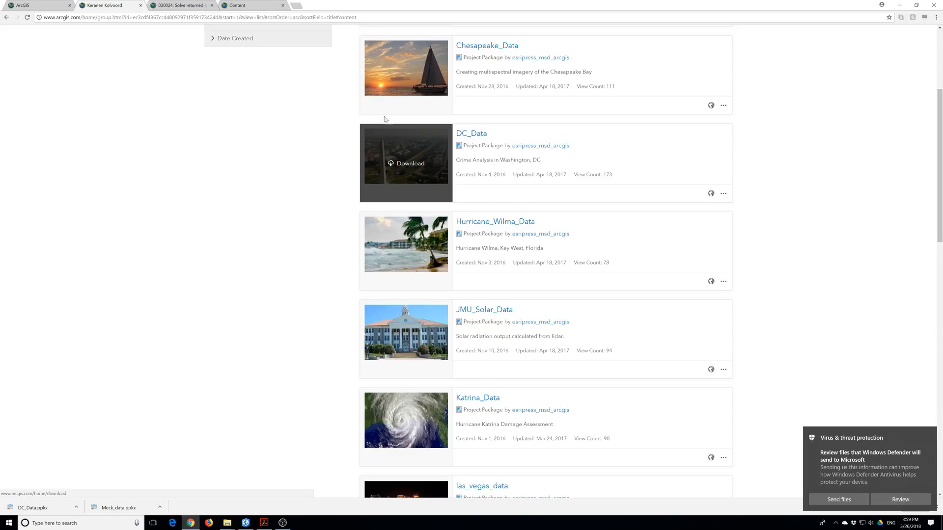
pyautogui.scroll(-2, 409, 240)
pyautogui.scroll(-1, 409, 240)
pyautogui.scroll(7, 408, 238)
# Download the San_Diego_Data project package.
pyautogui.scroll(-10, 408, 237)
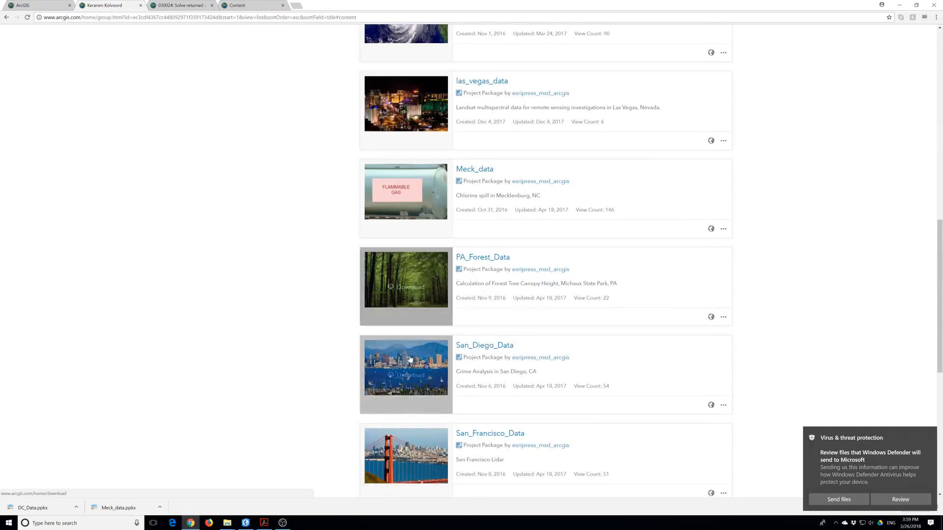
pyautogui.click(409, 377)
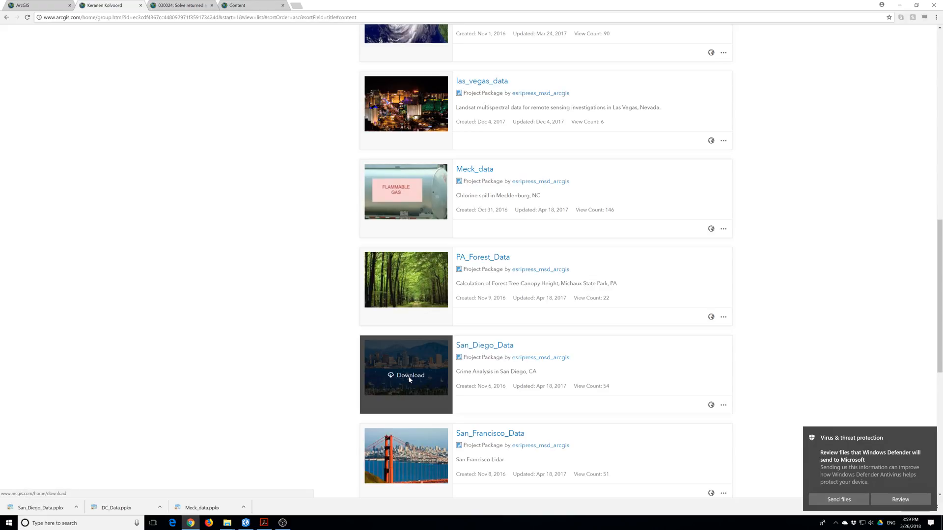
pyautogui.scroll(10, 442, 278)
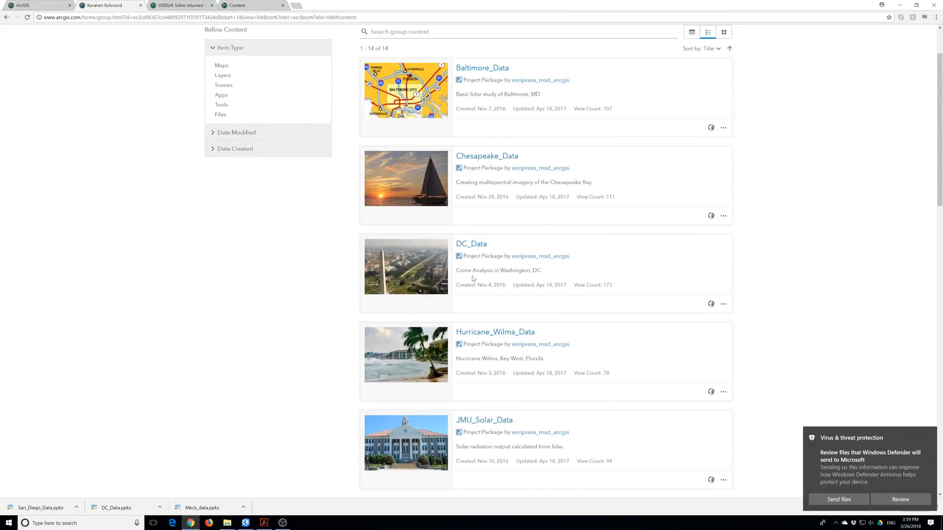
pyautogui.scroll(2, 472, 279)
# Download Chesapeake_Data and las_vegas_data.ppkx, bringing the textbook packages to five.
pyautogui.moveTo(423, 241)
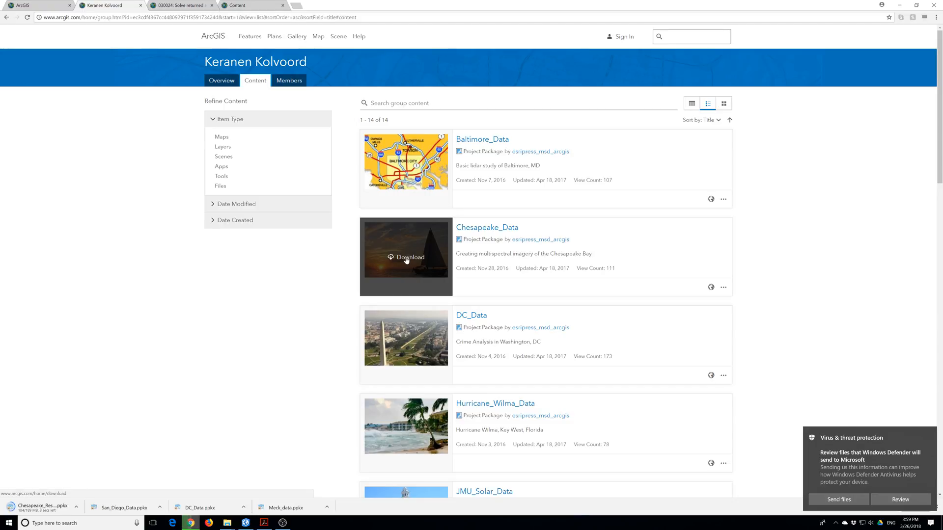
pyautogui.scroll(-3, 432, 272)
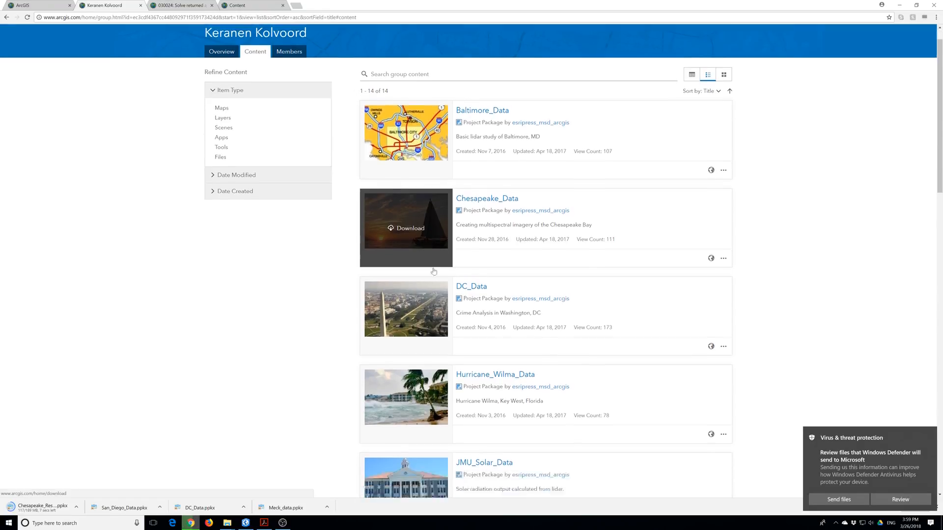
pyautogui.scroll(-4, 433, 272)
pyautogui.click(407, 367)
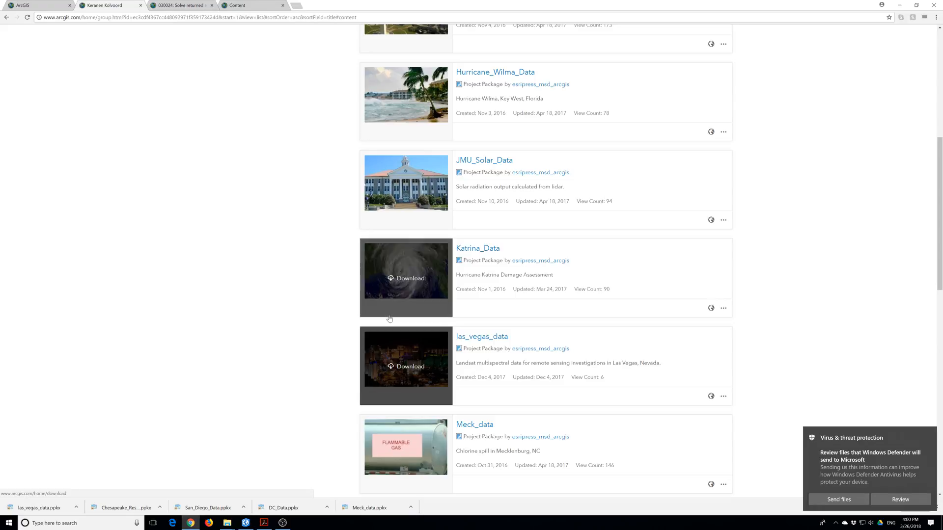
pyautogui.scroll(5, 389, 319)
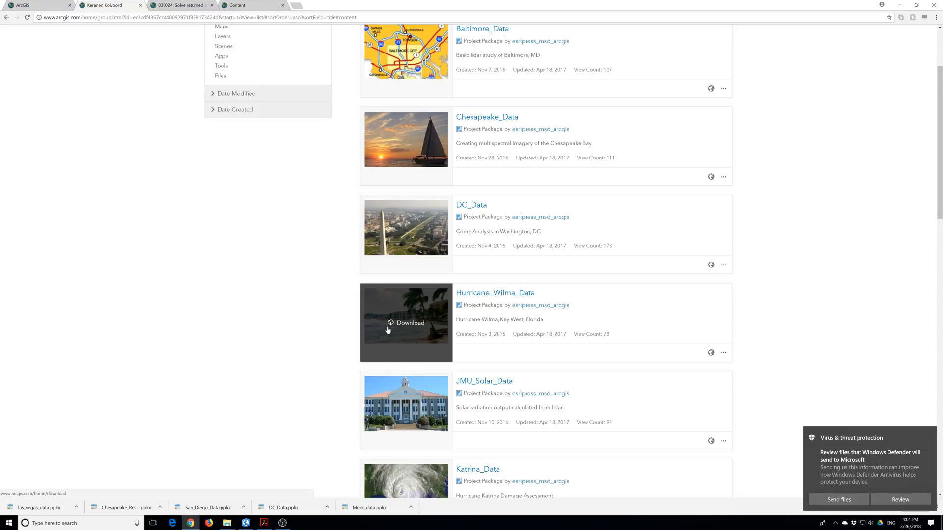
# Download the Baltimore_Data project package from the group content list.
pyautogui.scroll(3, 388, 330)
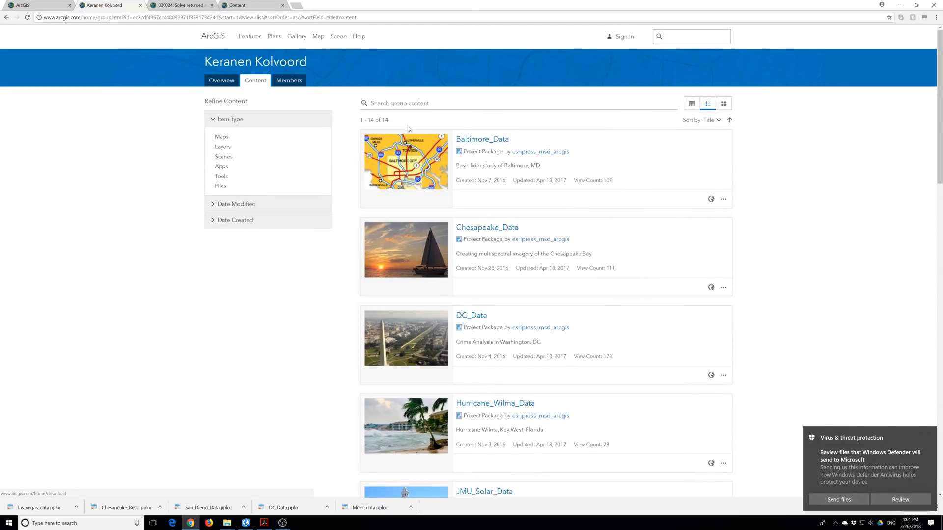
pyautogui.click(404, 170)
pyautogui.click(407, 170)
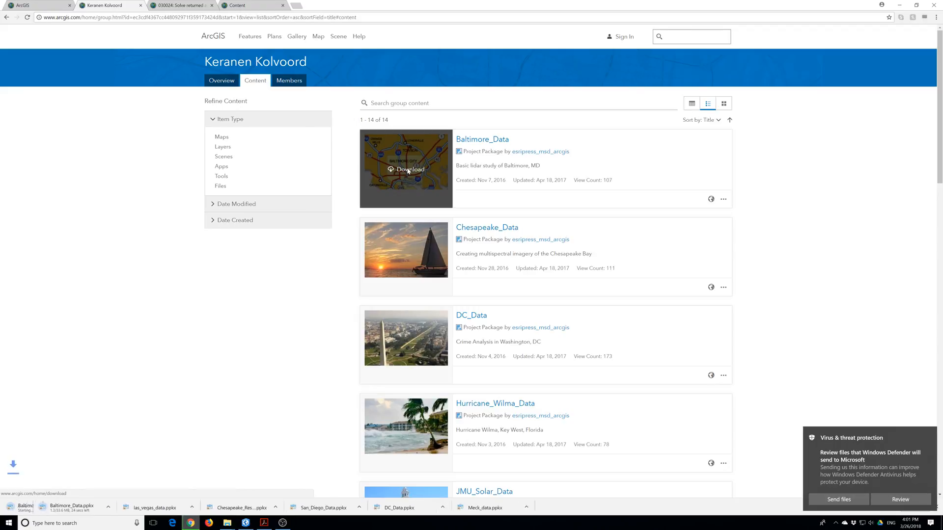
# Cancel the duplicate Baltimore_Data download in Chrome's download bar, keeping one copy.
pyautogui.rightClick(62, 510)
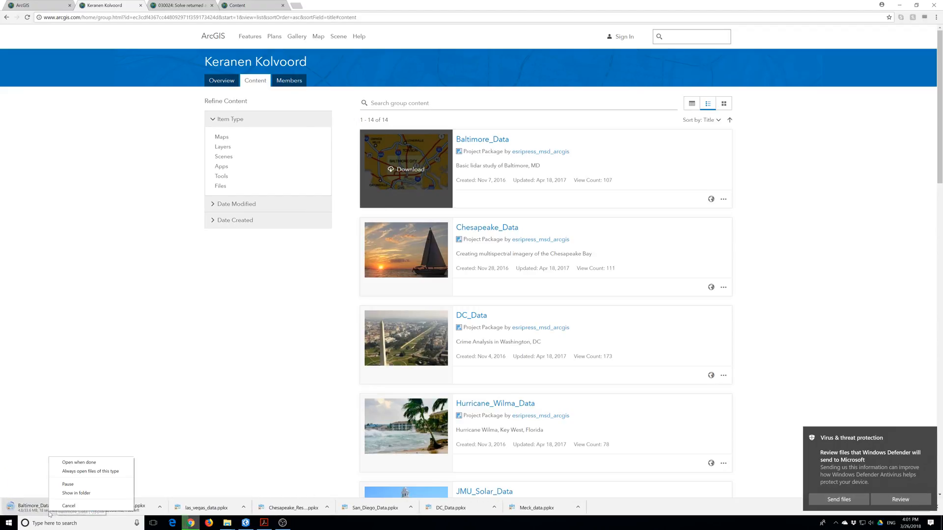
pyautogui.click(62, 508)
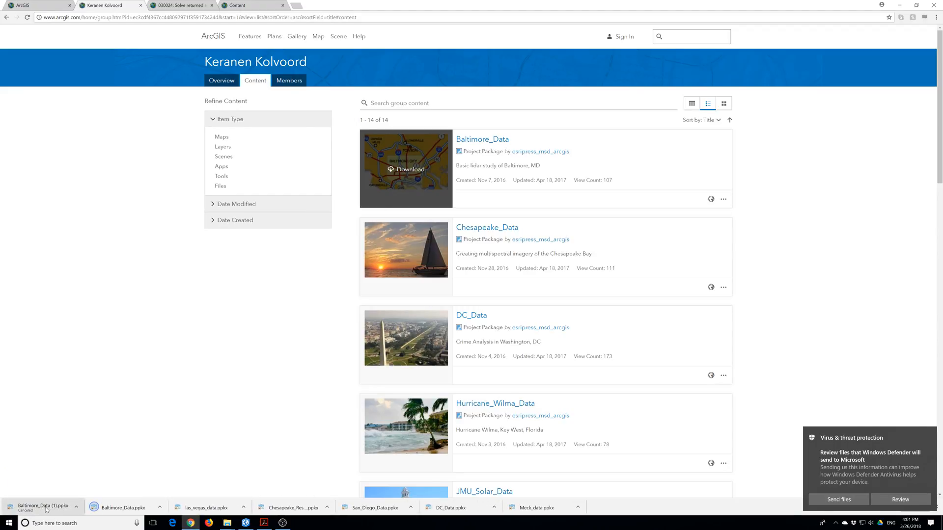
pyautogui.rightClick(48, 509)
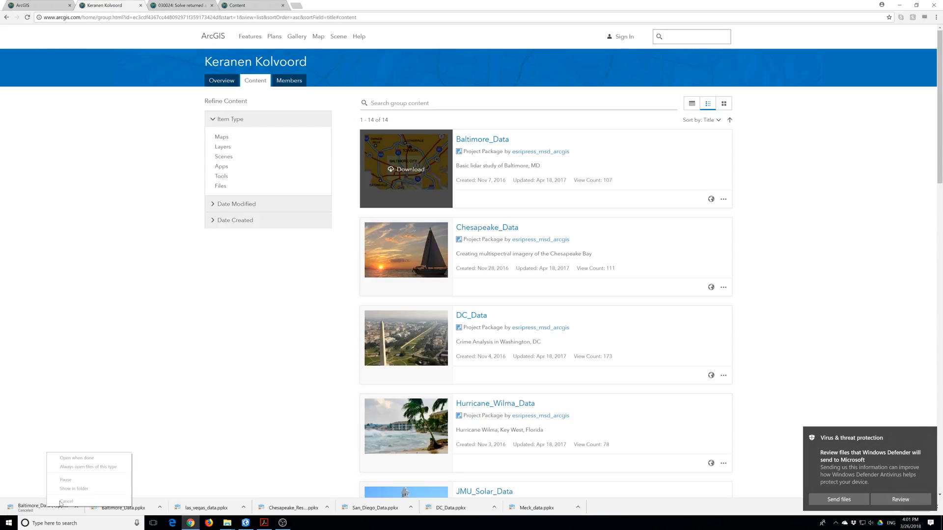
pyautogui.click(47, 507)
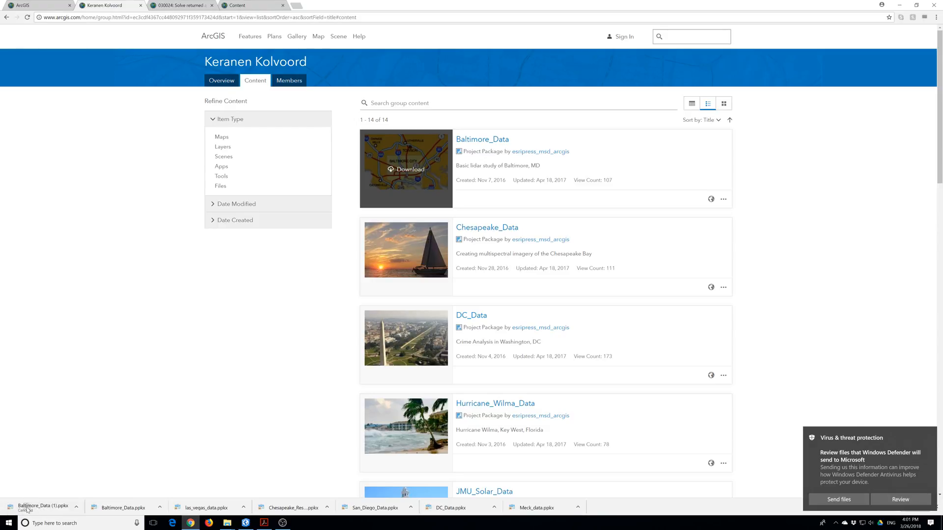
pyautogui.rightClick(27, 509)
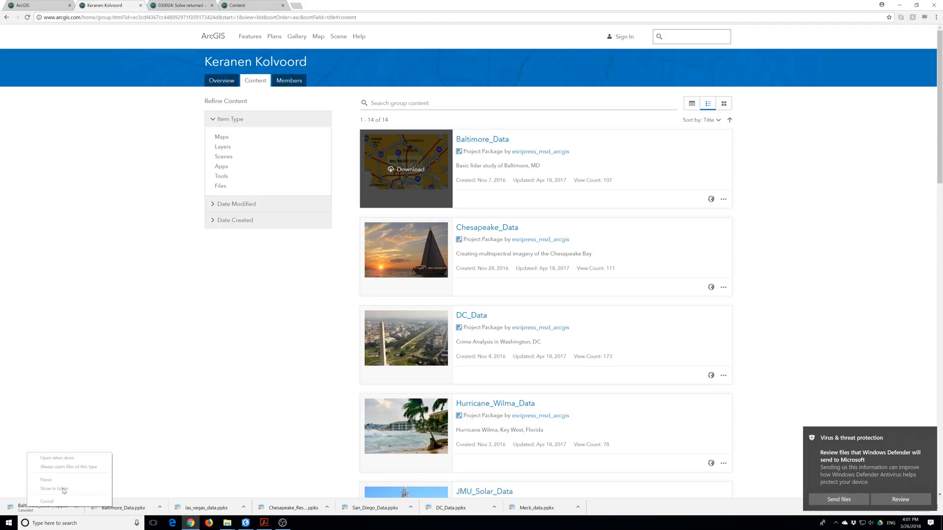
pyautogui.click(149, 381)
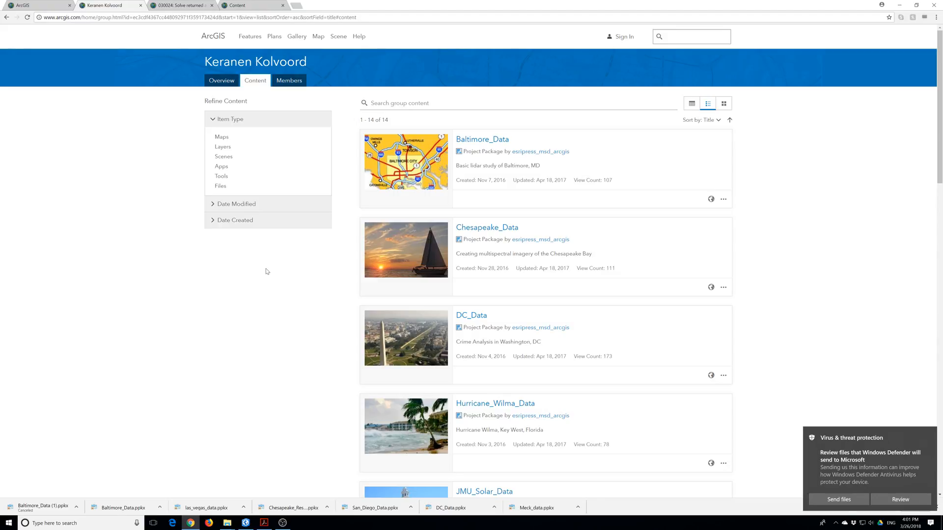
# Download the San_Francisco_Data project package.
pyautogui.scroll(-12, 296, 244)
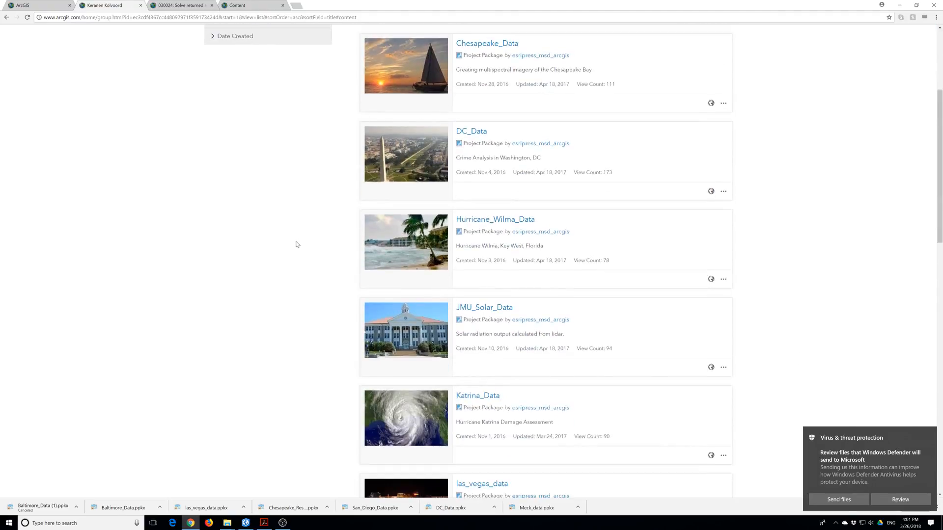
pyautogui.scroll(-2, 297, 244)
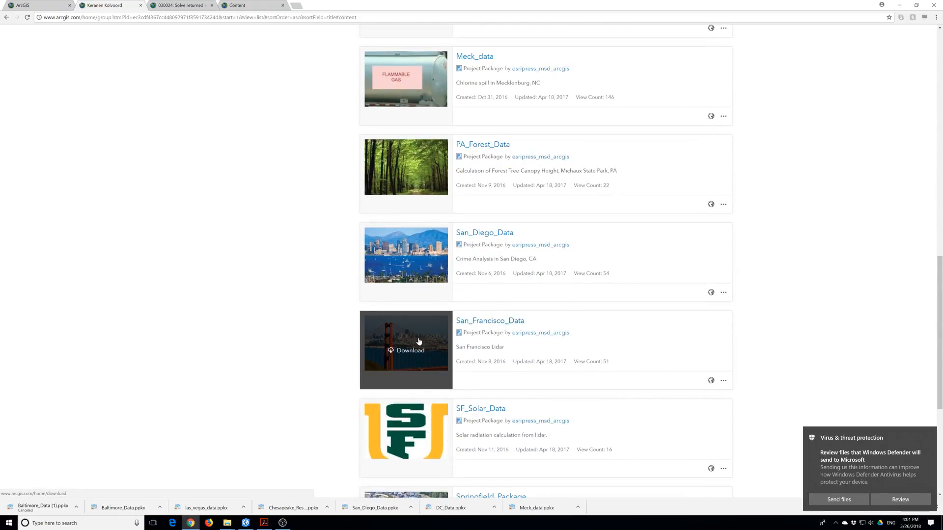
pyautogui.click(386, 349)
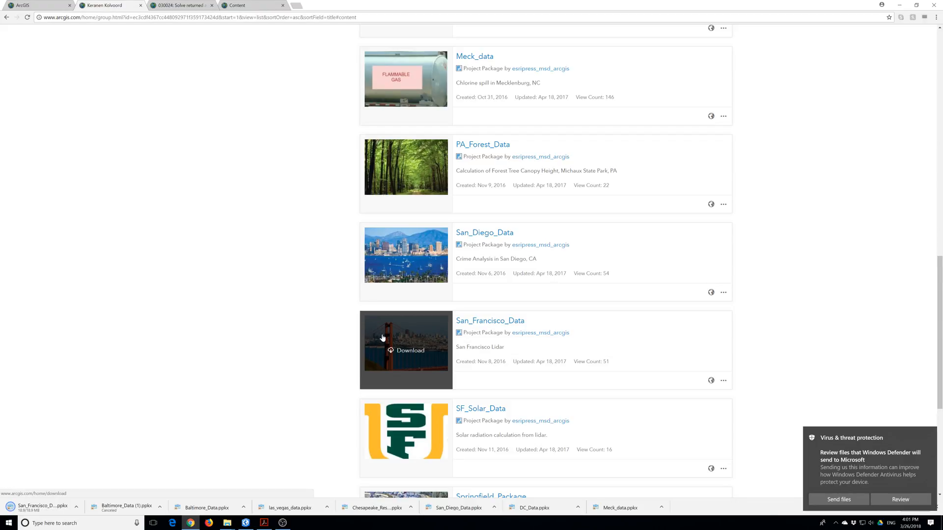
pyautogui.scroll(-2, 384, 339)
pyautogui.scroll(-2, 383, 333)
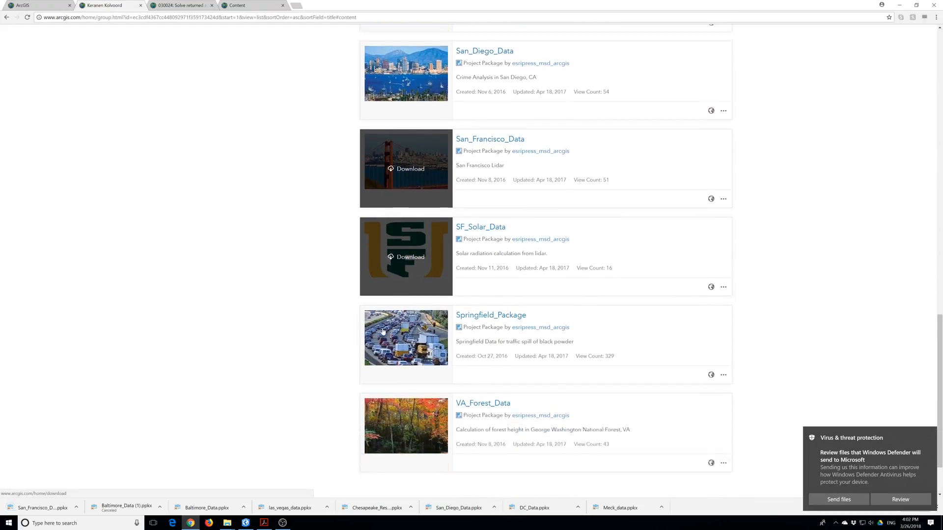
pyautogui.scroll(6, 382, 332)
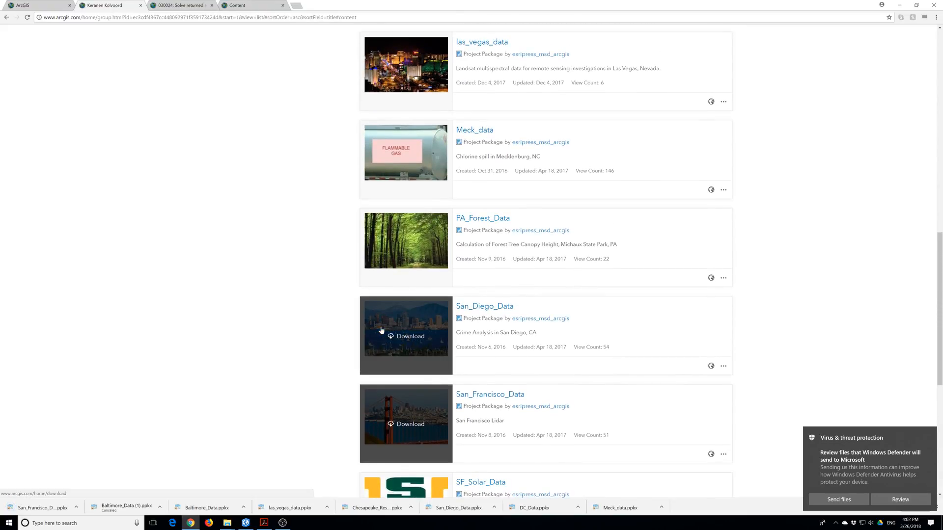
pyautogui.scroll(5, 382, 330)
pyautogui.scroll(1, 381, 330)
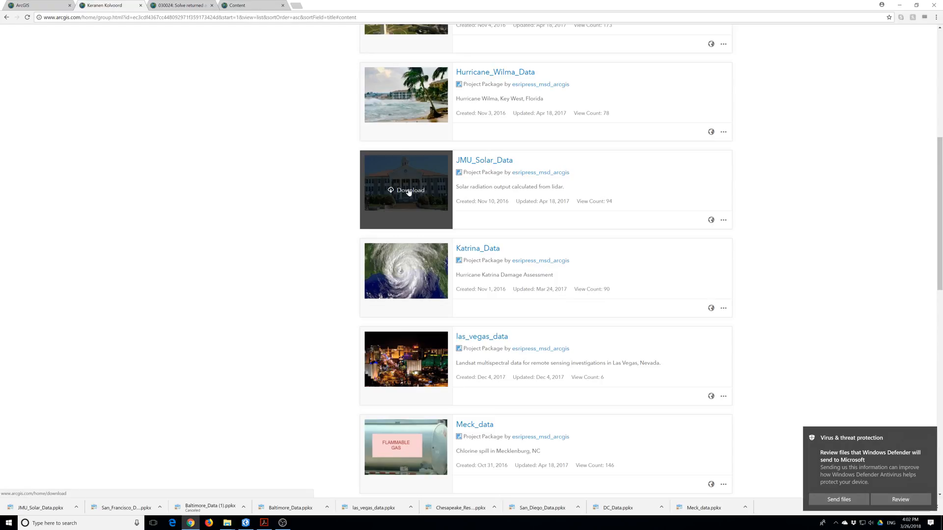
# Download the SF_Solar_Data, VA_Forest_Data and PA_Forest_Data project packages.
pyautogui.scroll(-10, 411, 208)
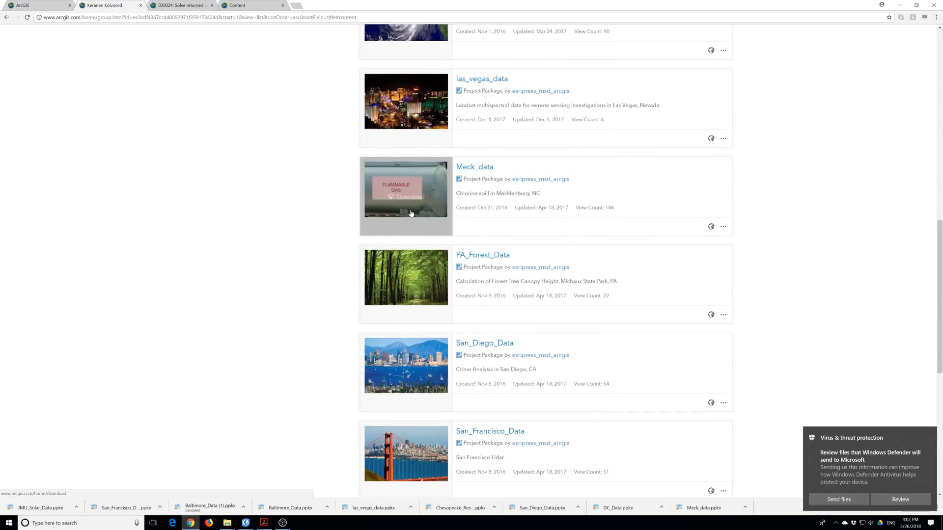
pyautogui.click(407, 326)
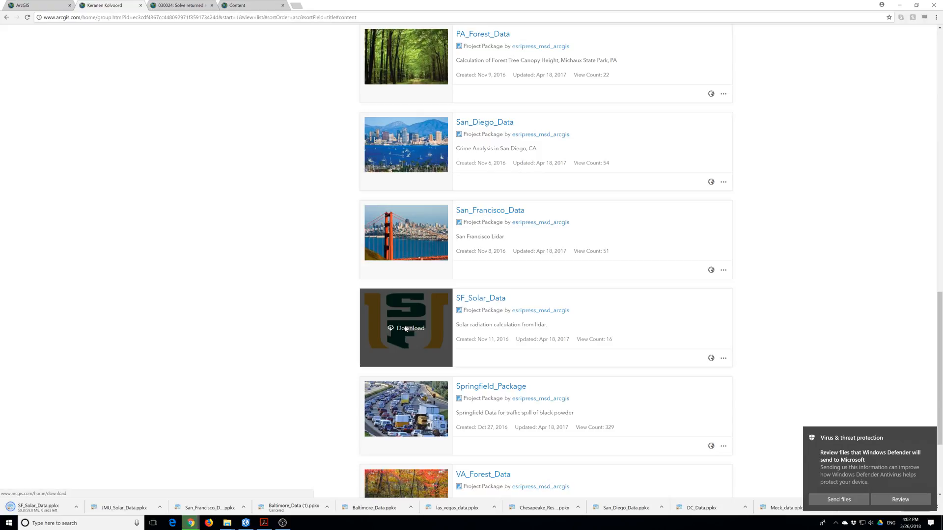
pyautogui.scroll(-3, 405, 328)
pyautogui.click(417, 356)
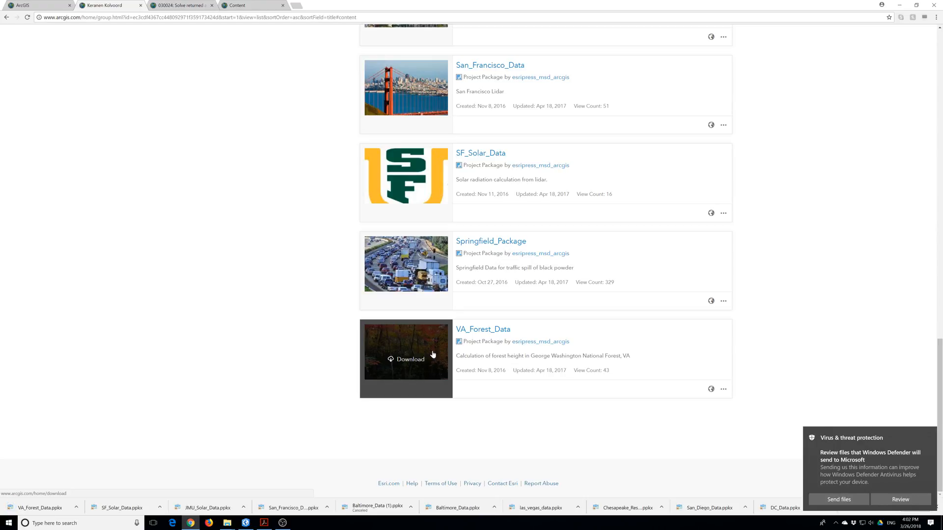
pyautogui.scroll(5, 433, 354)
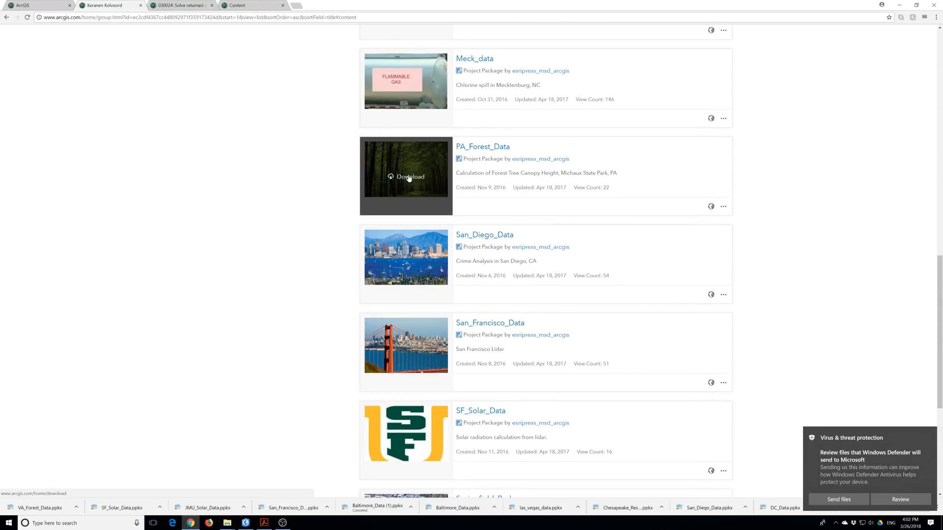
pyautogui.click(408, 178)
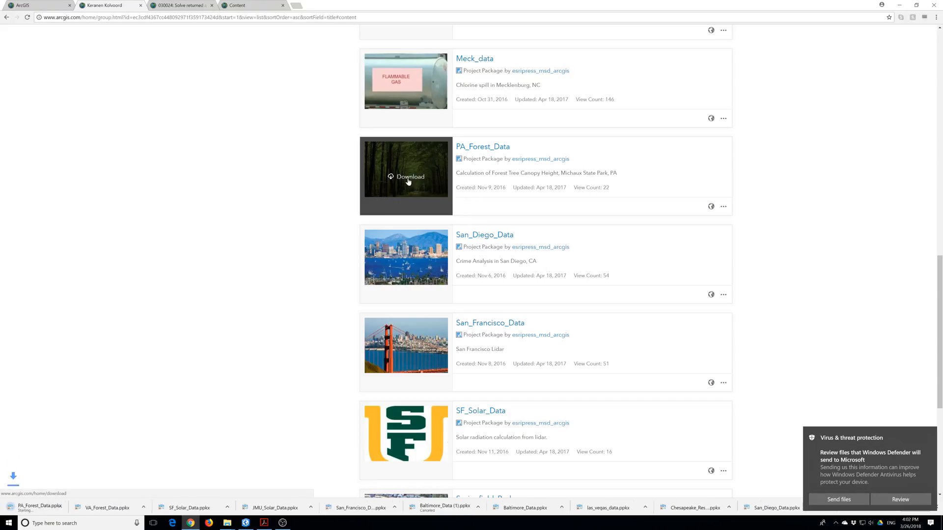
pyautogui.scroll(9, 303, 207)
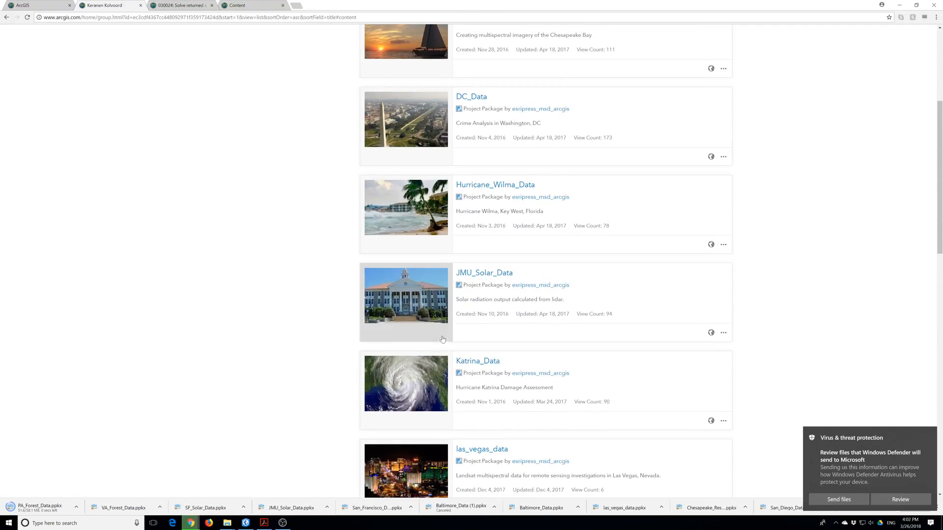
pyautogui.scroll(-15, 443, 318)
pyautogui.scroll(20, 443, 318)
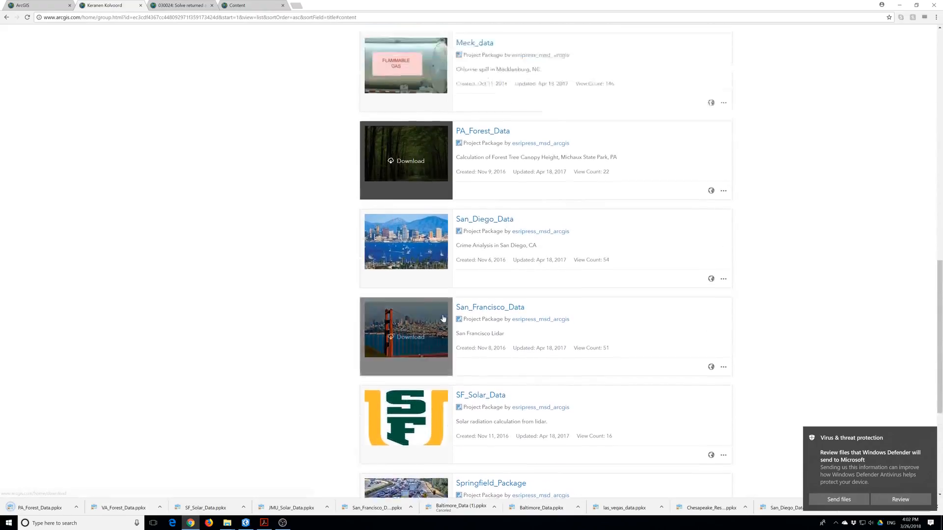
pyautogui.moveTo(417, 253)
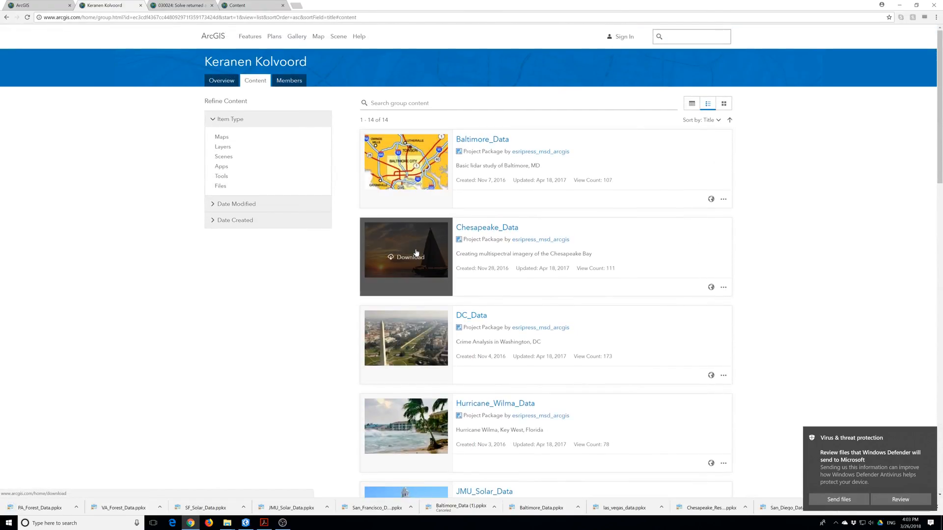
pyautogui.scroll(-2, 416, 253)
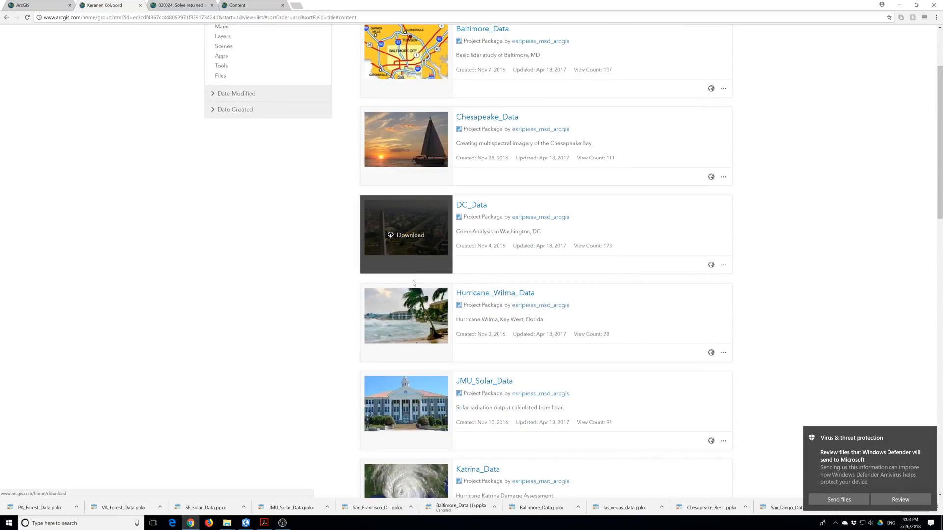
pyautogui.scroll(-3, 403, 400)
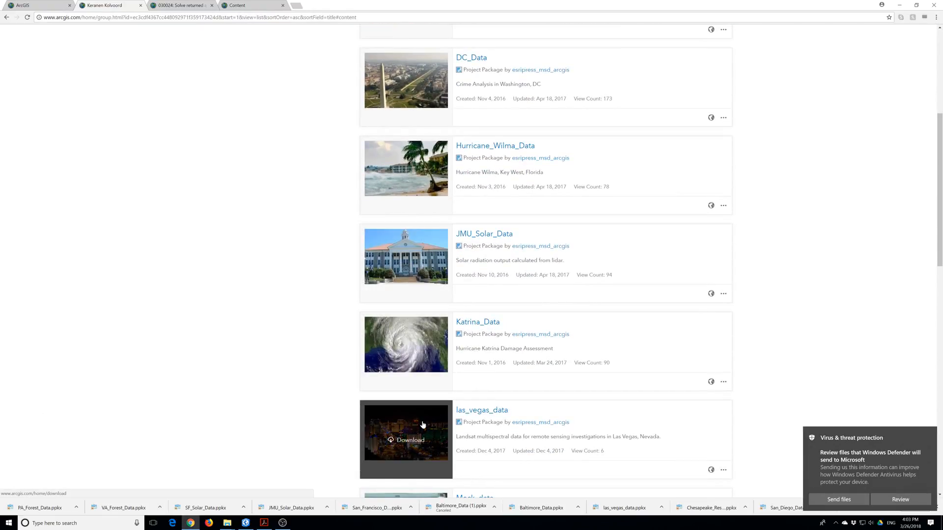
pyautogui.scroll(-3, 421, 426)
pyautogui.scroll(-4, 422, 424)
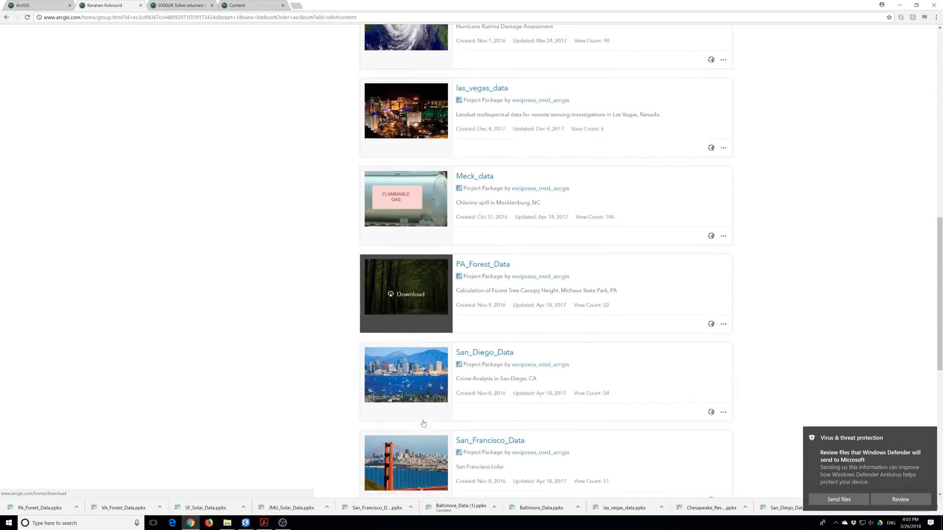
pyautogui.scroll(-1, 423, 434)
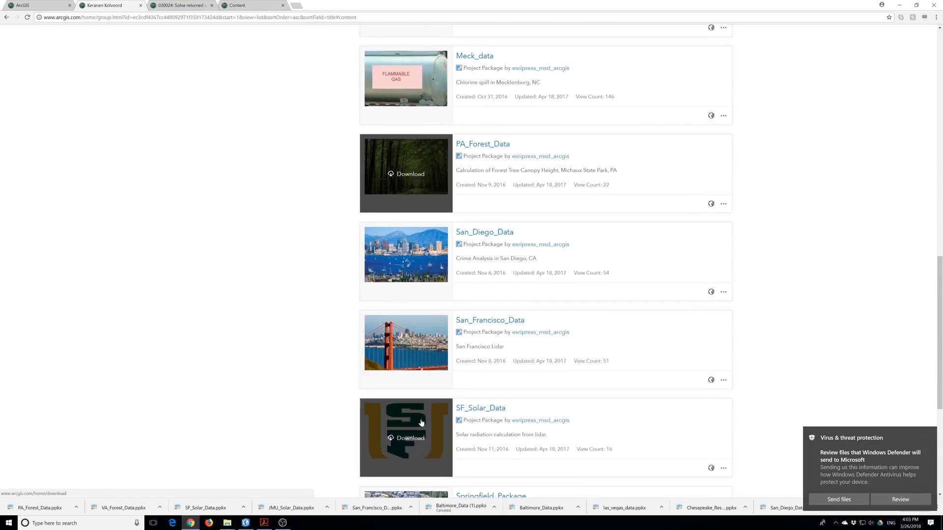
pyautogui.scroll(-4, 415, 417)
pyautogui.scroll(-2, 414, 416)
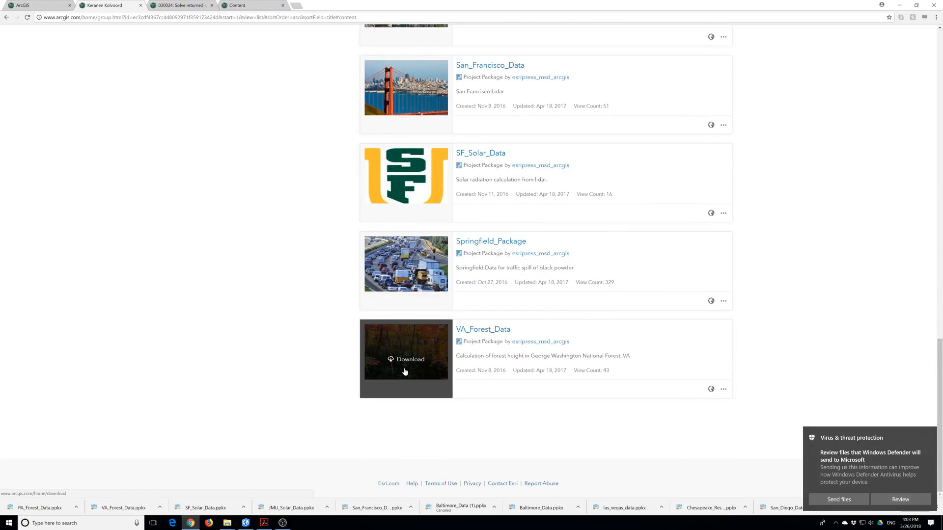
pyautogui.scroll(6, 398, 365)
pyautogui.scroll(2, 393, 361)
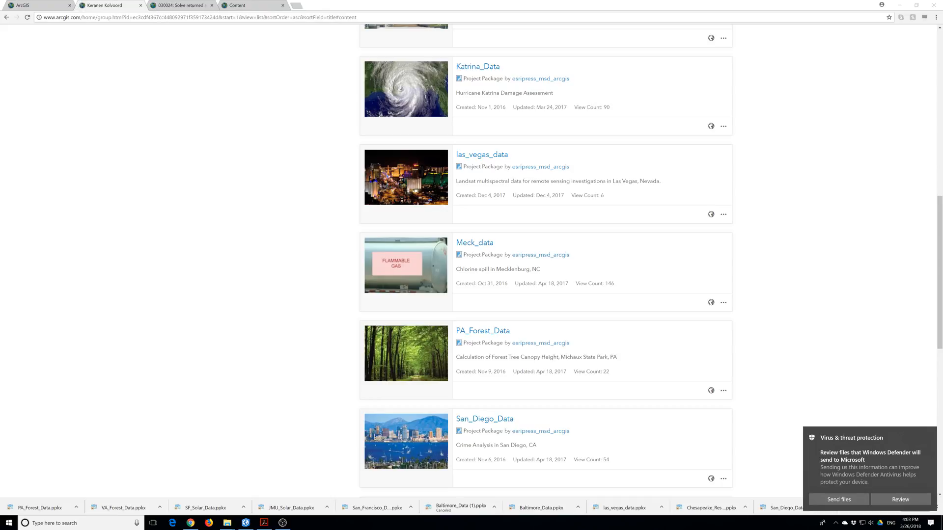
# Refresh My Content and open the SpringfieldHazardEvacuation Feature Layer (hosted) item page.
pyautogui.click(248, 7)
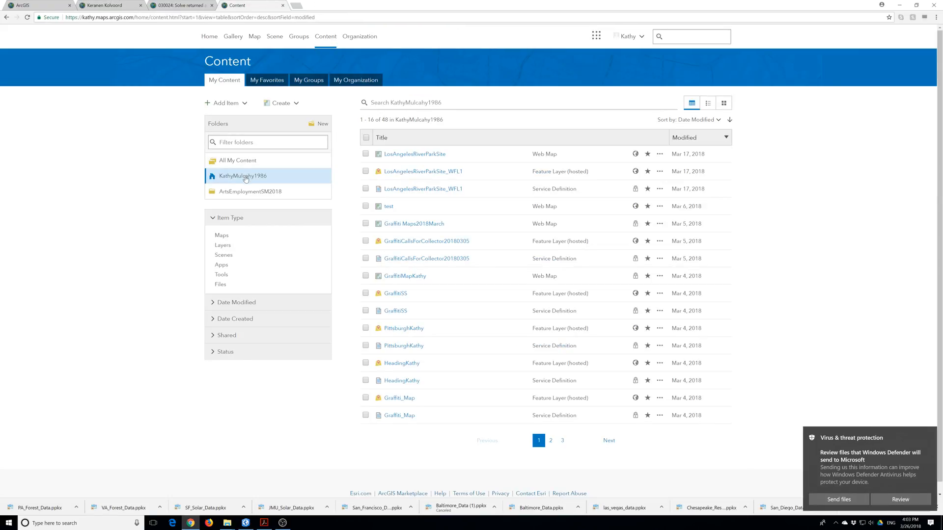
pyautogui.click(245, 523)
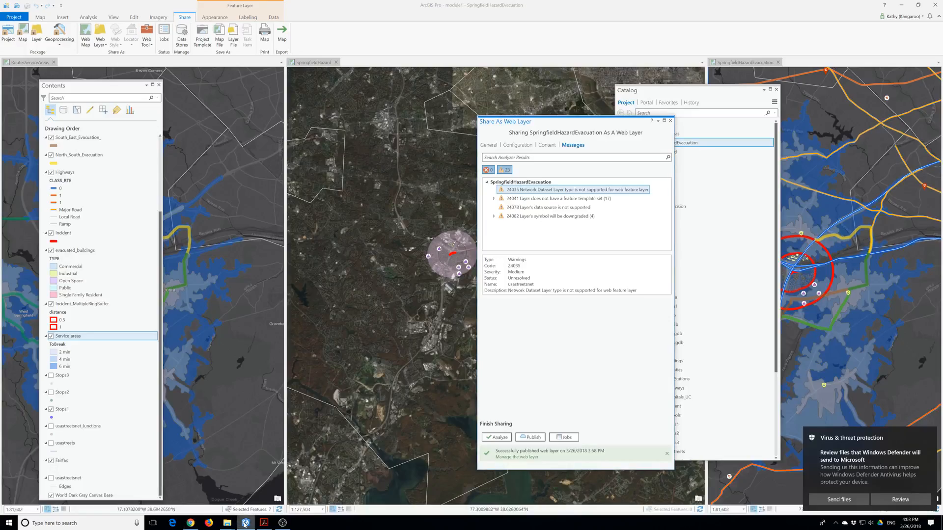
pyautogui.click(190, 523)
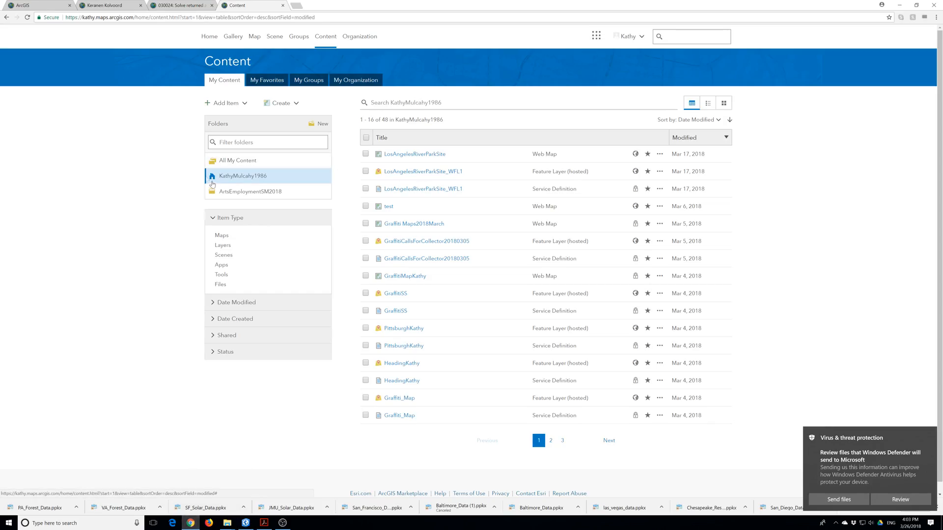
pyautogui.click(324, 44)
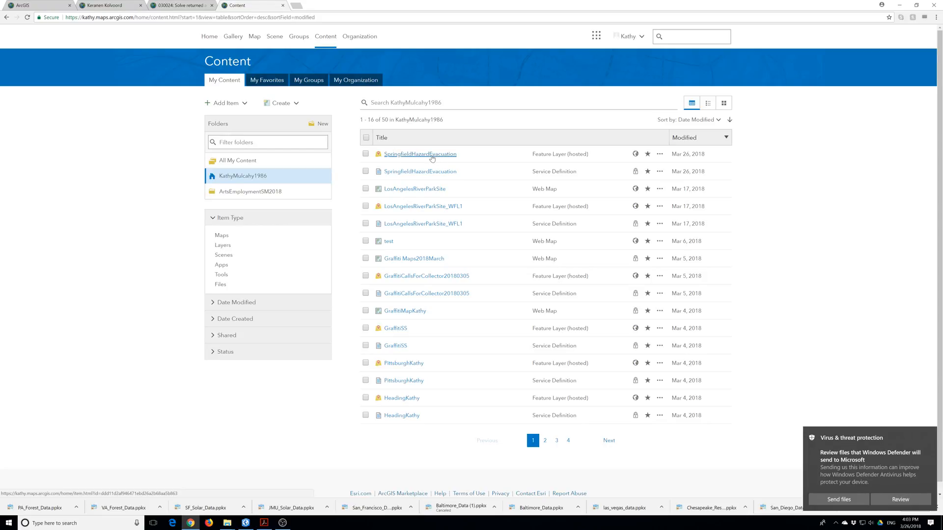
pyautogui.rightClick(432, 157)
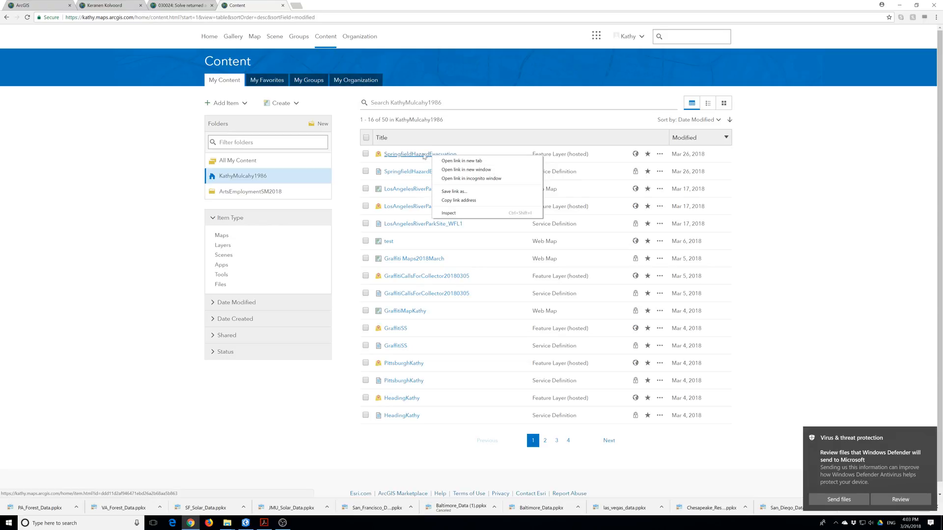
pyautogui.click(420, 155)
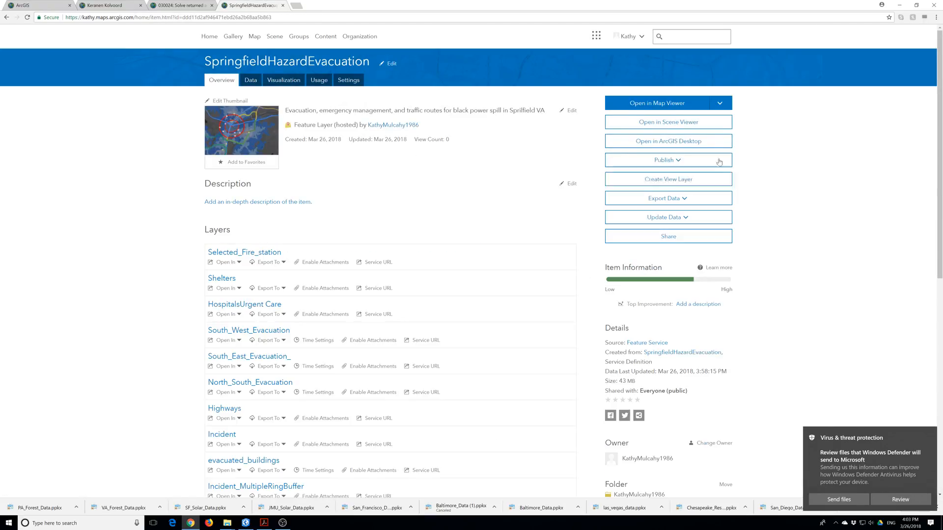
pyautogui.click(723, 106)
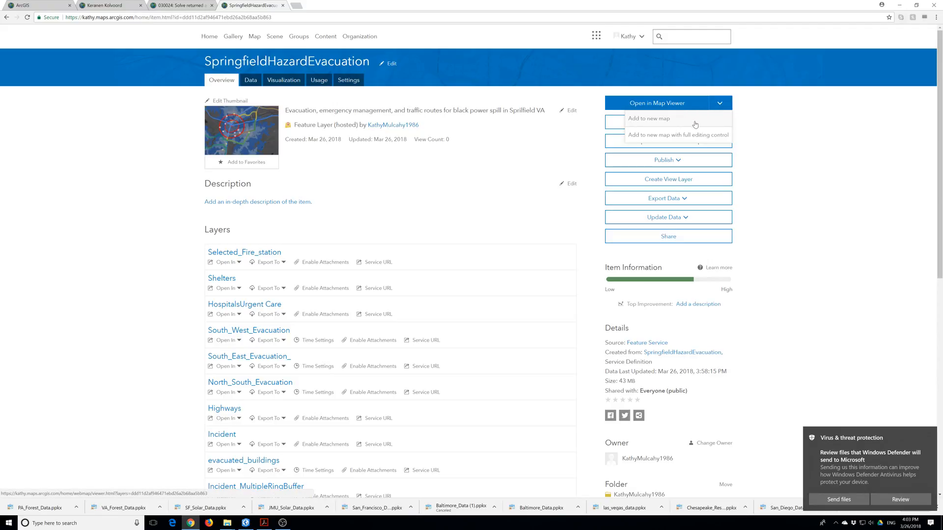
pyautogui.click(671, 120)
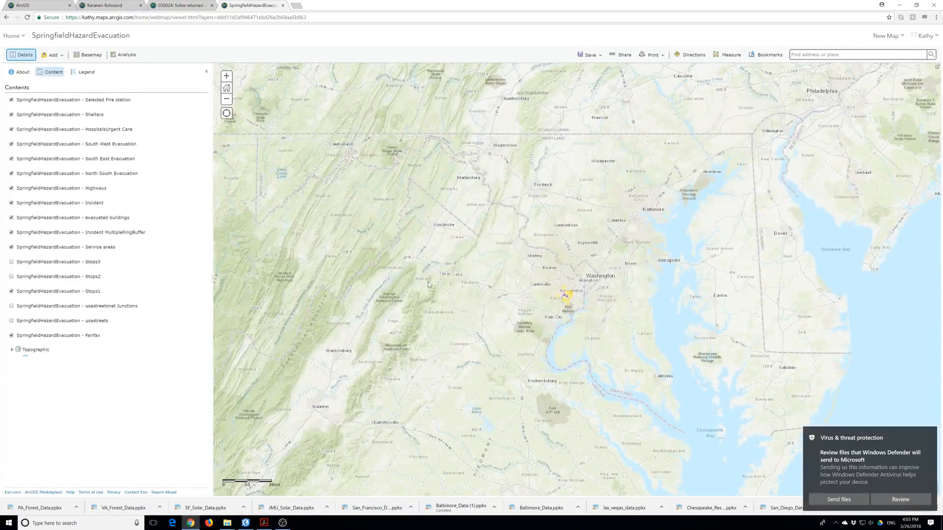
pyautogui.scroll(1, 558, 296)
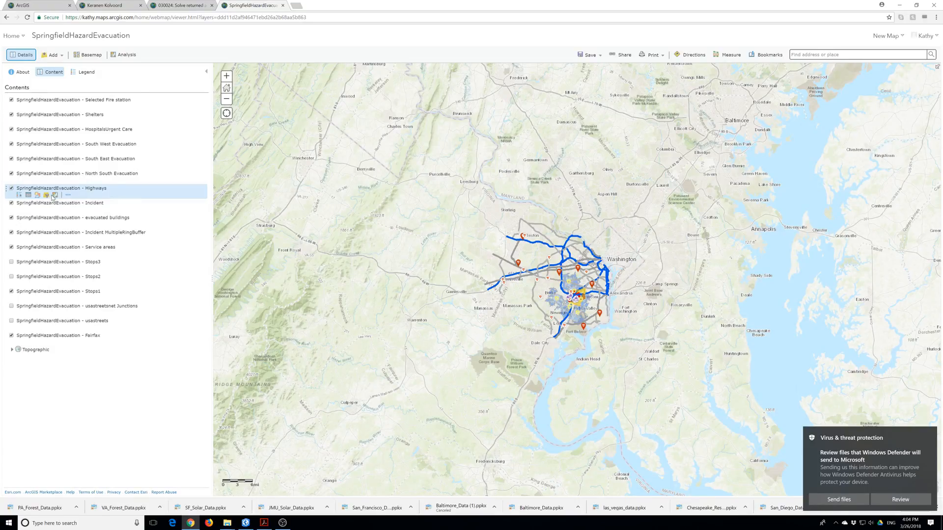
pyautogui.click(7, 17)
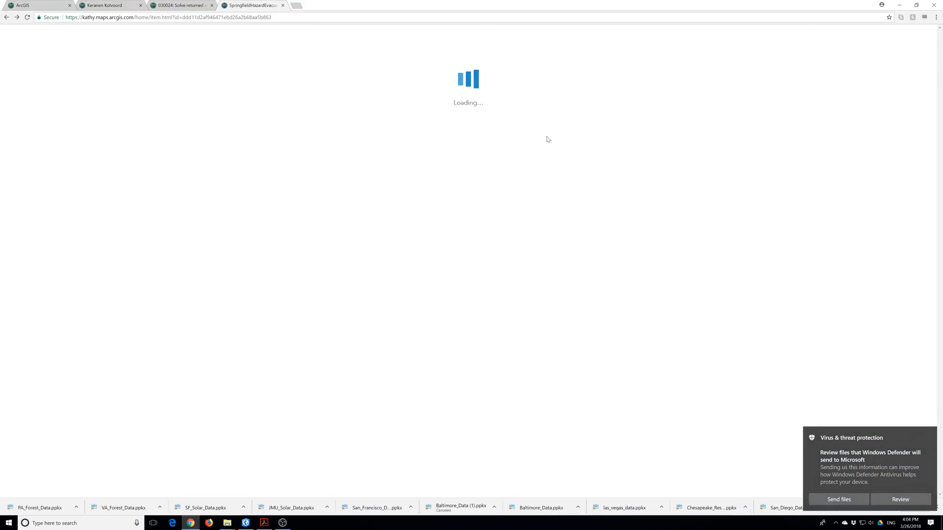
# Add SpringfieldHazardEvacuation to a new map with full editing control, toggling Service areas and zooming to the incident.
pyautogui.click(719, 105)
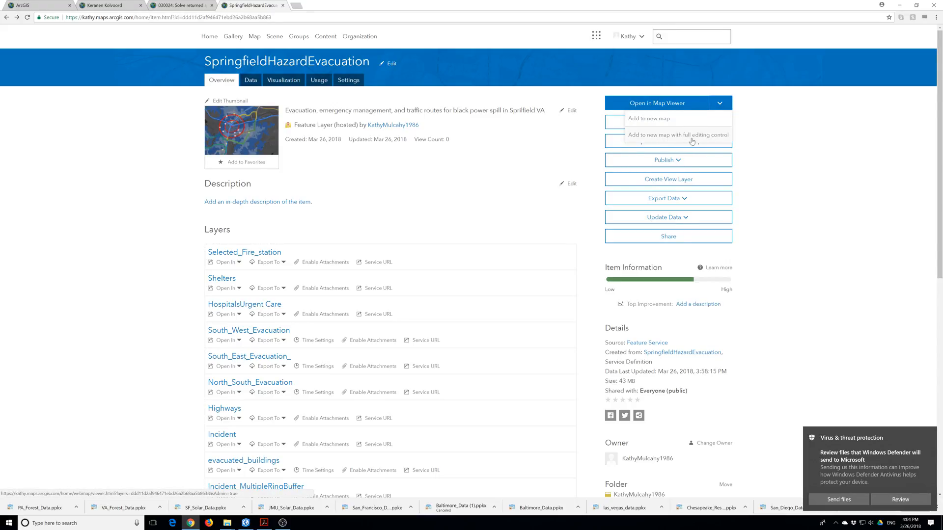
pyautogui.click(710, 140)
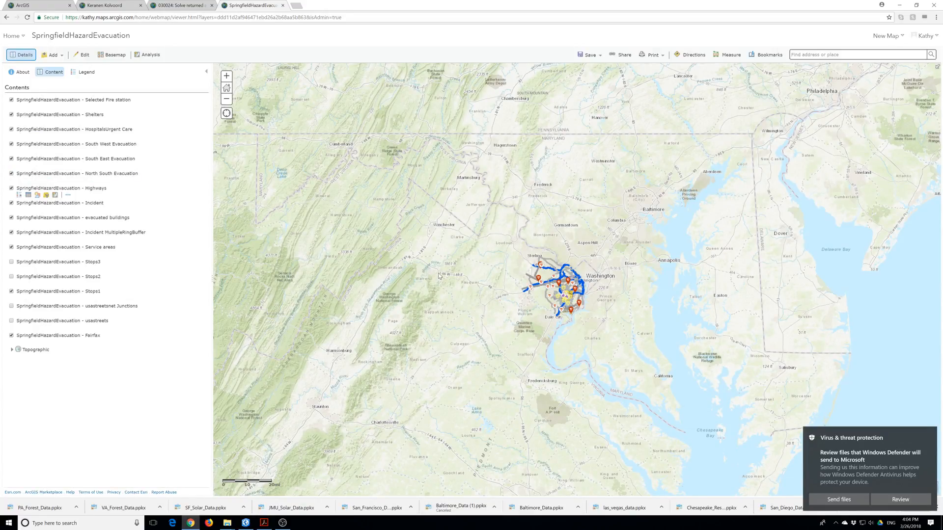
pyautogui.scroll(1, 598, 313)
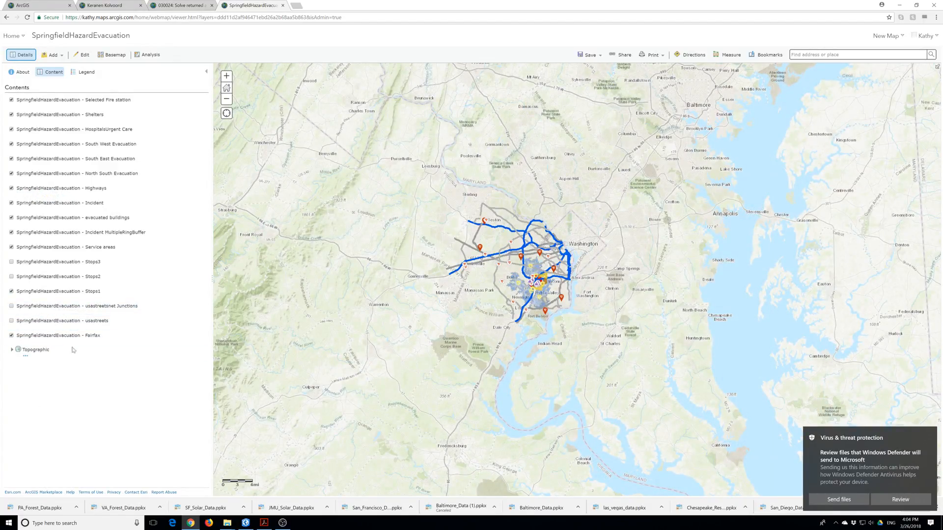
pyautogui.click(12, 248)
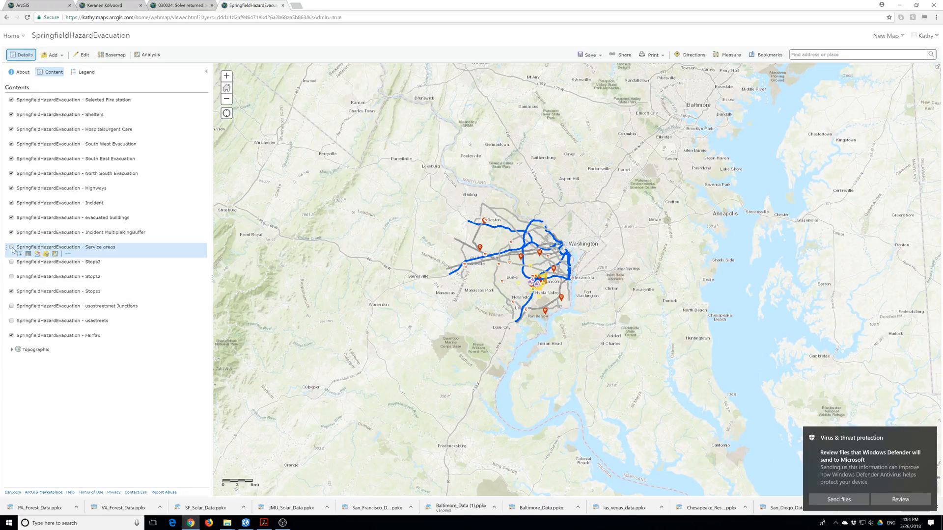
pyautogui.click(12, 247)
pyautogui.scroll(1, 537, 310)
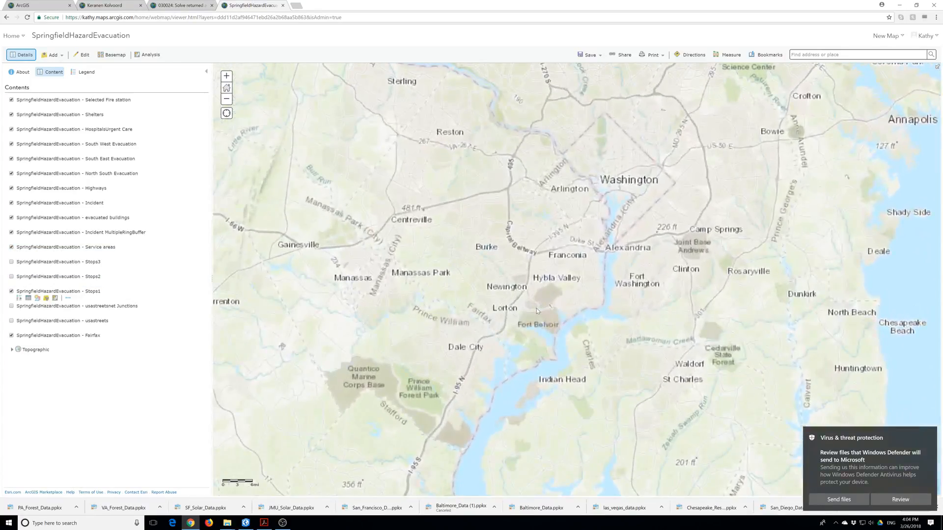
pyautogui.scroll(1, 536, 311)
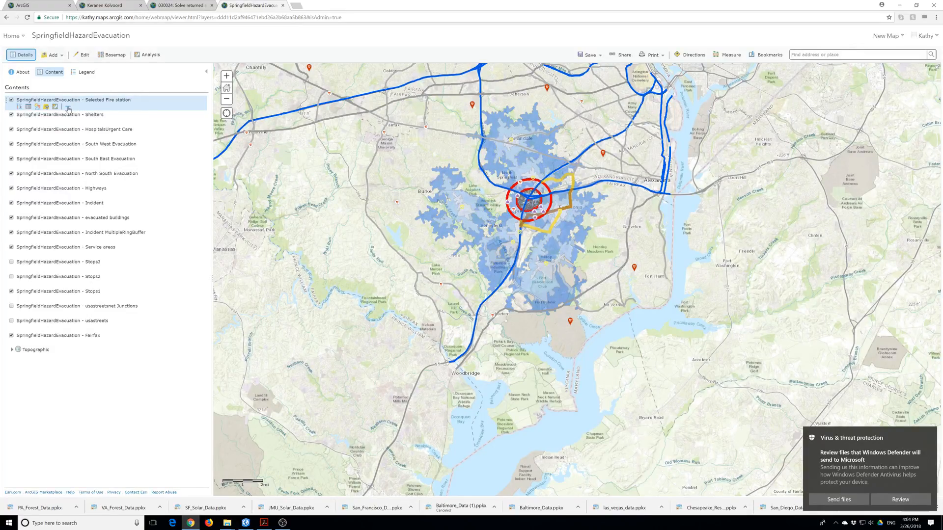
# Shorten the Selected Fire station layer's long name.
pyautogui.click(68, 107)
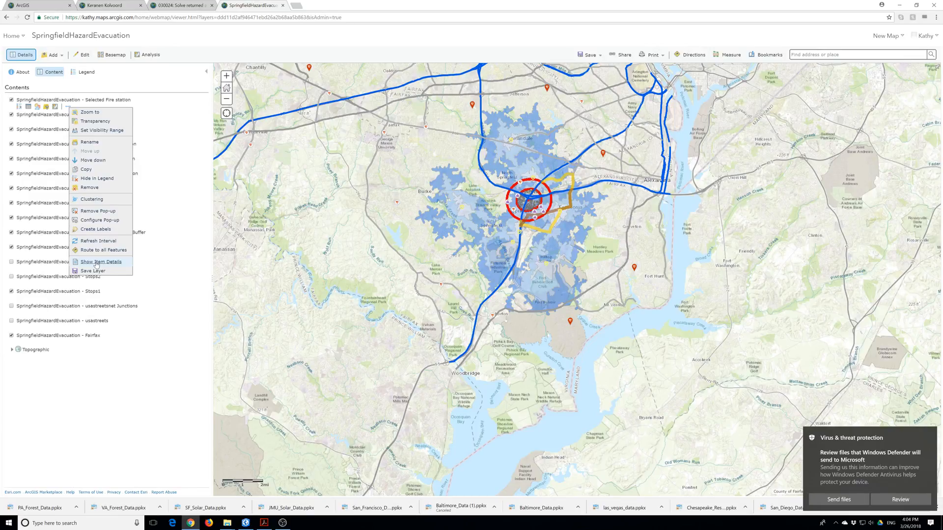
pyautogui.moveTo(100, 235)
pyautogui.click(95, 143)
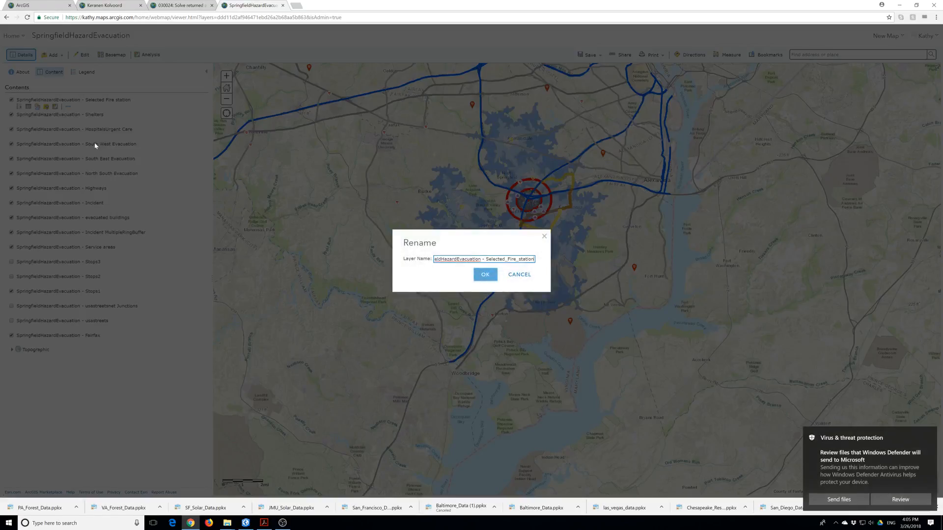
pyautogui.press('BackSpace')
pyautogui.press('BackSpace')
pyautogui.press('BackSpace')
pyautogui.press('BackSpace')
pyautogui.press('BackSpace')
pyautogui.press('BackSpace')
pyautogui.press('BackSpace')
pyautogui.press('BackSpace')
pyautogui.press('BackSpace')
pyautogui.press('BackSpace')
pyautogui.press('BackSpace')
pyautogui.press('BackSpace')
pyautogui.press('BackSpace')
pyautogui.press('BackSpace')
pyautogui.press('BackSpace')
pyautogui.press('BackSpace')
pyautogui.press('BackSpace')
pyautogui.press('BackSpace')
pyautogui.press('BackSpace')
pyautogui.press('BackSpace')
pyautogui.press('BackSpace')
pyautogui.press('BackSpace')
pyautogui.press('BackSpace')
pyautogui.press('BackSpace')
pyautogui.press('BackSpace')
pyautogui.press('BackSpace')
pyautogui.press('BackSpace')
pyautogui.press('BackSpace')
pyautogui.press('BackSpace')
pyautogui.press('BackSpace')
pyautogui.click(466, 266)
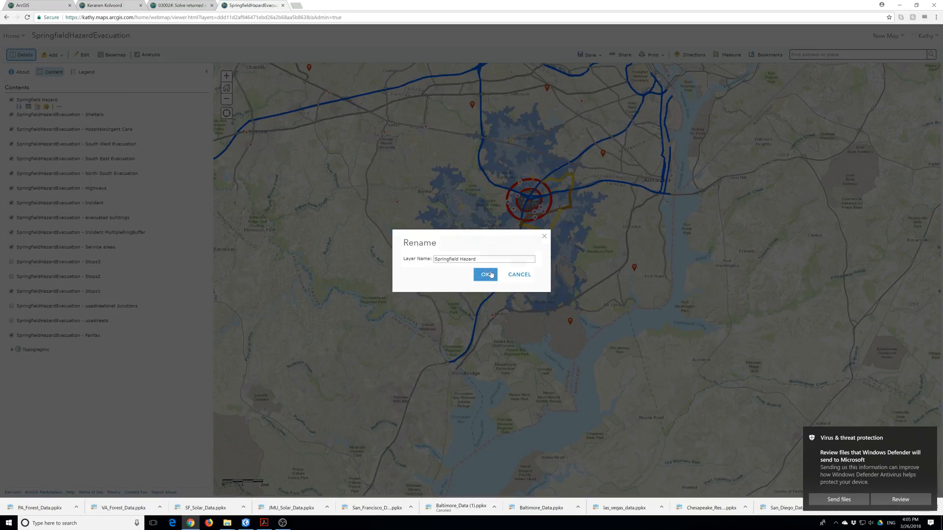
pyautogui.click(485, 275)
# Remove the SpringfieldHazardEvacuation prefix from the HospitalsUrgent Care layer name.
pyautogui.click(110, 130)
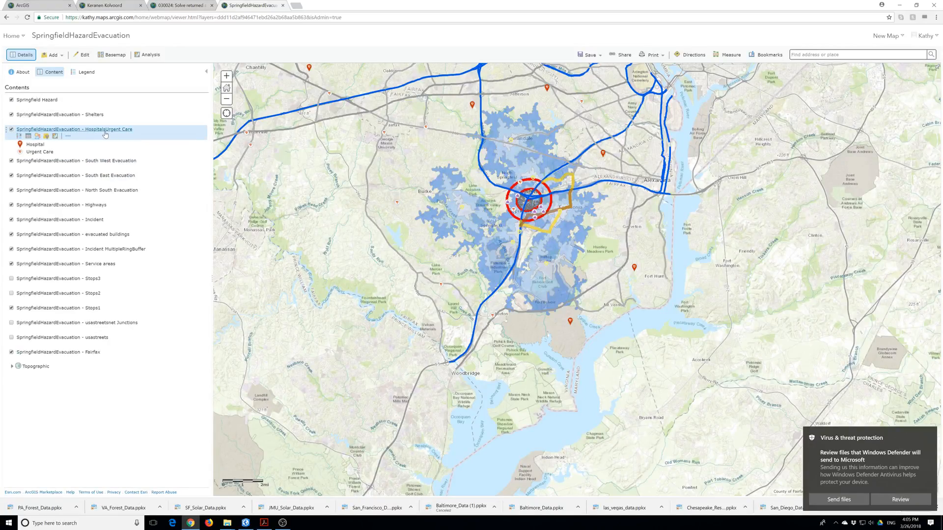
pyautogui.rightClick(100, 131)
pyautogui.press('Escape')
pyautogui.click(68, 136)
pyautogui.click(89, 172)
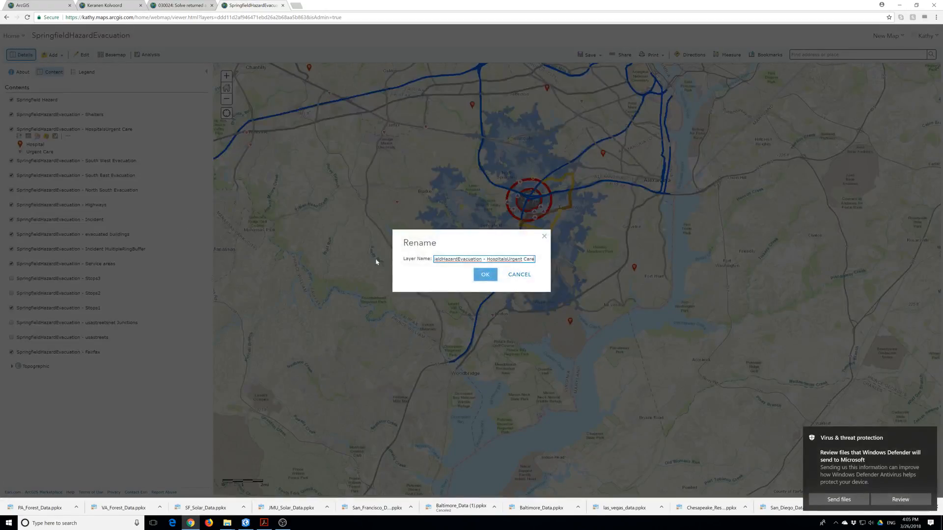
pyautogui.moveTo(487, 259); pyautogui.dragTo(409, 259)
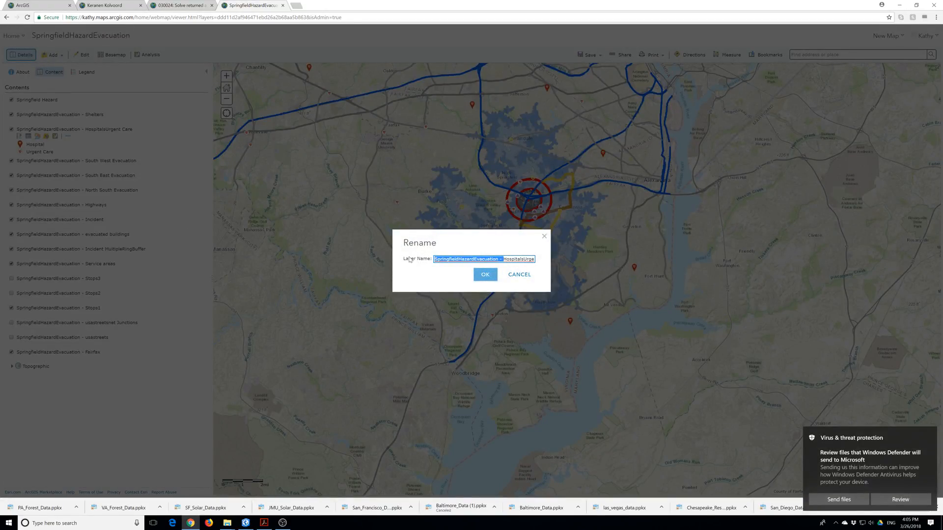
pyautogui.press('BackSpace')
pyautogui.click(485, 275)
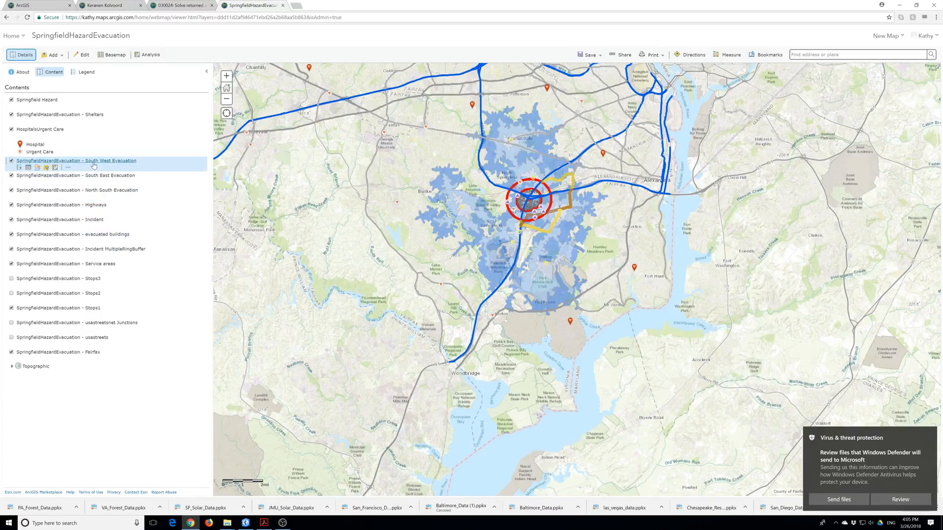
# Strip the prefix from the South West, South East and North South Evacuation layer names.
pyautogui.click(67, 167)
pyautogui.click(90, 203)
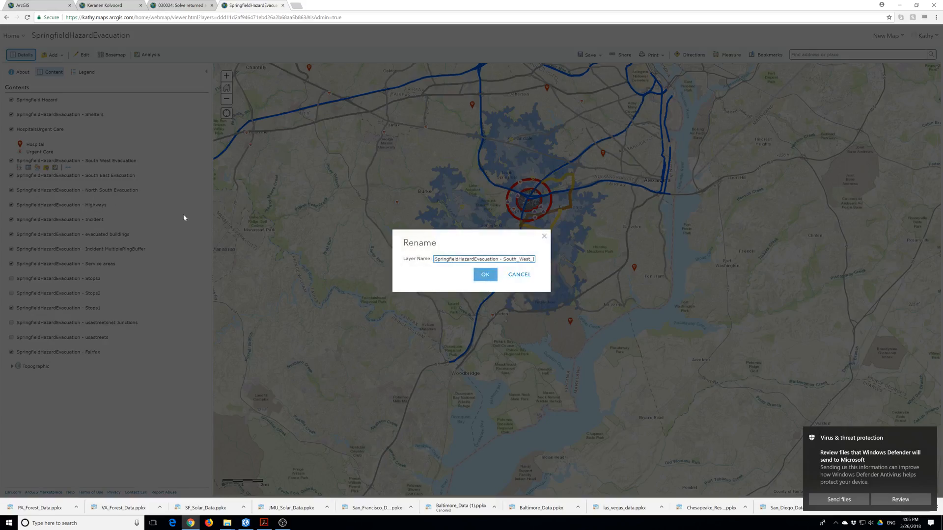
pyautogui.moveTo(503, 259); pyautogui.dragTo(418, 262)
pyautogui.press('BackSpace')
pyautogui.click(487, 277)
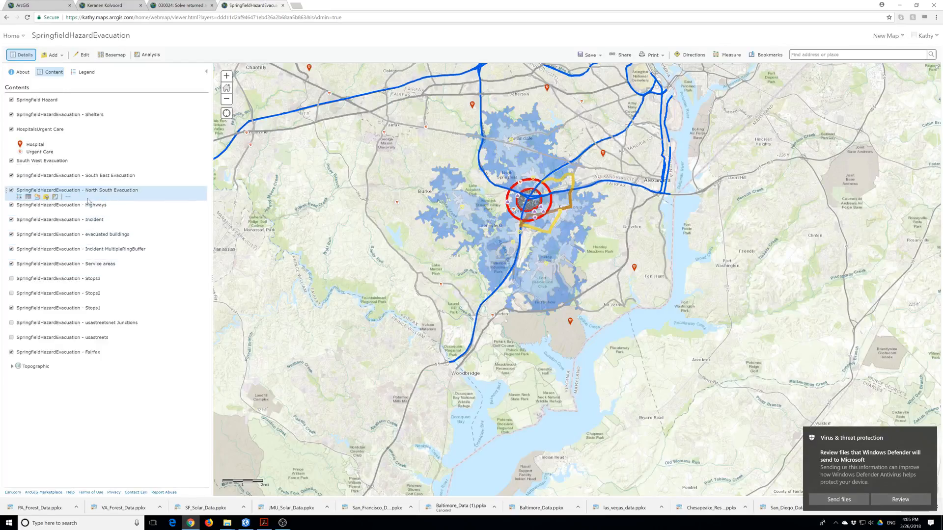
pyautogui.click(69, 182)
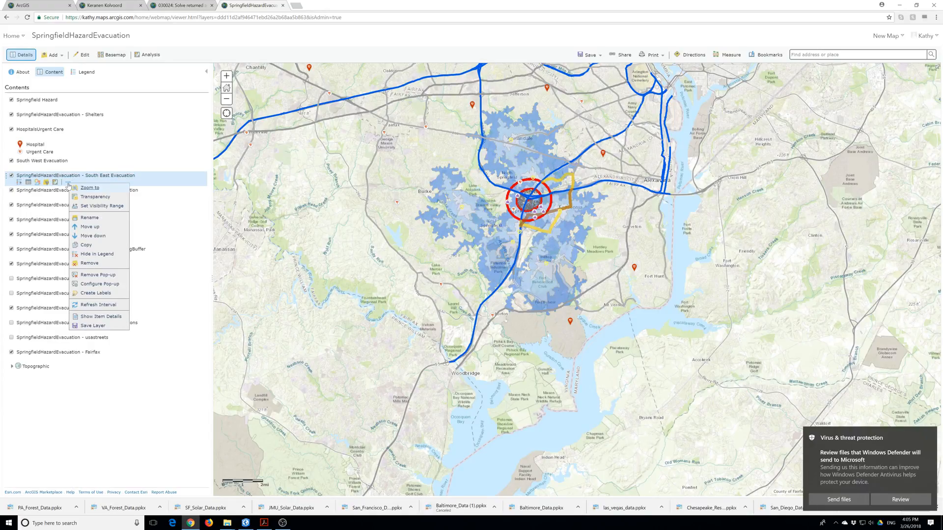
pyautogui.click(90, 219)
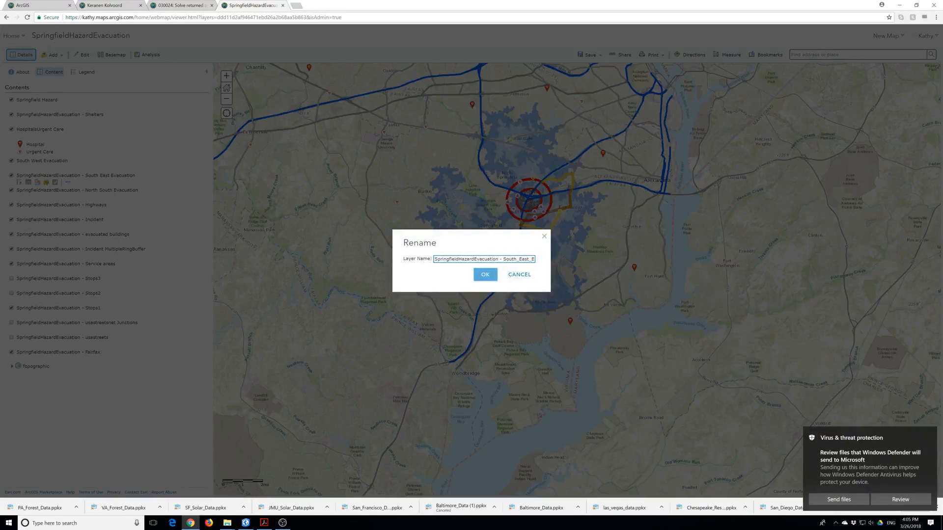
pyautogui.moveTo(502, 260); pyautogui.dragTo(432, 261)
pyautogui.press('BackSpace')
pyautogui.click(485, 275)
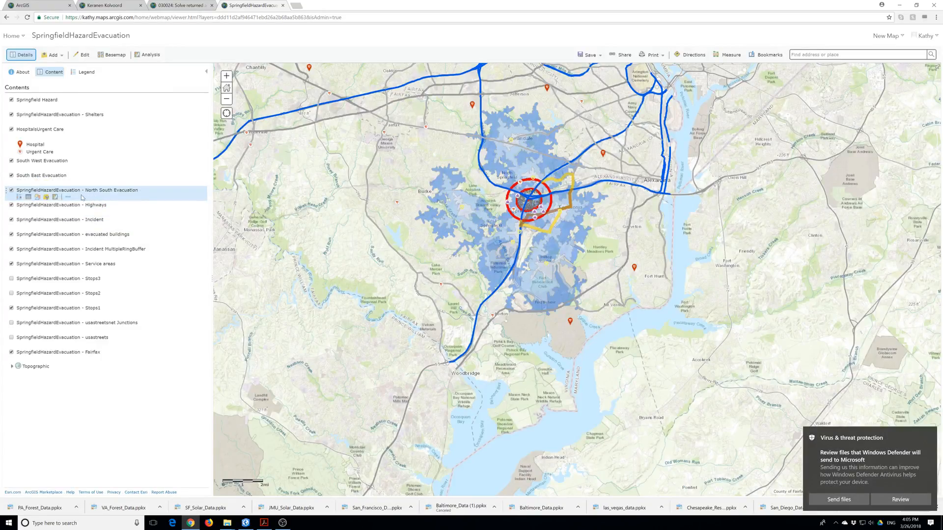
pyautogui.click(68, 198)
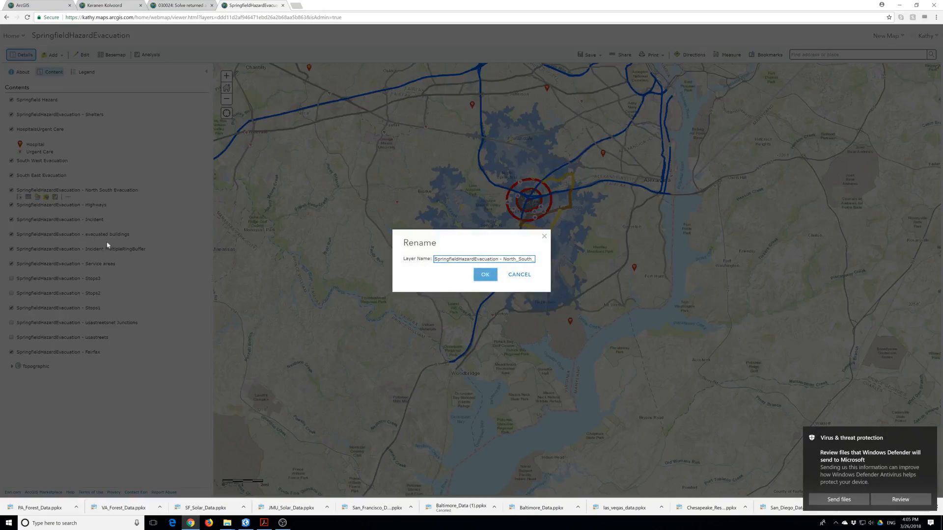
pyautogui.click(89, 237)
pyautogui.moveTo(502, 259); pyautogui.dragTo(400, 261)
pyautogui.press('BackSpace')
pyautogui.click(485, 275)
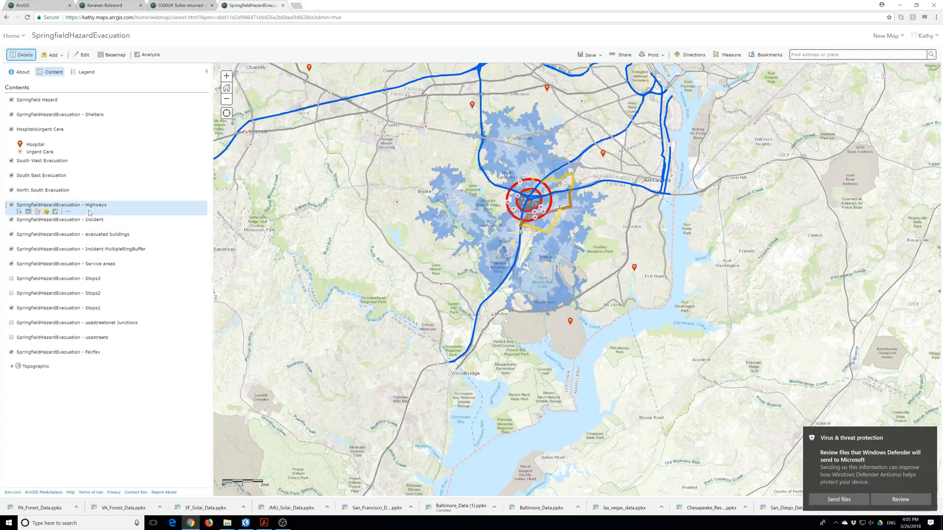
# Rename the Highways and Incident layers without the SpringfieldHazardEvacuation prefix.
pyautogui.click(70, 214)
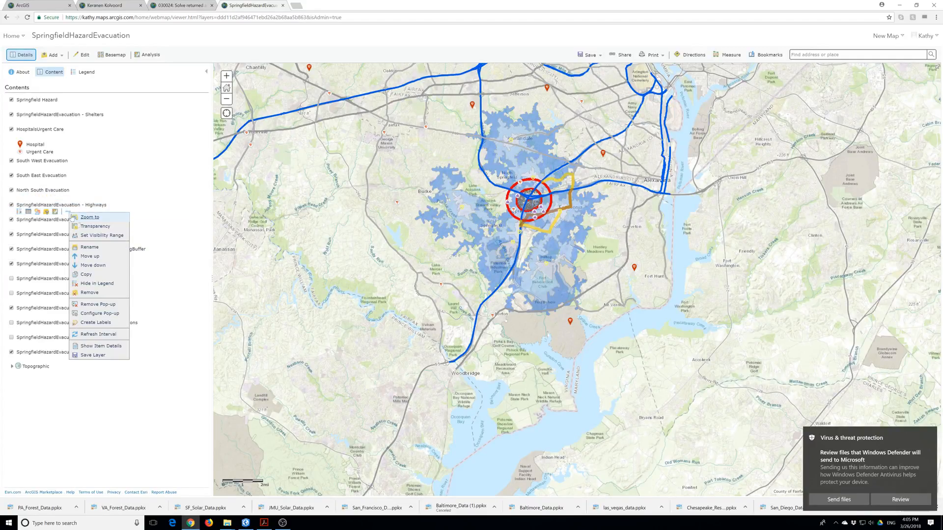
pyautogui.click(89, 249)
pyautogui.moveTo(501, 259); pyautogui.dragTo(400, 261)
pyautogui.press('BackSpace')
pyautogui.click(485, 275)
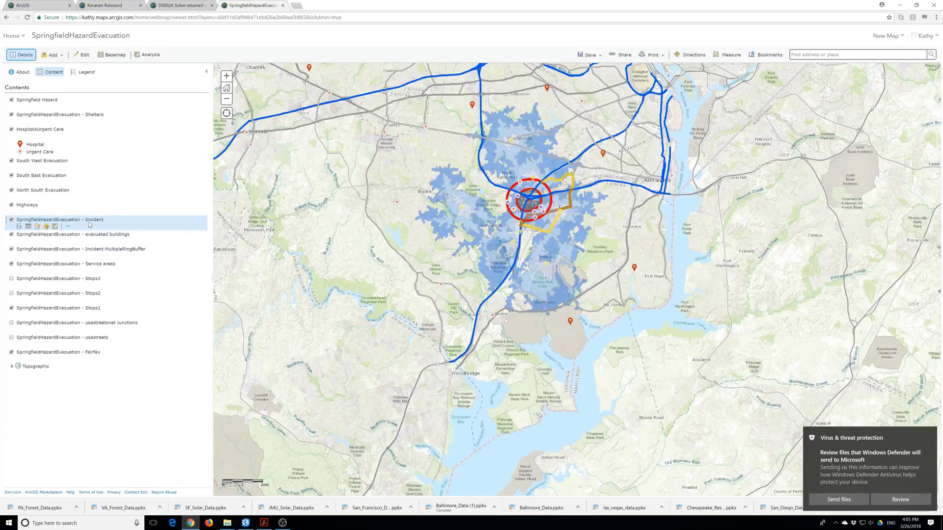
pyautogui.click(71, 227)
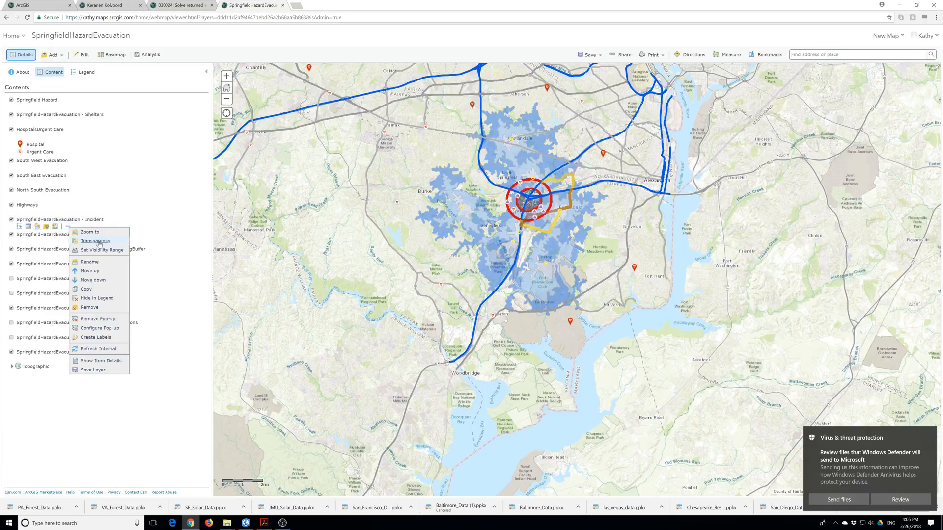
pyautogui.click(95, 265)
pyautogui.moveTo(503, 259); pyautogui.dragTo(435, 260)
pyautogui.press('BackSpace')
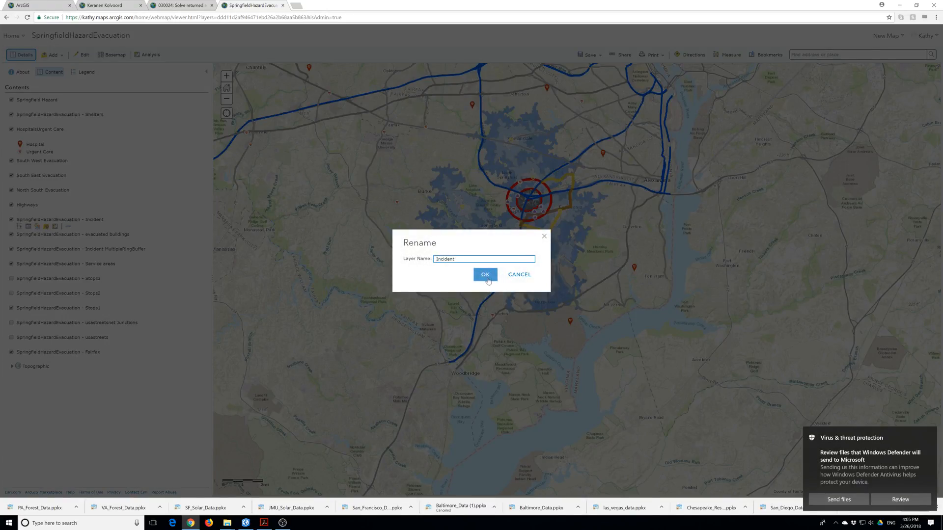
pyautogui.click(485, 275)
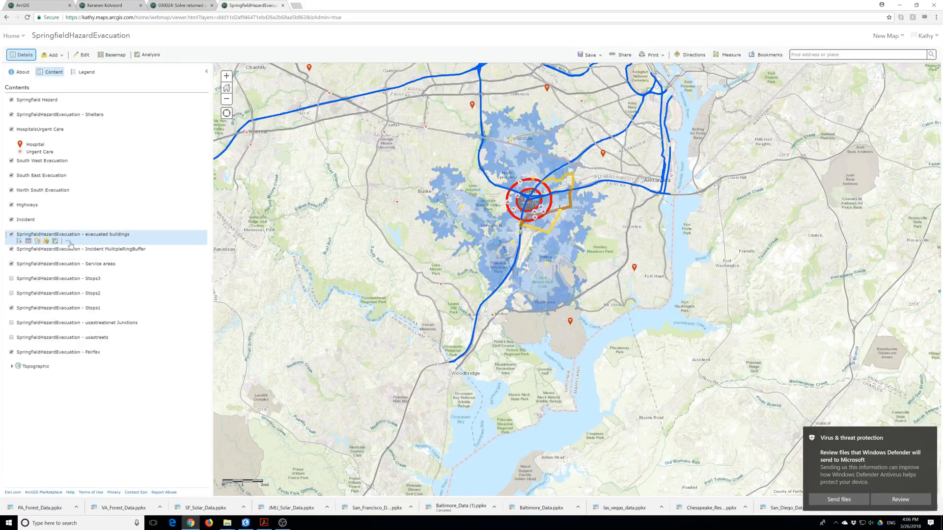
# Rename two layers to 'evacuated buildings' and 'Service areas'.
pyautogui.click(69, 242)
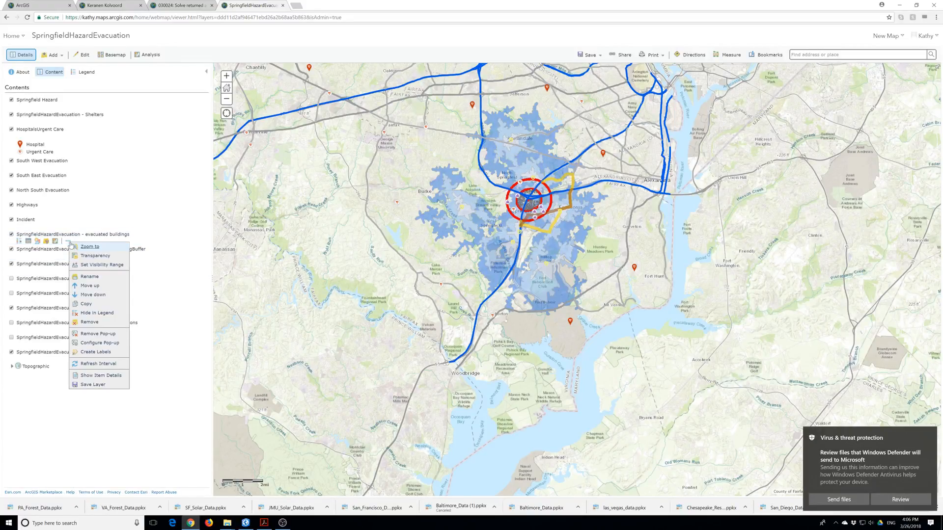
pyautogui.click(90, 277)
pyautogui.moveTo(533, 259); pyautogui.dragTo(420, 264)
pyautogui.write('evacuated buildings')
pyautogui.click(481, 276)
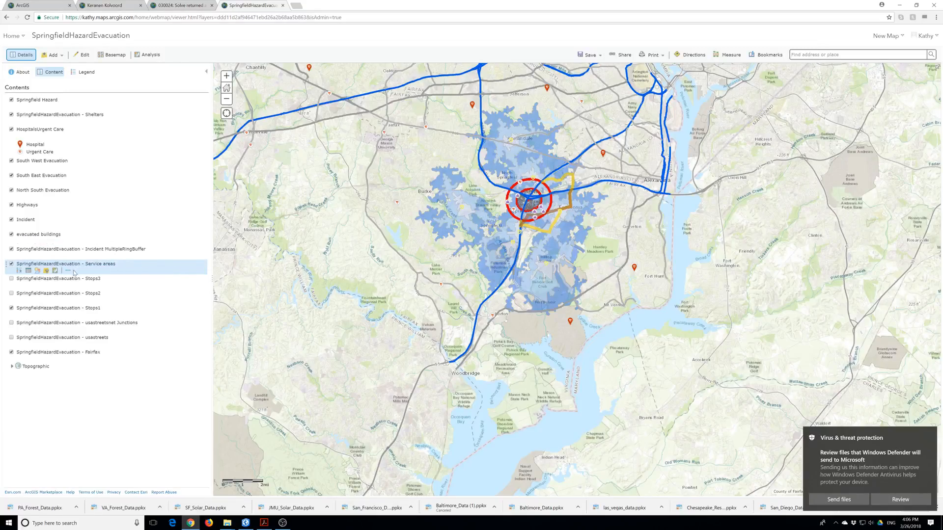
pyautogui.click(67, 271)
pyautogui.click(87, 306)
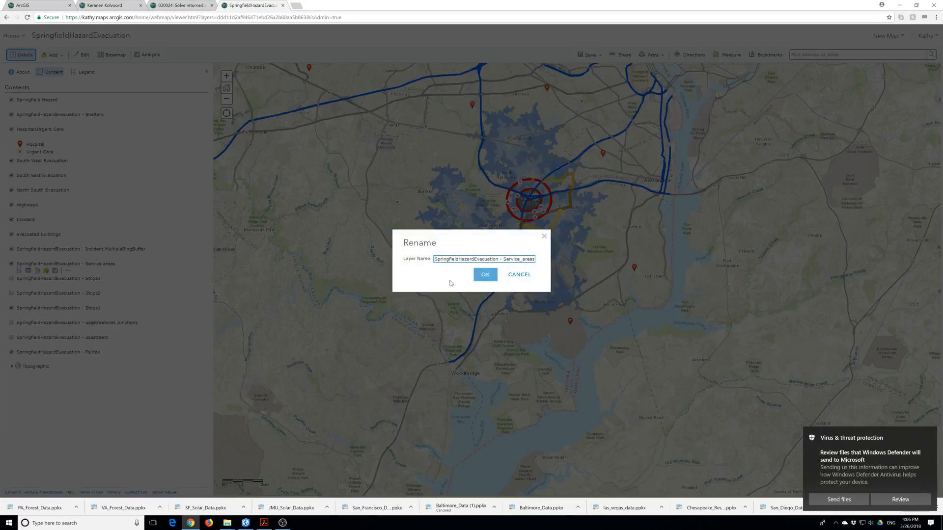
pyautogui.doubleClick(498, 259)
pyautogui.press('BackSpace')
pyautogui.press('Delete')
pyautogui.press('Delete')
pyautogui.click(485, 274)
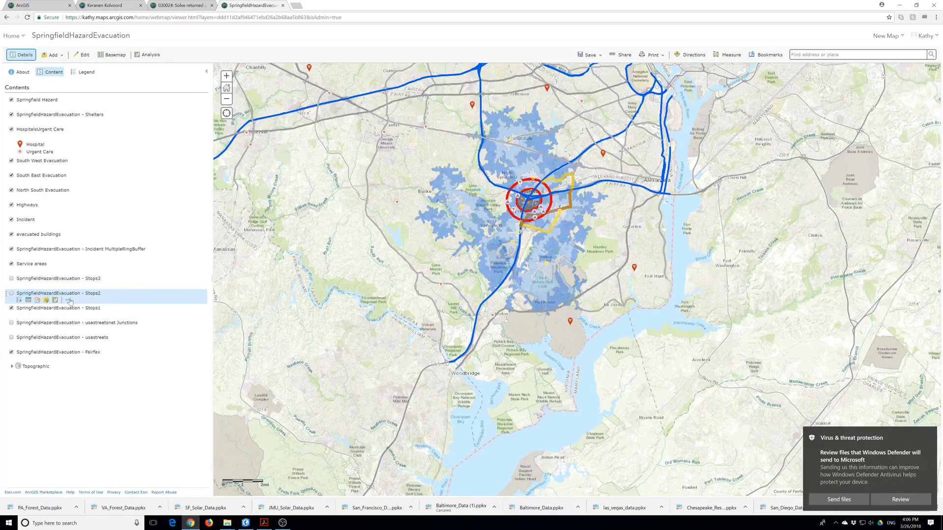
# Rename the stops layers to 'Stops3' and 'Stops2' and switch both on.
pyautogui.click(68, 285)
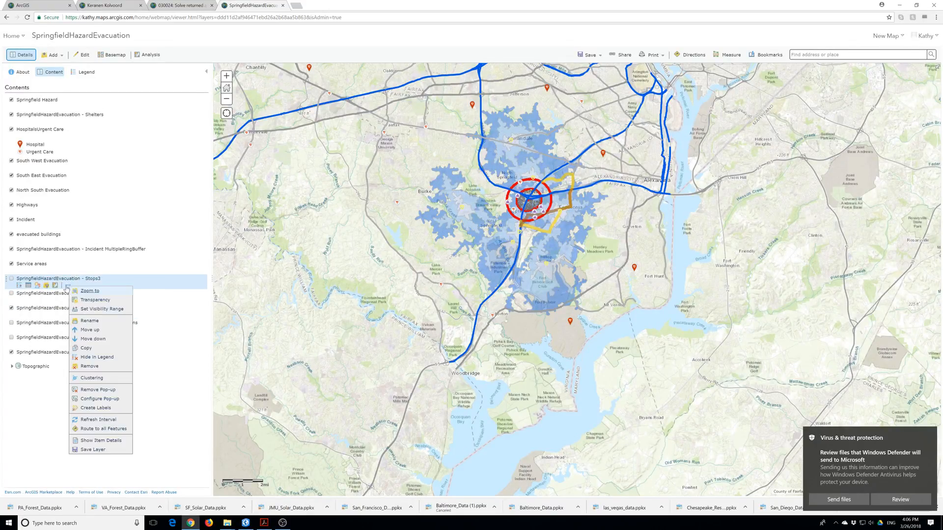
pyautogui.click(88, 322)
pyautogui.hotkey('ctrl', 'a')
pyautogui.write('Stops3')
pyautogui.click(485, 274)
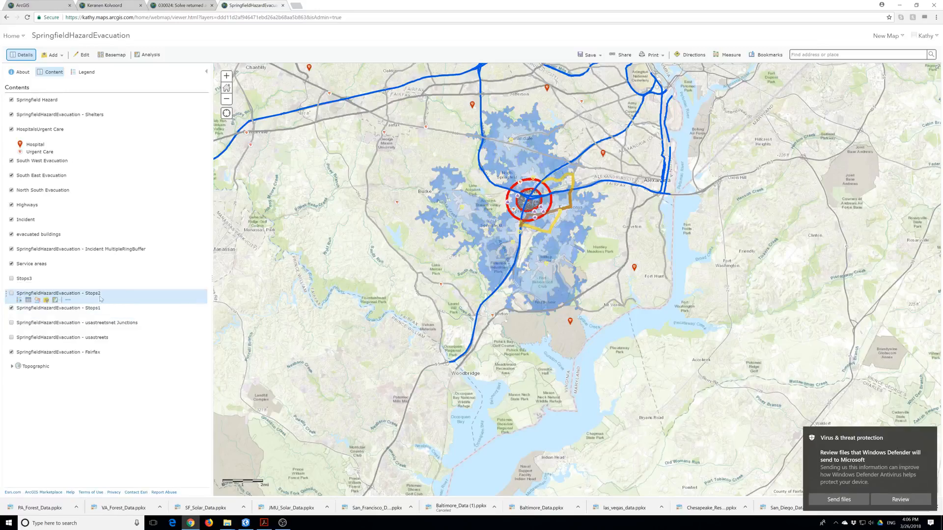
pyautogui.click(68, 300)
pyautogui.click(99, 340)
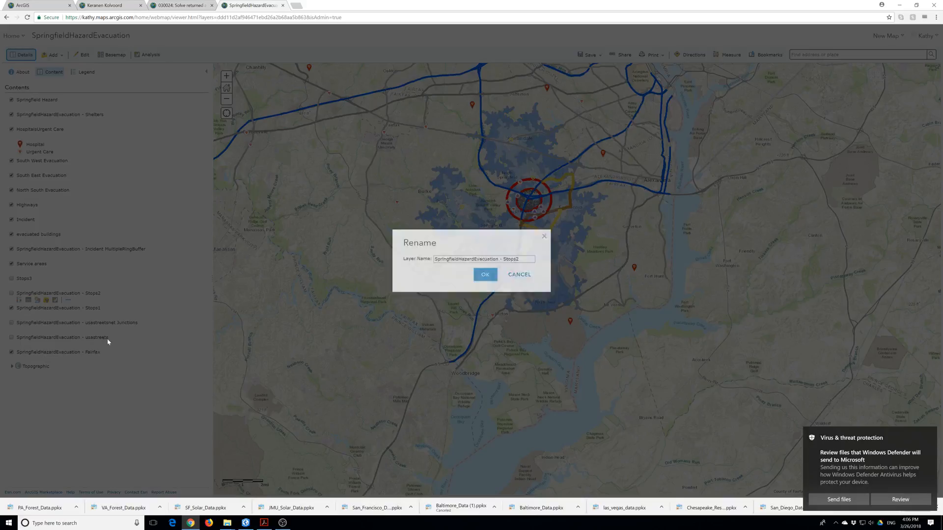
pyautogui.click(504, 258)
pyautogui.hotkey('ctrl', 'a')
pyautogui.write('Stops2')
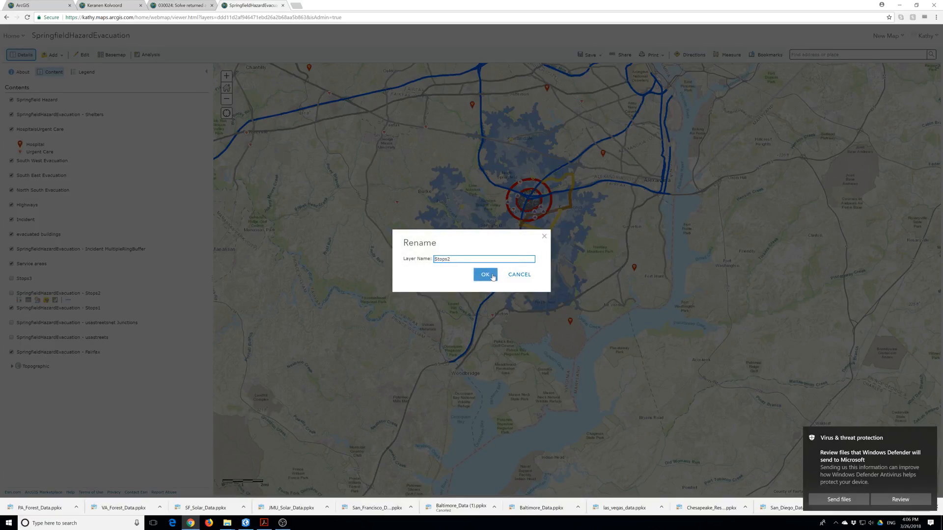
pyautogui.click(491, 276)
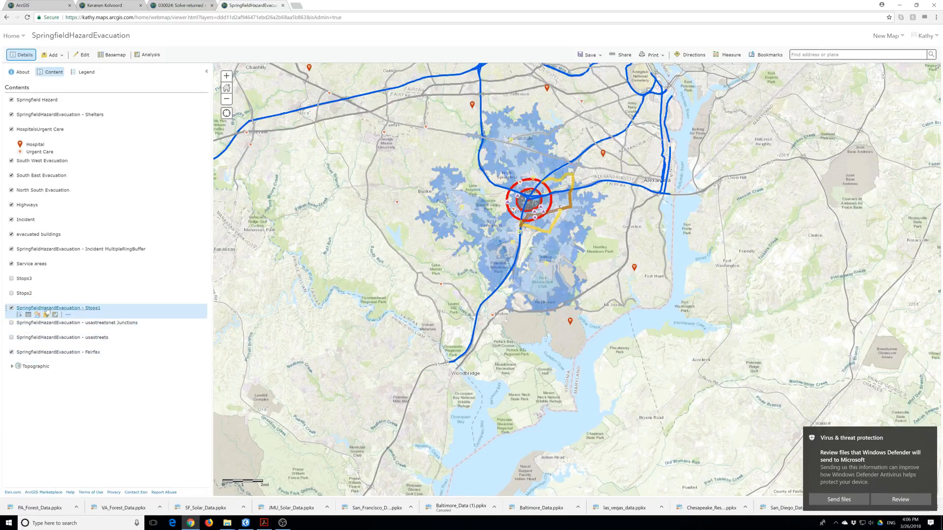
pyautogui.click(12, 279)
pyautogui.click(11, 293)
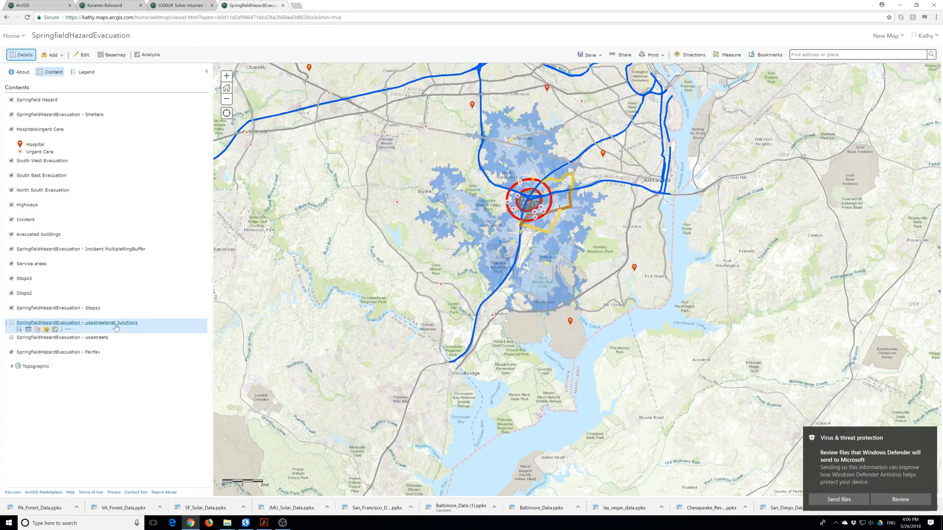
# Shorten the junctions layer name to 'usastreetsnet Junctions'.
pyautogui.click(68, 330)
pyautogui.click(92, 197)
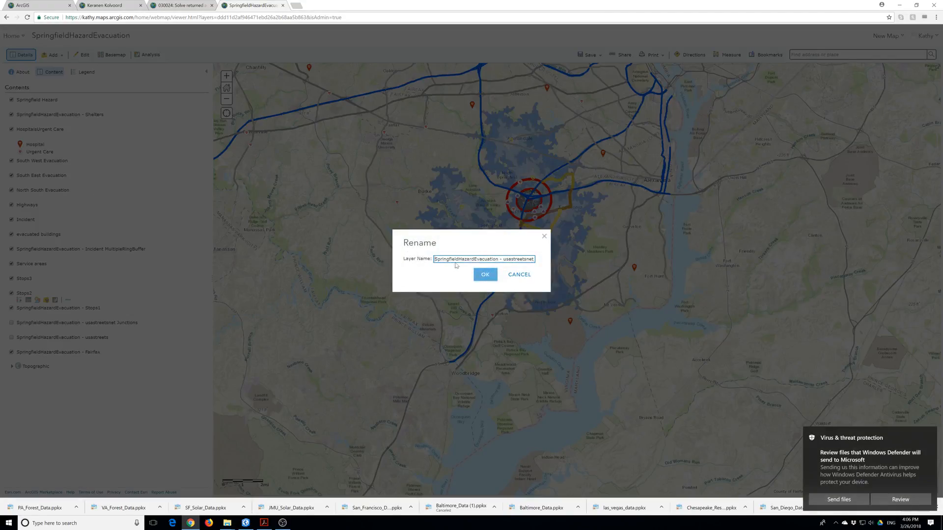
pyautogui.tripleClick(499, 259)
pyautogui.moveTo(500, 259); pyautogui.dragTo(435, 259)
pyautogui.press('BackSpace')
pyautogui.click(485, 274)
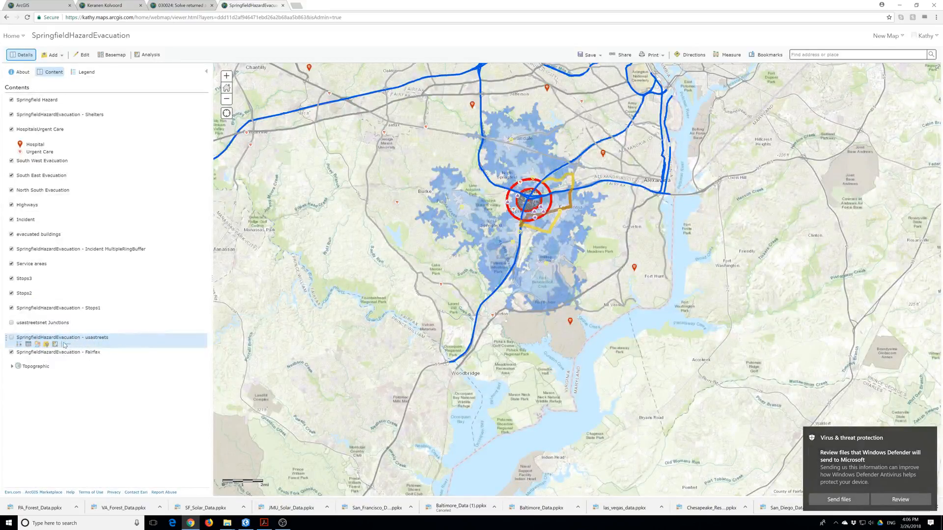
# Rename the remaining layers to 'usastreets' and 'Fairfax'.
pyautogui.click(64, 344)
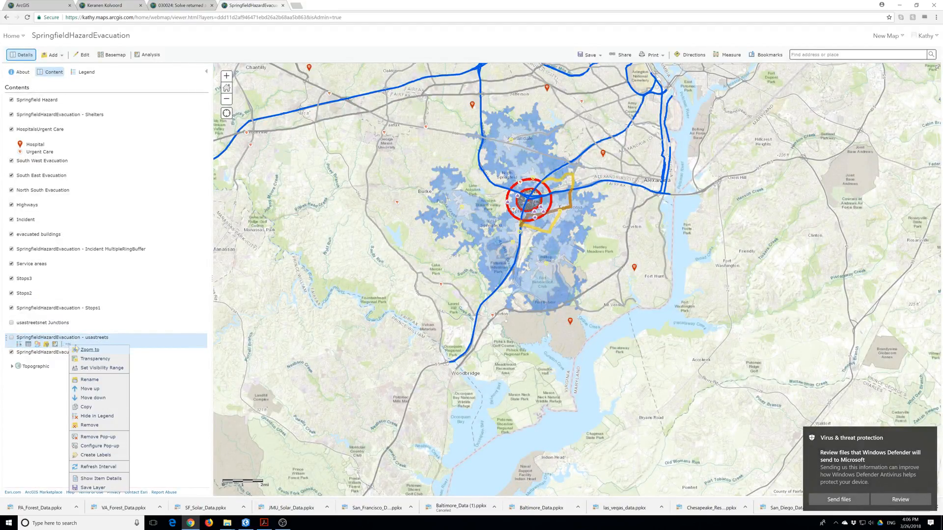
pyautogui.click(93, 385)
pyautogui.tripleClick(501, 259)
pyautogui.write('usastreets')
pyautogui.click(478, 276)
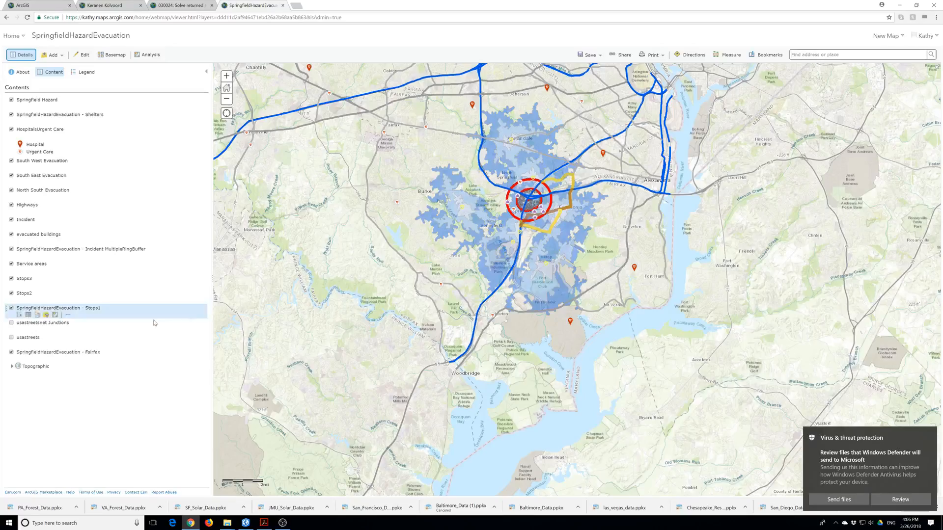
pyautogui.click(67, 359)
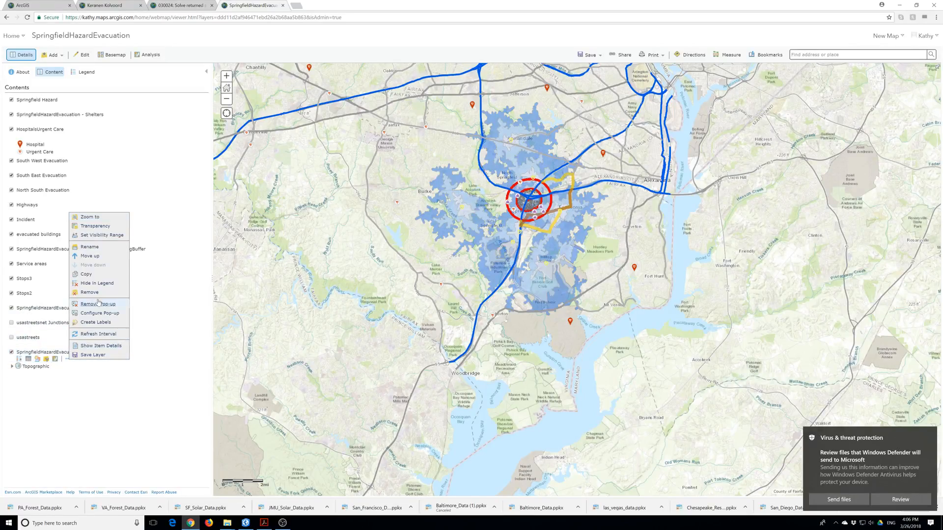
pyautogui.click(89, 247)
pyautogui.moveTo(503, 259); pyautogui.dragTo(417, 259)
pyautogui.press('BackSpace')
pyautogui.click(481, 275)
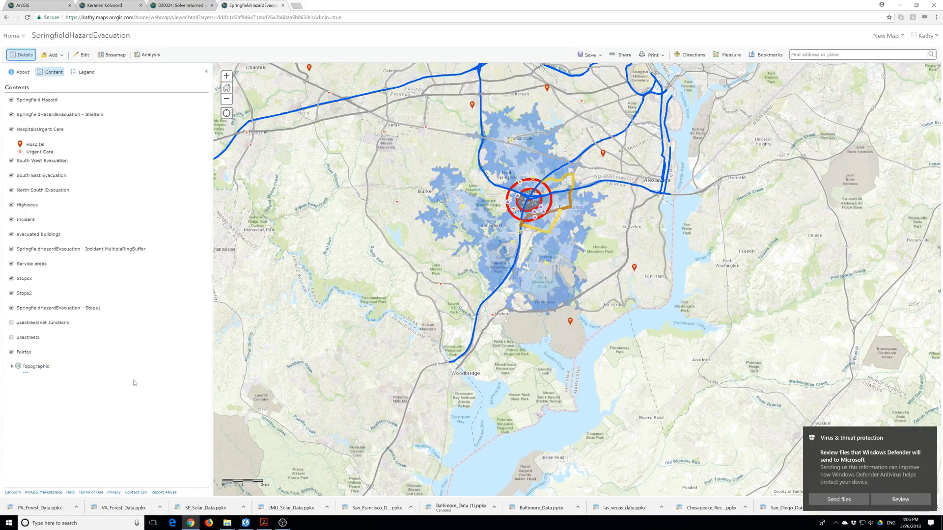
# Save the map as 'Springfield Hazards Evacuation' with the LearnResources tag.
pyautogui.click(589, 55)
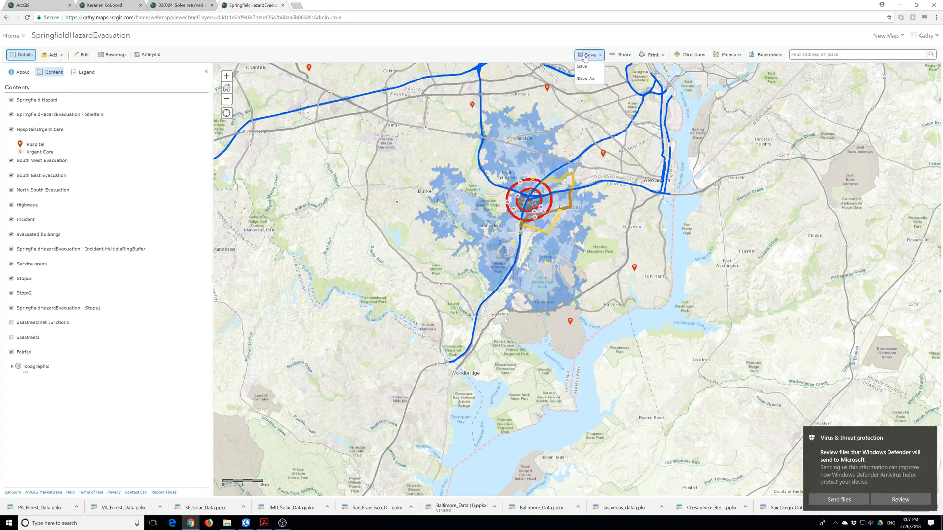
pyautogui.click(587, 66)
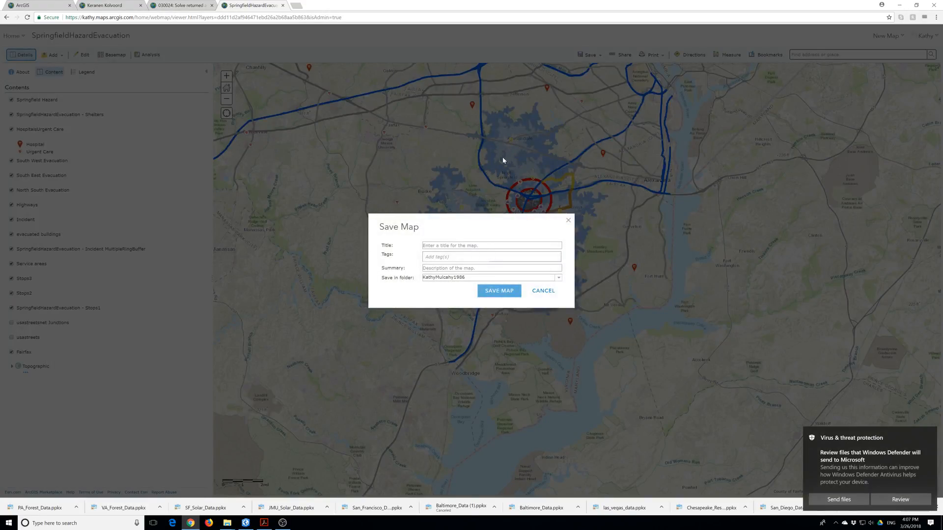
pyautogui.click(454, 245)
pyautogui.write('Springfield Hazards Evacuation')
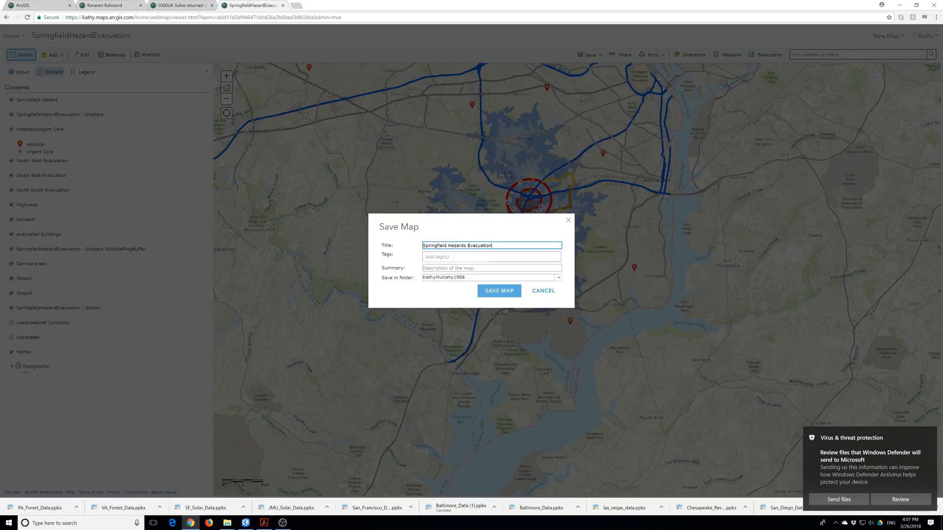
pyautogui.press('Tab')
pyautogui.write('Learn')
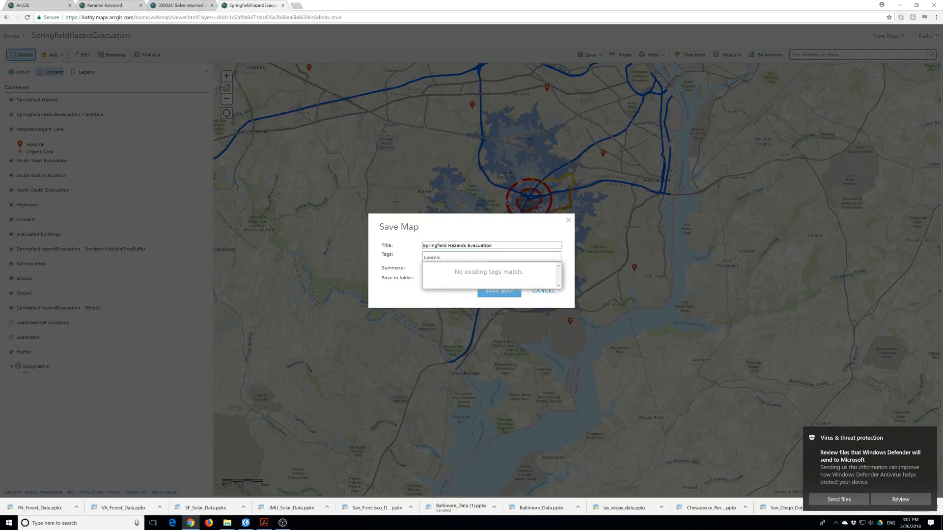
pyautogui.write('Resources p')
pyautogui.press('Return')
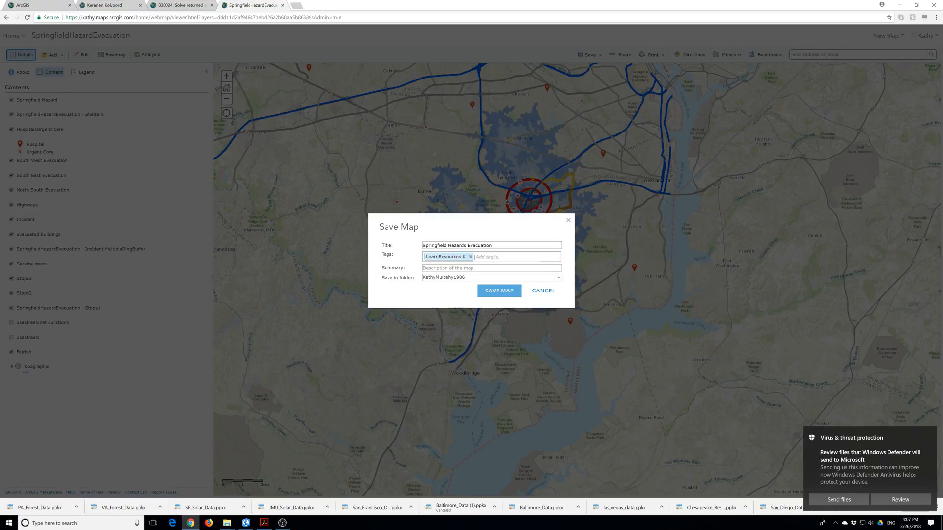
pyautogui.write('ha')
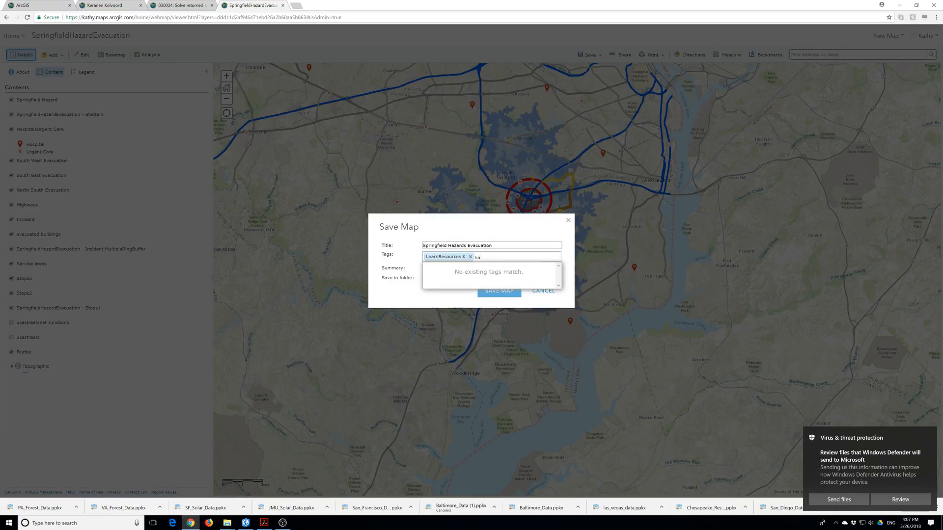
pyautogui.press('BackSpace')
pyautogui.press('BackSpace')
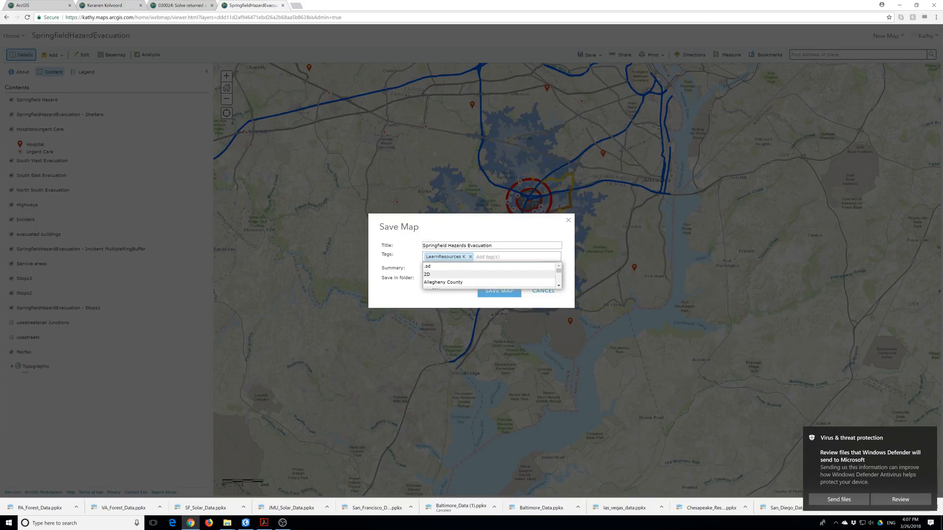
pyautogui.click(389, 250)
# Enter a summary about a hazardous black powder spill in Springfield and save the map.
pyautogui.click(437, 268)
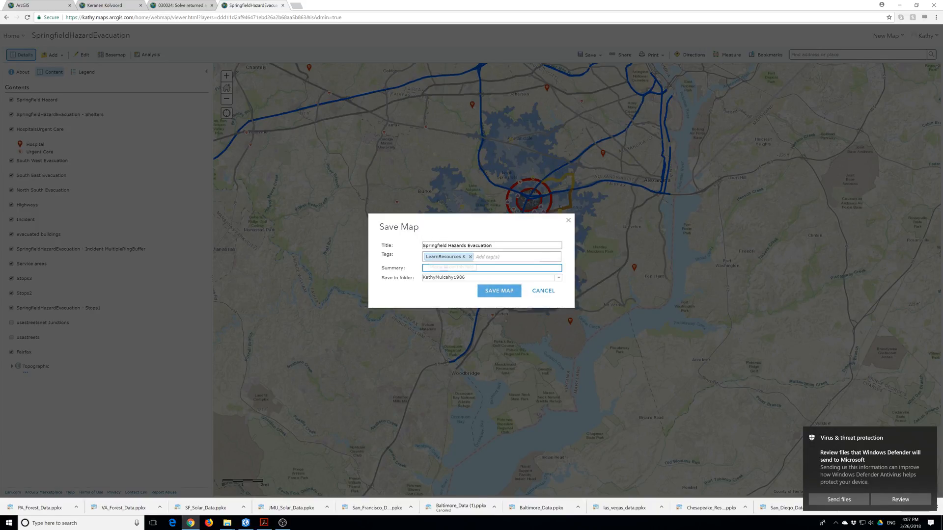
pyautogui.write('Hazardous black powerder s')
pyautogui.press('BackSpace')
pyautogui.press('BackSpace')
pyautogui.press('BackSpace')
pyautogui.press('BackSpace')
pyautogui.press('BackSpace')
pyautogui.press('BackSpace')
pyautogui.press('BackSpace')
pyautogui.write('dwer')
pyautogui.write('pring')
pyautogui.click(496, 296)
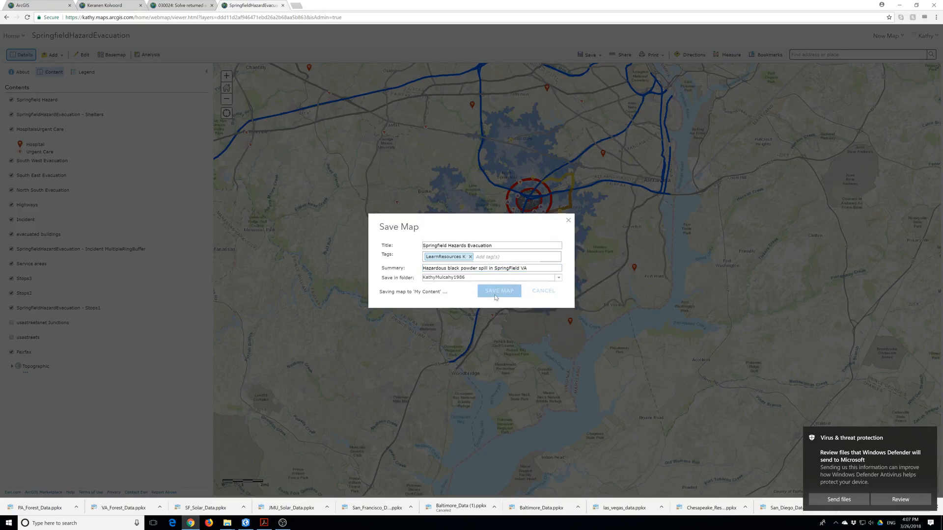